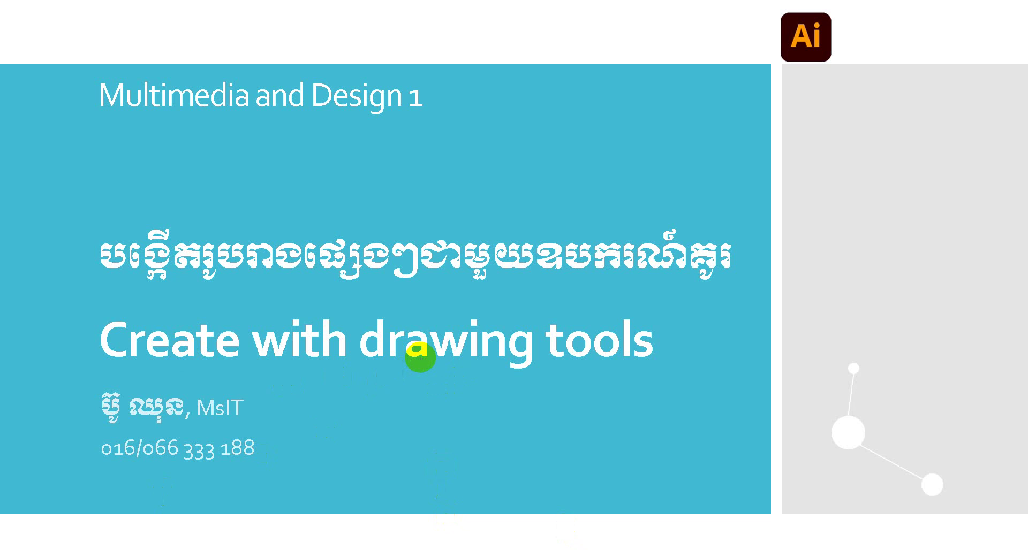
Advance the PowerPoint slideshow from the title slide to the Khmer overview slide
{"action": "left_click", "coordinate": [550, 344]}
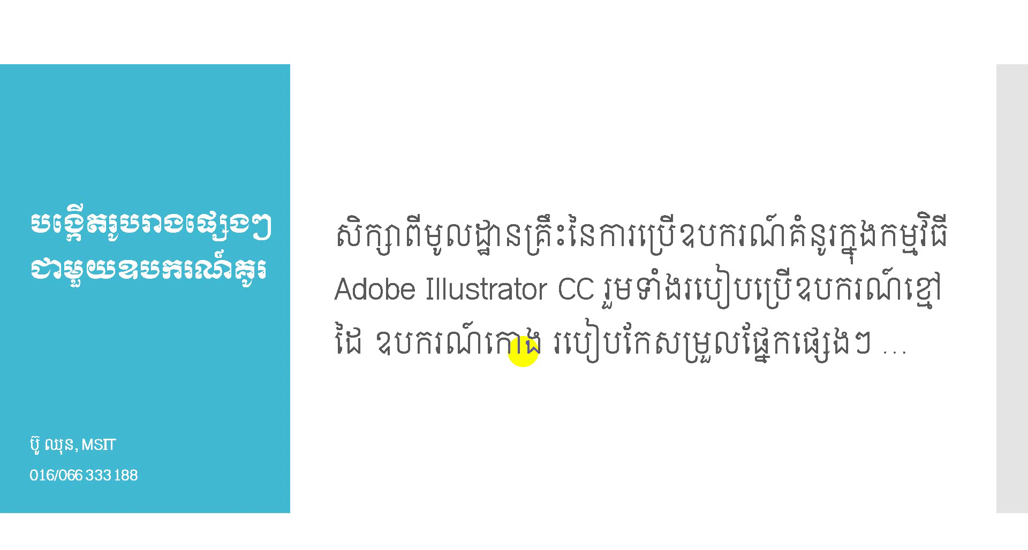
Advance the slideshow to the 'Understand paths and curves' summary slide
{"action": "left_click", "coordinate": [678, 337]}
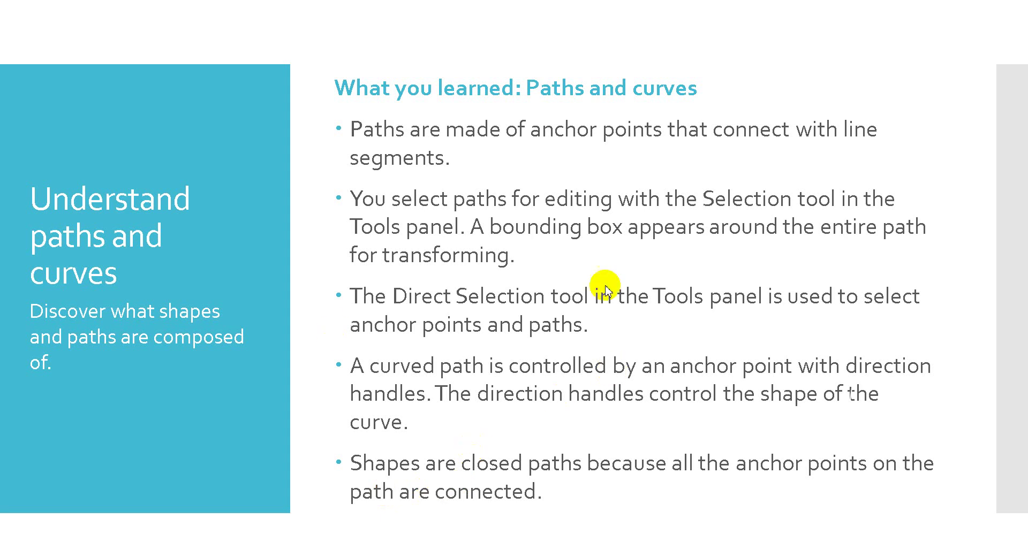
Advance the slideshow to the 'Draw with the Pencil tool' summary slide
{"action": "left_click", "coordinate": [674, 311]}
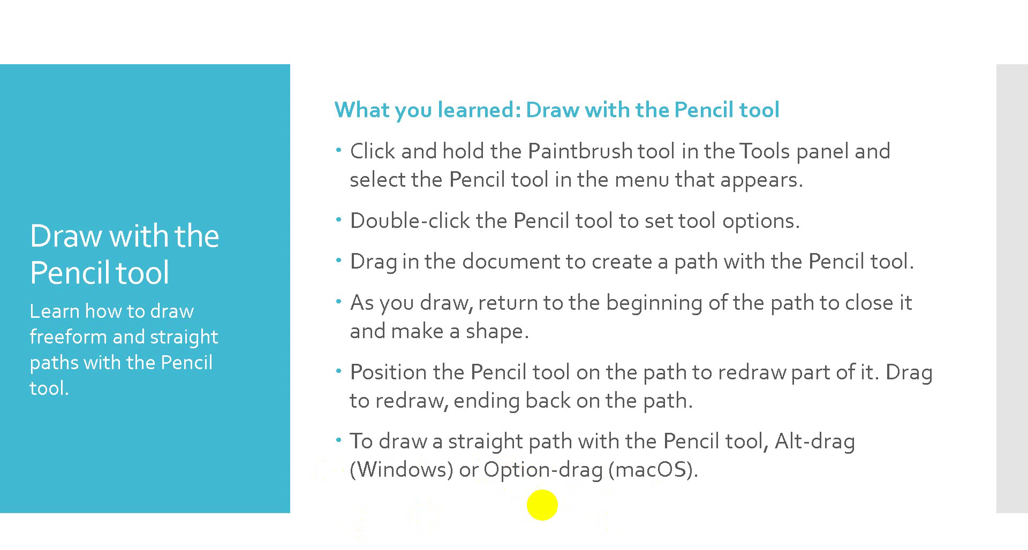
Advance the slideshow to the 'Draw with the Curvature tool' summary slide
{"action": "left_click", "coordinate": [601, 402]}
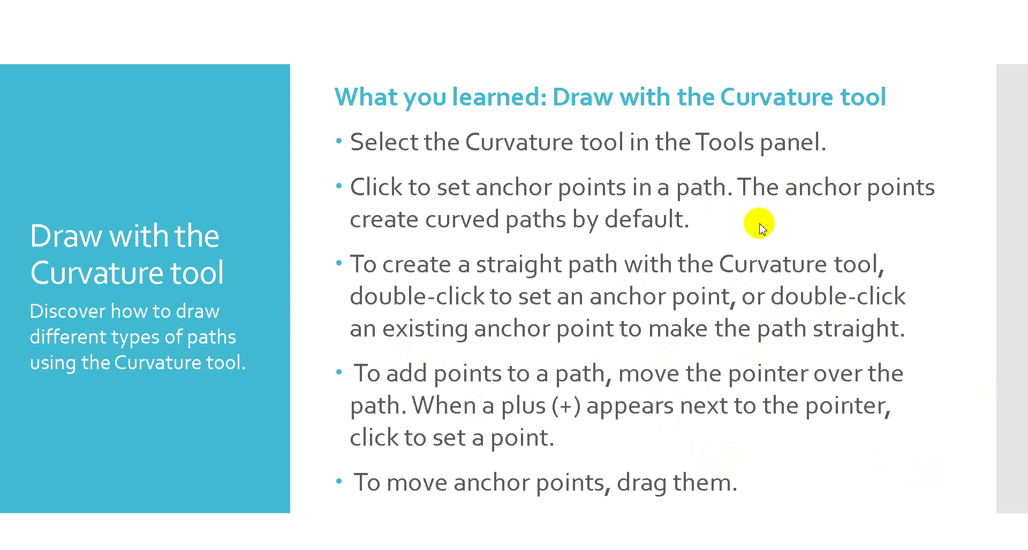
Advance the slideshow to the 'Edit paths and shapes – What you learned' slide
{"action": "left_click", "coordinate": [787, 253]}
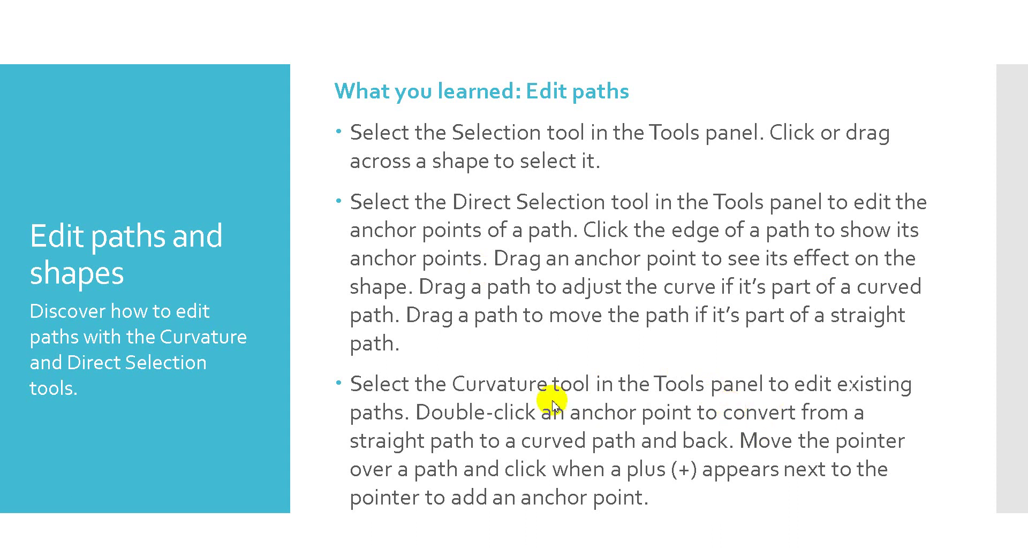
Step through the Join paths and Q & A slides to the end of the slideshow
{"action": "left_click", "coordinate": [642, 379]}
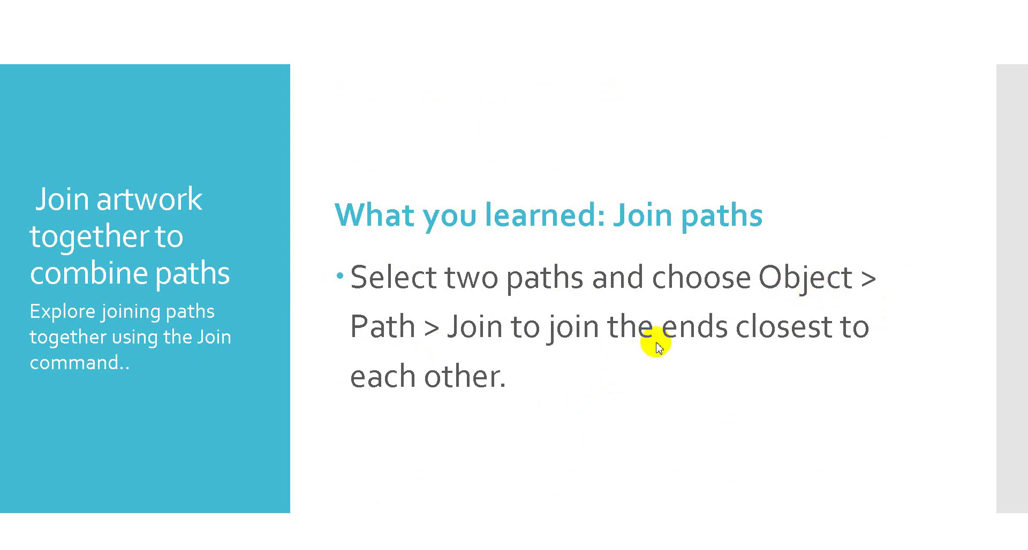
{"action": "left_click", "coordinate": [836, 347]}
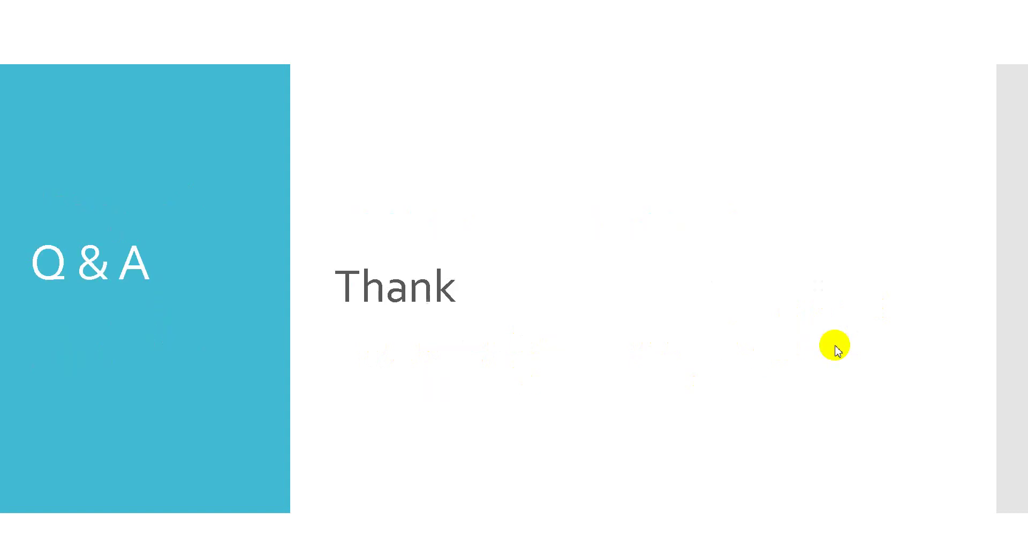
{"action": "key", "text": "Left"}
{"action": "key", "text": "Left"}
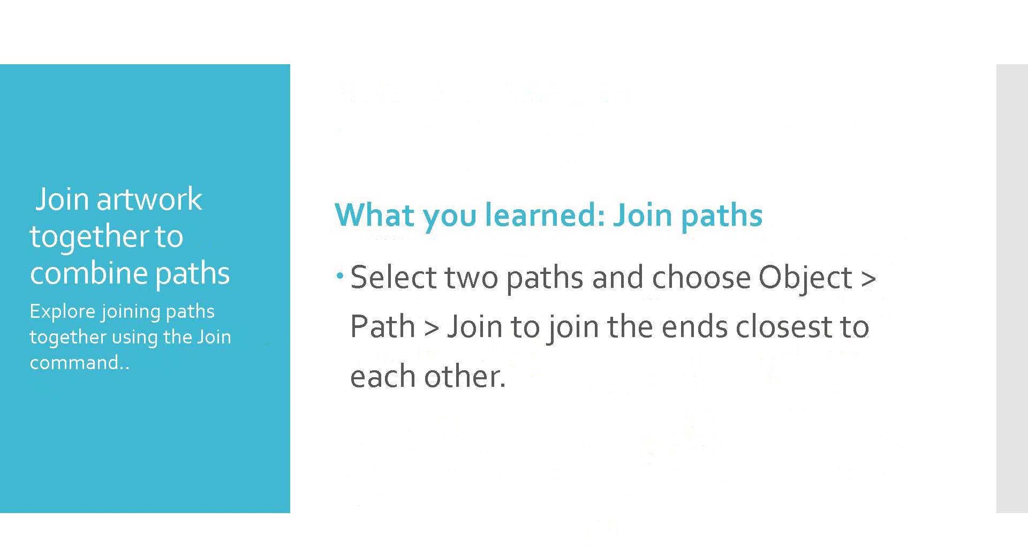
{"action": "left_click", "coordinate": [613, 376]}
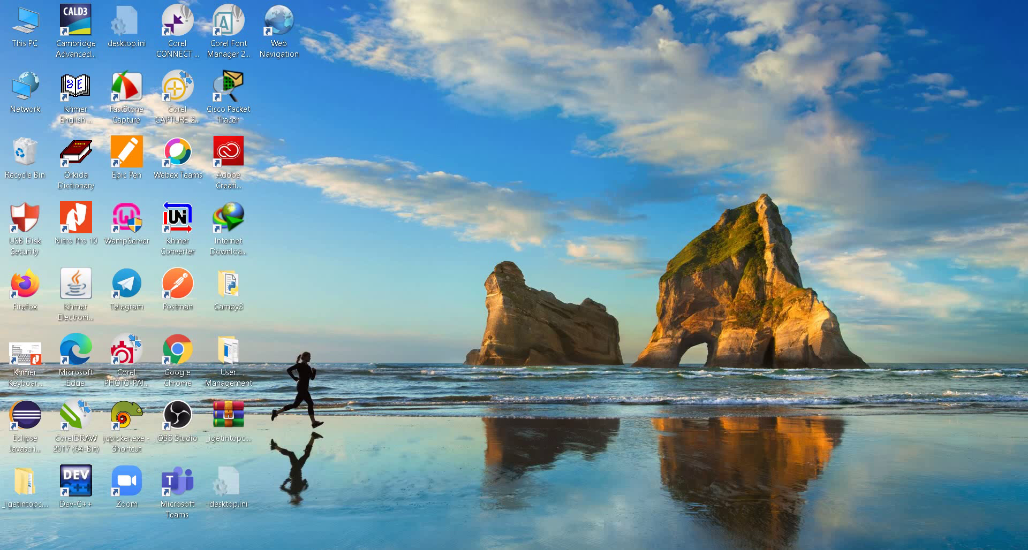
Launch Adobe Illustrator 2020 from the Start menu
{"action": "left_click", "coordinate": [18, 541]}
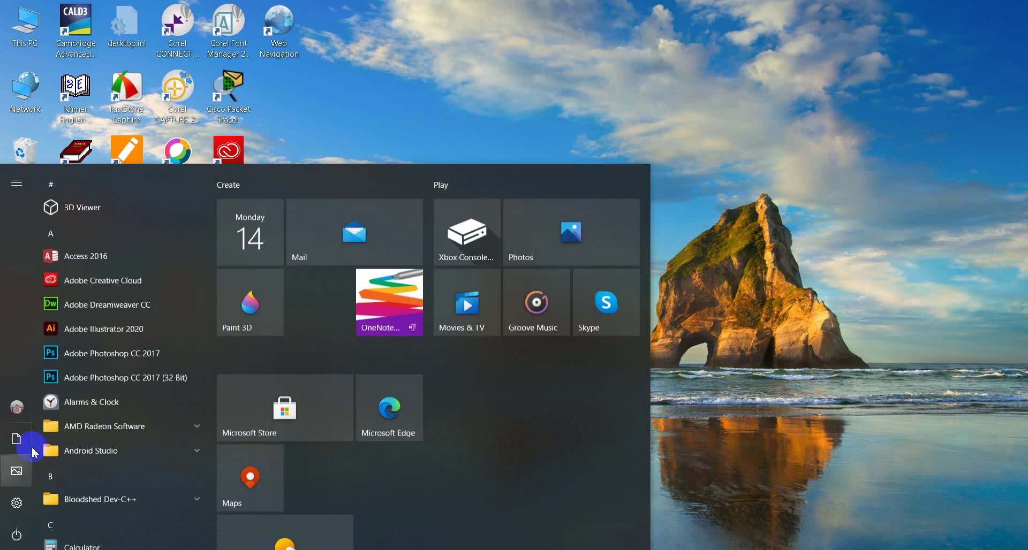
{"action": "left_click", "coordinate": [72, 331]}
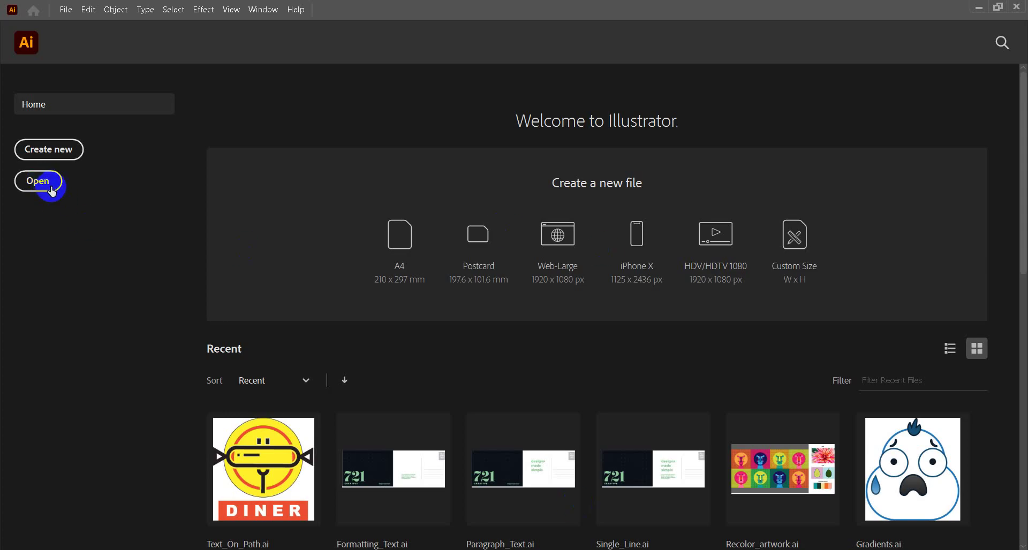
Open Understanding_Paths.ai from the Examples > 6-drawing-tools-basics folder
{"action": "left_click", "coordinate": [56, 192]}
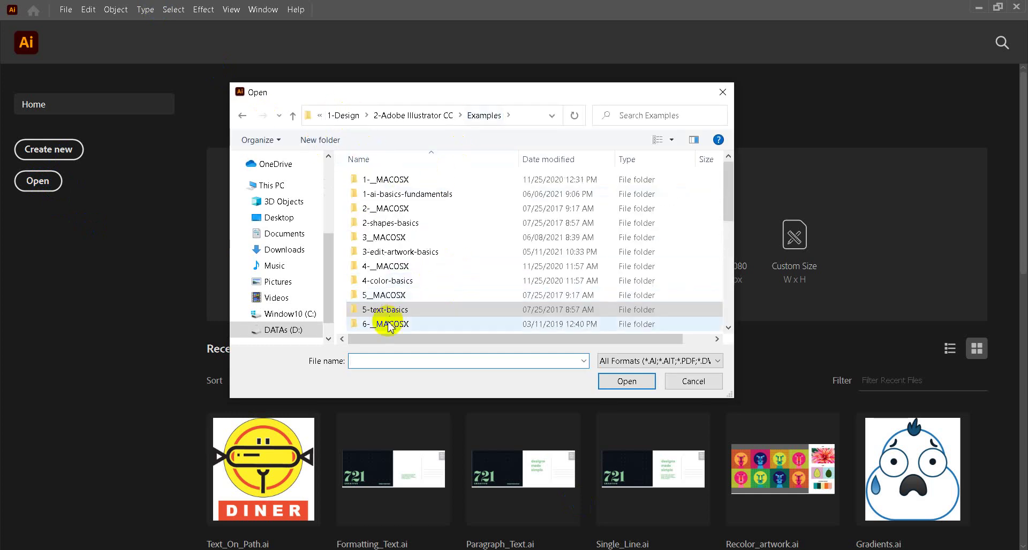
{"action": "scroll", "coordinate": [412, 294], "scroll_direction": "down", "scroll_amount": 2}
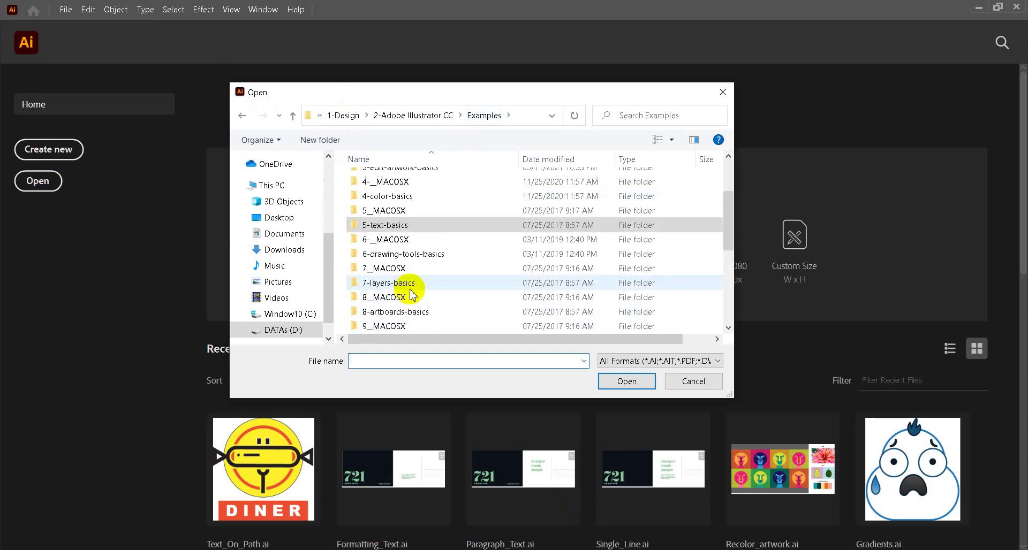
{"action": "left_click", "coordinate": [406, 258]}
{"action": "double_click", "coordinate": [407, 258]}
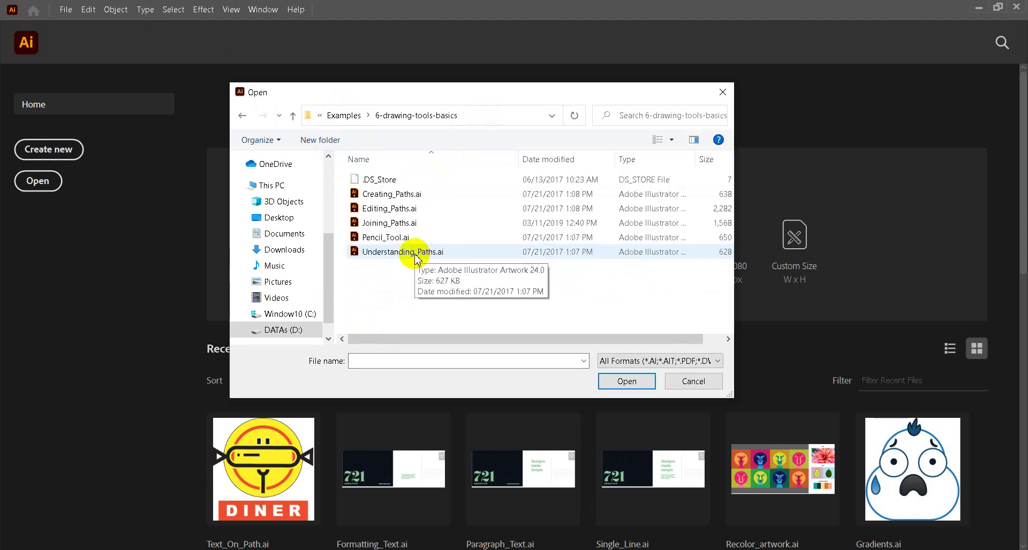
{"action": "left_click", "coordinate": [403, 253]}
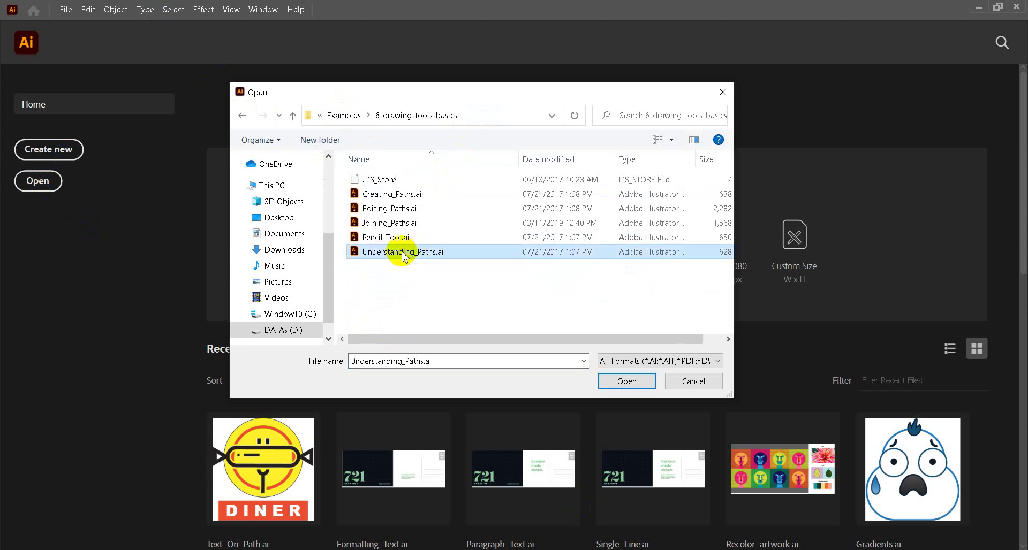
{"action": "left_click", "coordinate": [635, 383]}
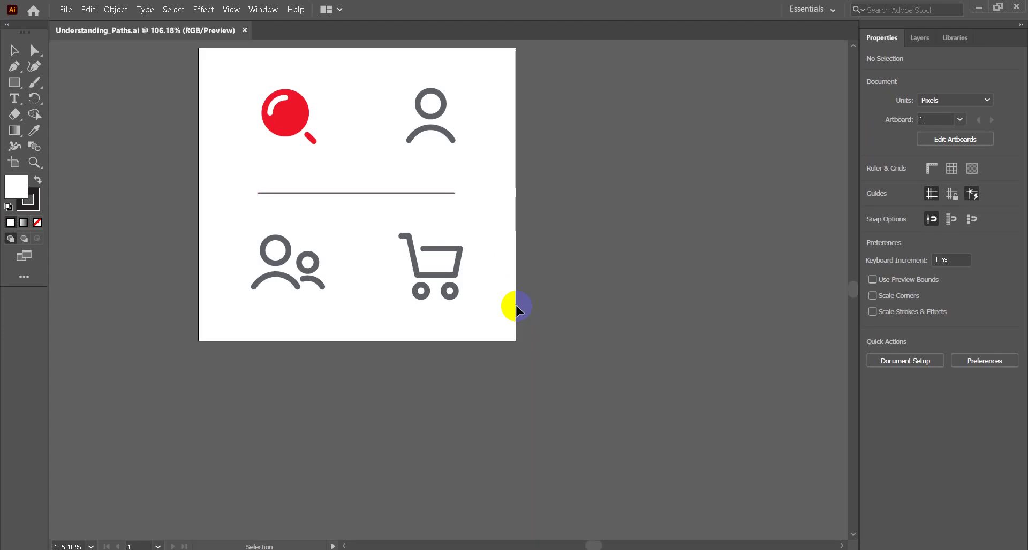
Fit all artwork in the window and select the horizontal line between the icons
{"action": "left_click", "coordinate": [235, 12]}
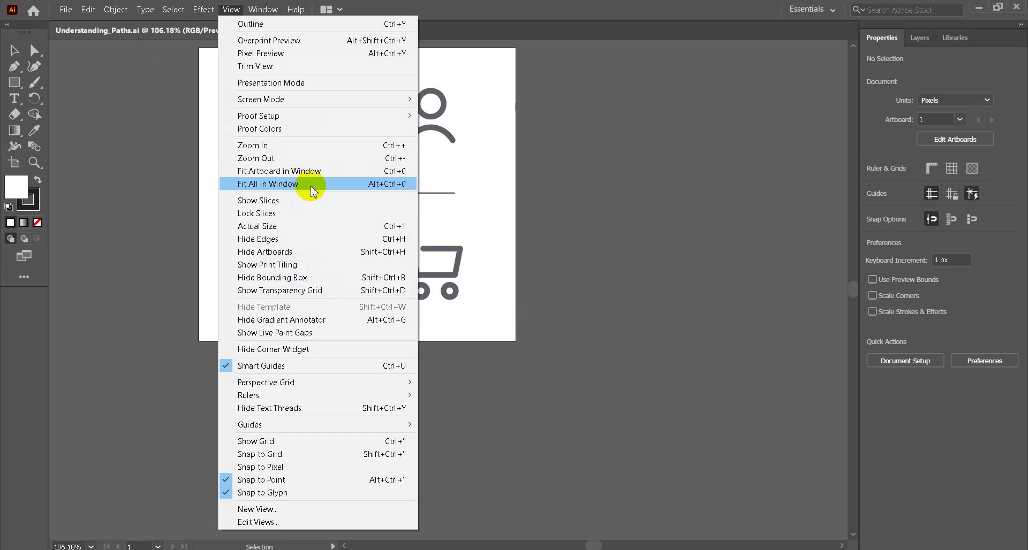
{"action": "left_click", "coordinate": [303, 185]}
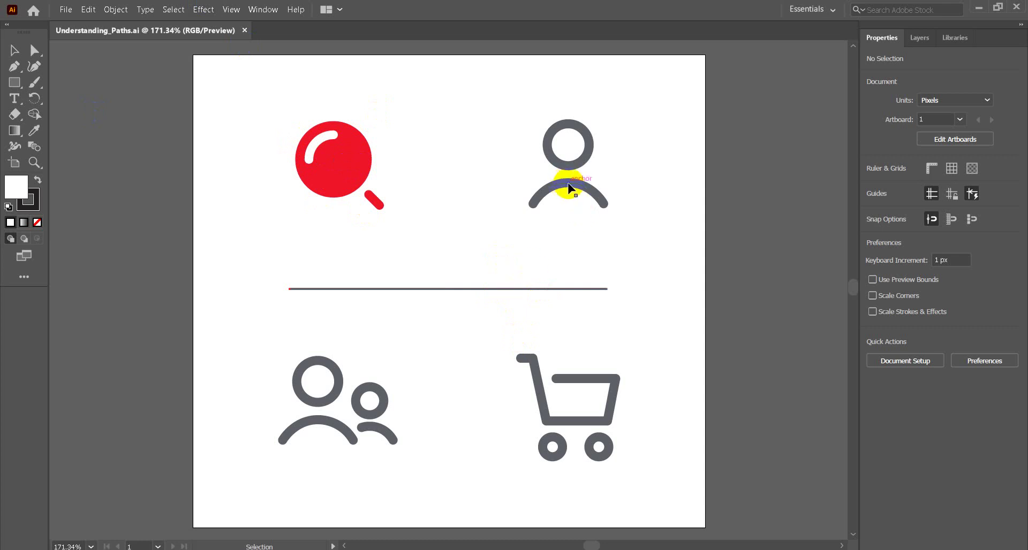
{"action": "left_click", "coordinate": [509, 289]}
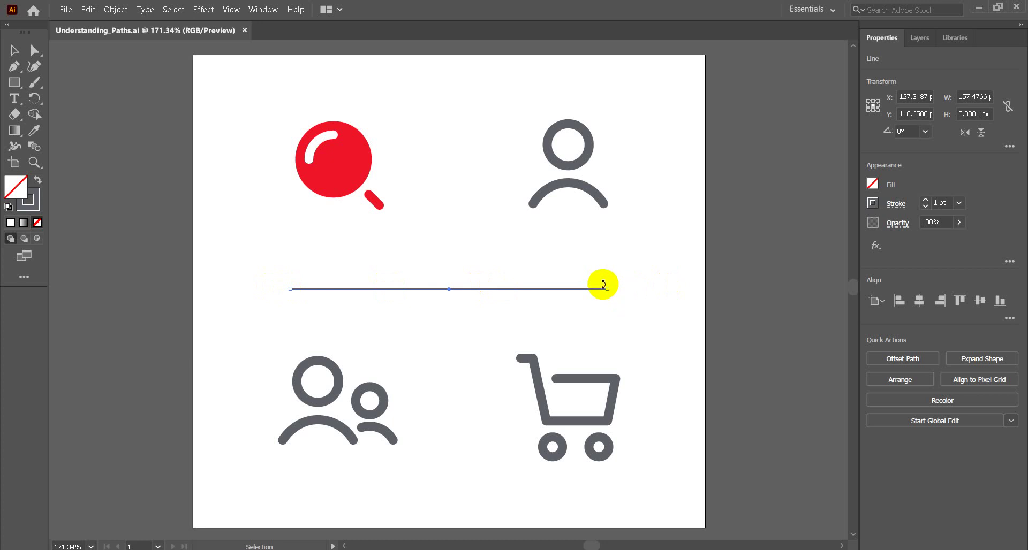
Zoom in closely on the person icon with a zoom marquee
{"action": "left_click", "coordinate": [34, 162]}
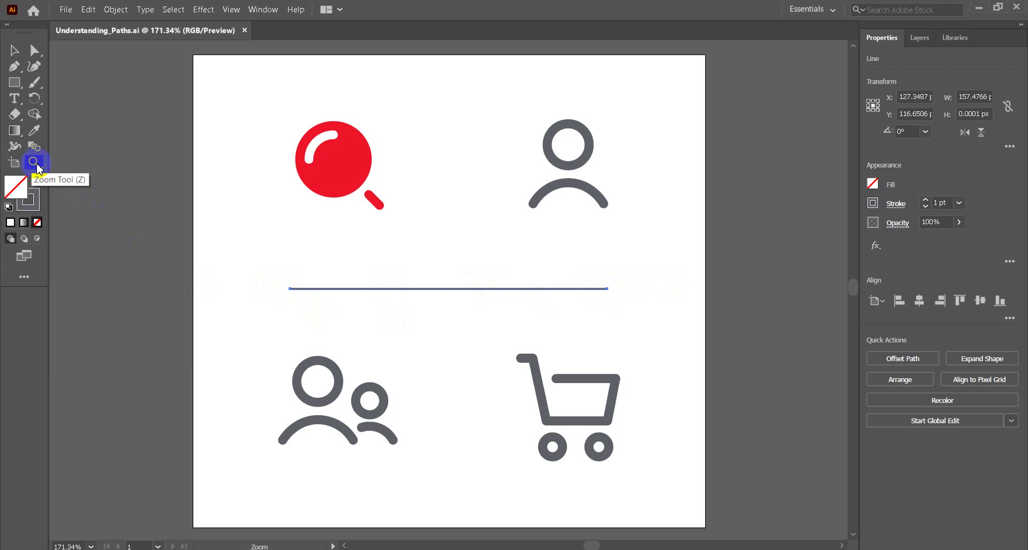
{"action": "left_click_drag", "start_coordinate": [578, 142], "coordinate": [604, 177]}
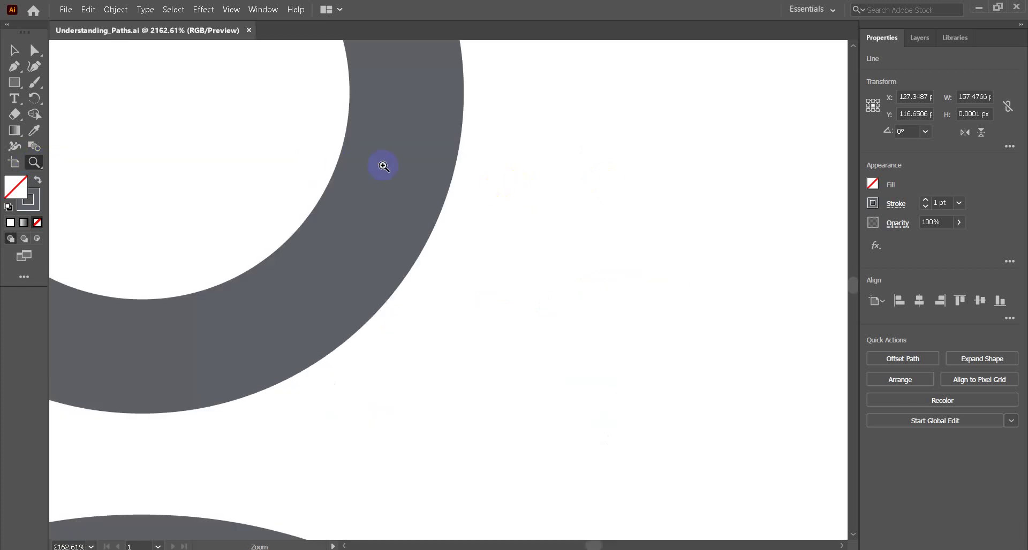
{"action": "right_click", "coordinate": [408, 224]}
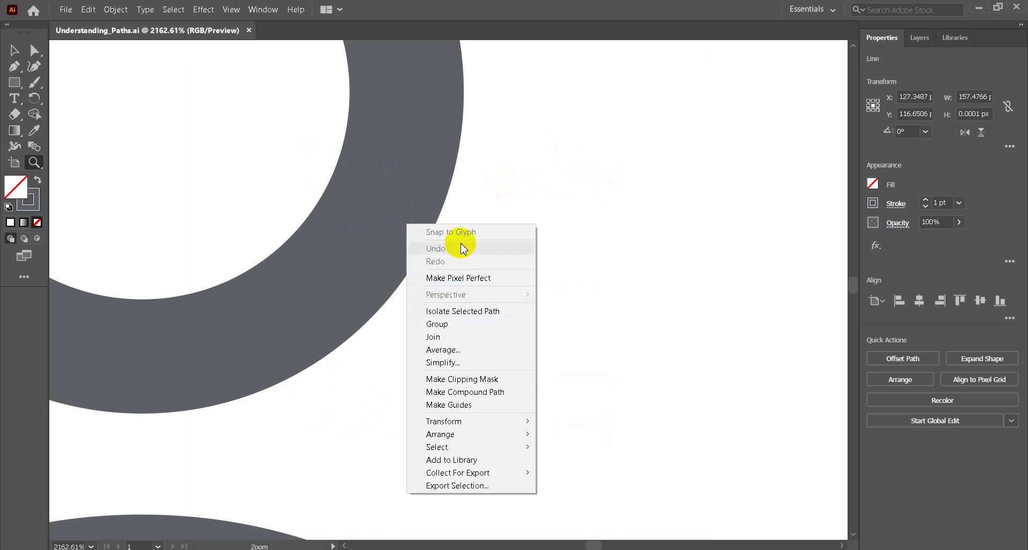
{"action": "left_click", "coordinate": [345, 245]}
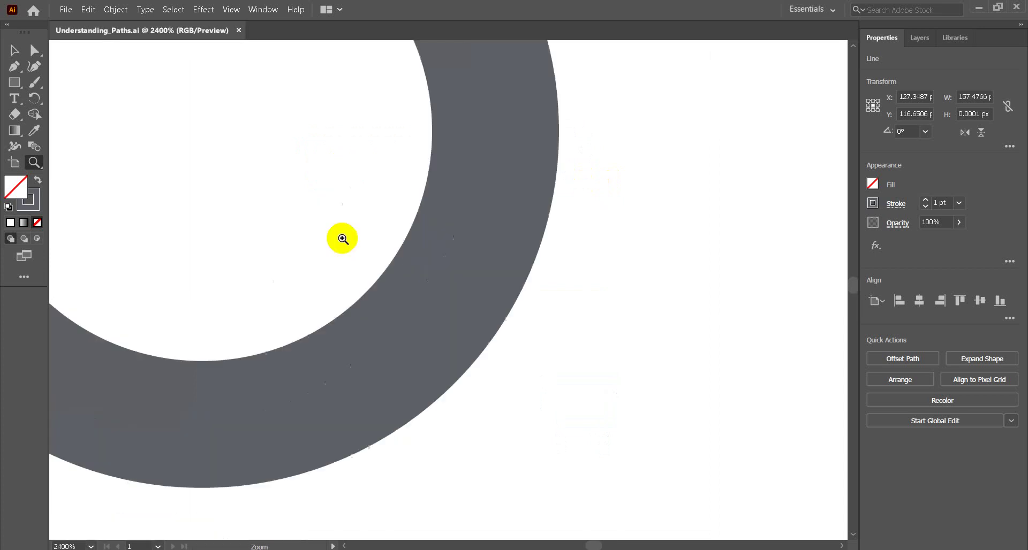
Step the zoom in and out from the View menu, ending at 4800%
{"action": "left_click", "coordinate": [263, 11]}
{"action": "mouse_move", "coordinate": [231, 10]}
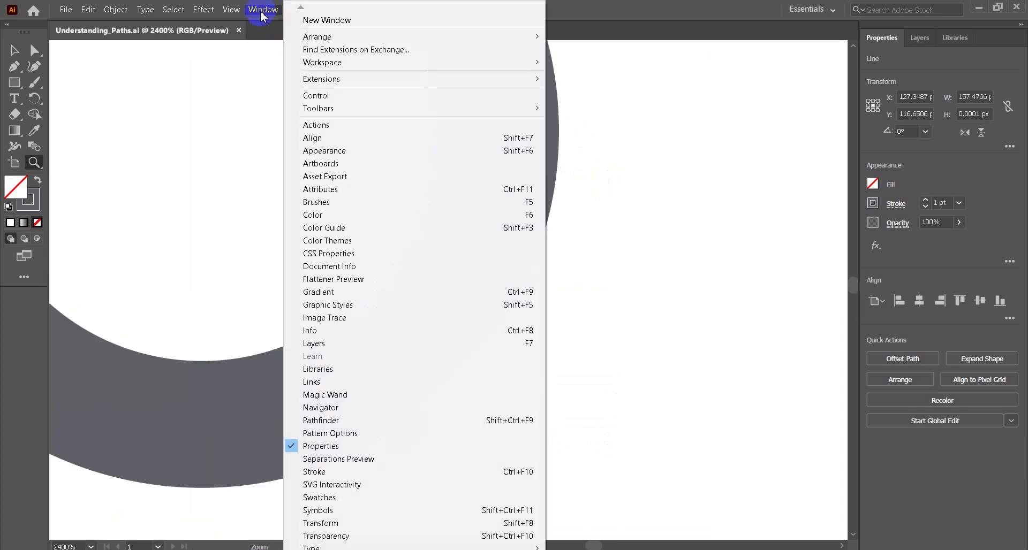
{"action": "left_click", "coordinate": [275, 146]}
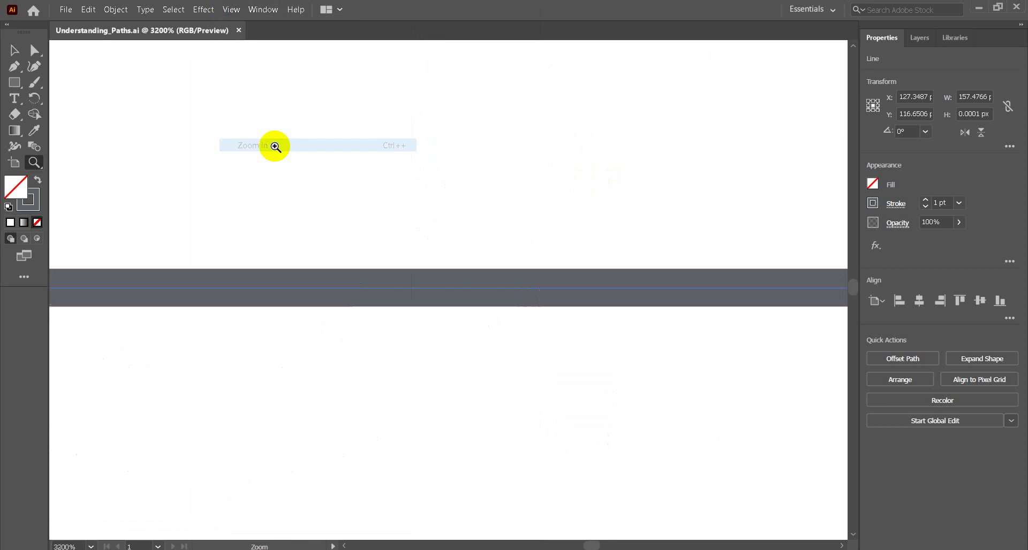
{"action": "left_click", "coordinate": [231, 10]}
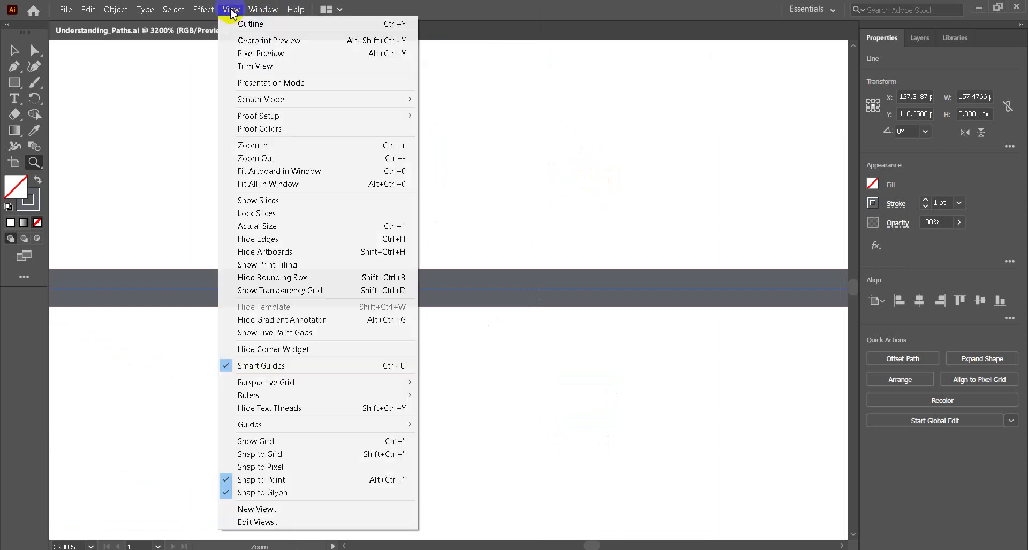
{"action": "left_click", "coordinate": [271, 158]}
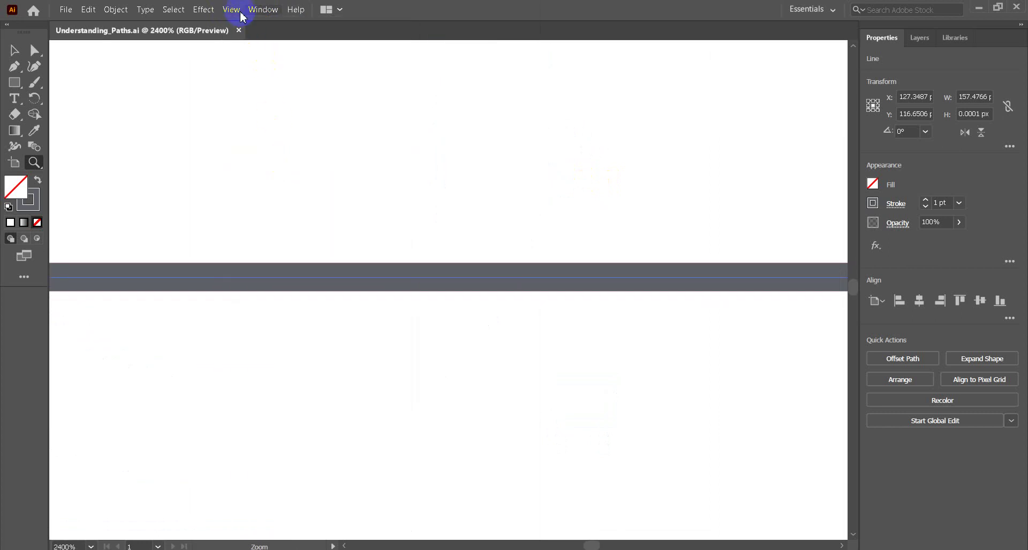
{"action": "left_click", "coordinate": [232, 9]}
{"action": "left_click", "coordinate": [287, 158]}
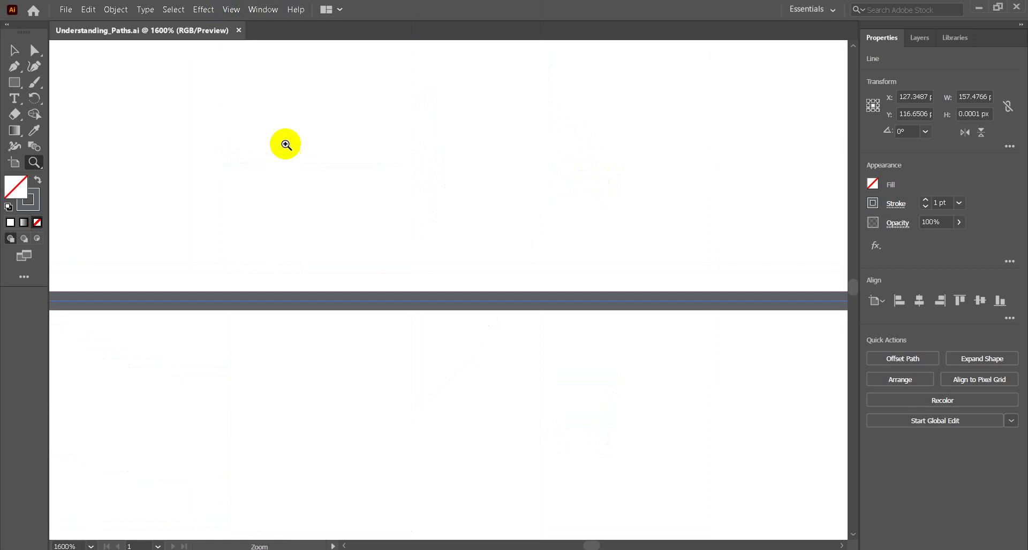
{"action": "left_click", "coordinate": [232, 11]}
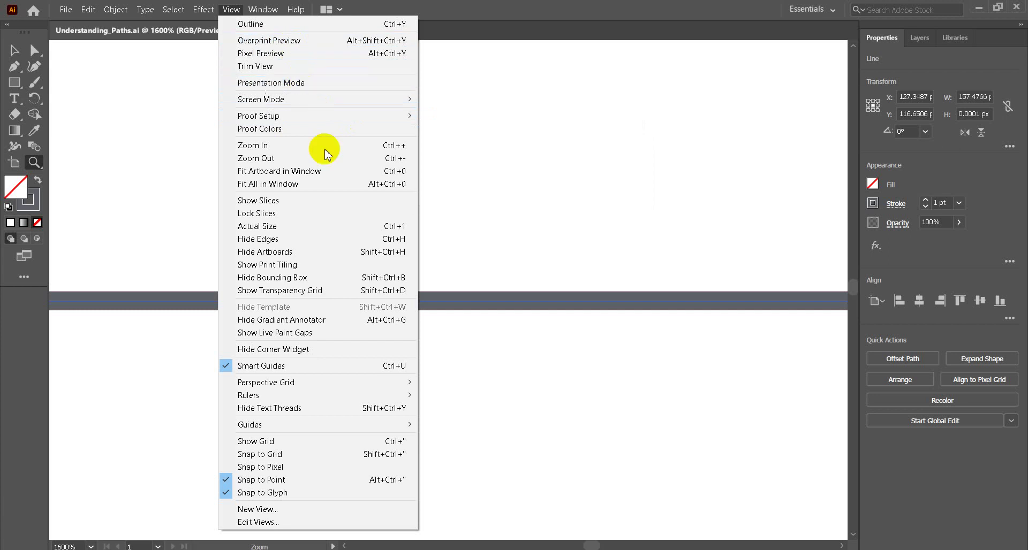
{"action": "left_click", "coordinate": [270, 10]}
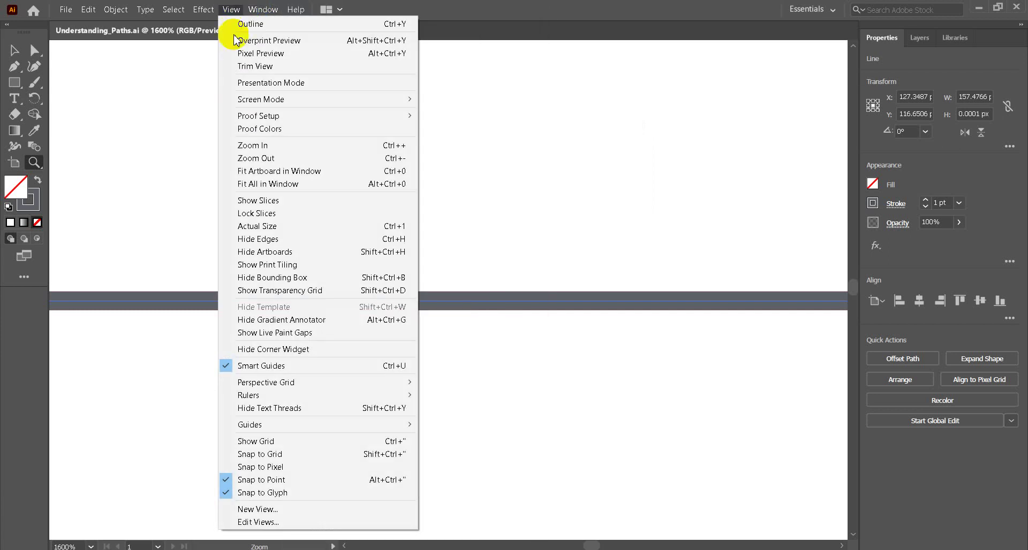
{"action": "left_click", "coordinate": [271, 145]}
{"action": "left_click", "coordinate": [234, 10]}
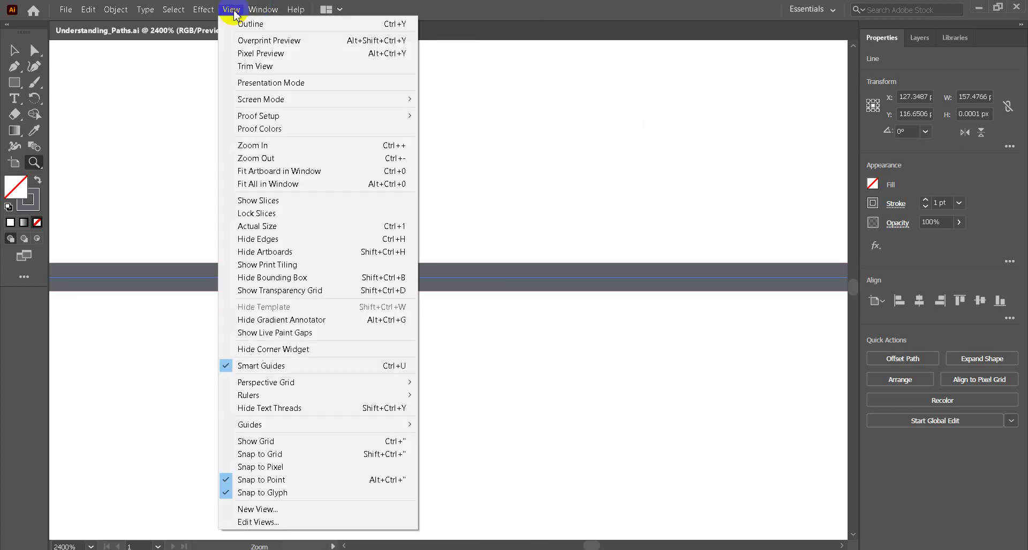
{"action": "left_click", "coordinate": [272, 145]}
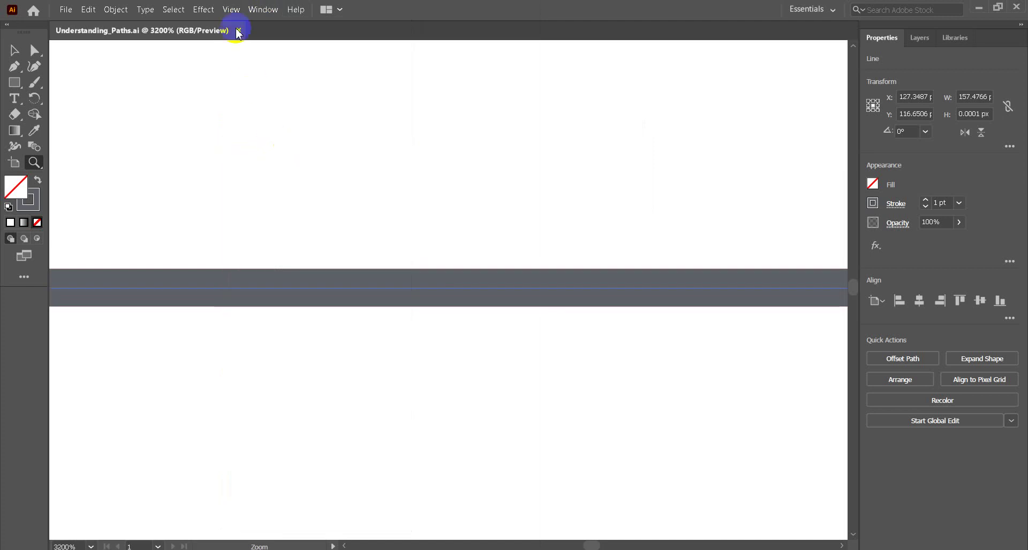
{"action": "left_click", "coordinate": [231, 10]}
{"action": "left_click", "coordinate": [278, 145]}
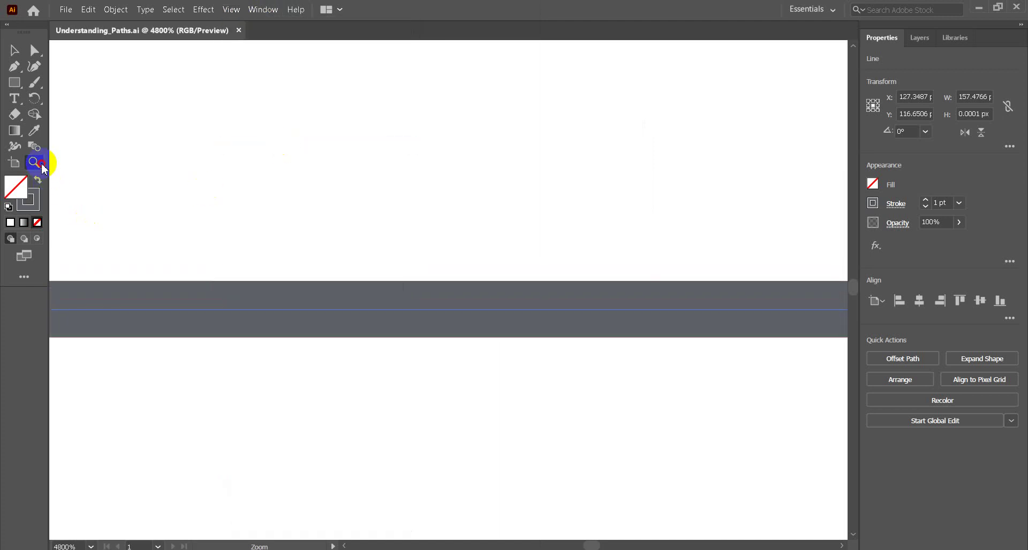
Zoom back out and marquee-zoom around the whole person icon, then return to the Selection tool
{"action": "left_click_drag", "start_coordinate": [35, 162], "coordinate": [107, 173]}
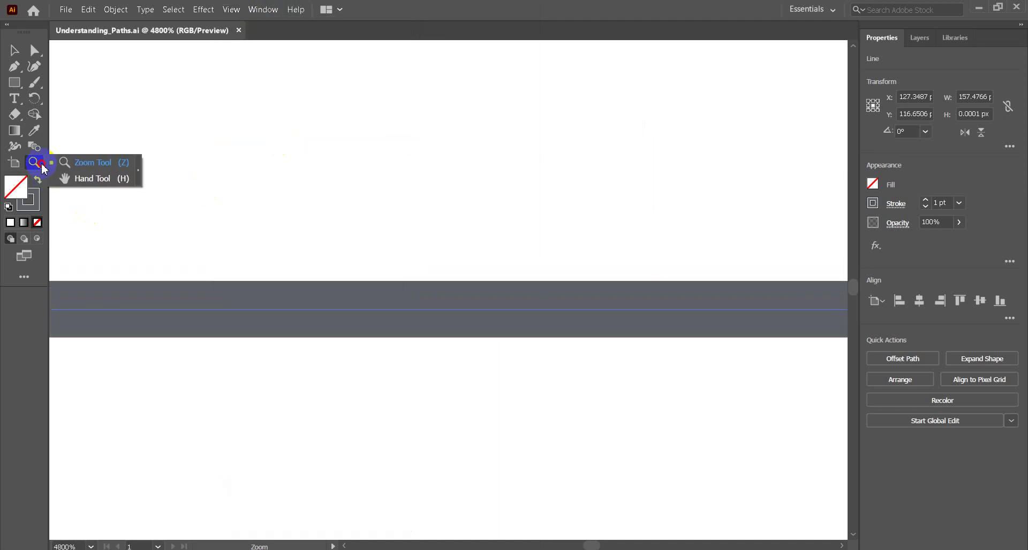
{"action": "left_click", "coordinate": [105, 164]}
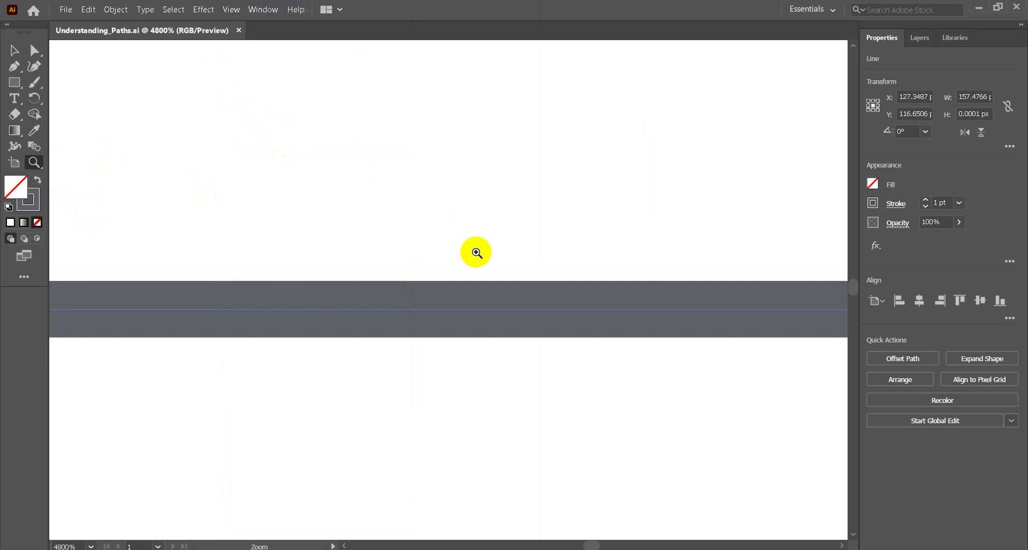
{"action": "left_click", "coordinate": [410, 256], "text": "alt"}
{"action": "left_click", "coordinate": [410, 256], "text": "alt"}
{"action": "left_click", "coordinate": [410, 256], "text": "alt"}
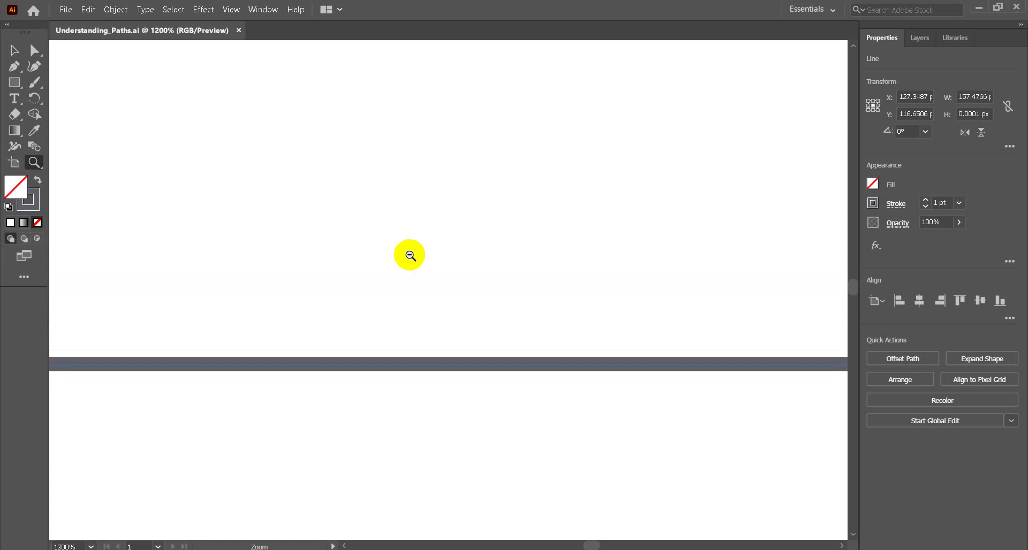
{"action": "left_click", "coordinate": [410, 256], "text": "alt"}
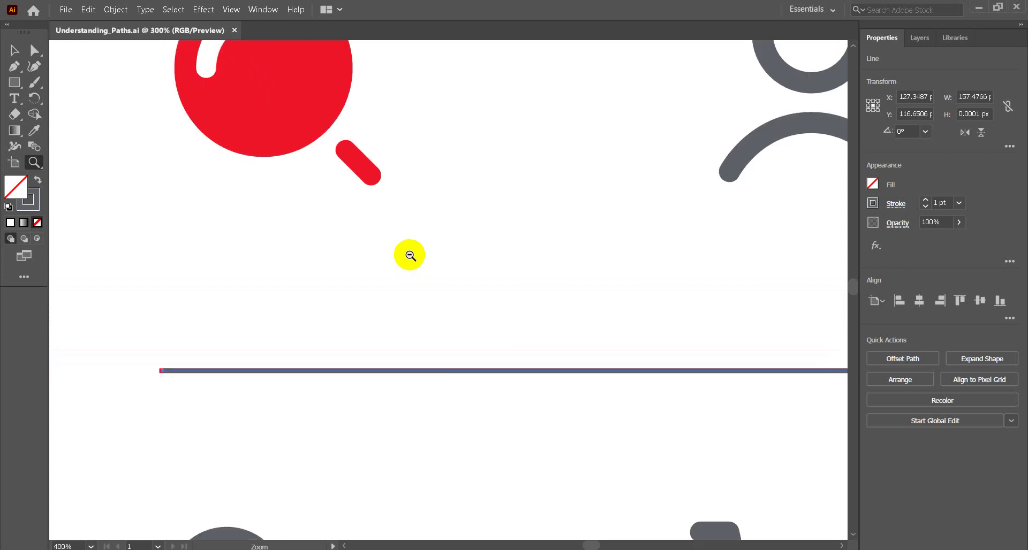
{"action": "left_click", "coordinate": [661, 273], "text": "alt"}
{"action": "left_click_drag", "start_coordinate": [622, 156], "coordinate": [752, 301]}
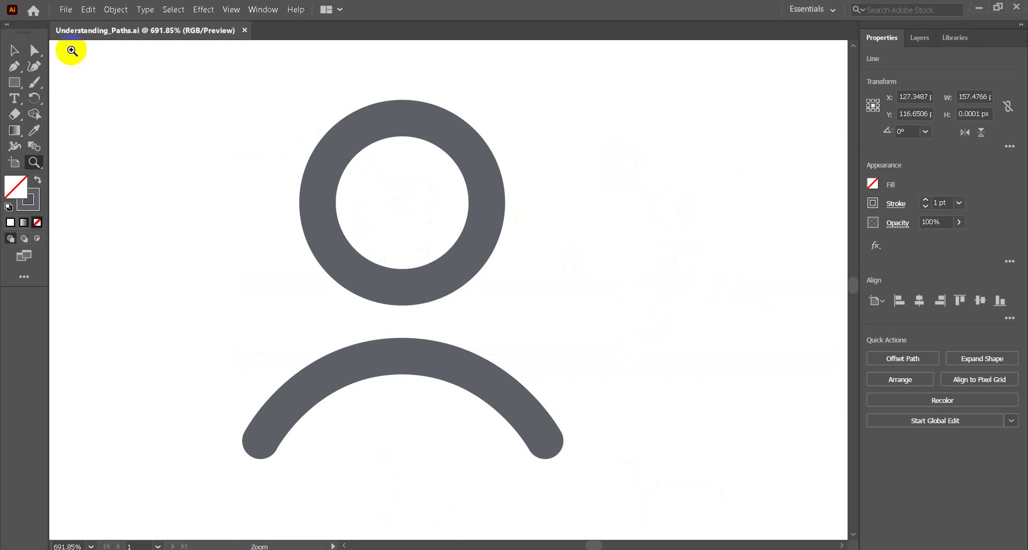
{"action": "left_click", "coordinate": [15, 50]}
{"action": "left_click", "coordinate": [425, 361]}
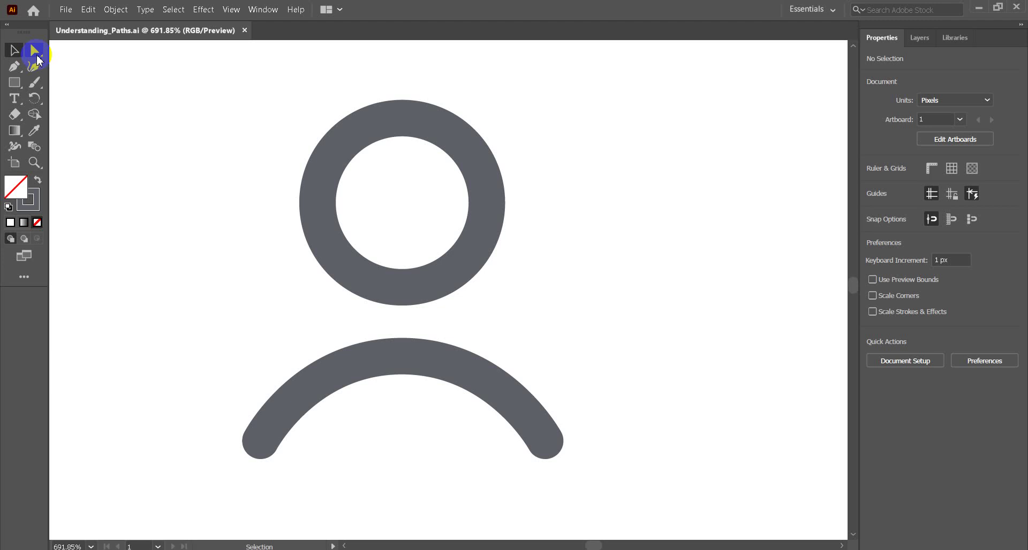
Select the lower arc path and bring up the View menu's Hide Bounding Box option
{"action": "left_click", "coordinate": [366, 363]}
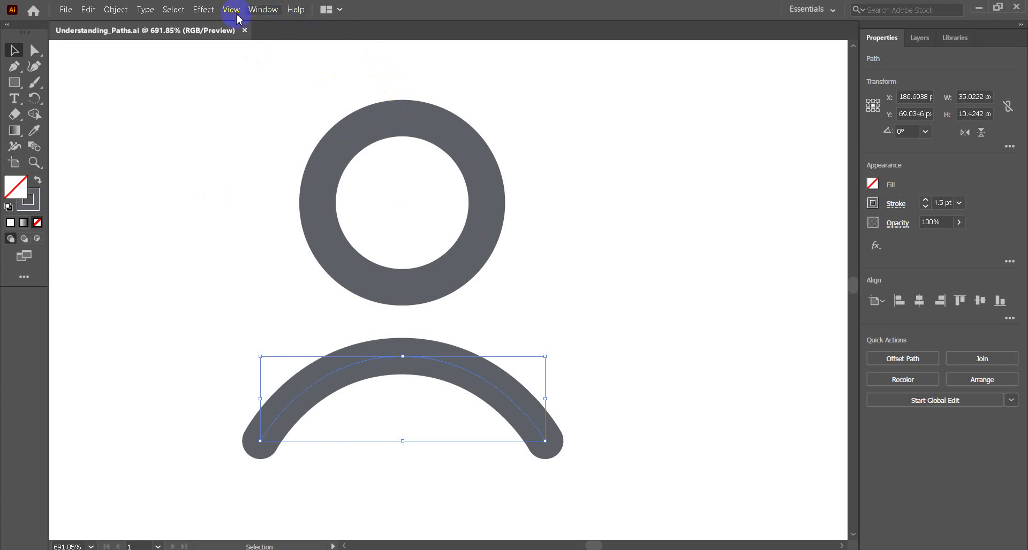
{"action": "left_click", "coordinate": [255, 11]}
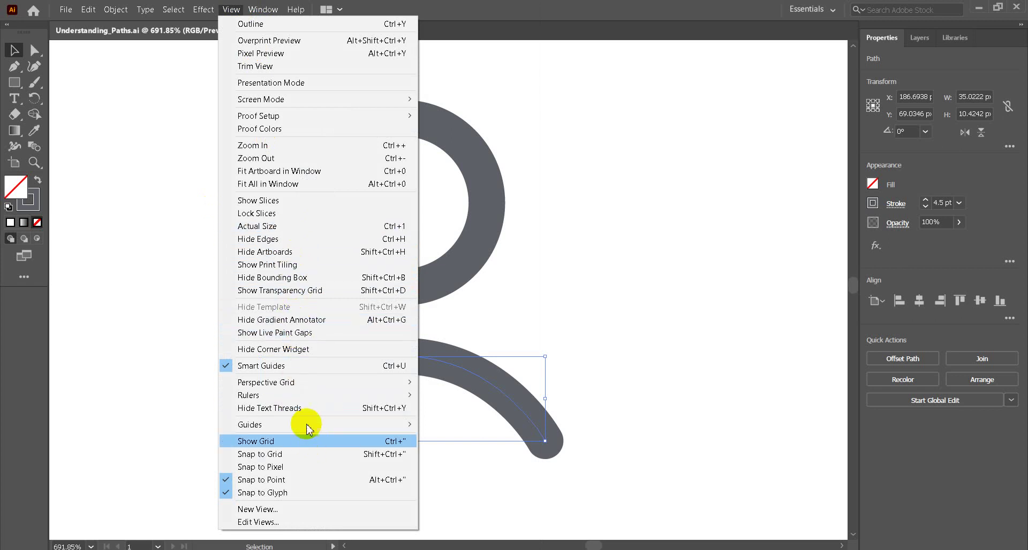
Hide the arc's bounding box, then try moving the arc down and undo it
{"action": "left_click", "coordinate": [300, 278]}
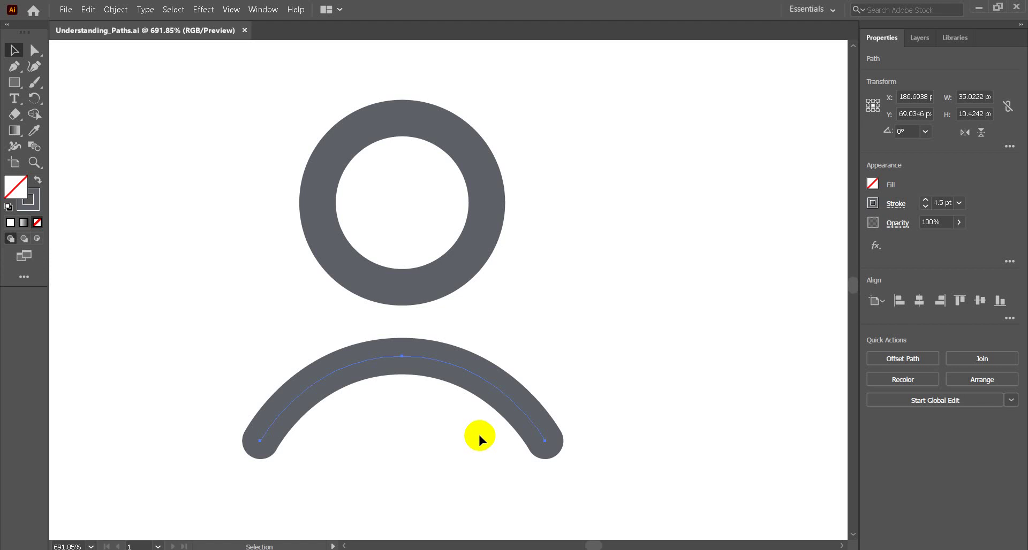
{"action": "left_click", "coordinate": [260, 440]}
{"action": "left_click", "coordinate": [263, 438]}
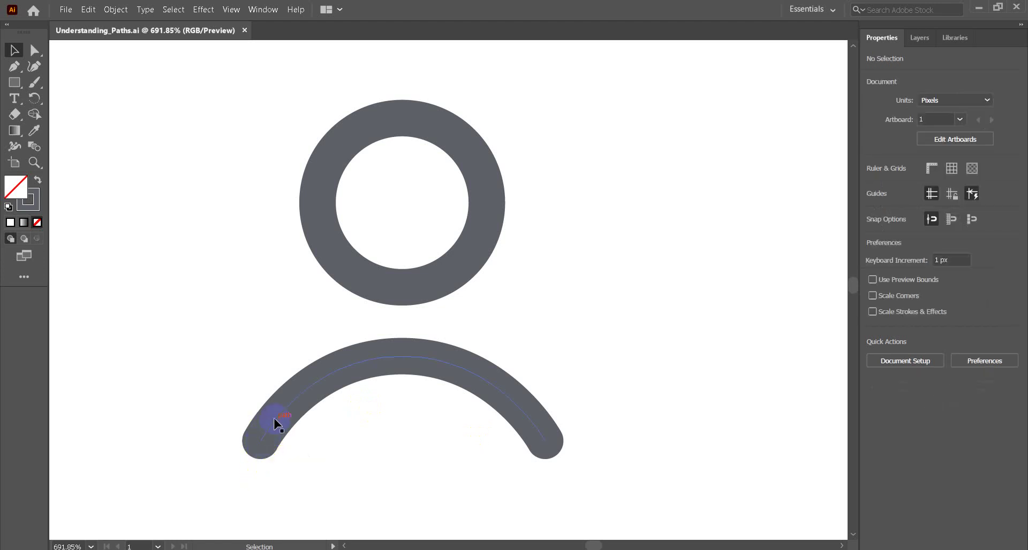
{"action": "left_click", "coordinate": [261, 442]}
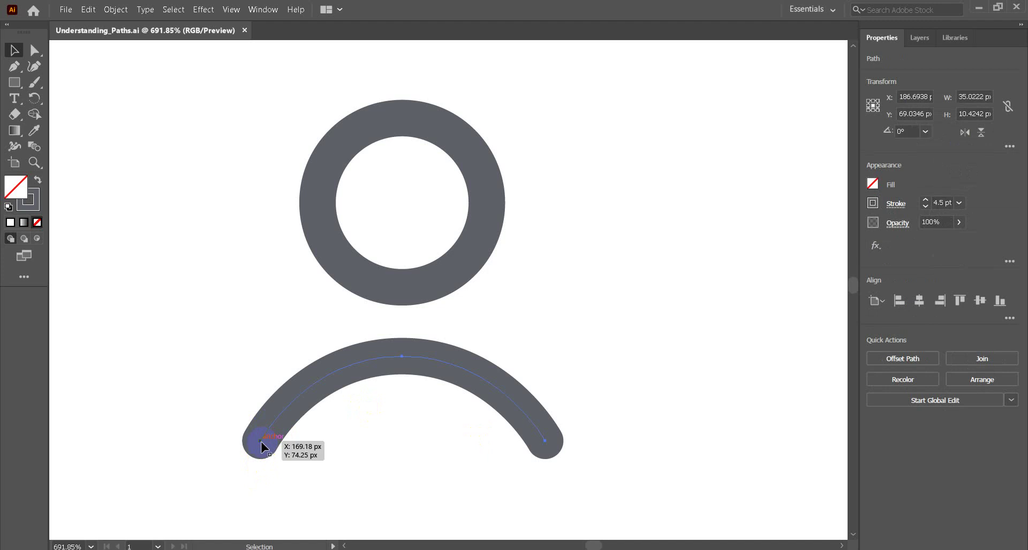
{"action": "left_click_drag", "start_coordinate": [261, 442], "coordinate": [259, 465]}
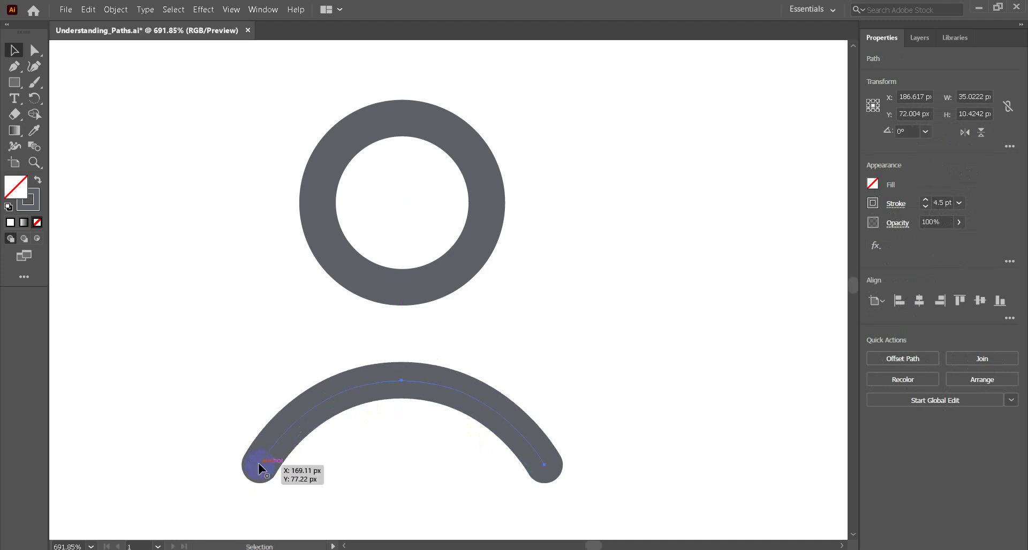
{"action": "key", "text": "ctrl+z"}
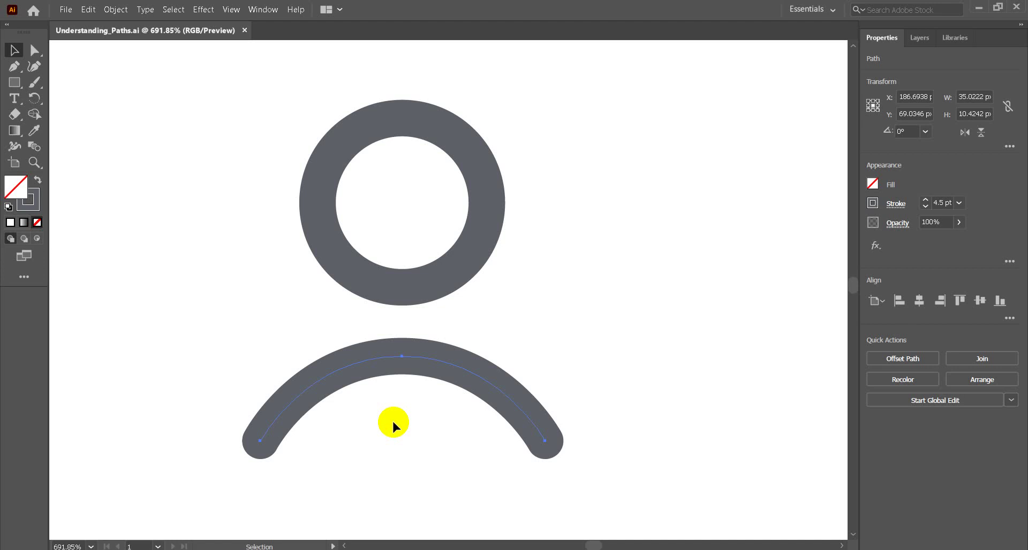
Reselect the lower arc by dragging a marquee around it
{"action": "left_click", "coordinate": [443, 435]}
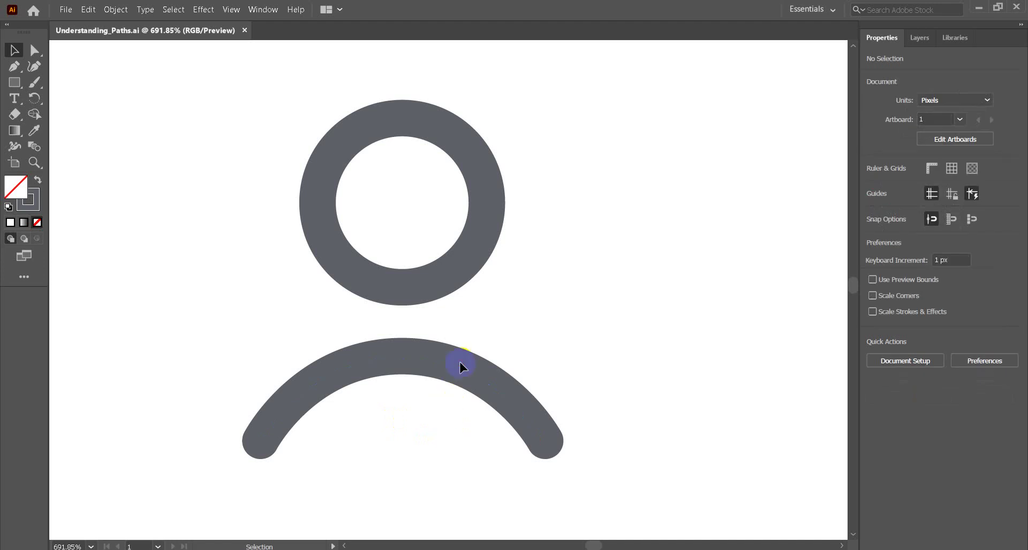
{"action": "left_click", "coordinate": [434, 360]}
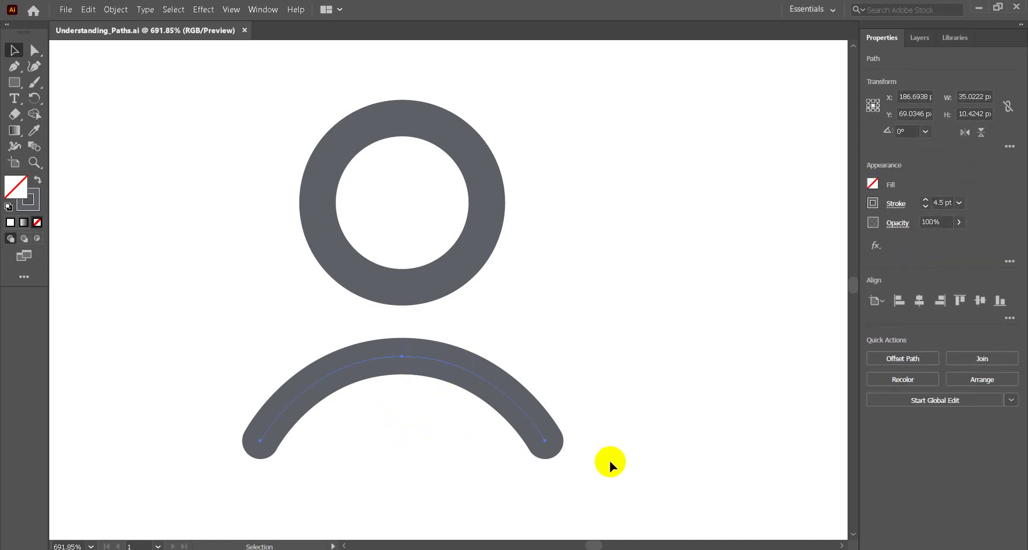
{"action": "left_click_drag", "start_coordinate": [611, 463], "coordinate": [199, 416]}
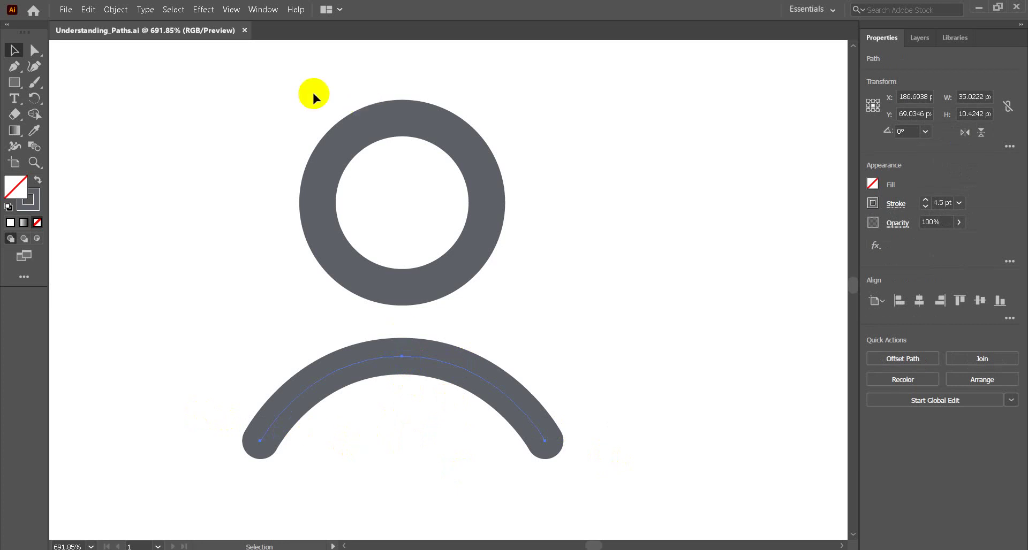
Show the bounding box again and stretch the arc down to 18.6628 tall
{"action": "left_click", "coordinate": [231, 10]}
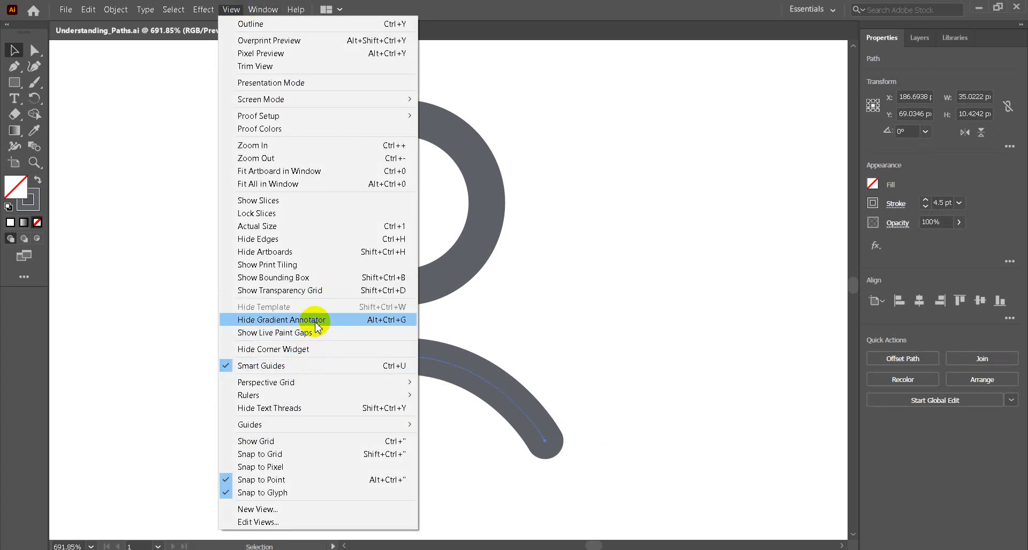
{"action": "left_click", "coordinate": [315, 279]}
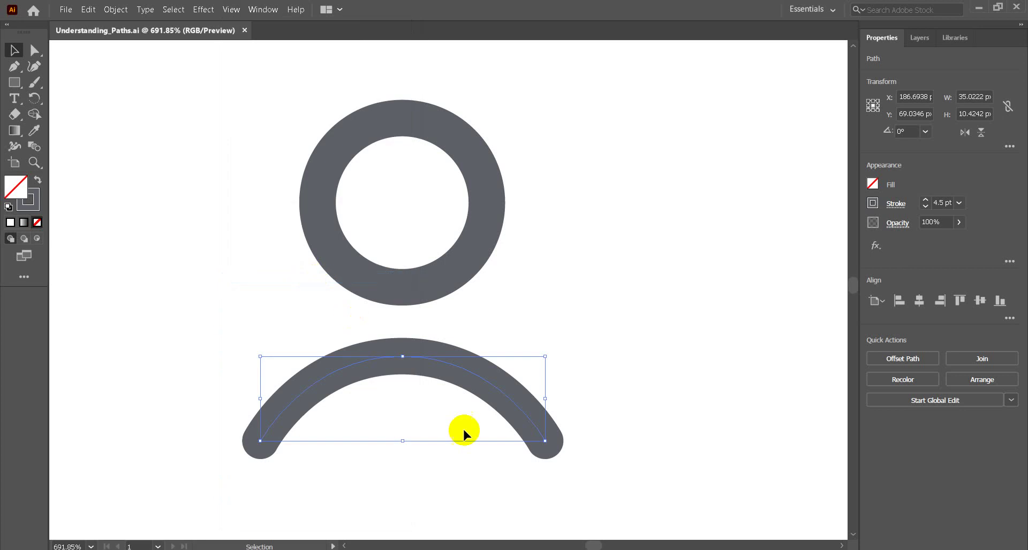
{"action": "left_click_drag", "start_coordinate": [403, 442], "coordinate": [395, 508]}
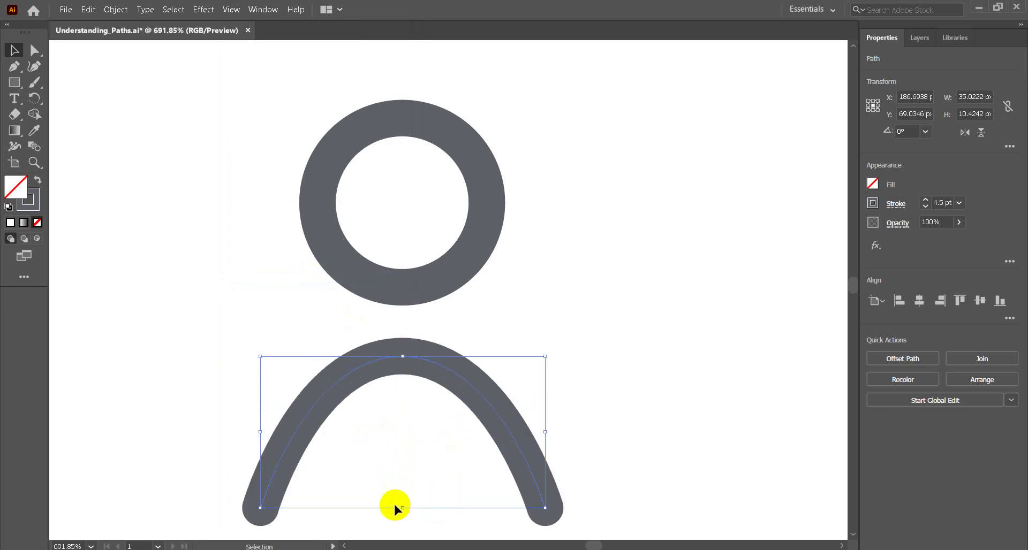
Fill the arc with the CMYK Cyan swatch
{"action": "left_click", "coordinate": [873, 185]}
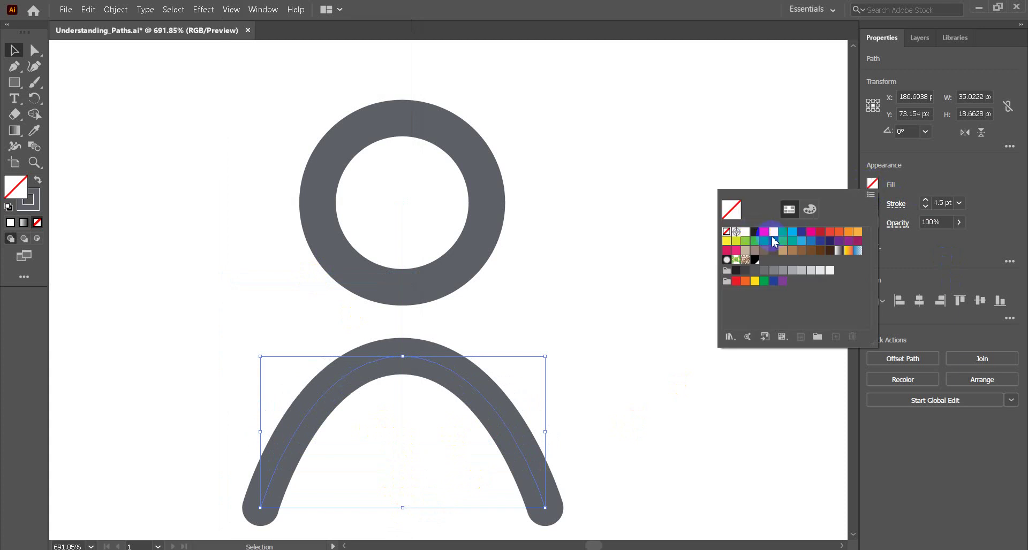
{"action": "left_click", "coordinate": [793, 234]}
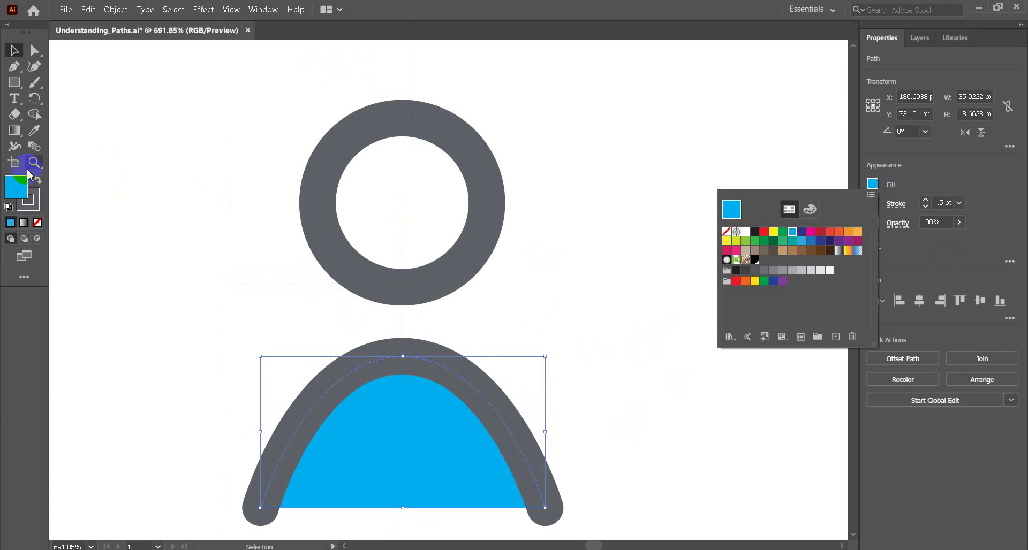
{"action": "left_click", "coordinate": [374, 348]}
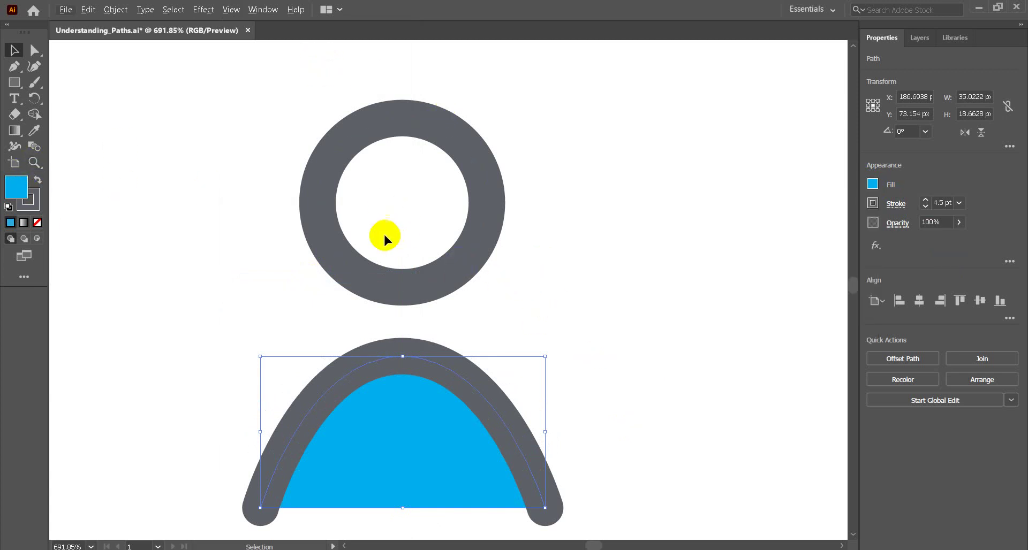
Zoom out to 600% and pan so the ring-and-arc figure is centred
{"action": "left_click", "coordinate": [36, 165]}
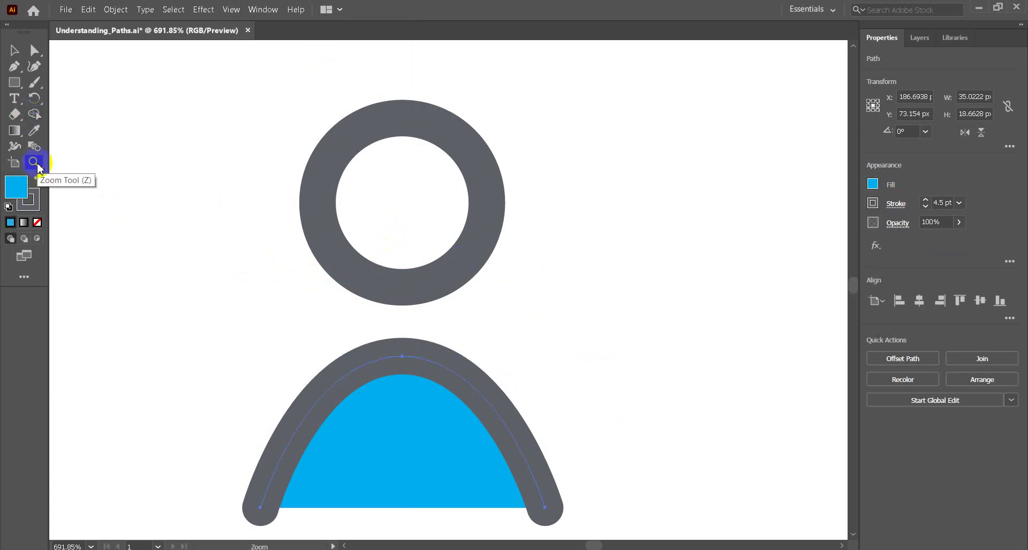
{"action": "left_click", "coordinate": [235, 305], "text": "alt"}
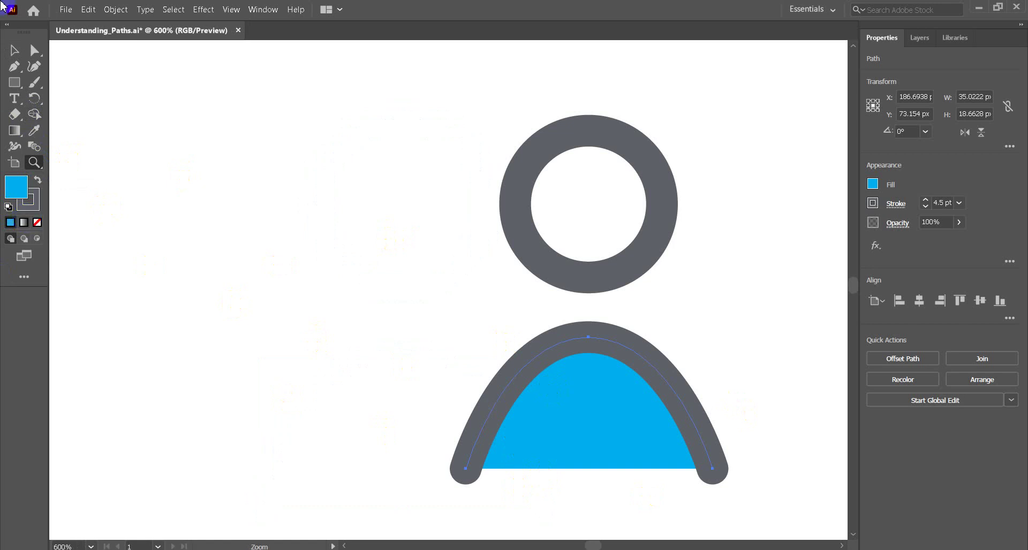
{"action": "left_click", "coordinate": [34, 163]}
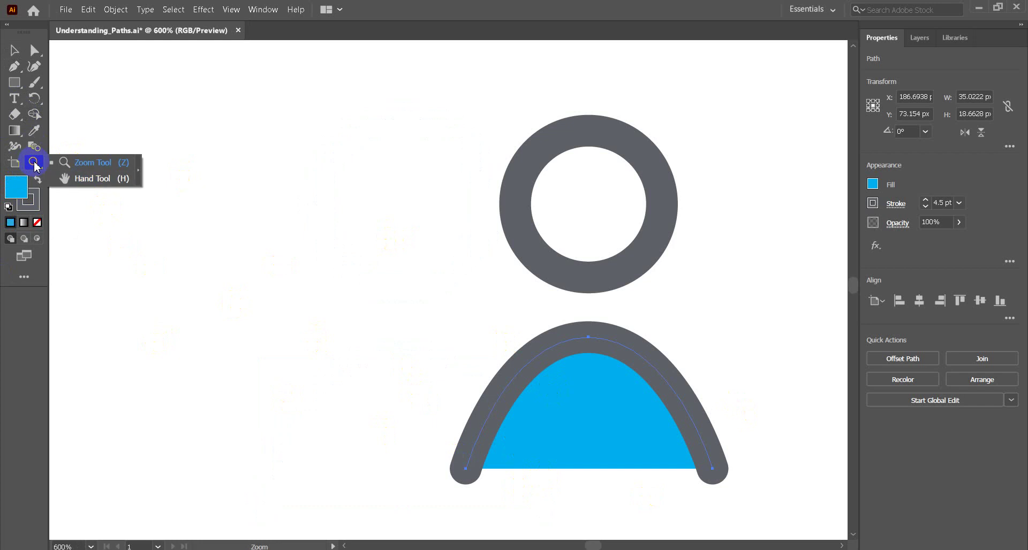
{"action": "left_click", "coordinate": [86, 181]}
{"action": "mouse_move", "coordinate": [423, 326]}
{"action": "left_mouse_down"}
{"action": "mouse_move", "coordinate": [250, 253]}
{"action": "mouse_move", "coordinate": [255, 290]}
{"action": "left_mouse_up"}
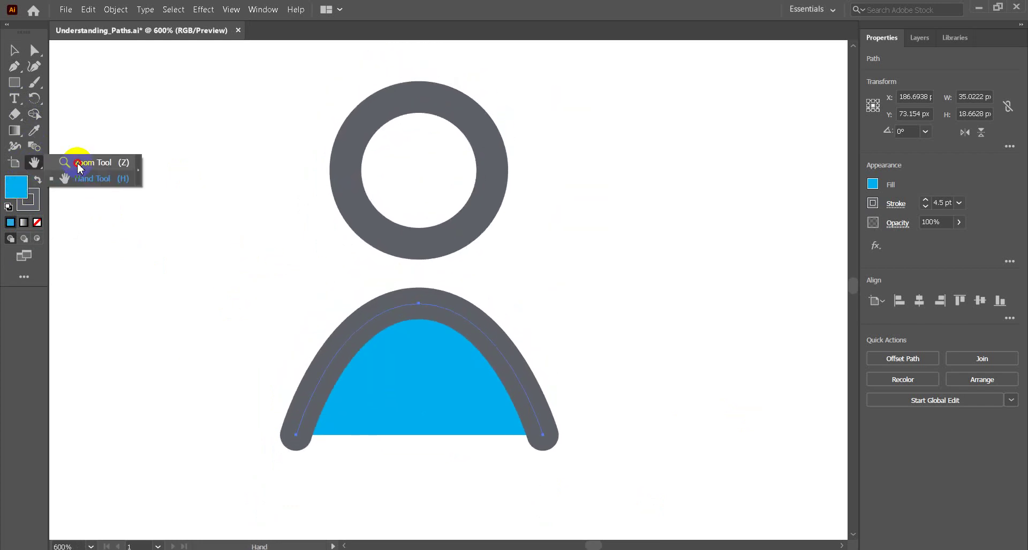
{"action": "left_click", "coordinate": [77, 163]}
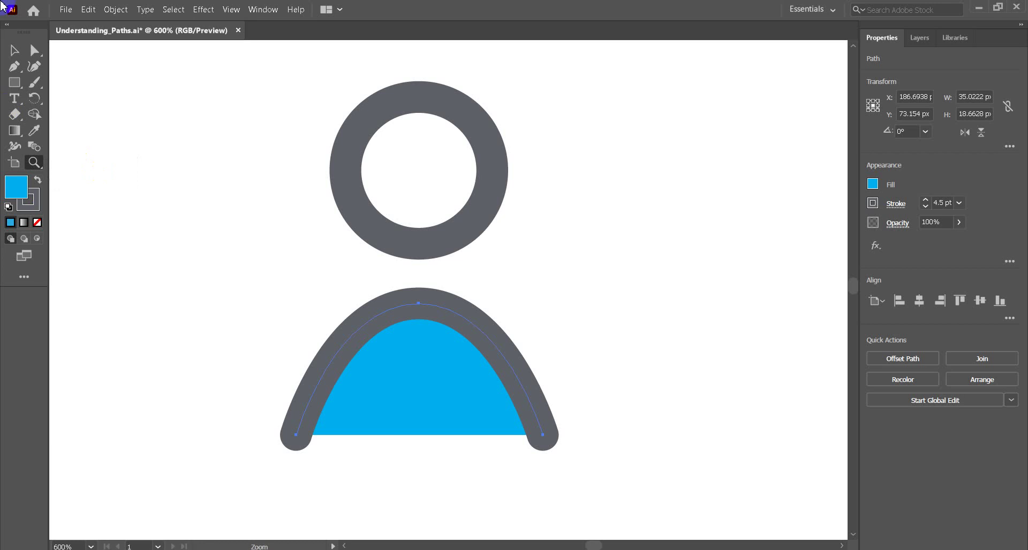
Undo the cyan fill, then undo and redo the scale to keep the arc 18.6628 tall
{"action": "left_click", "coordinate": [115, 9]}
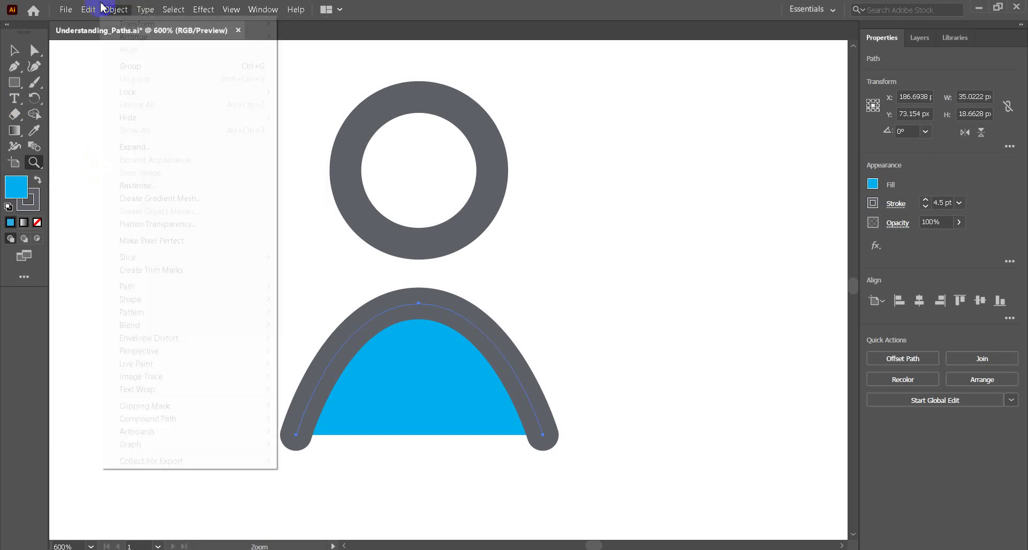
{"action": "left_click", "coordinate": [90, 24]}
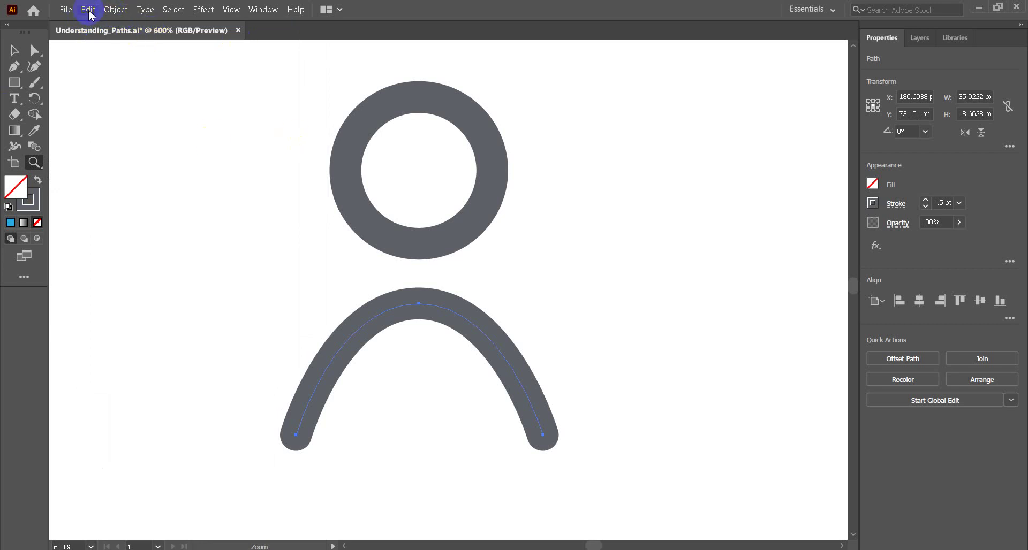
{"action": "left_click", "coordinate": [88, 11]}
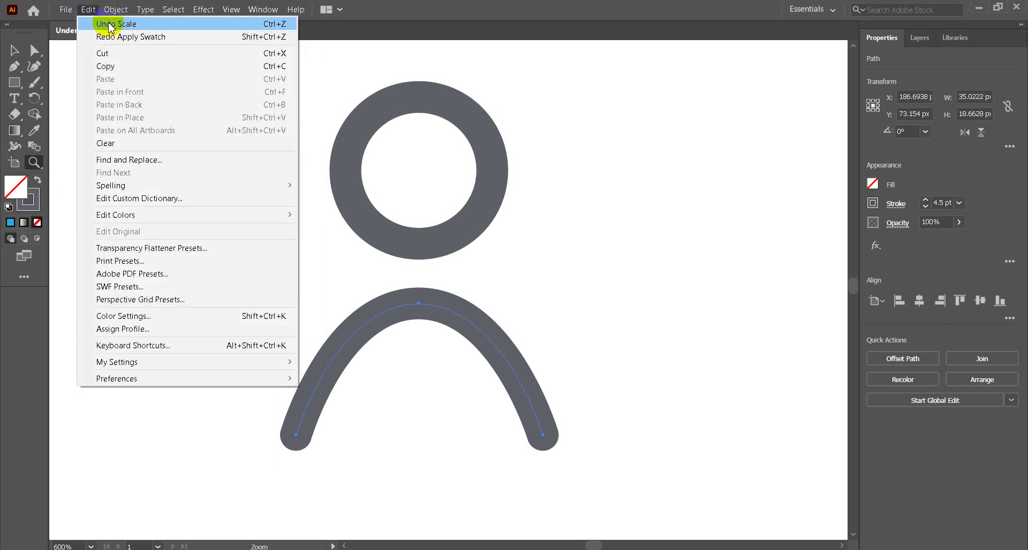
{"action": "left_click", "coordinate": [111, 27]}
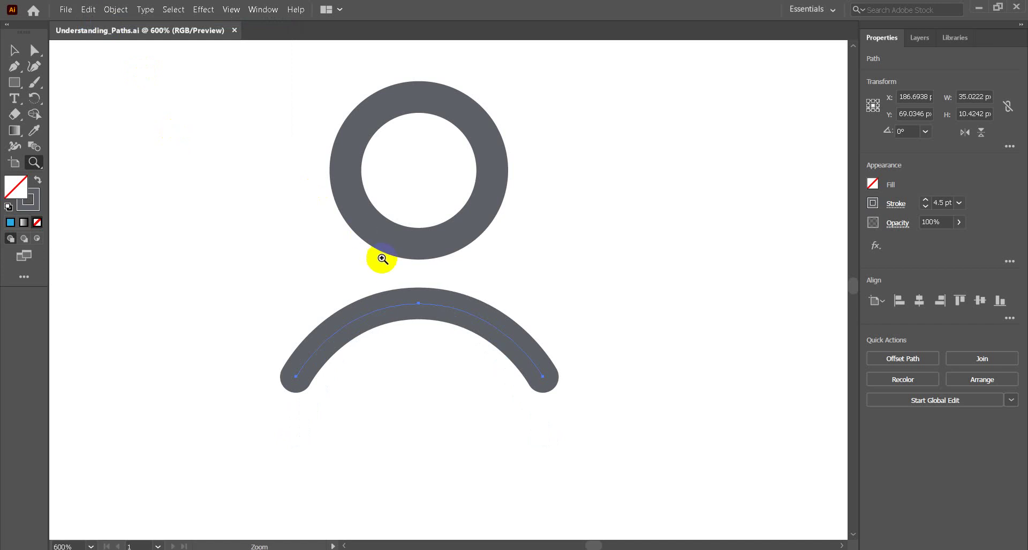
{"action": "left_click", "coordinate": [116, 10]}
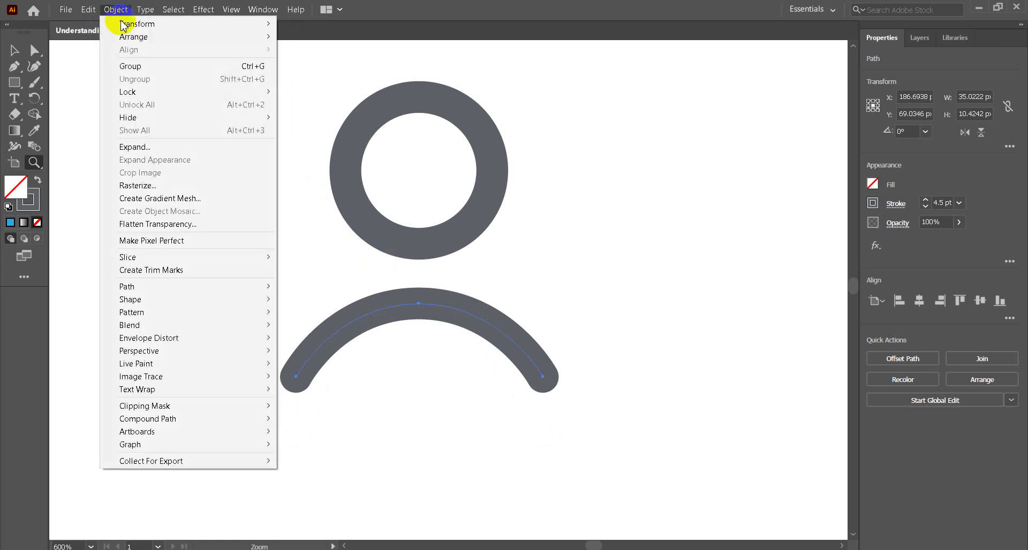
{"action": "left_click", "coordinate": [88, 10]}
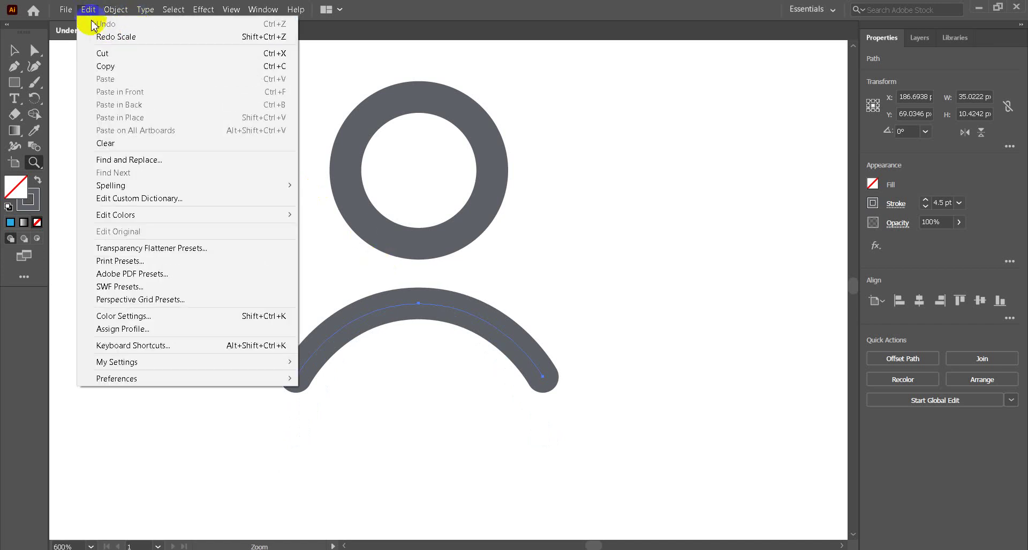
{"action": "left_click", "coordinate": [96, 36]}
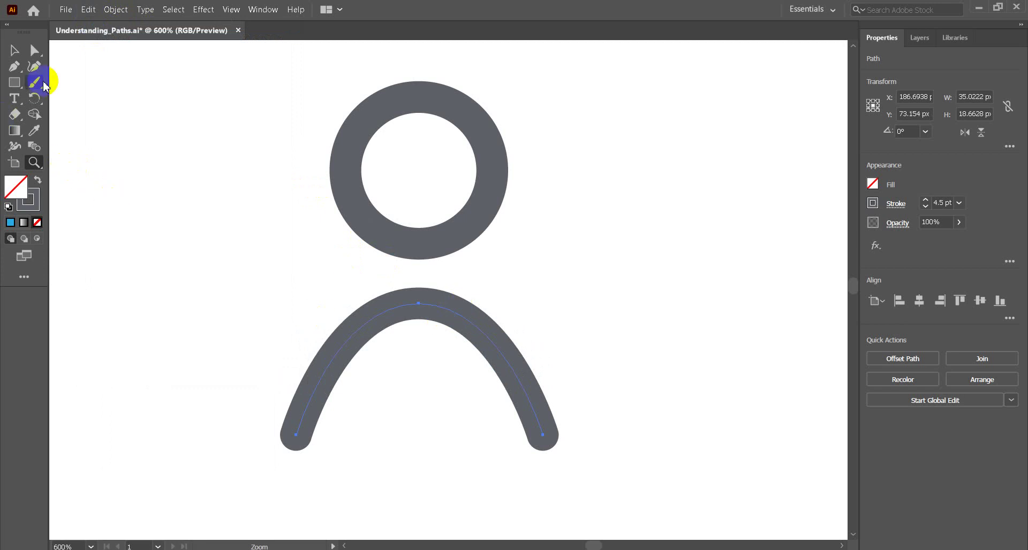
Drag the arch's top-anchor direction handle to reshape its curve, then undo the change
{"action": "left_click", "coordinate": [35, 50]}
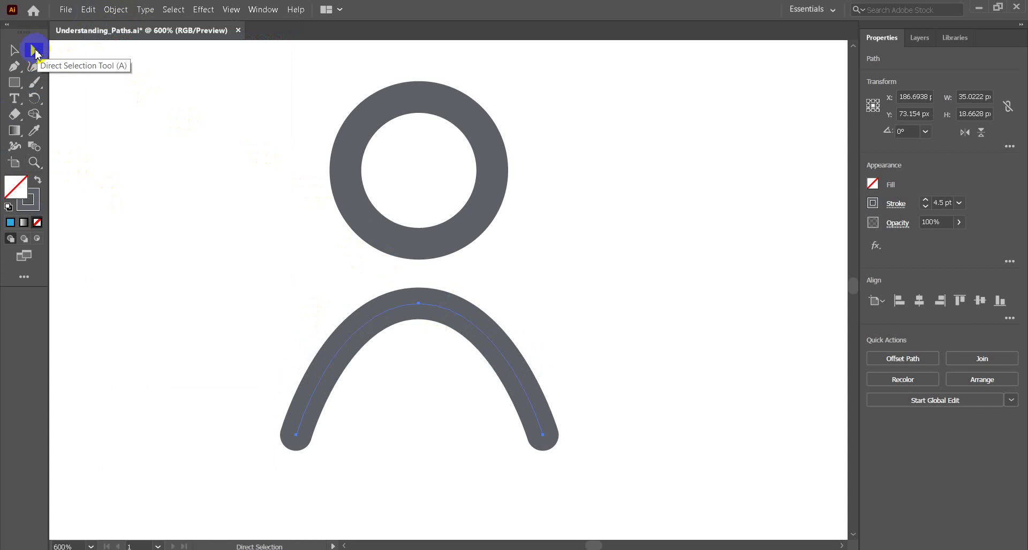
{"action": "left_click", "coordinate": [421, 304]}
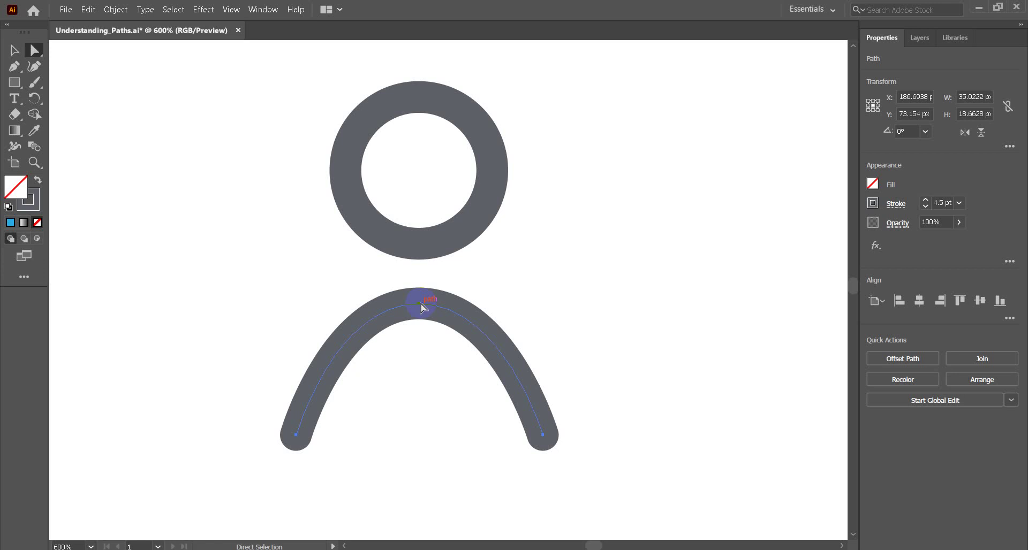
{"action": "left_click_drag", "start_coordinate": [420, 305], "coordinate": [420, 304]}
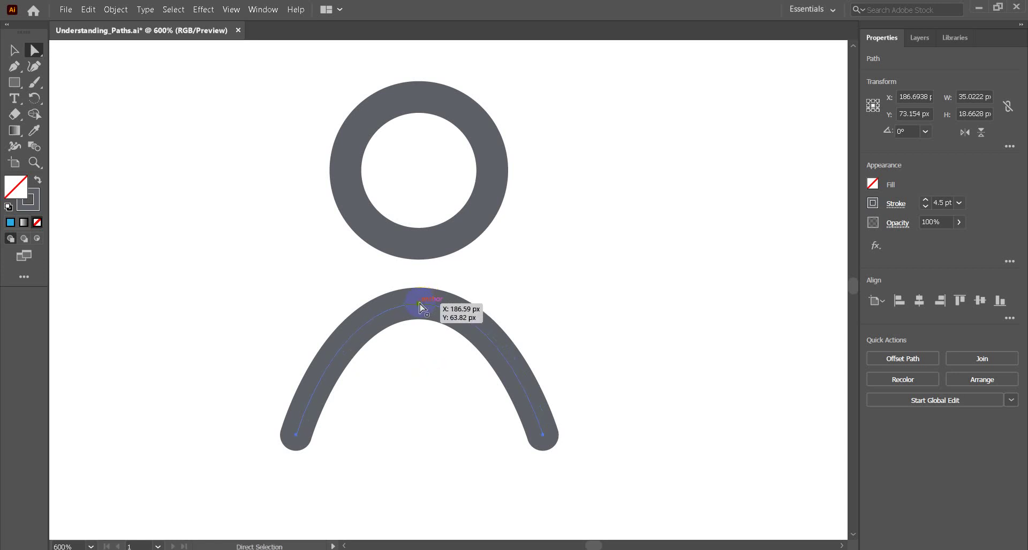
{"action": "left_click", "coordinate": [420, 304]}
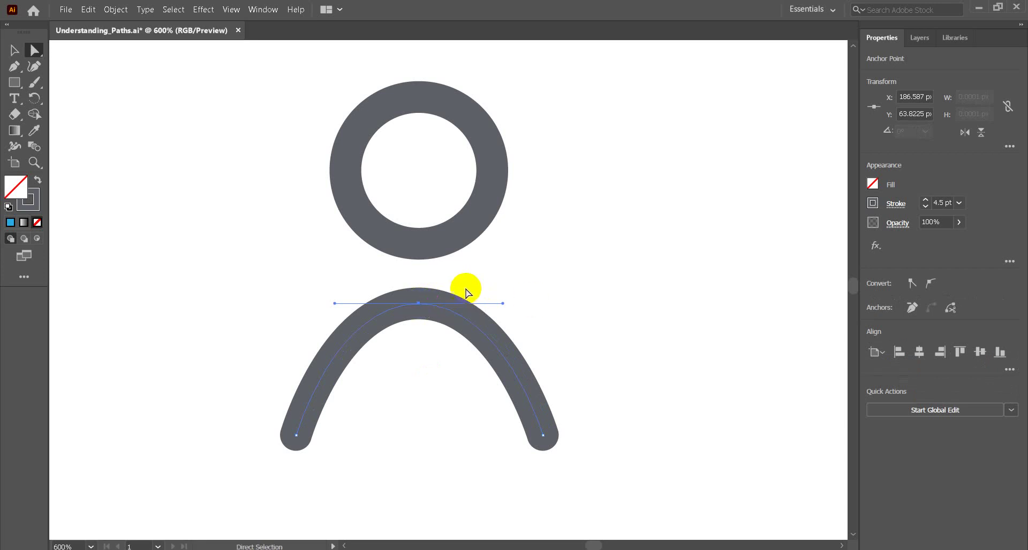
{"action": "left_click", "coordinate": [418, 305]}
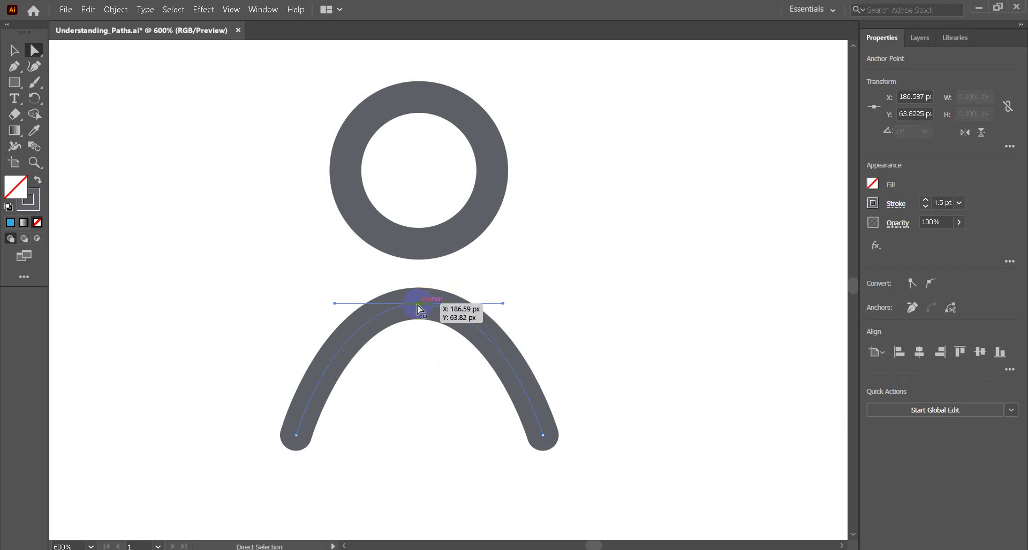
{"action": "left_click", "coordinate": [504, 303]}
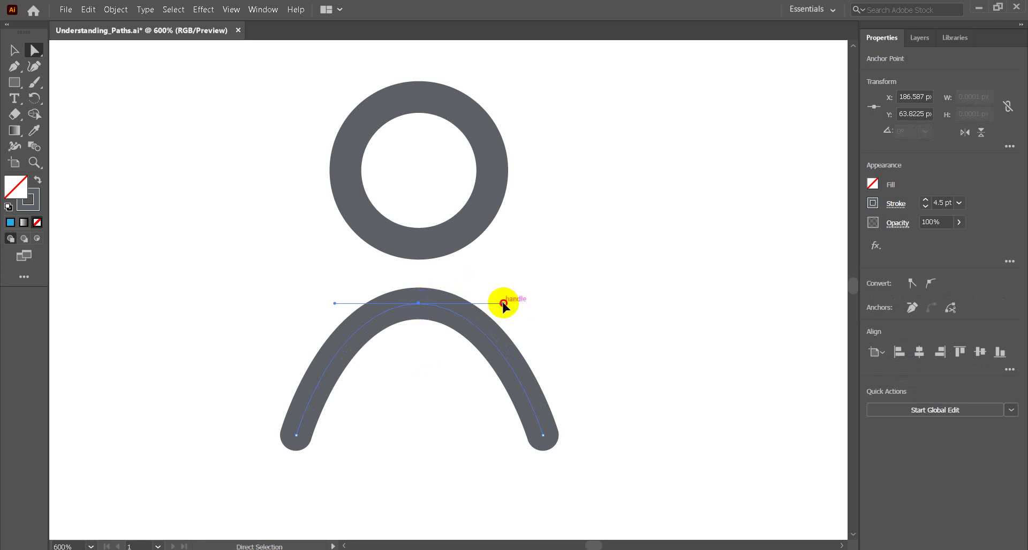
{"action": "left_click_drag", "start_coordinate": [504, 303], "coordinate": [504, 274]}
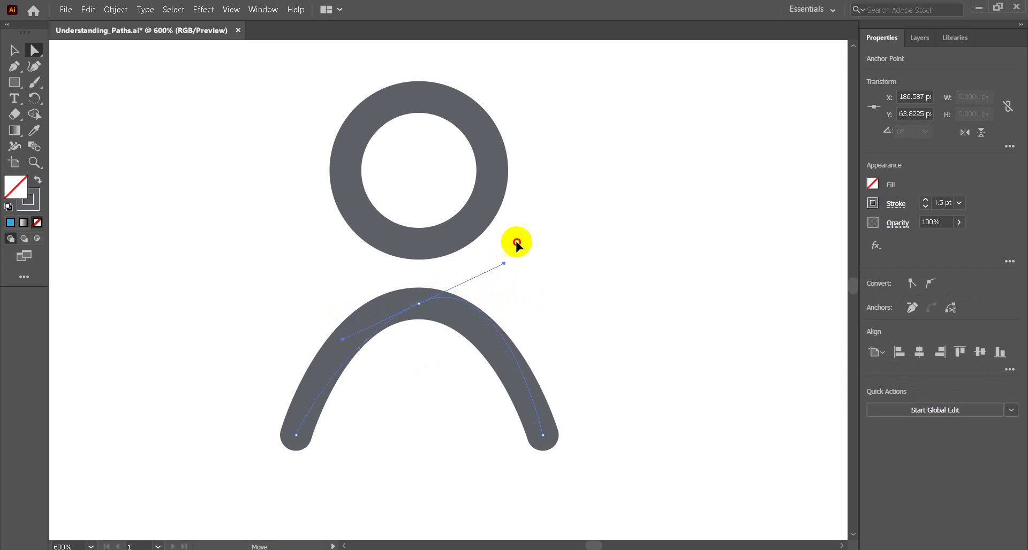
{"action": "left_click_drag", "start_coordinate": [503, 274], "coordinate": [686, 199]}
{"action": "left_click_drag", "start_coordinate": [700, 233], "coordinate": [535, 310]}
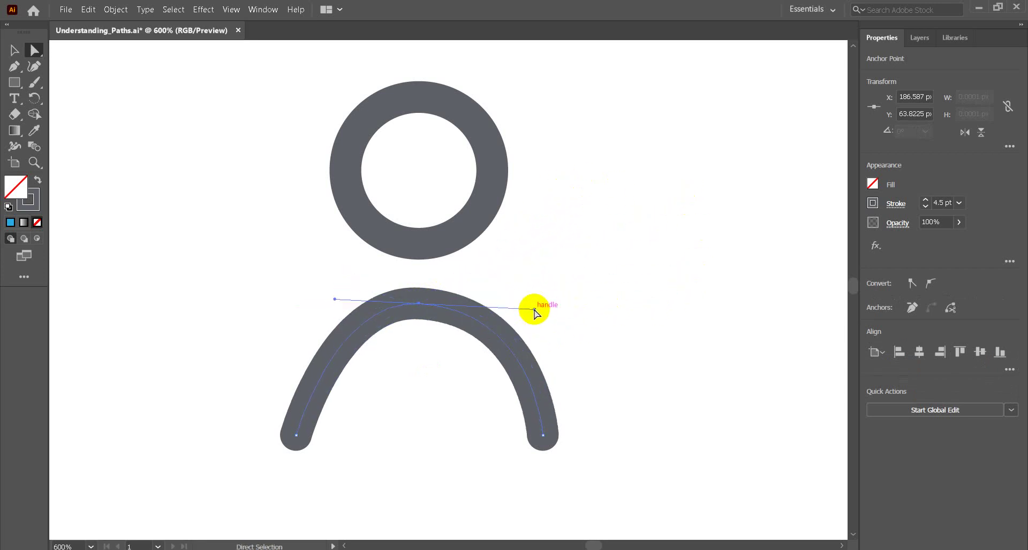
{"action": "key", "text": "ctrl"}
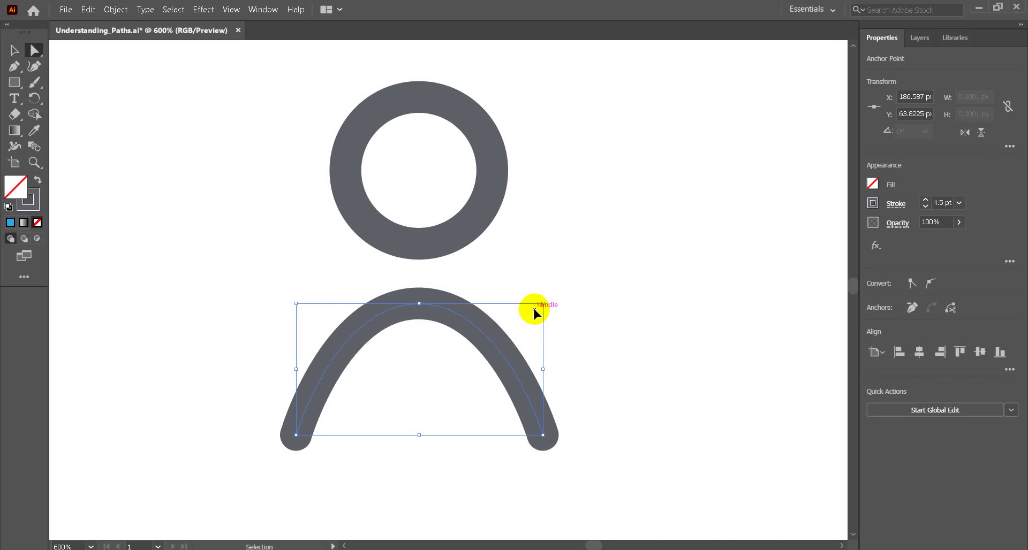
{"action": "key", "text": "ctrl+z"}
Try another top-handle tweak on the arch and undo it, restoring the symmetric shape
{"action": "left_click", "coordinate": [557, 315]}
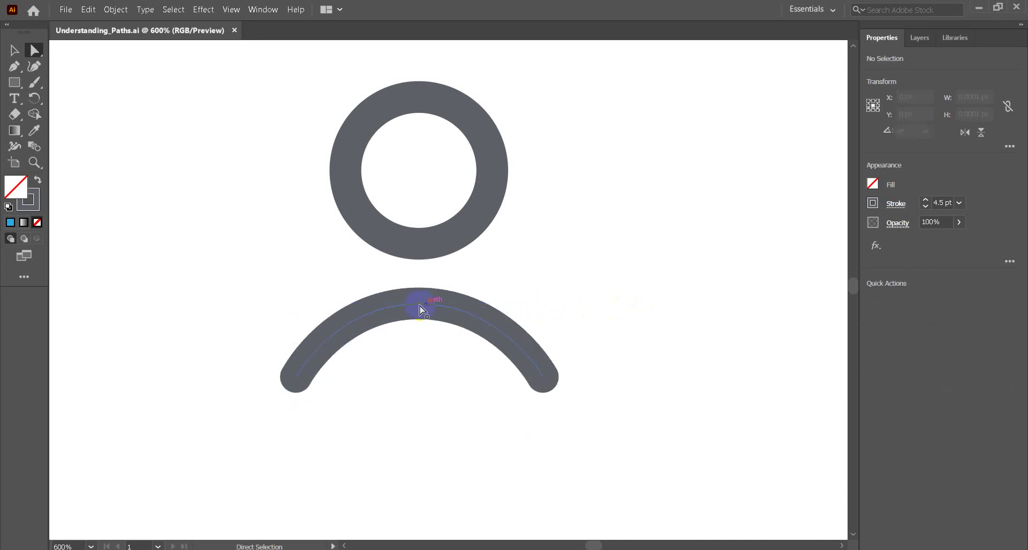
{"action": "left_click", "coordinate": [418, 304]}
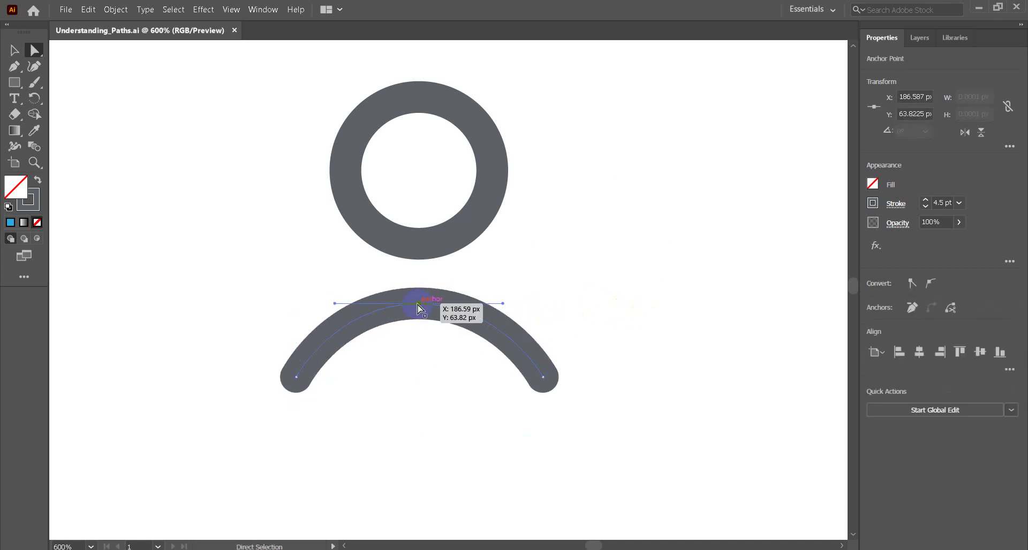
{"action": "left_click", "coordinate": [544, 378]}
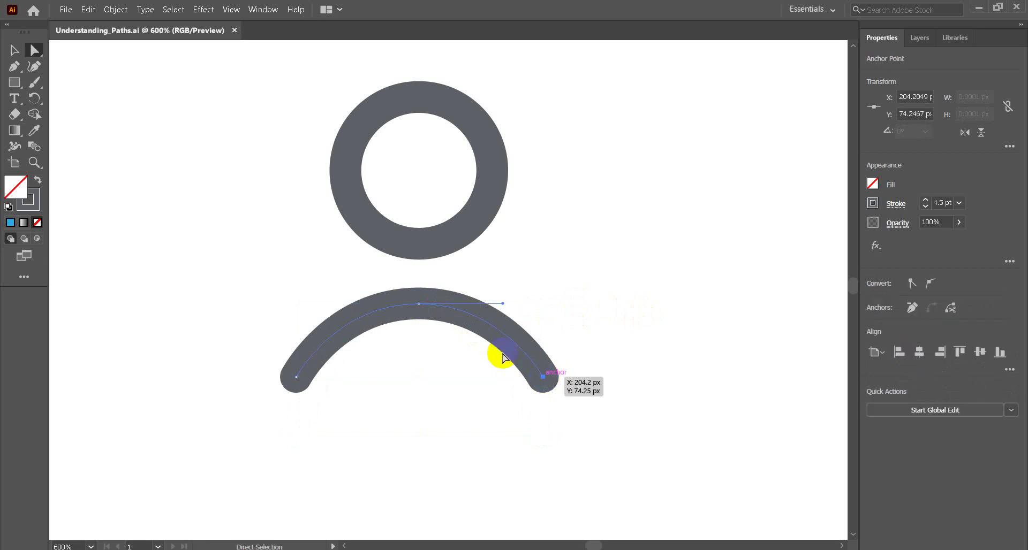
{"action": "left_click_drag", "start_coordinate": [503, 303], "coordinate": [497, 274]}
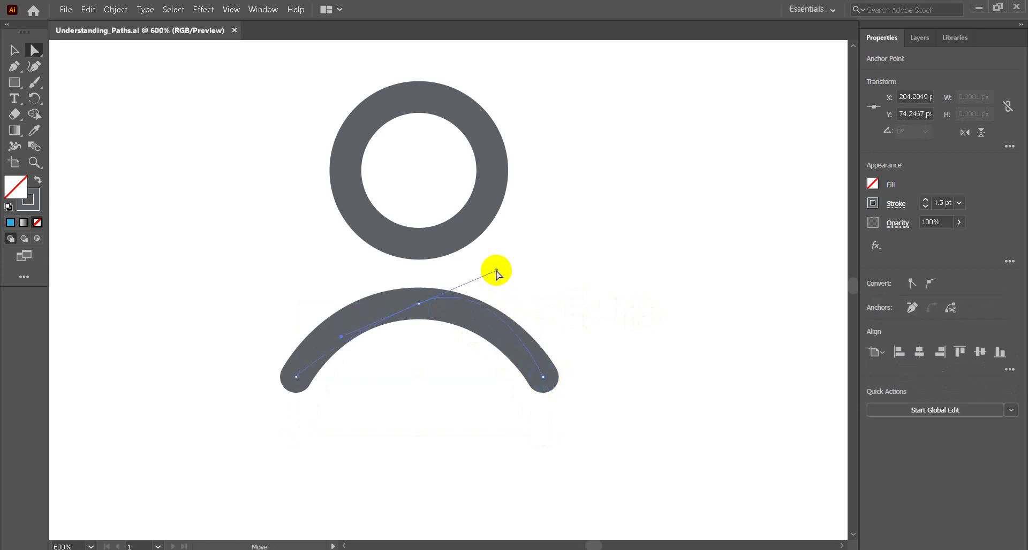
{"action": "key", "text": "ctrl+z"}
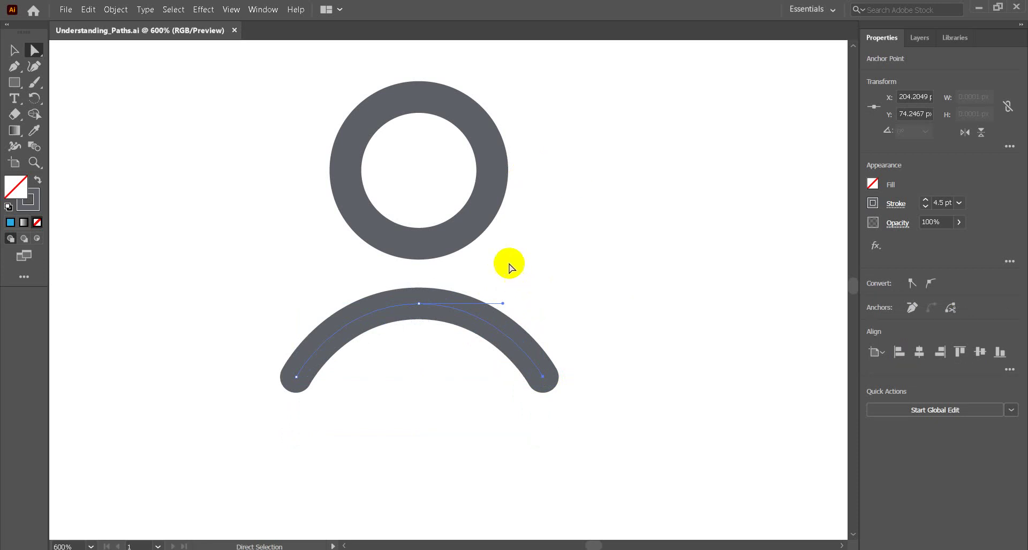
Select the ring's anchors with Direct Selection and bend its right side outward
{"action": "left_click", "coordinate": [462, 113]}
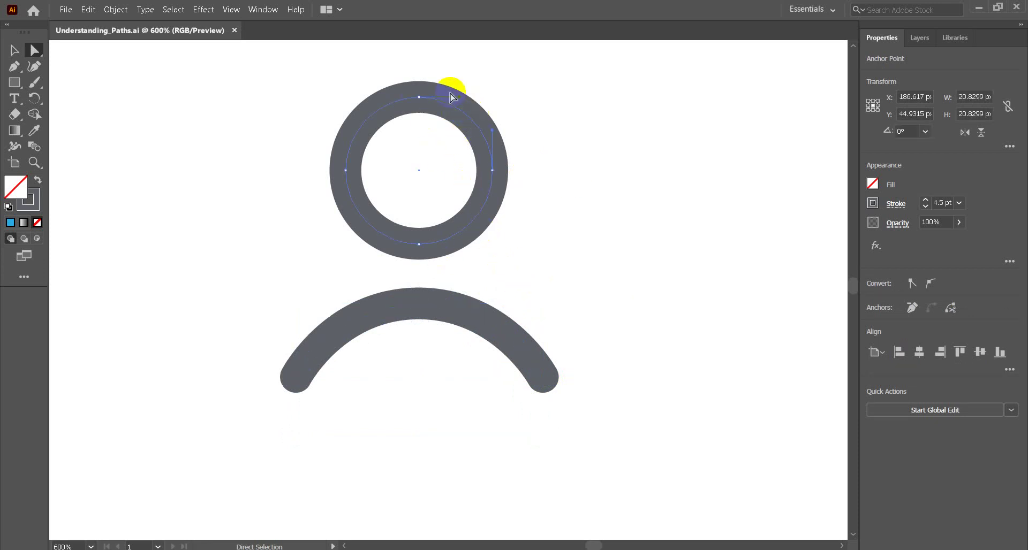
{"action": "left_click_drag", "start_coordinate": [450, 97], "coordinate": [459, 97]}
{"action": "left_click", "coordinate": [346, 170]}
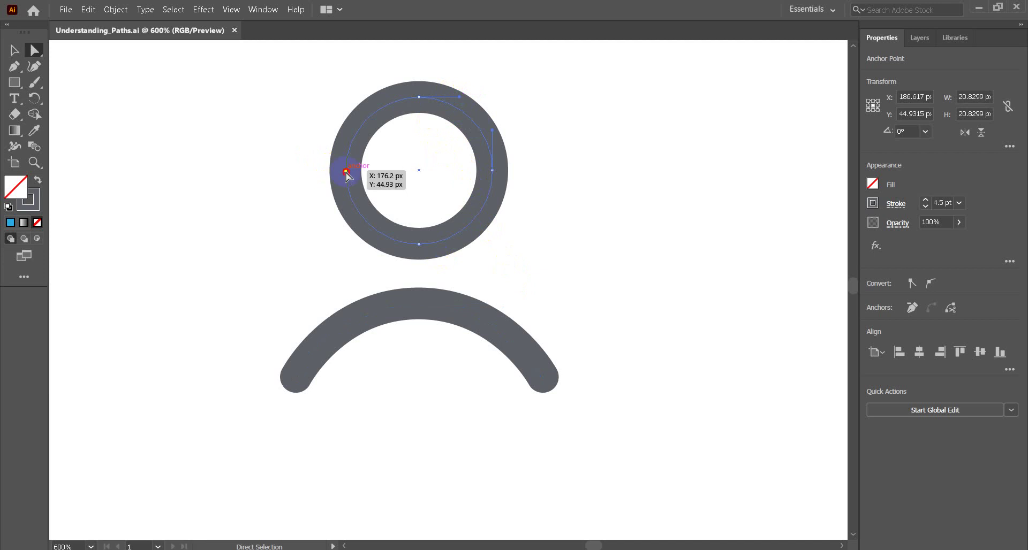
{"action": "left_click", "coordinate": [346, 170]}
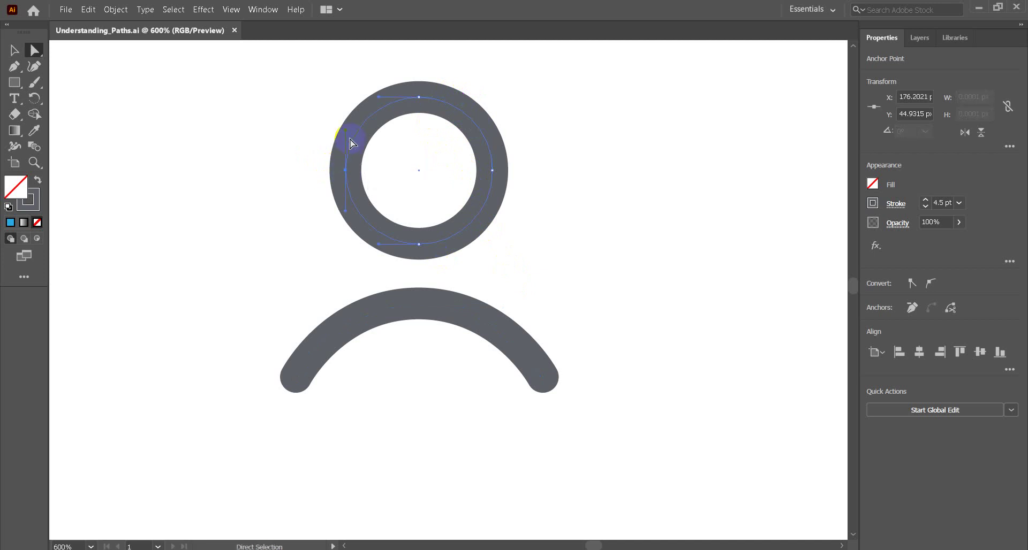
{"action": "left_click", "coordinate": [492, 170]}
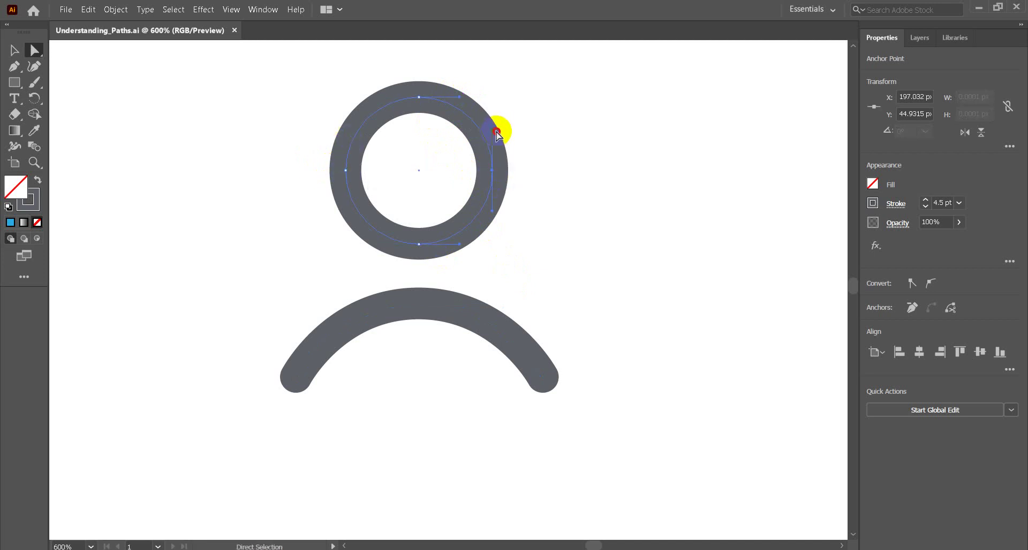
{"action": "left_click_drag", "start_coordinate": [506, 131], "coordinate": [579, 161]}
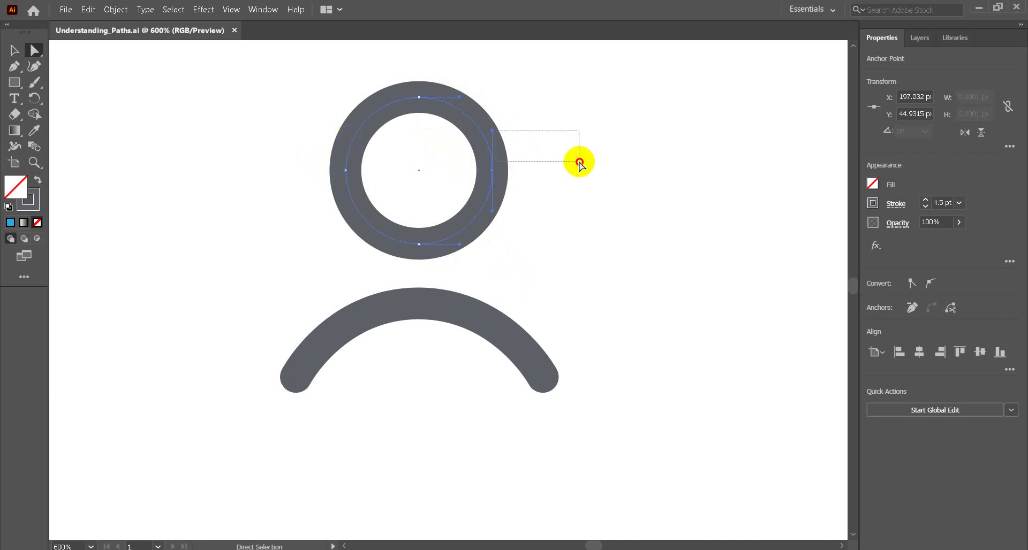
{"action": "left_click", "coordinate": [496, 177]}
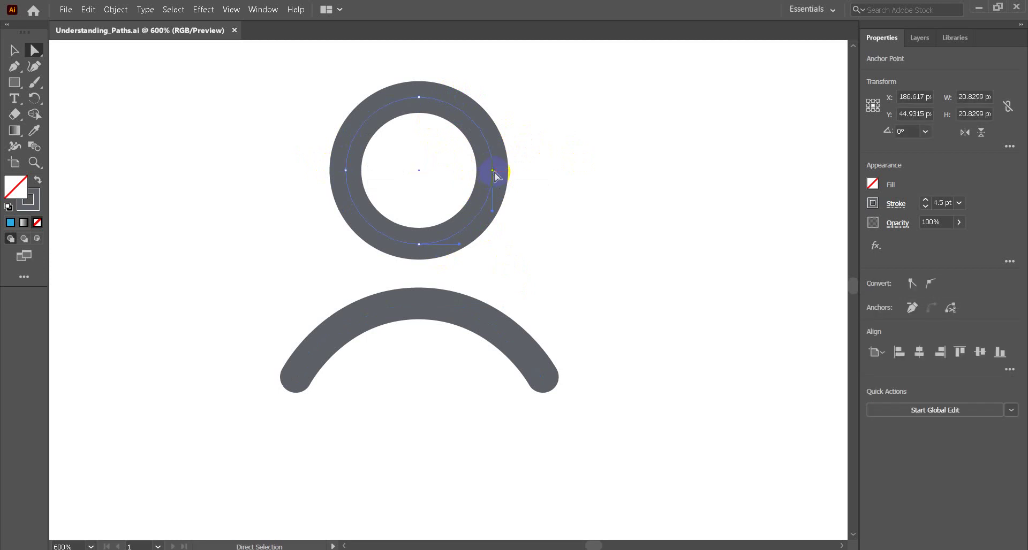
{"action": "left_click_drag", "start_coordinate": [494, 217], "coordinate": [559, 186]}
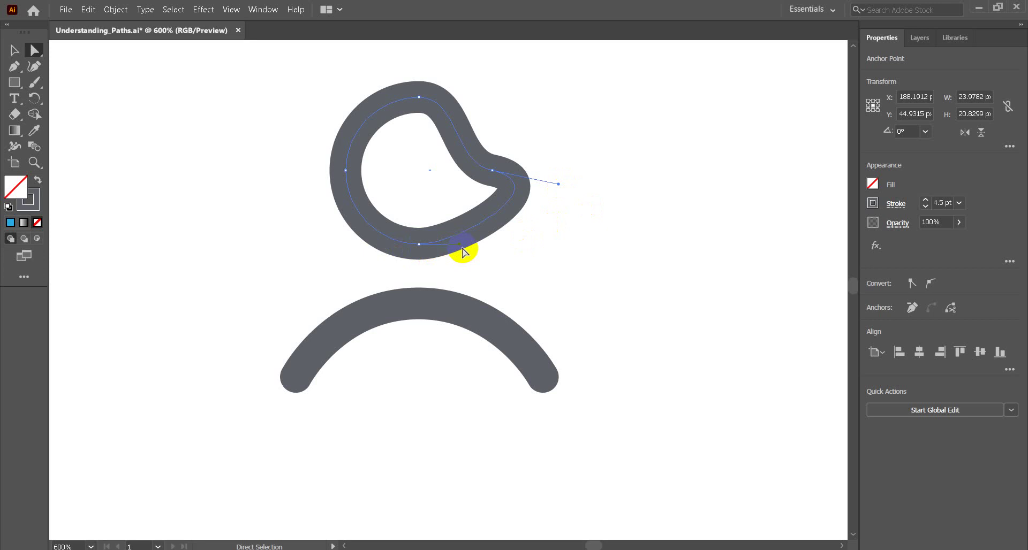
Reshape the loop's bottom curve and pull its left anchor out to X 165.7121, Y 44.6699
{"action": "left_click", "coordinate": [420, 285]}
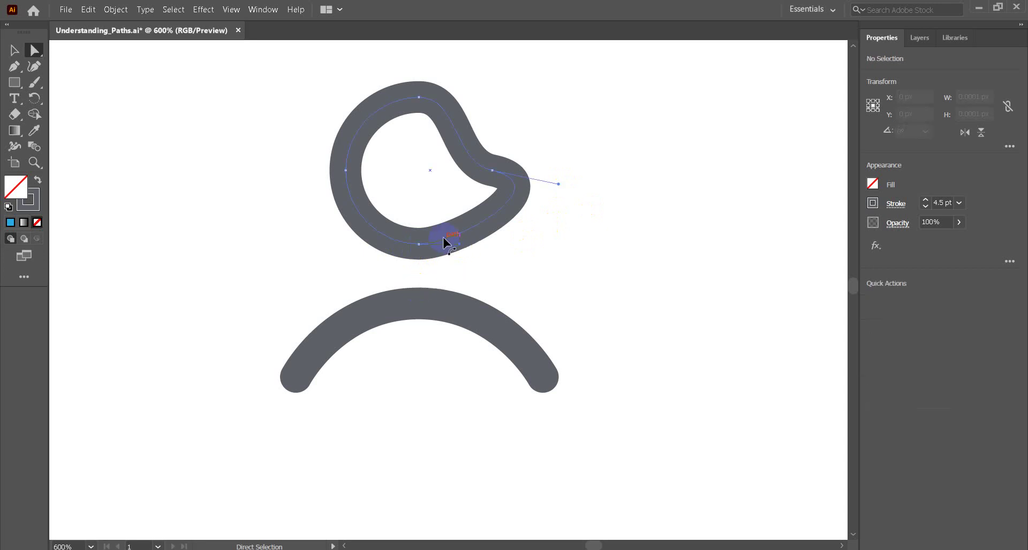
{"action": "left_click", "coordinate": [443, 239]}
{"action": "left_click_drag", "start_coordinate": [459, 246], "coordinate": [447, 277]}
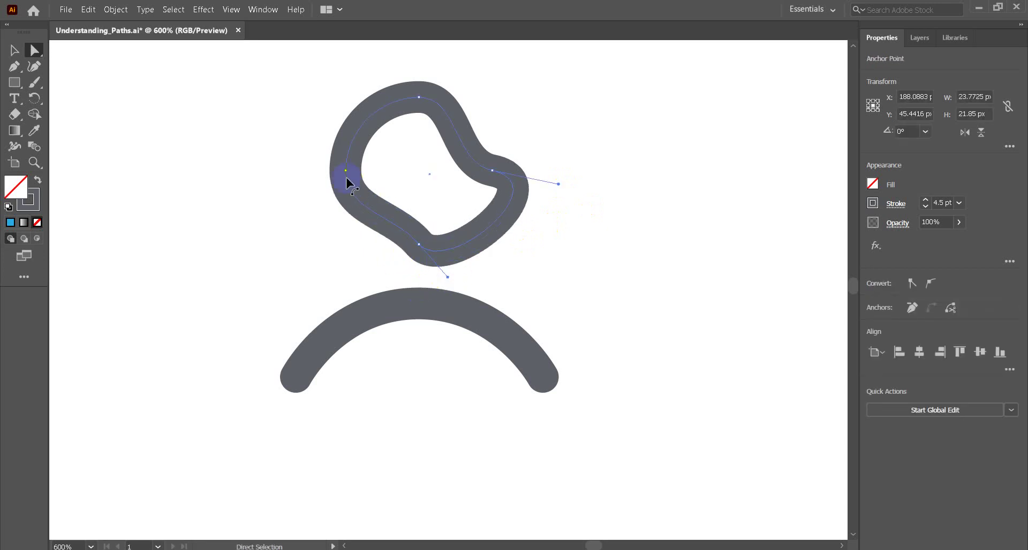
{"action": "left_click_drag", "start_coordinate": [346, 171], "coordinate": [271, 170]}
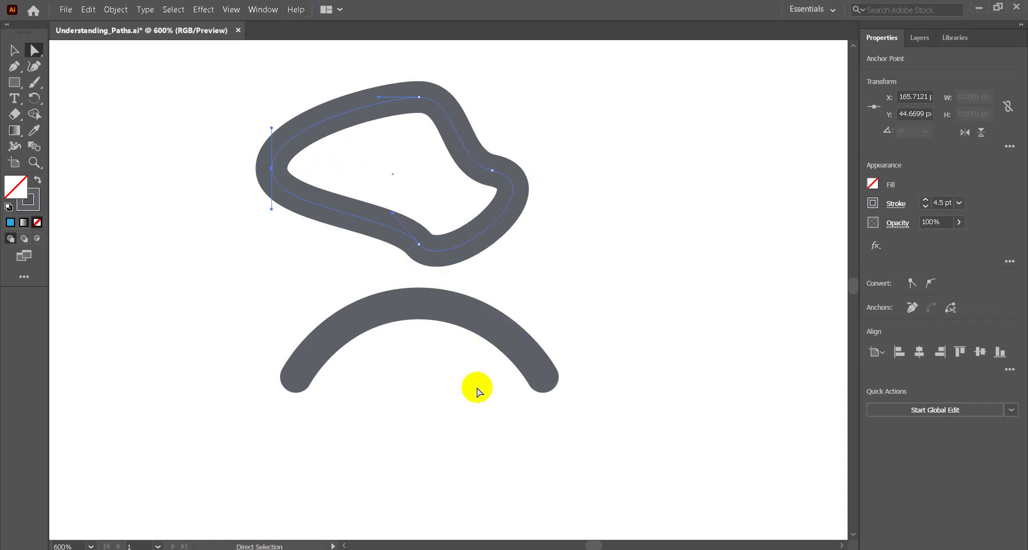
Close Understanding_Paths.ai without saving and open Pencil_Tool.ai
{"action": "left_click", "coordinate": [239, 30]}
{"action": "left_click", "coordinate": [588, 306]}
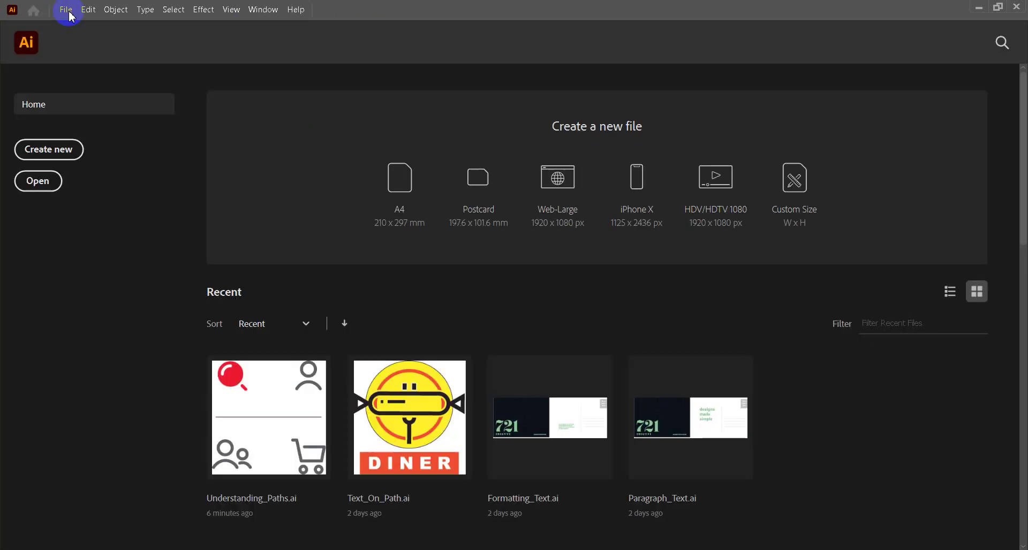
{"action": "left_click", "coordinate": [70, 13]}
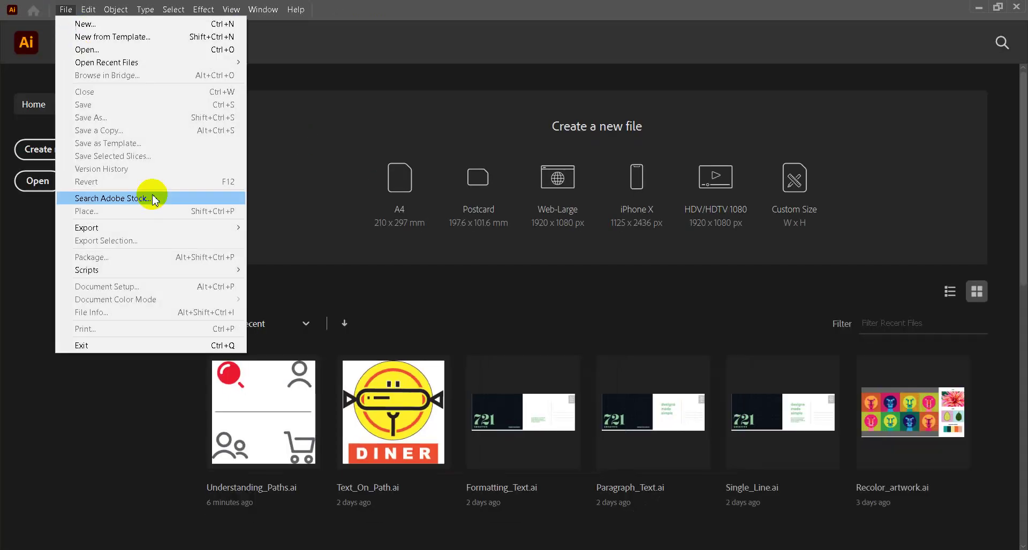
{"action": "left_click", "coordinate": [85, 49]}
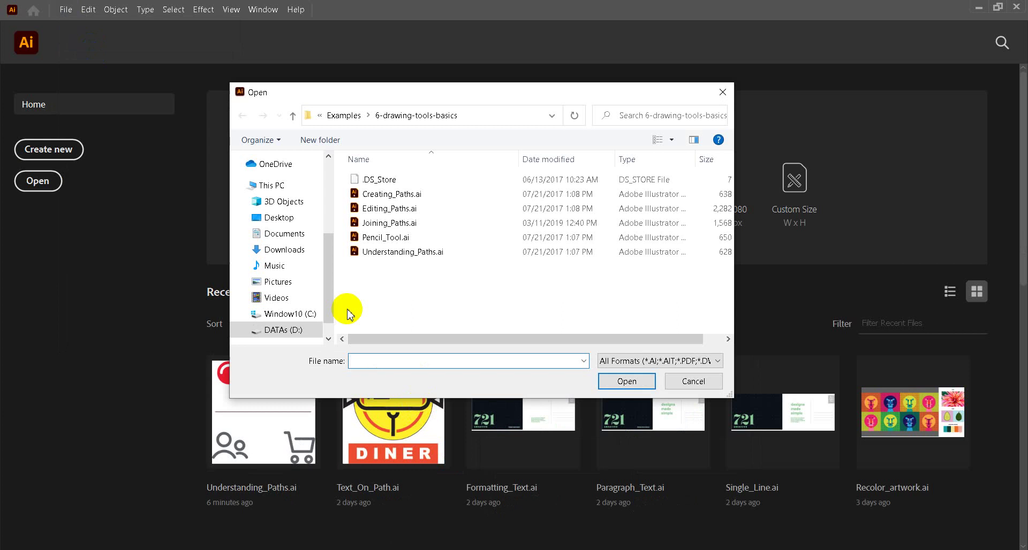
{"action": "left_click", "coordinate": [384, 240]}
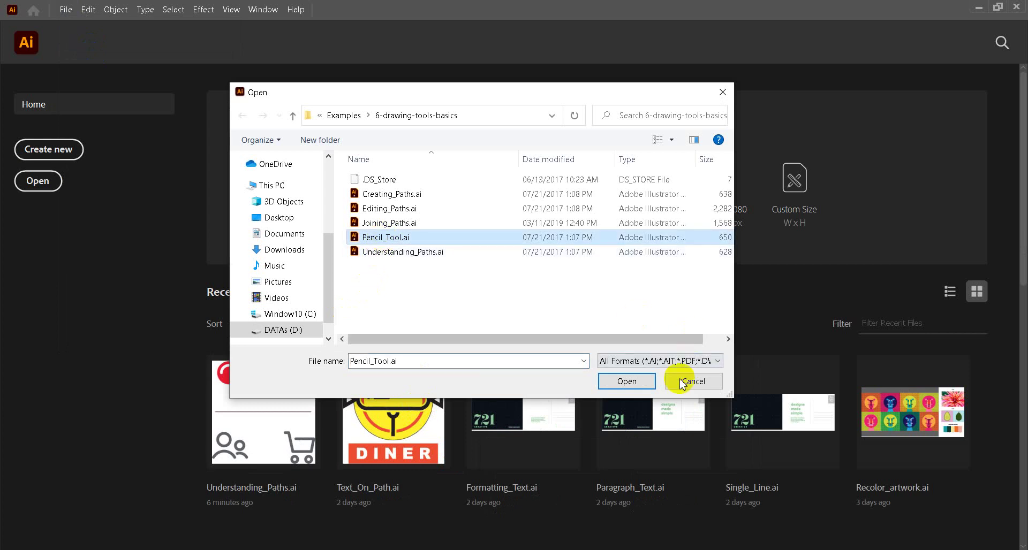
{"action": "left_click", "coordinate": [627, 381]}
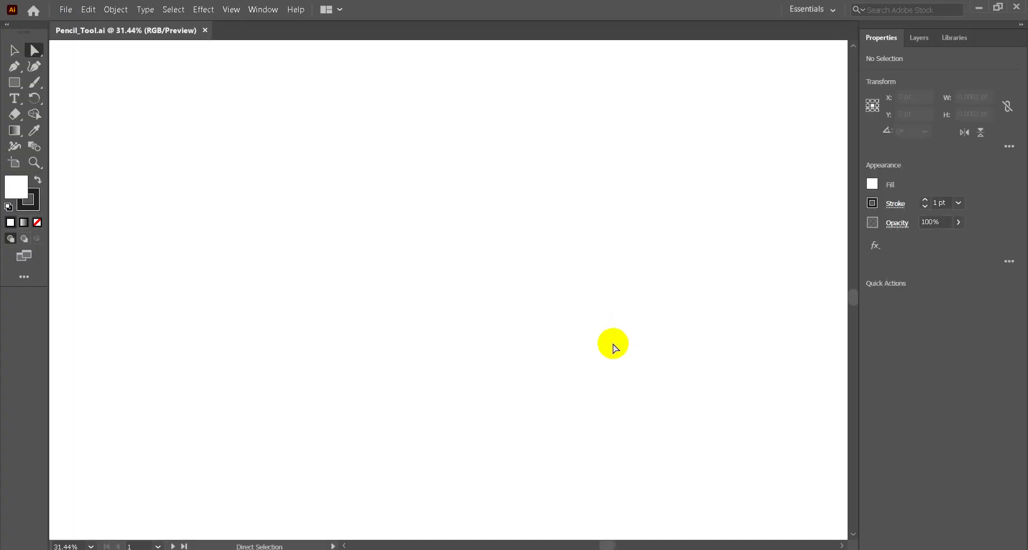
Fit both artboards of Pencil_Tool.ai in the window
{"action": "left_click", "coordinate": [596, 349]}
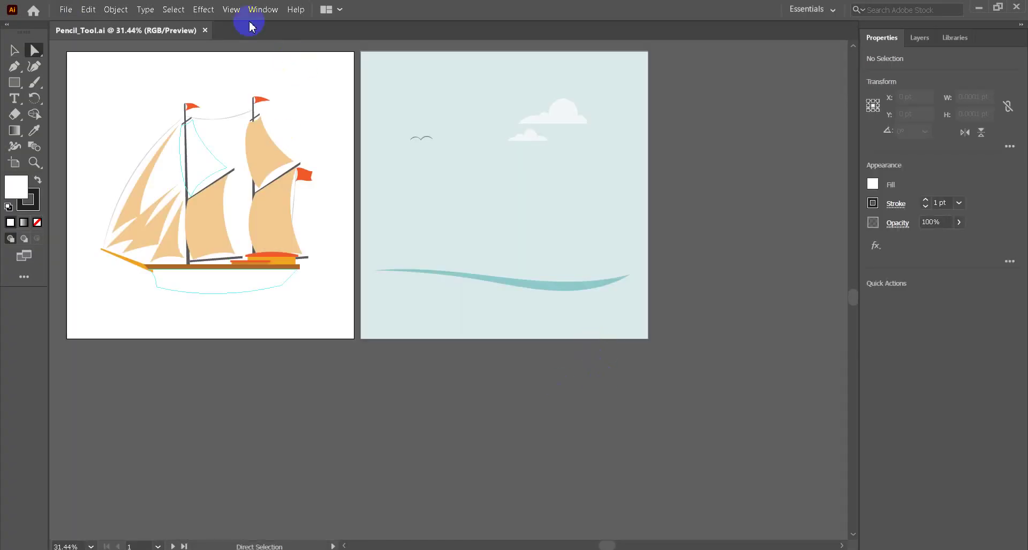
{"action": "left_click", "coordinate": [207, 14]}
{"action": "mouse_move", "coordinate": [231, 10]}
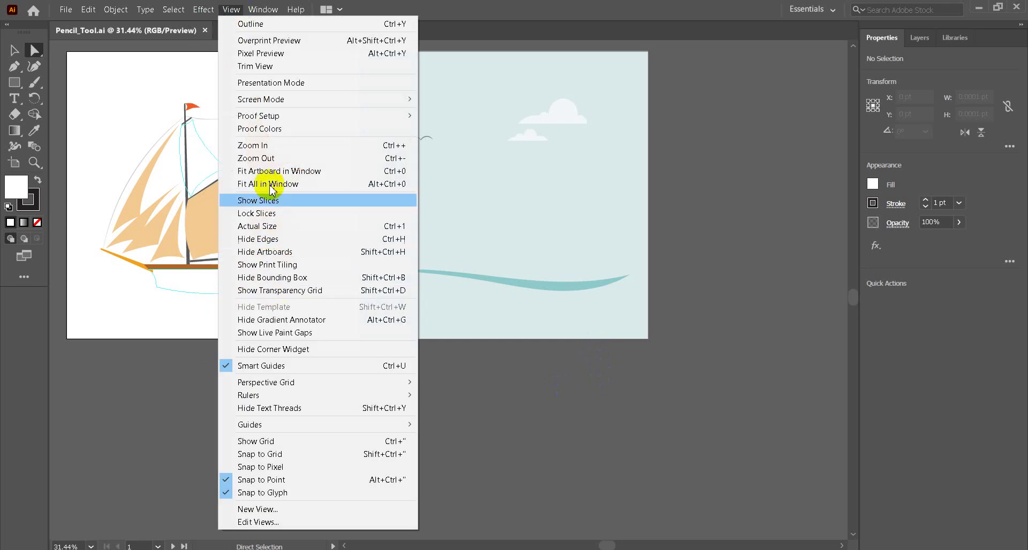
{"action": "left_click", "coordinate": [268, 184]}
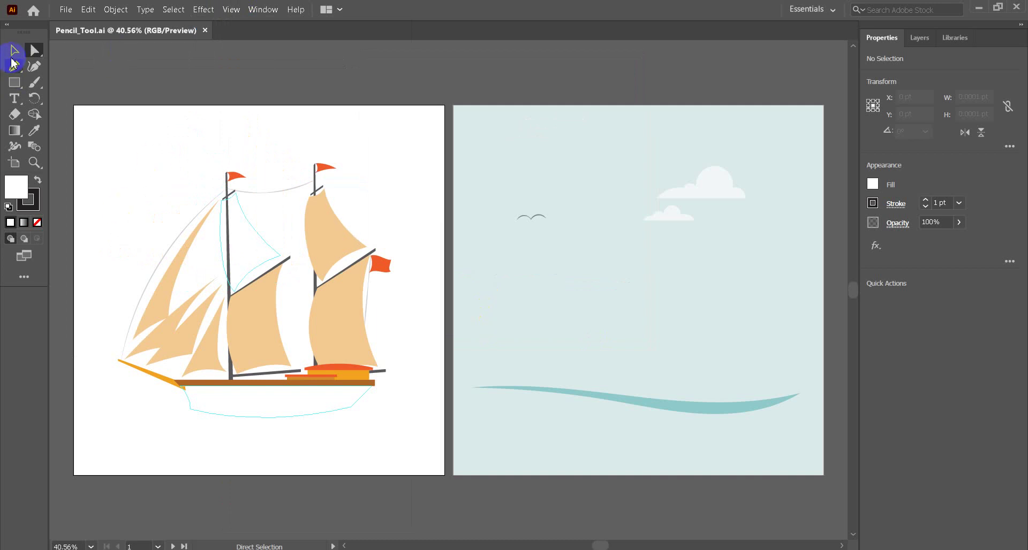
Collapse the toolbar to a single column and zoom in on the ship's masts and flags
{"action": "left_click", "coordinate": [15, 50]}
{"action": "left_click", "coordinate": [114, 134]}
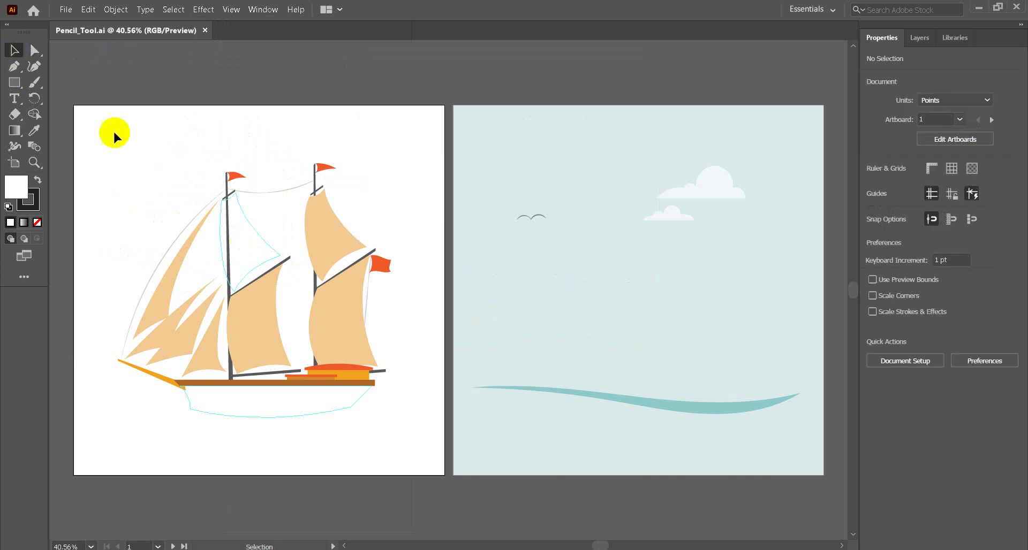
{"action": "left_click", "coordinate": [7, 24]}
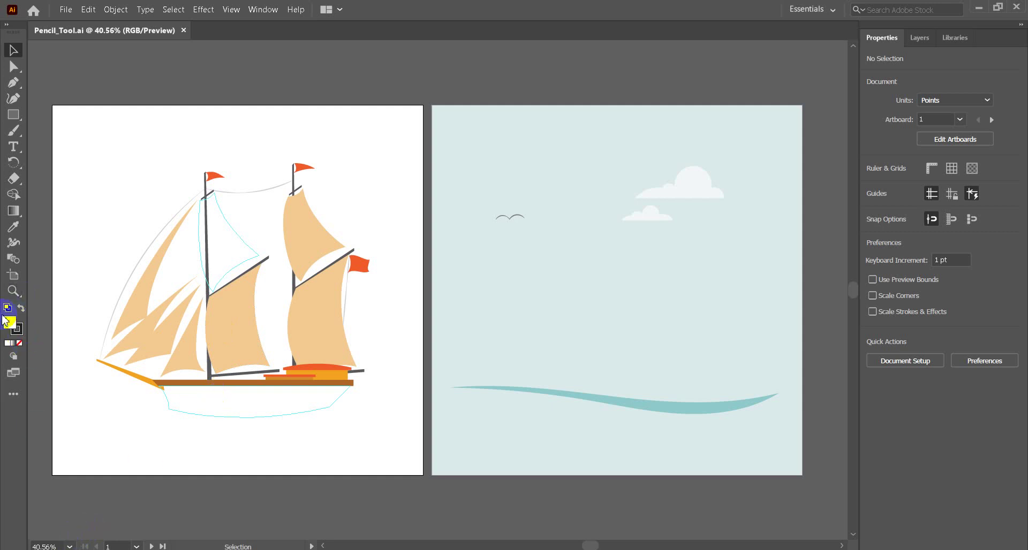
{"action": "left_click", "coordinate": [13, 291]}
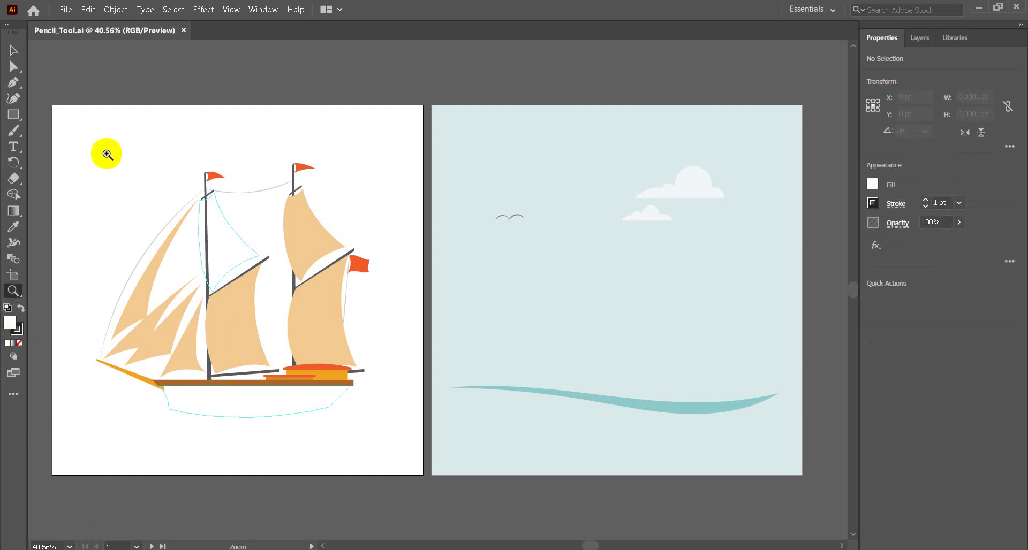
{"action": "left_click_drag", "start_coordinate": [59, 121], "coordinate": [385, 275]}
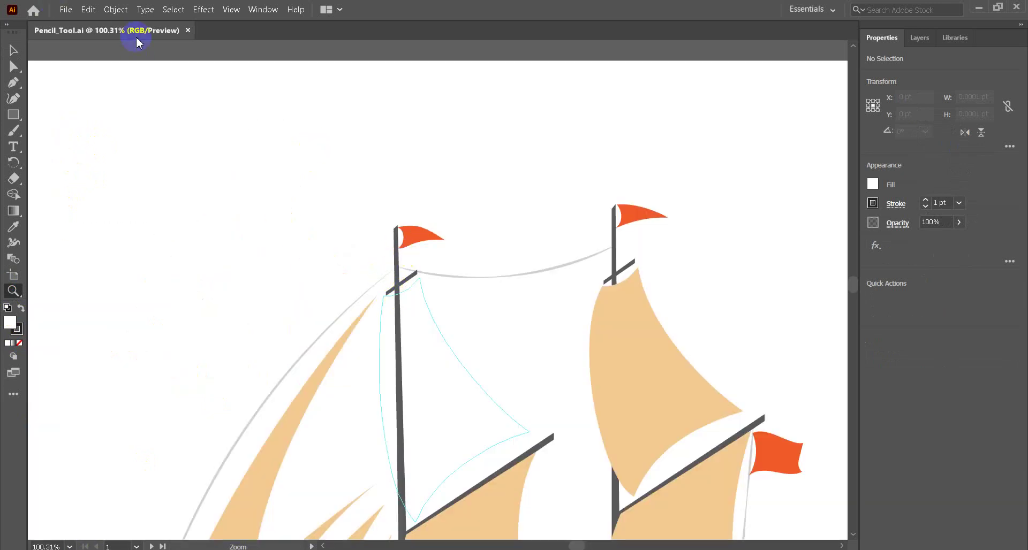
Choose the Pencil tool from the Paintbrush flyout and view its 1 pt stroke settings
{"action": "left_click", "coordinate": [15, 137]}
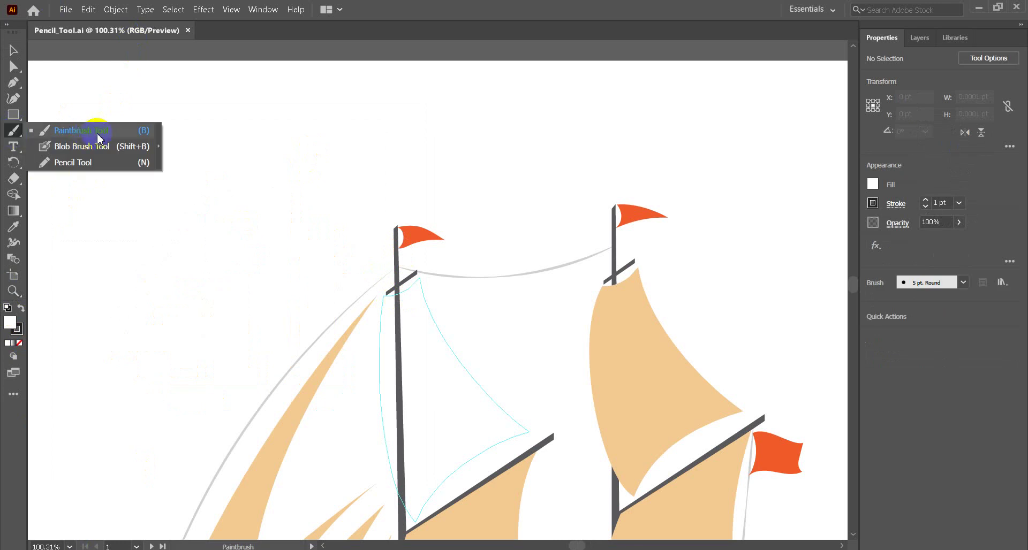
{"action": "left_click", "coordinate": [88, 166]}
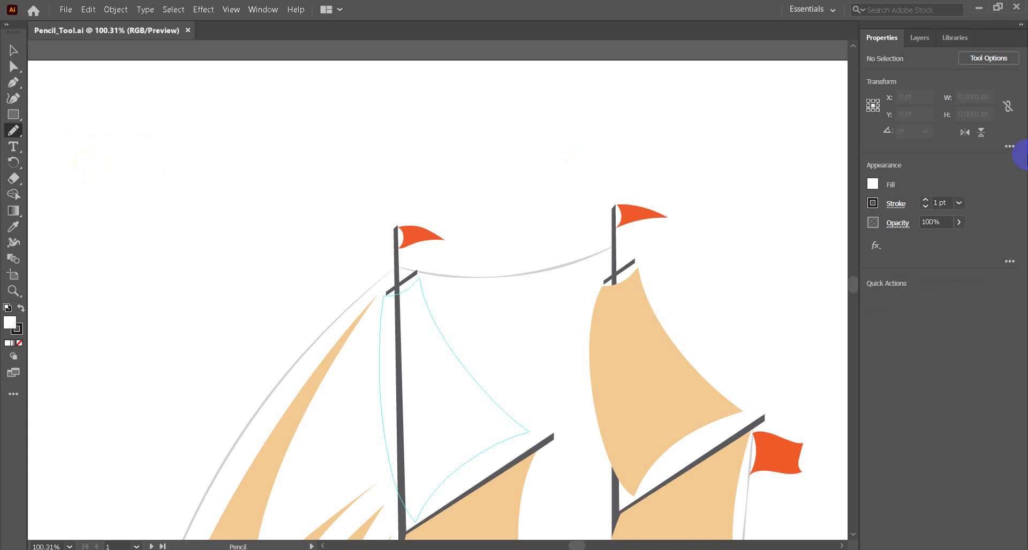
{"action": "left_click", "coordinate": [896, 205]}
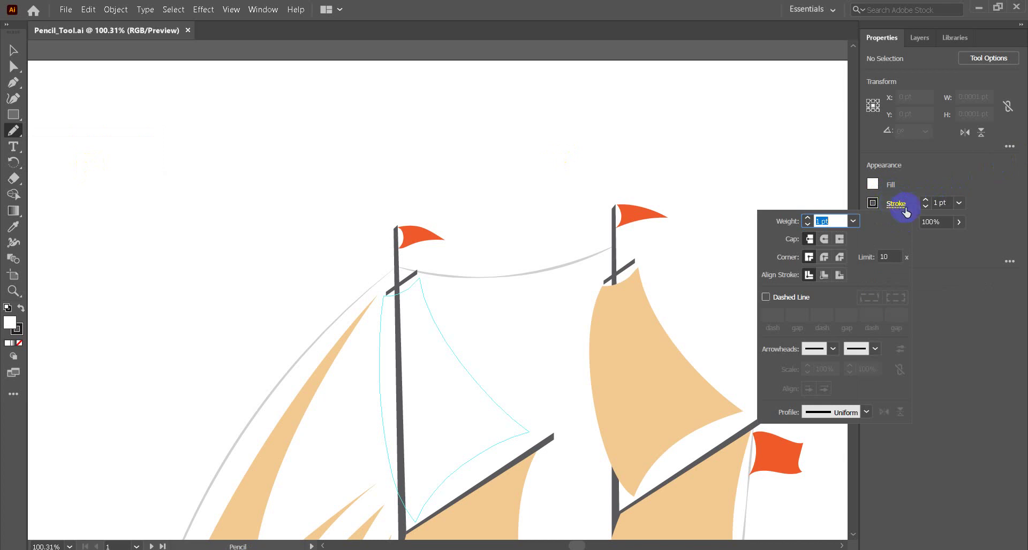
Set the fill to none and draw a freehand S-shaped Pencil curve in the upper left
{"action": "left_click", "coordinate": [872, 186]}
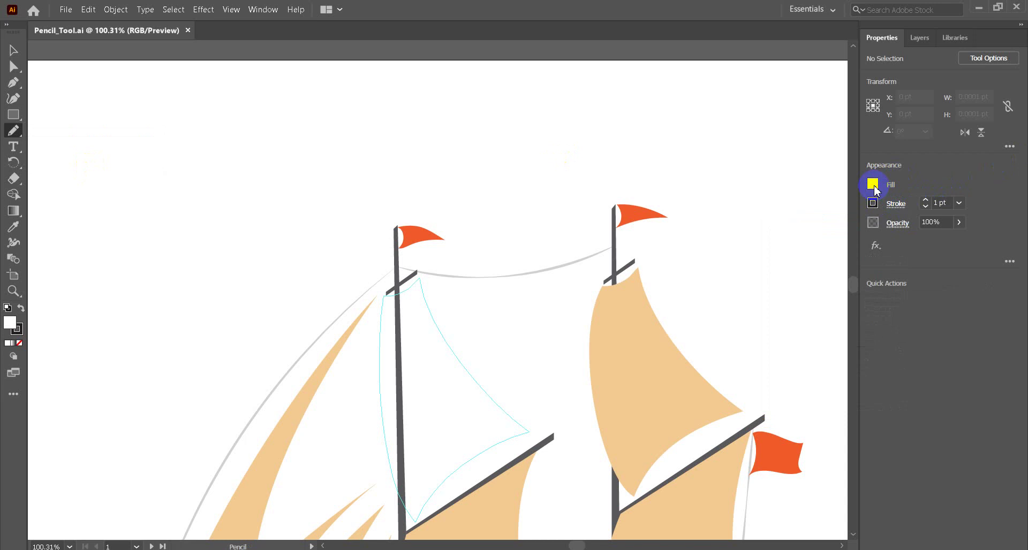
{"action": "left_click", "coordinate": [873, 185]}
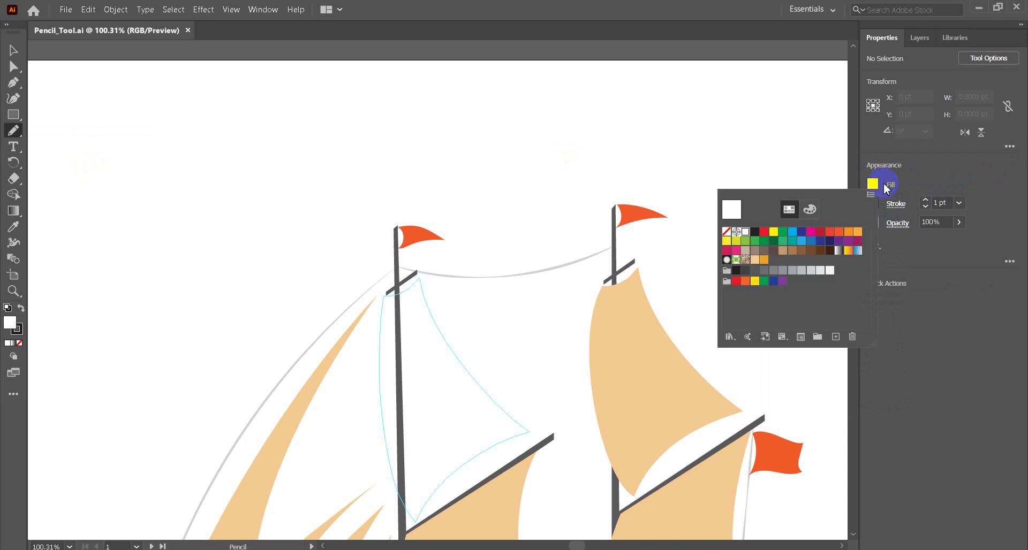
{"action": "left_click", "coordinate": [773, 236]}
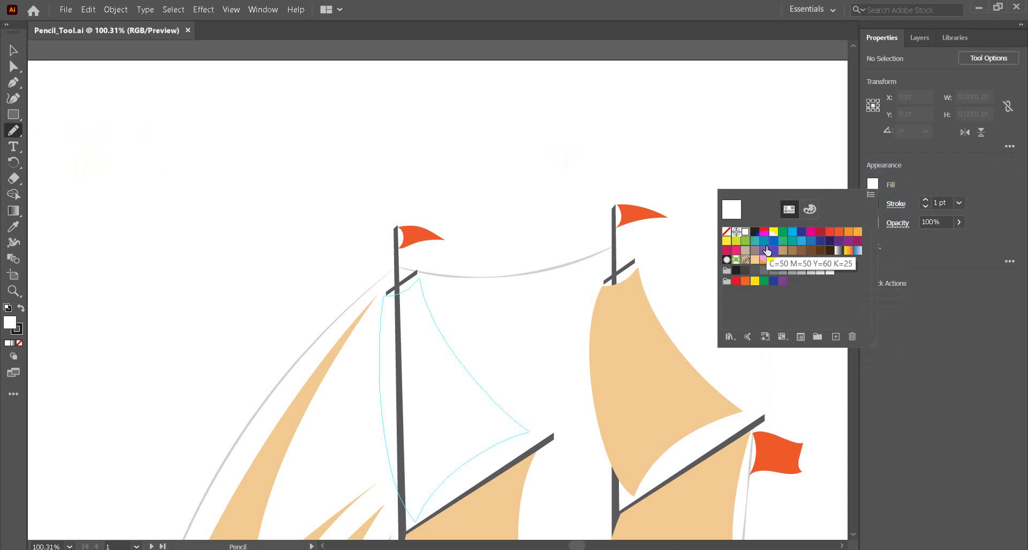
{"action": "left_click", "coordinate": [765, 233]}
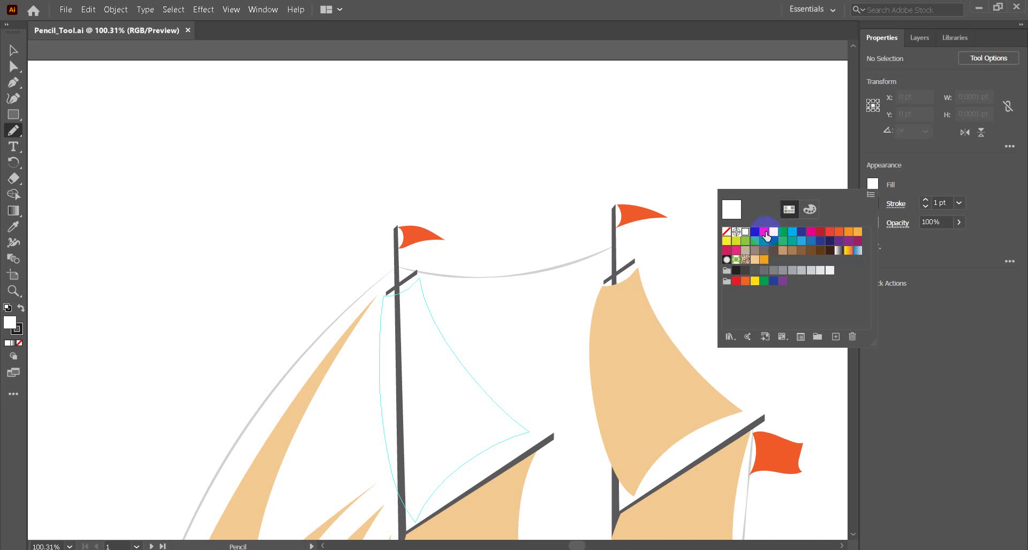
{"action": "left_click", "coordinate": [772, 243]}
{"action": "left_click", "coordinate": [772, 246]}
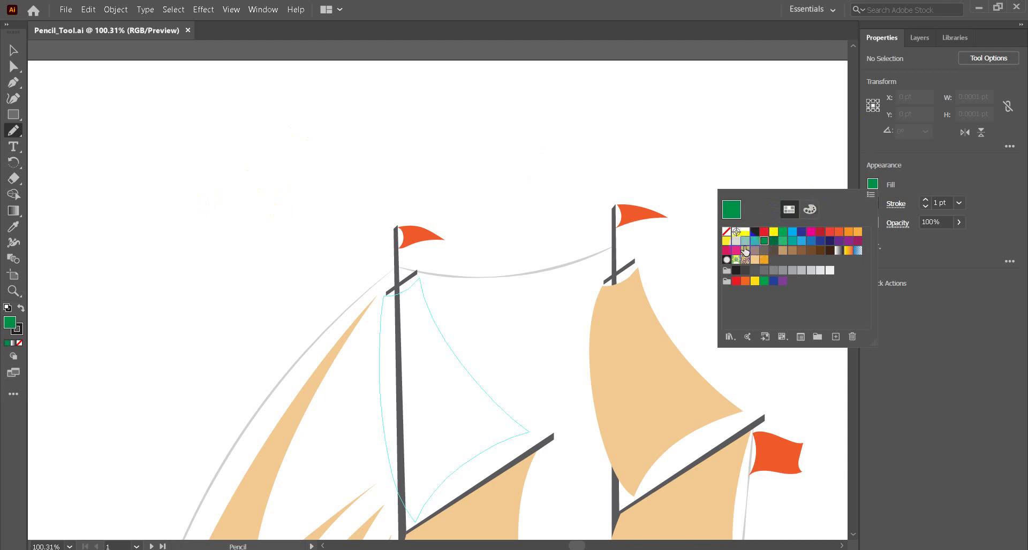
{"action": "left_click", "coordinate": [726, 232]}
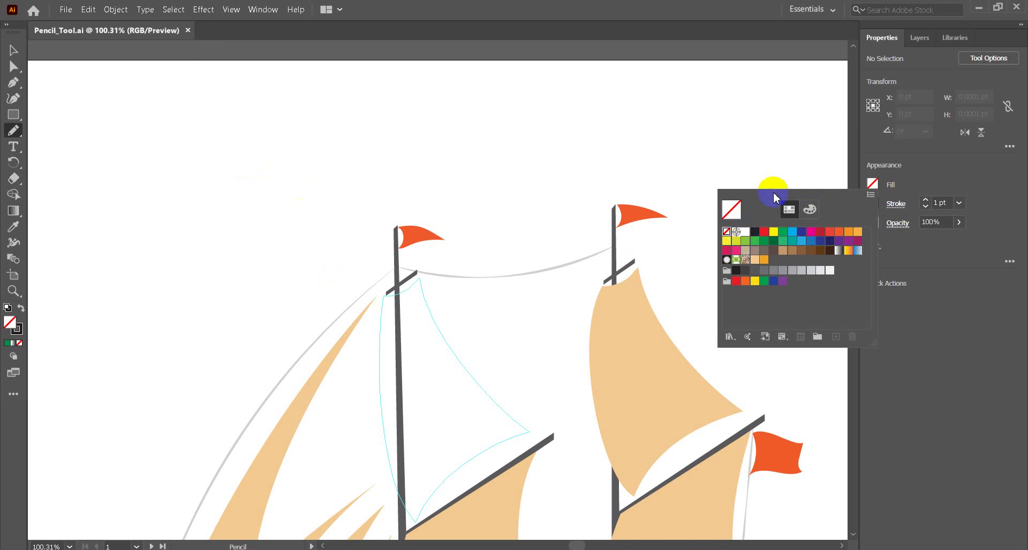
{"action": "left_click", "coordinate": [944, 158]}
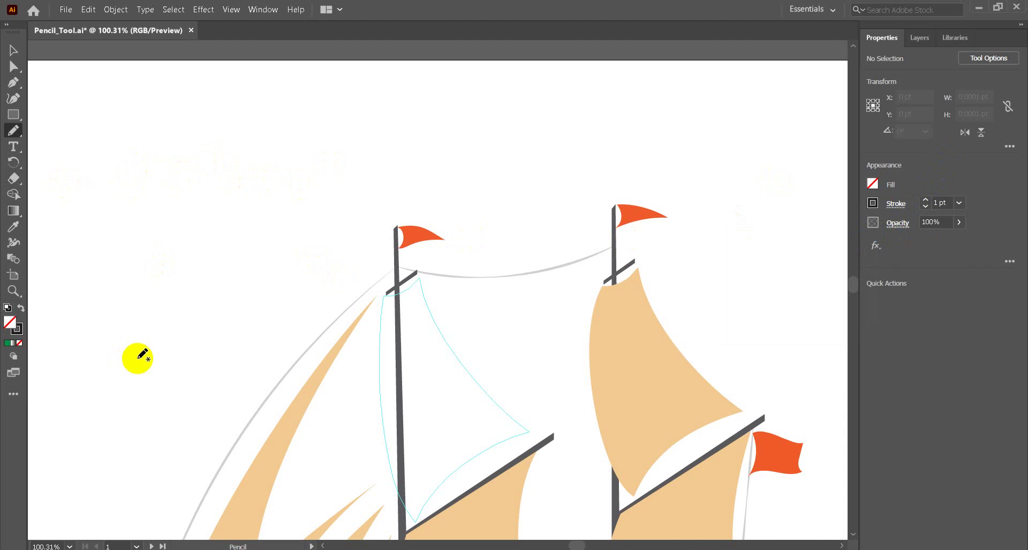
{"action": "mouse_move", "coordinate": [138, 359]}
{"action": "left_mouse_down"}
{"action": "mouse_move", "coordinate": [158, 310]}
{"action": "mouse_move", "coordinate": [113, 241]}
{"action": "mouse_move", "coordinate": [182, 152]}
{"action": "mouse_move", "coordinate": [194, 153]}
{"action": "left_mouse_up"}
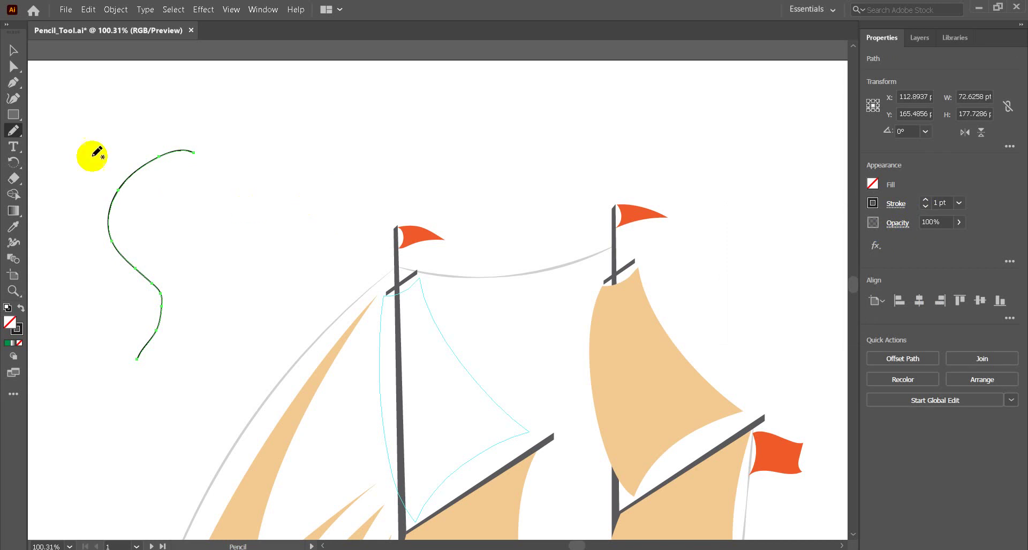
{"action": "double_click", "coordinate": [16, 138]}
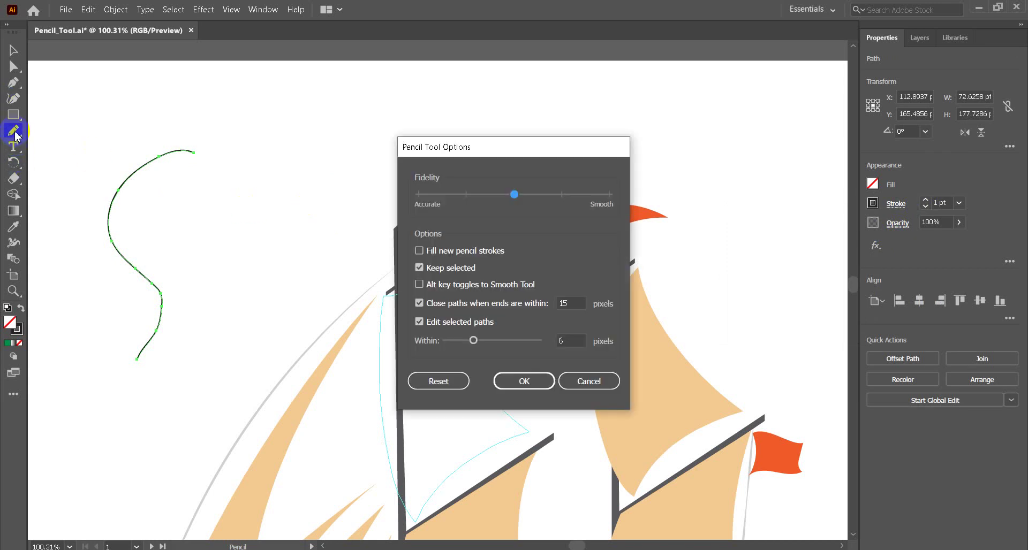
{"action": "left_click", "coordinate": [589, 382]}
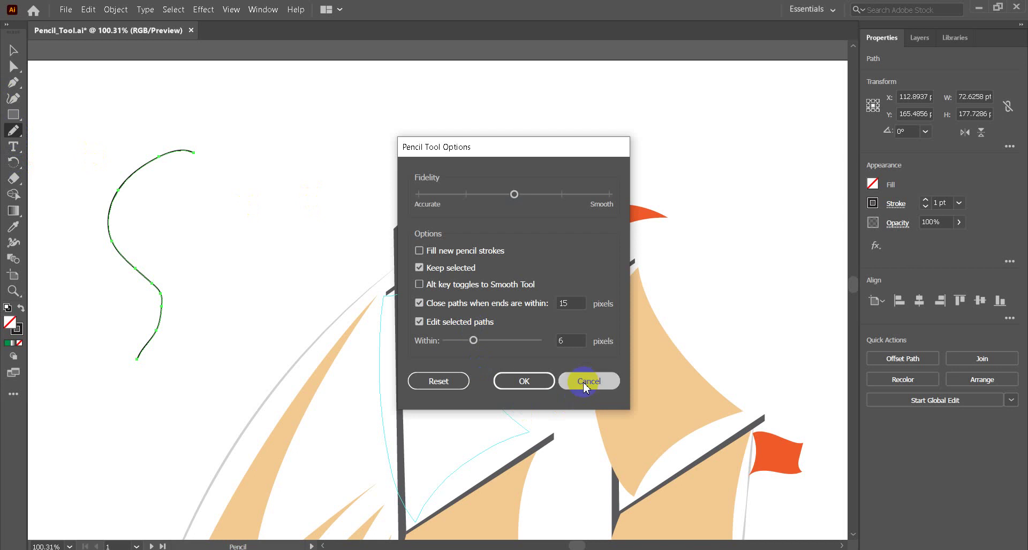
{"action": "double_click", "coordinate": [8, 130]}
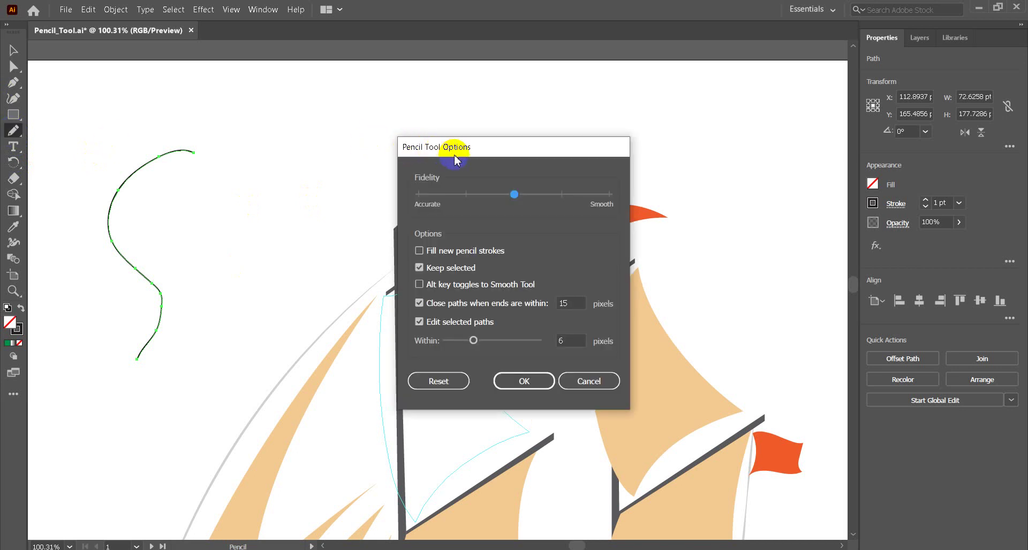
{"action": "left_click_drag", "start_coordinate": [514, 195], "coordinate": [603, 196]}
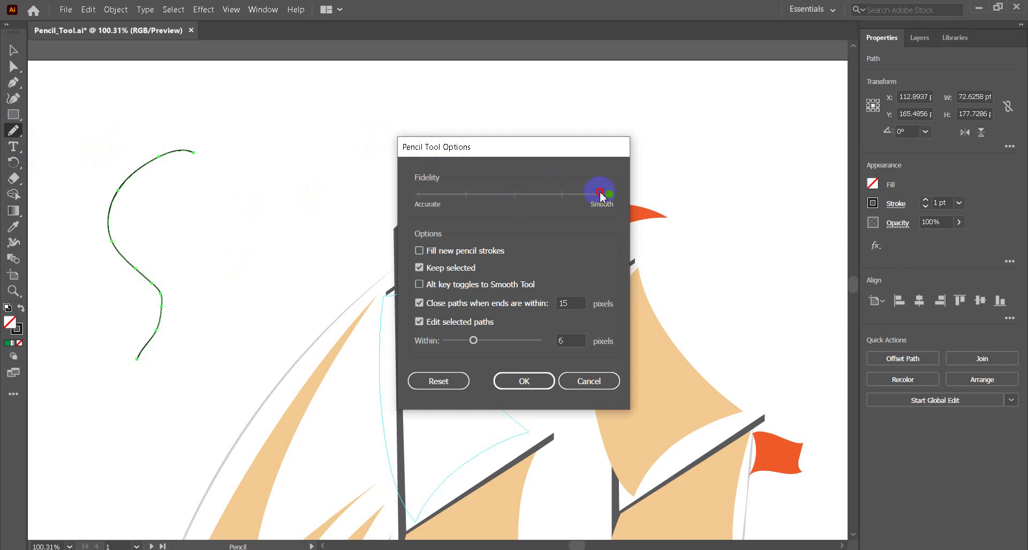
{"action": "mouse_move", "coordinate": [609, 194]}
{"action": "left_mouse_down"}
{"action": "mouse_move", "coordinate": [400, 183]}
{"action": "mouse_move", "coordinate": [614, 199]}
{"action": "left_mouse_up"}
{"action": "left_click", "coordinate": [547, 382]}
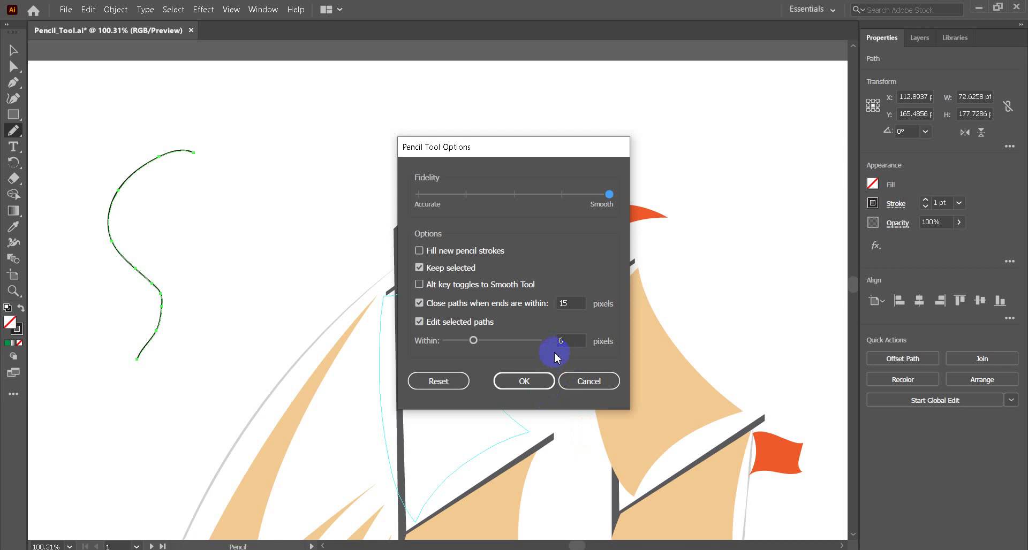
{"action": "left_click", "coordinate": [513, 196]}
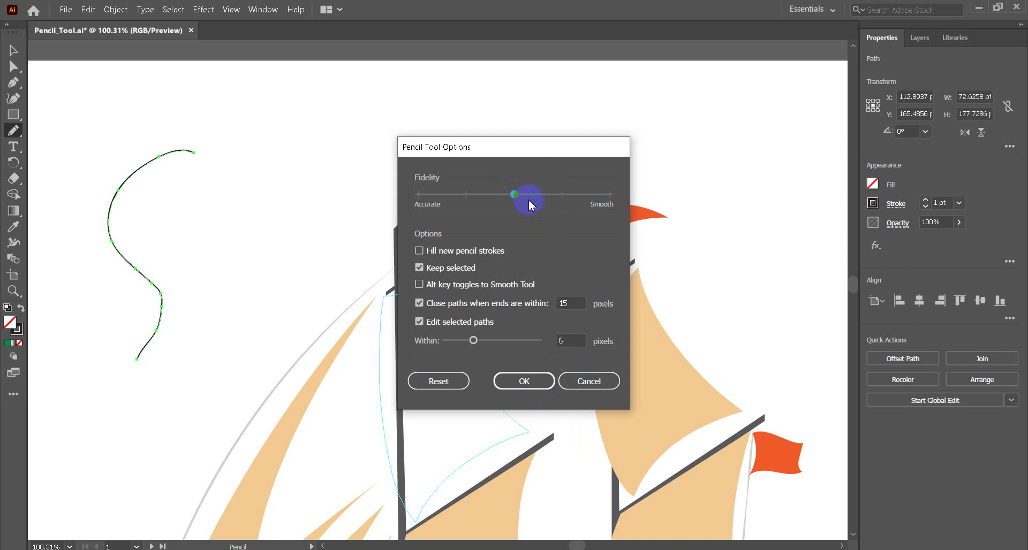
{"action": "left_click_drag", "start_coordinate": [563, 193], "coordinate": [638, 198]}
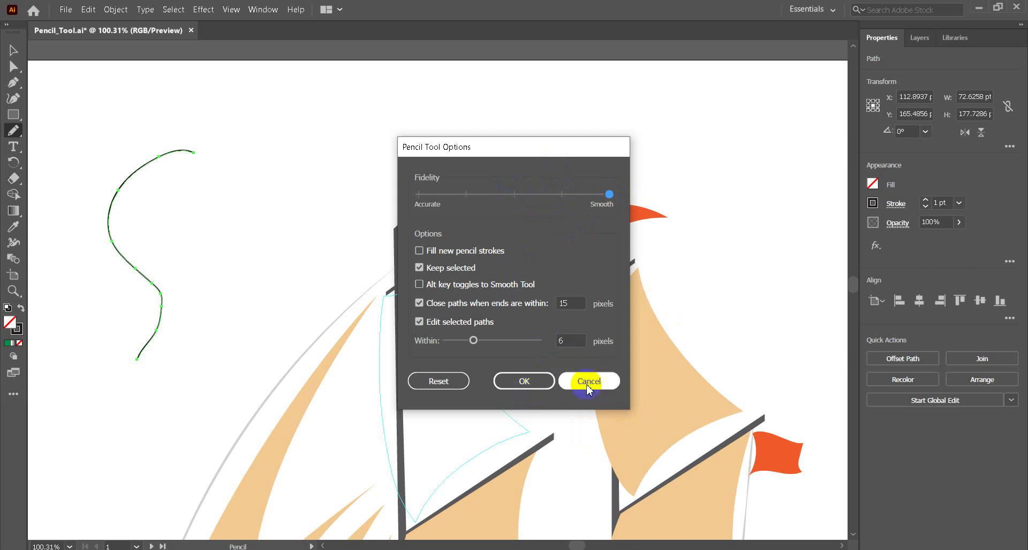
{"action": "left_click", "coordinate": [534, 380]}
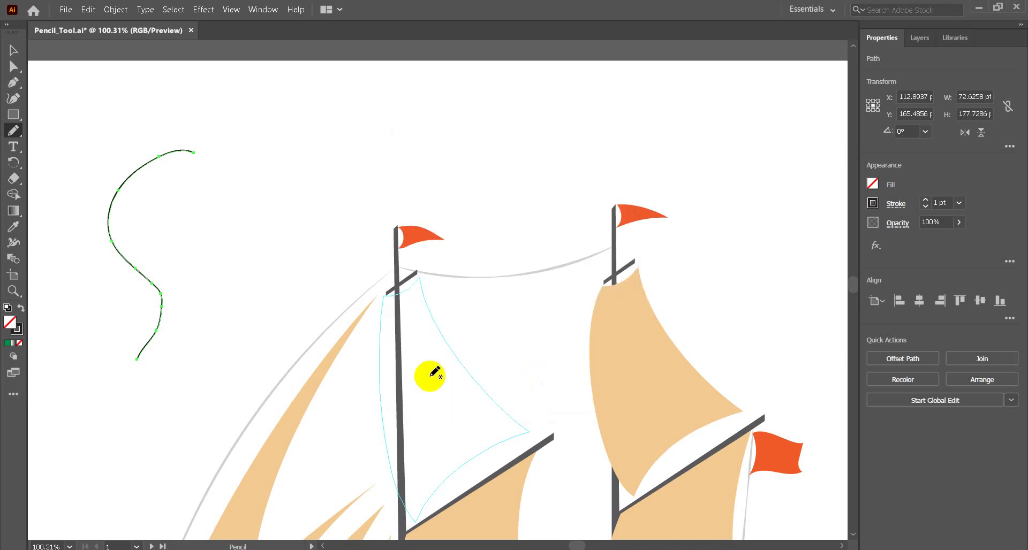
Draw a hooked curve beside the S and trace the left sail's guide as a closed path
{"action": "left_click_drag", "start_coordinate": [216, 358], "coordinate": [291, 177]}
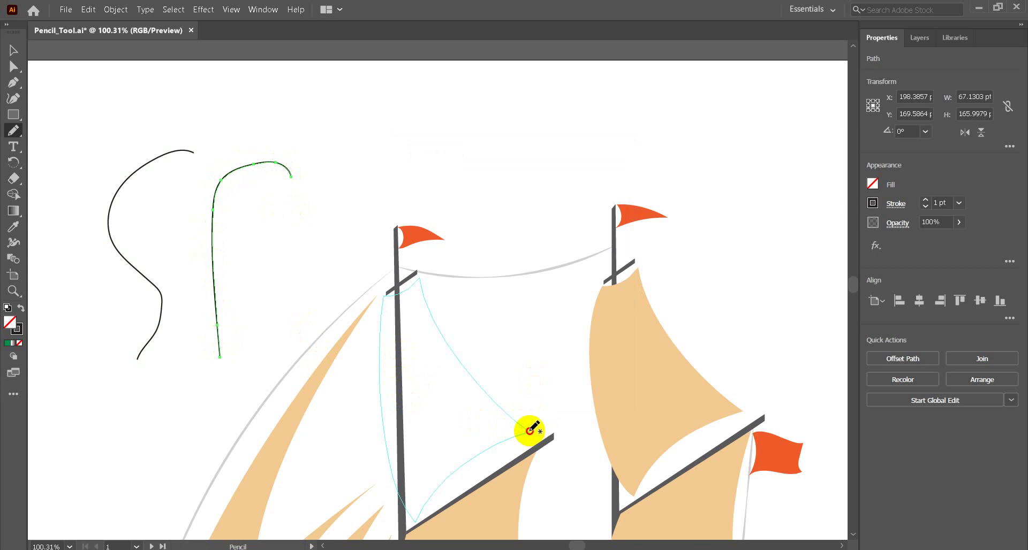
{"action": "mouse_move", "coordinate": [529, 430]}
{"action": "left_mouse_down"}
{"action": "mouse_move", "coordinate": [449, 474]}
{"action": "mouse_move", "coordinate": [418, 500]}
{"action": "mouse_move", "coordinate": [415, 522]}
{"action": "mouse_move", "coordinate": [386, 467]}
{"action": "mouse_move", "coordinate": [383, 295]}
{"action": "mouse_move", "coordinate": [419, 276]}
{"action": "mouse_move", "coordinate": [454, 364]}
{"action": "mouse_move", "coordinate": [529, 431]}
{"action": "left_mouse_up"}
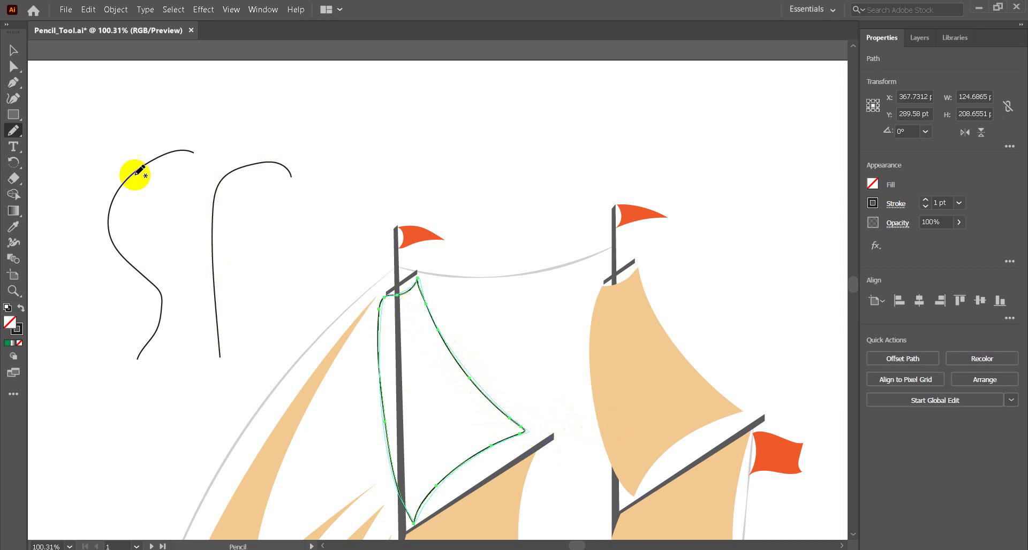
{"action": "left_click", "coordinate": [13, 50]}
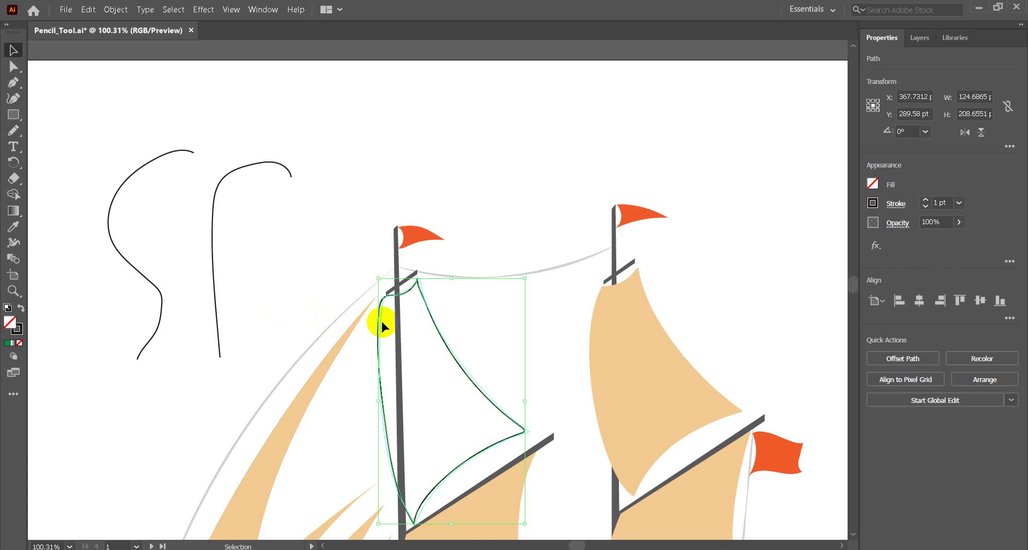
{"action": "left_click", "coordinate": [14, 66]}
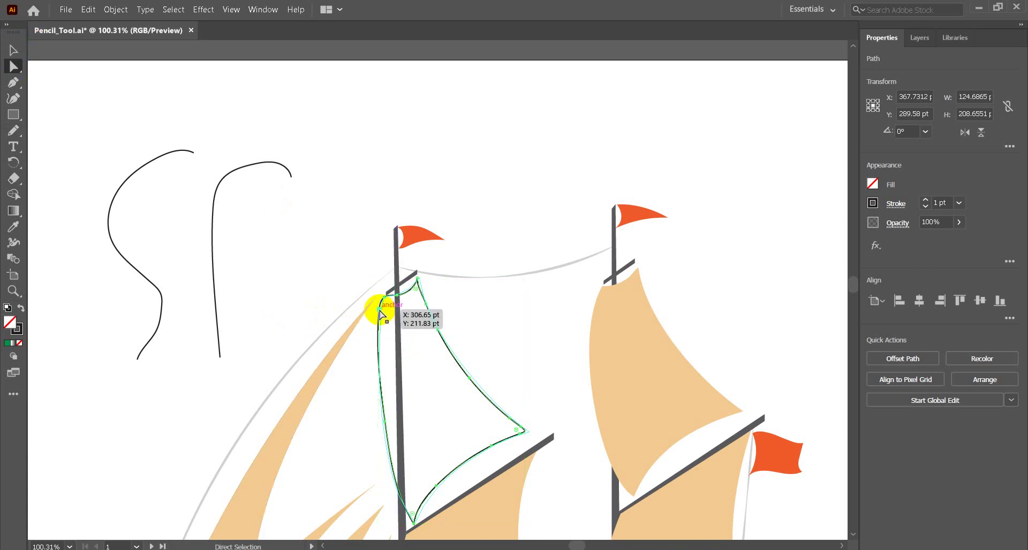
{"action": "left_click", "coordinate": [380, 312]}
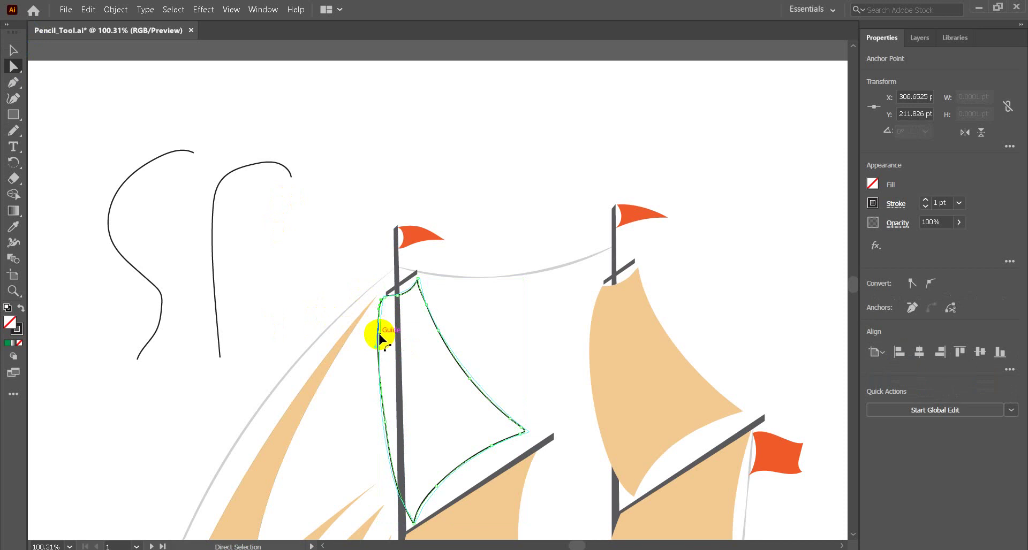
{"action": "left_click", "coordinate": [377, 338]}
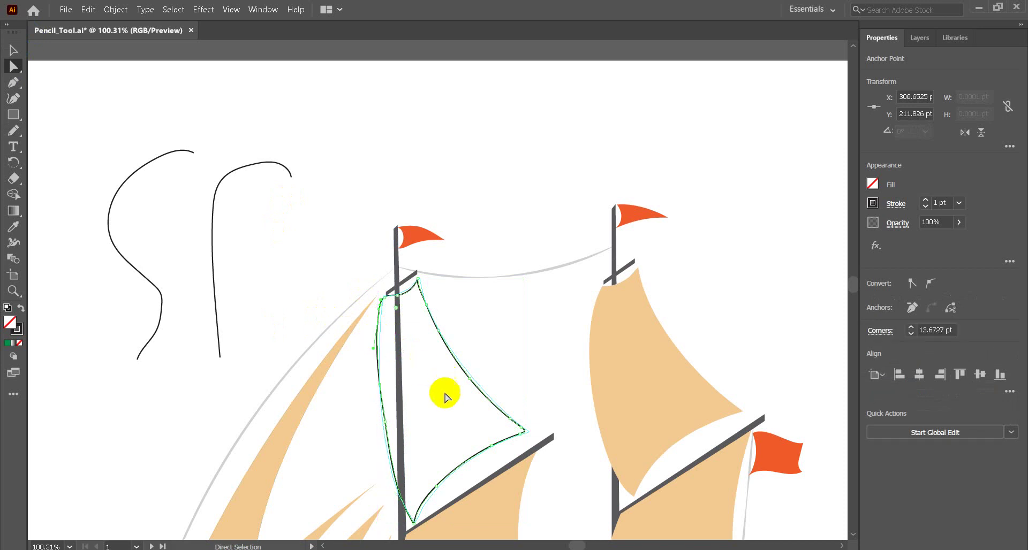
{"action": "left_click", "coordinate": [385, 442]}
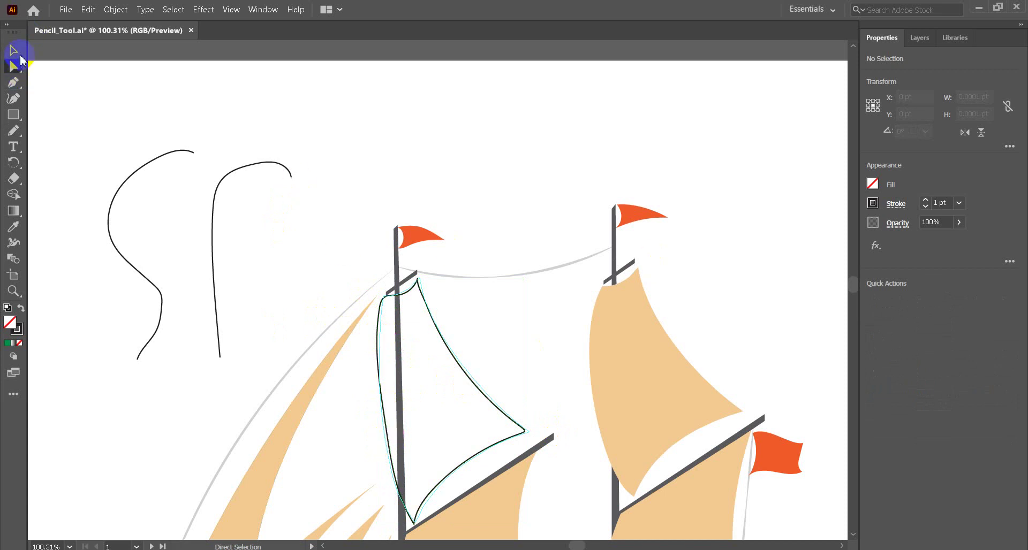
{"action": "left_click", "coordinate": [13, 50]}
{"action": "left_click", "coordinate": [970, 219]}
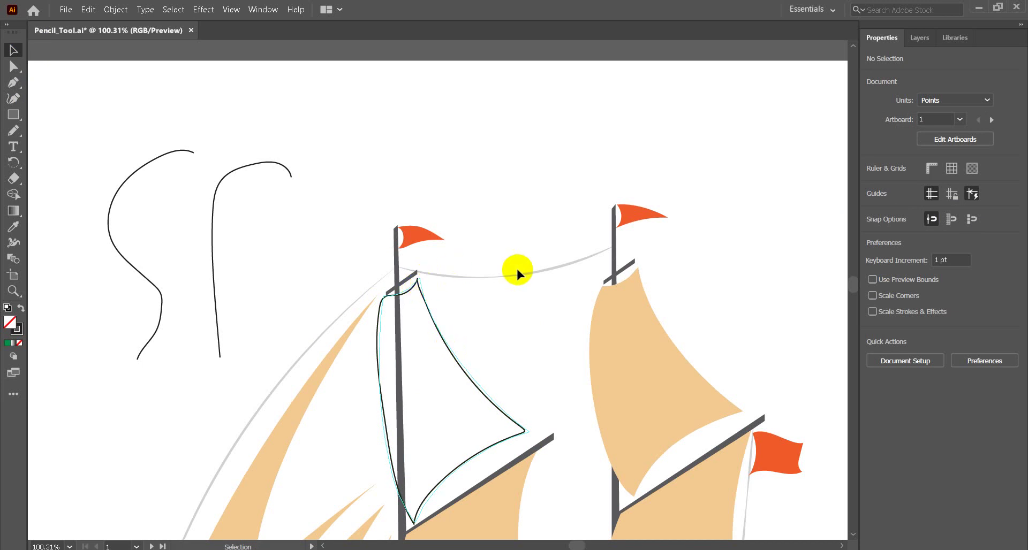
Fill the traced left sail with the beige 'Sail' swatch after trying orange swatches
{"action": "left_click", "coordinate": [407, 298]}
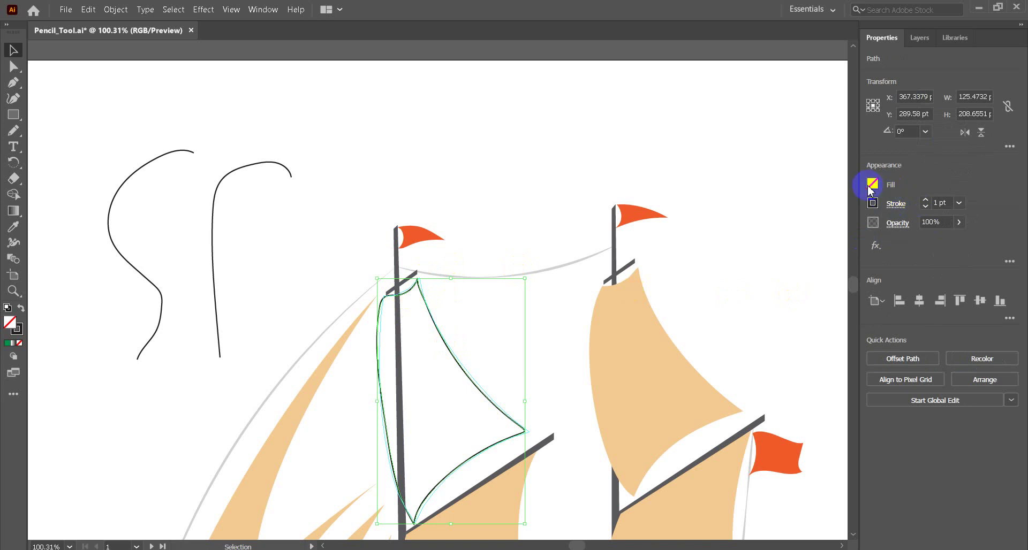
{"action": "left_click", "coordinate": [872, 184]}
{"action": "left_click", "coordinate": [852, 236]}
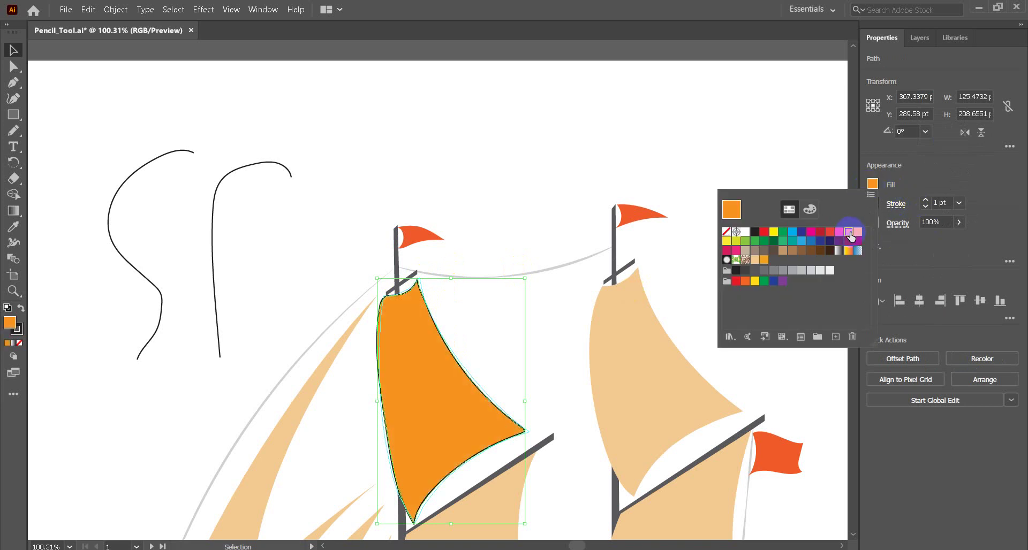
{"action": "left_click", "coordinate": [858, 234]}
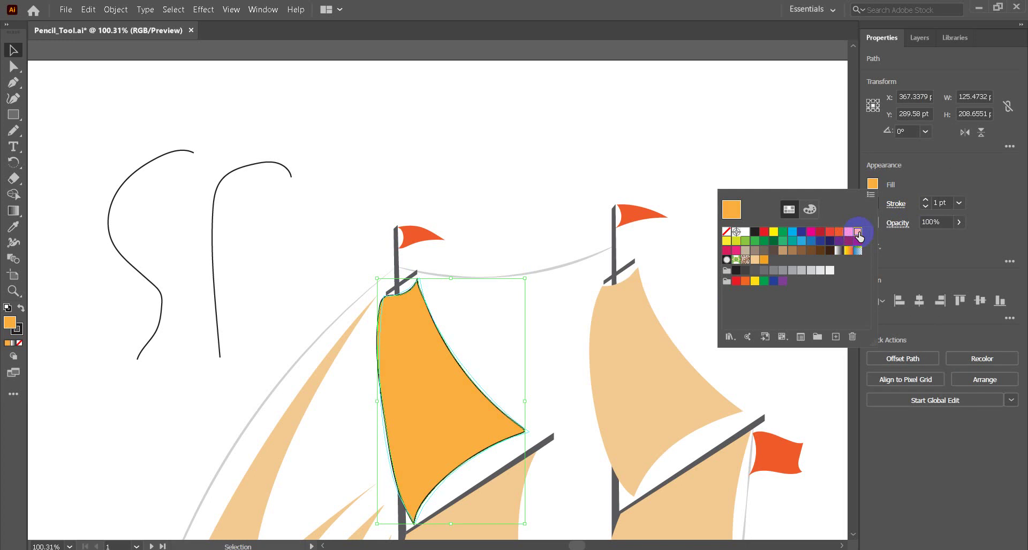
{"action": "left_click_drag", "start_coordinate": [858, 233], "coordinate": [898, 240]}
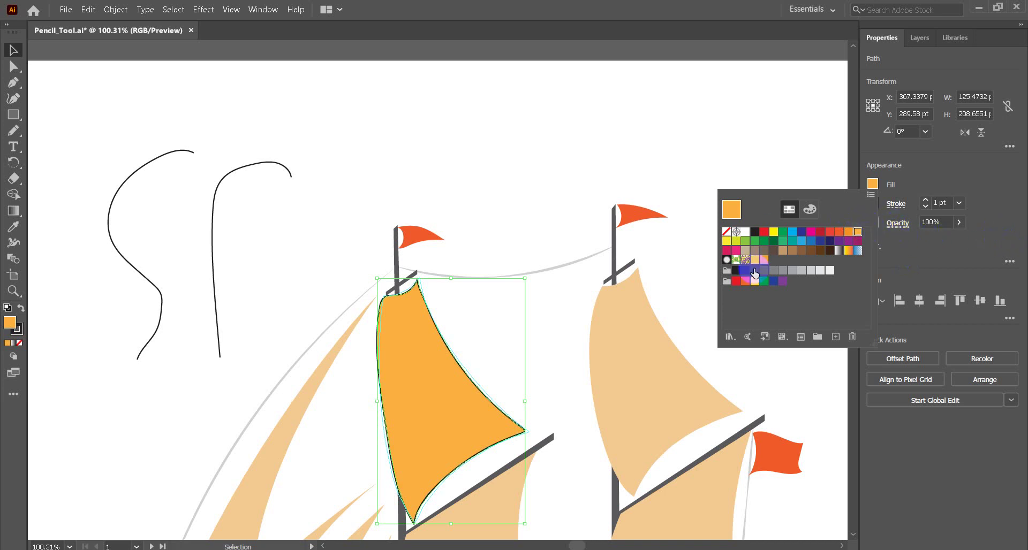
{"action": "left_click_drag", "start_coordinate": [901, 228], "coordinate": [755, 266]}
{"action": "left_click", "coordinate": [756, 261]}
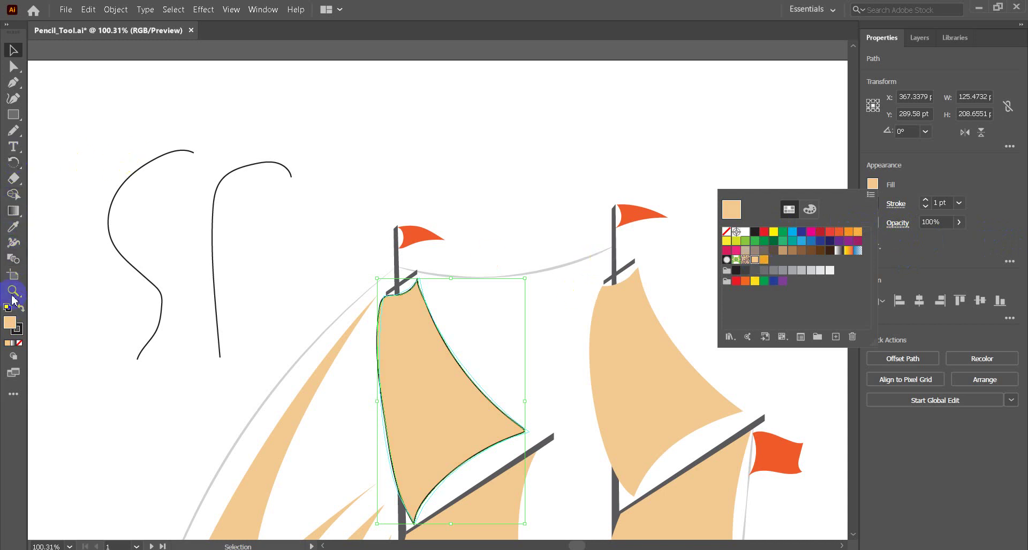
{"action": "key", "text": "Escape"}
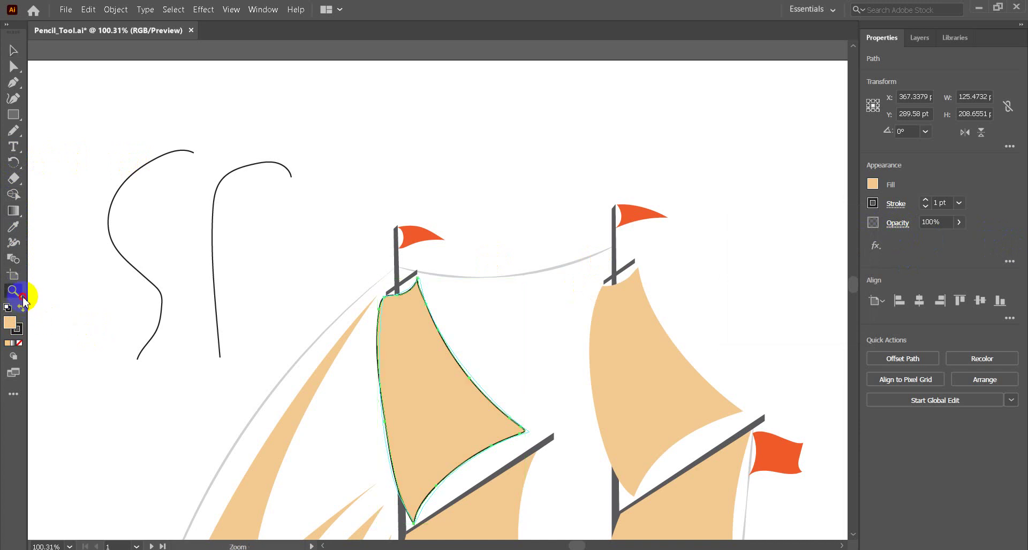
Trace the ship's hull beneath the deck as a closed, unfilled Pencil path
{"action": "left_click_drag", "start_coordinate": [13, 291], "coordinate": [48, 304]}
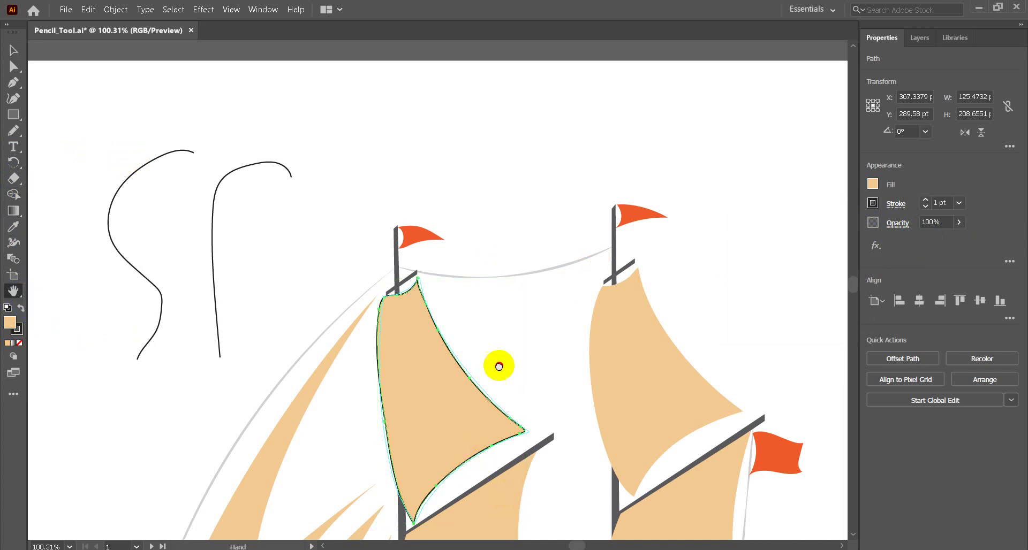
{"action": "left_click_drag", "start_coordinate": [498, 363], "coordinate": [490, 116]}
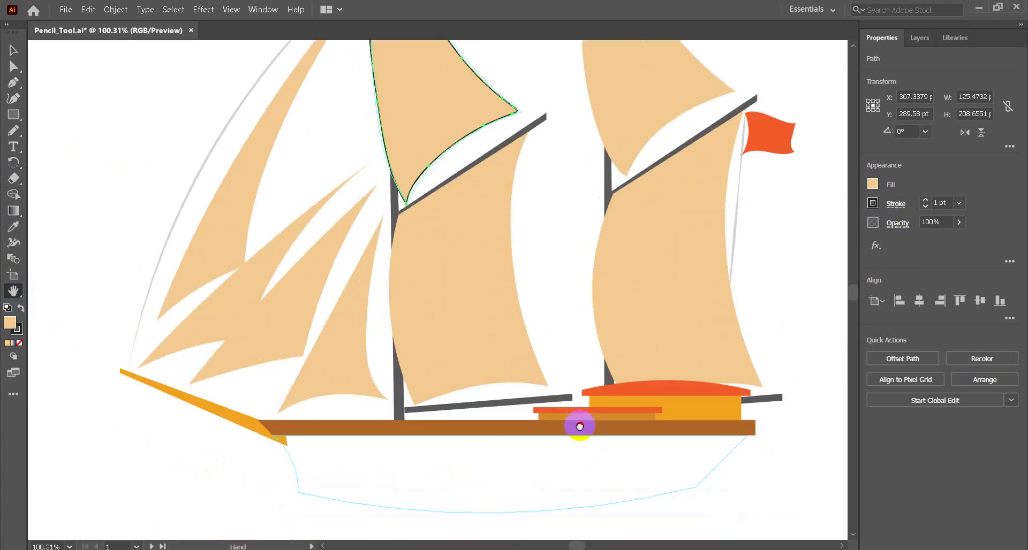
{"action": "left_click_drag", "start_coordinate": [581, 431], "coordinate": [579, 421]}
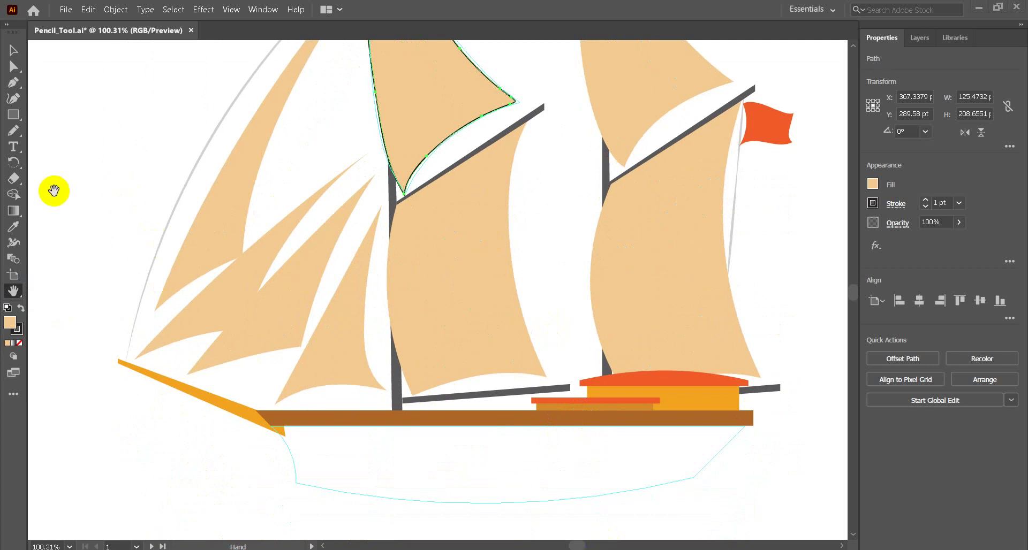
{"action": "left_click", "coordinate": [13, 130]}
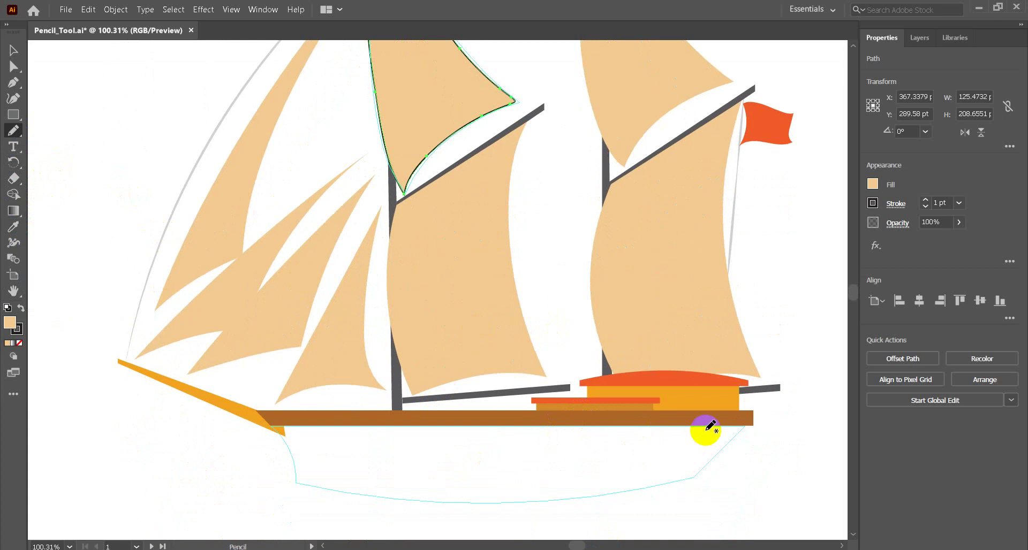
{"action": "mouse_move", "coordinate": [744, 427]}
{"action": "left_mouse_down"}
{"action": "mouse_move", "coordinate": [673, 484]}
{"action": "mouse_move", "coordinate": [542, 503]}
{"action": "mouse_move", "coordinate": [296, 482]}
{"action": "mouse_move", "coordinate": [273, 424]}
{"action": "mouse_move", "coordinate": [281, 427]}
{"action": "left_mouse_up"}
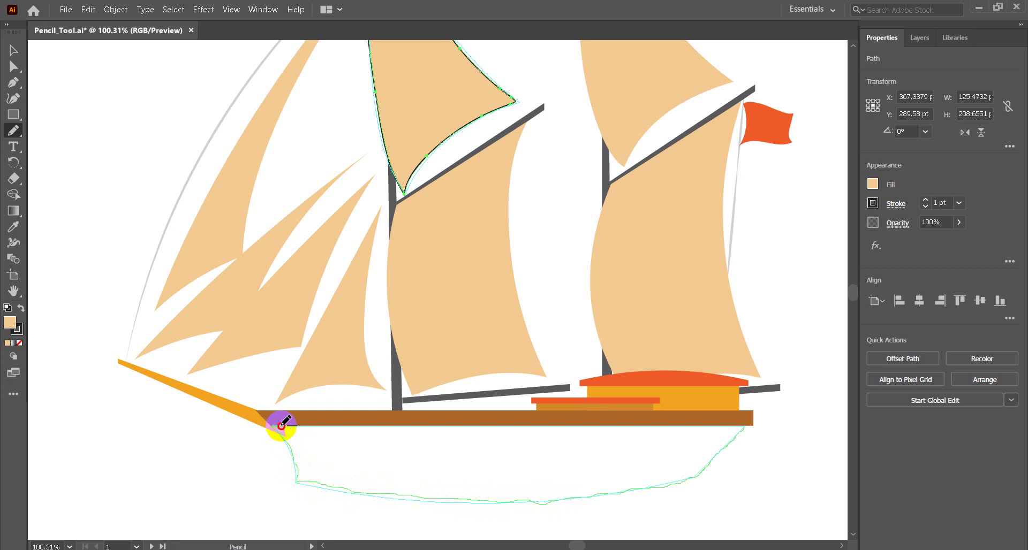
{"action": "left_click_drag", "start_coordinate": [281, 426], "coordinate": [745, 426]}
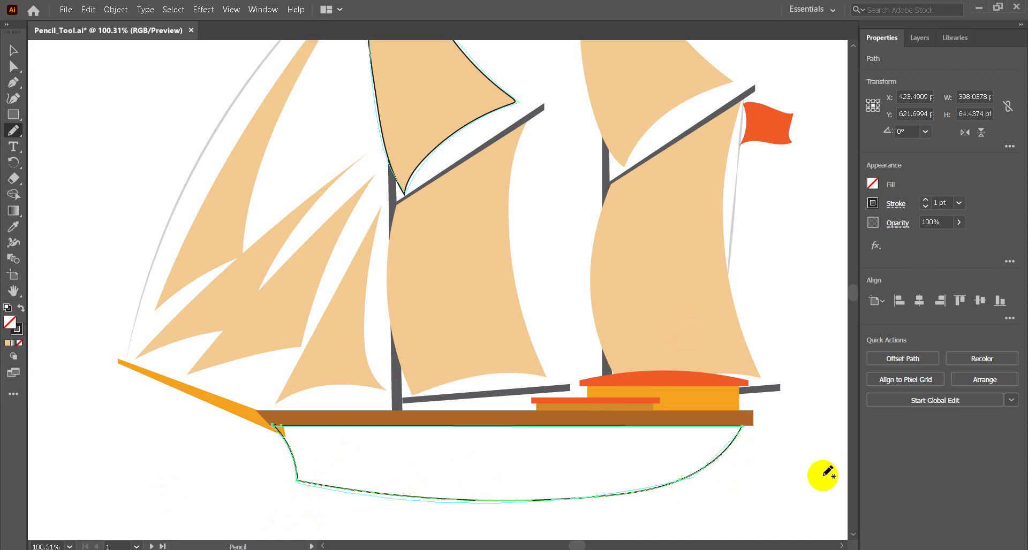
Fill the traced hull with the orange 'Ship' swatch
{"action": "left_click", "coordinate": [871, 185]}
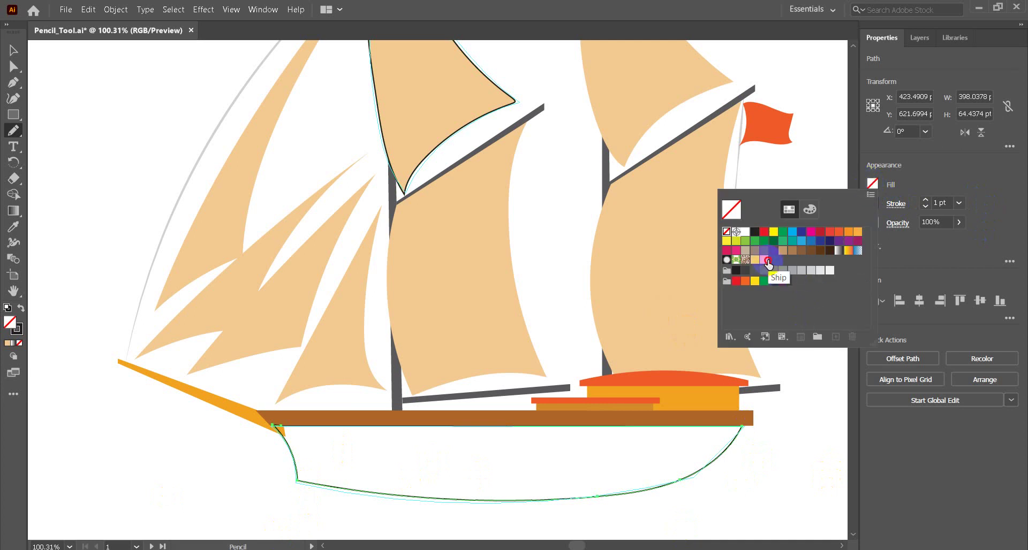
{"action": "left_click", "coordinate": [766, 261]}
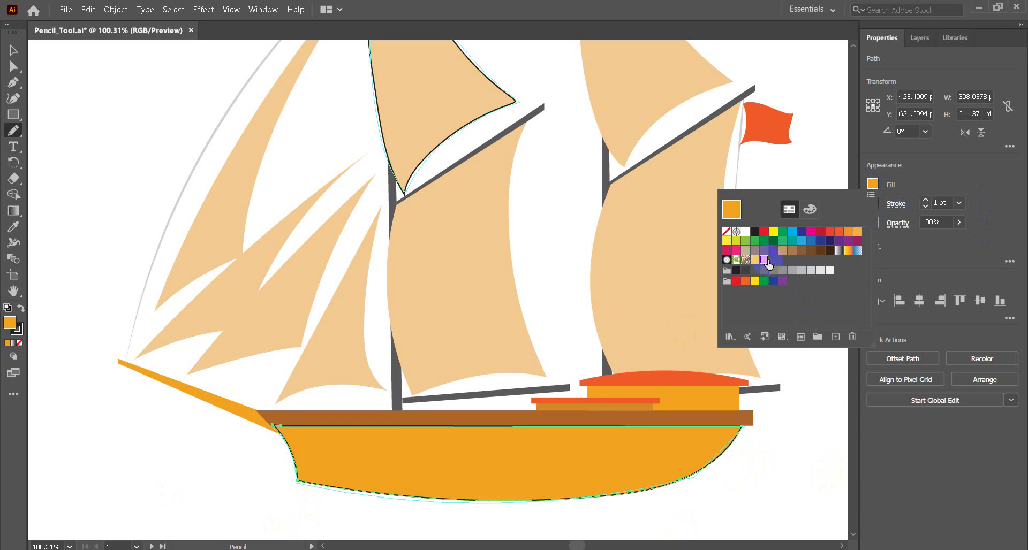
{"action": "left_click", "coordinate": [234, 11]}
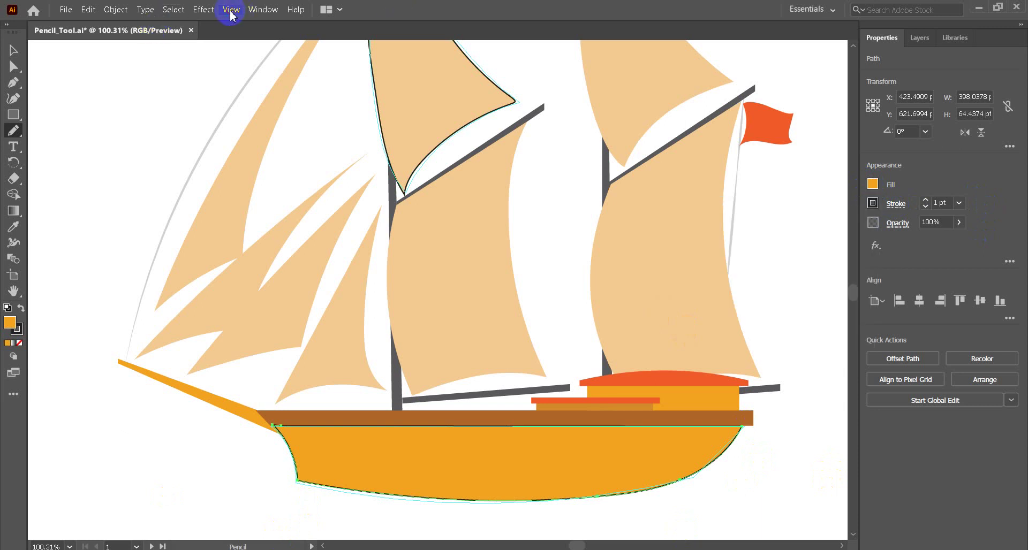
Fit both artboards in the window and delete the two stray practice scribbles
{"action": "key", "text": "v"}
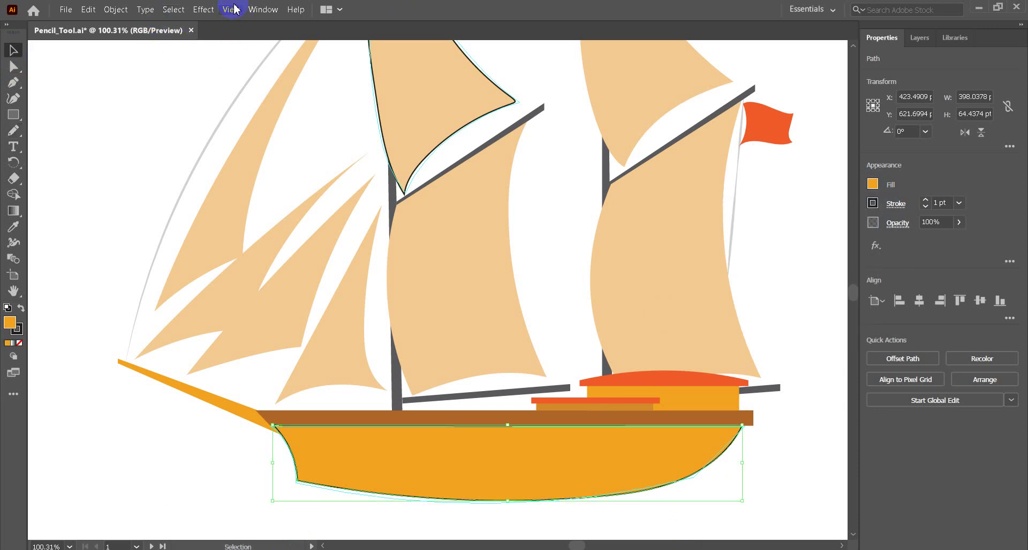
{"action": "left_click", "coordinate": [231, 9]}
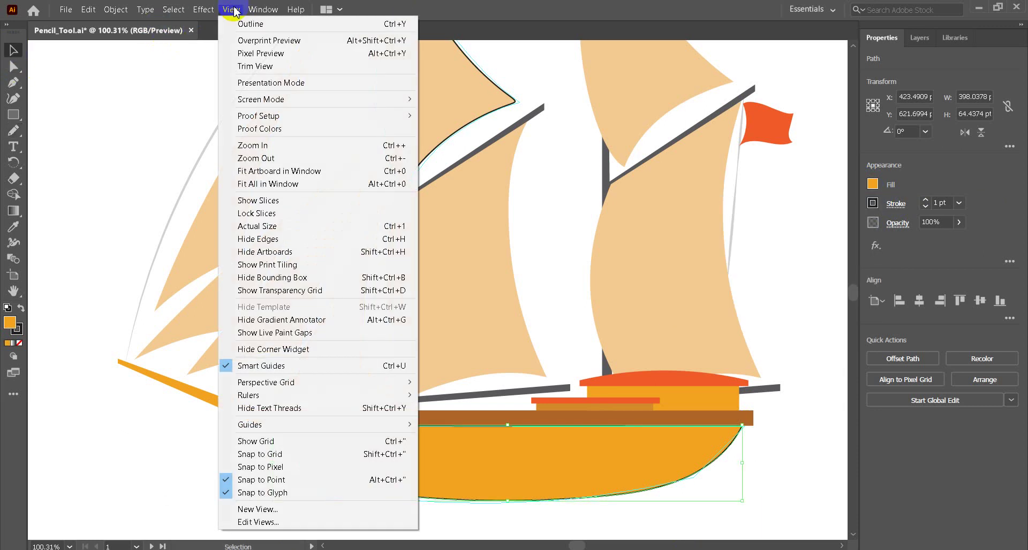
{"action": "left_click", "coordinate": [287, 184]}
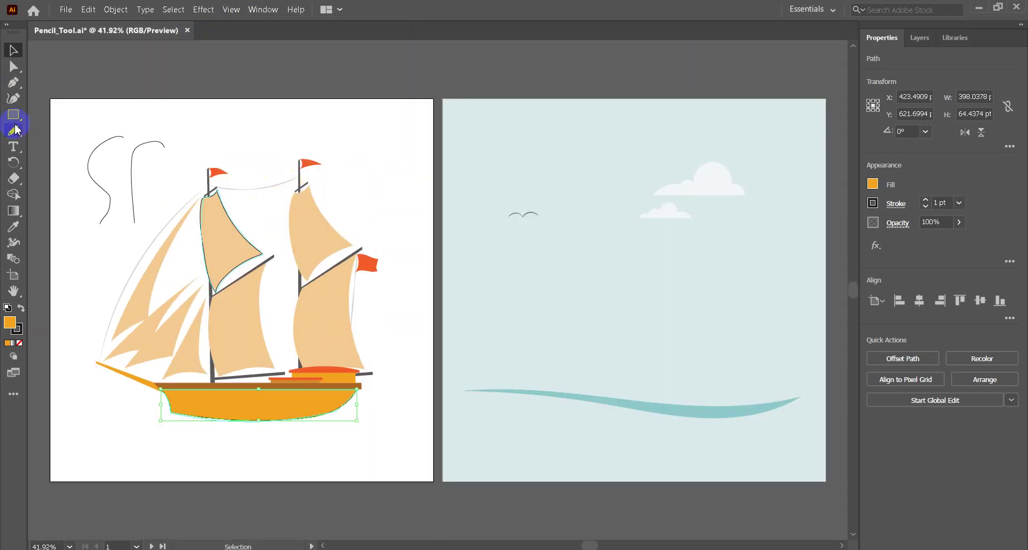
{"action": "left_click_drag", "start_coordinate": [69, 114], "coordinate": [160, 230]}
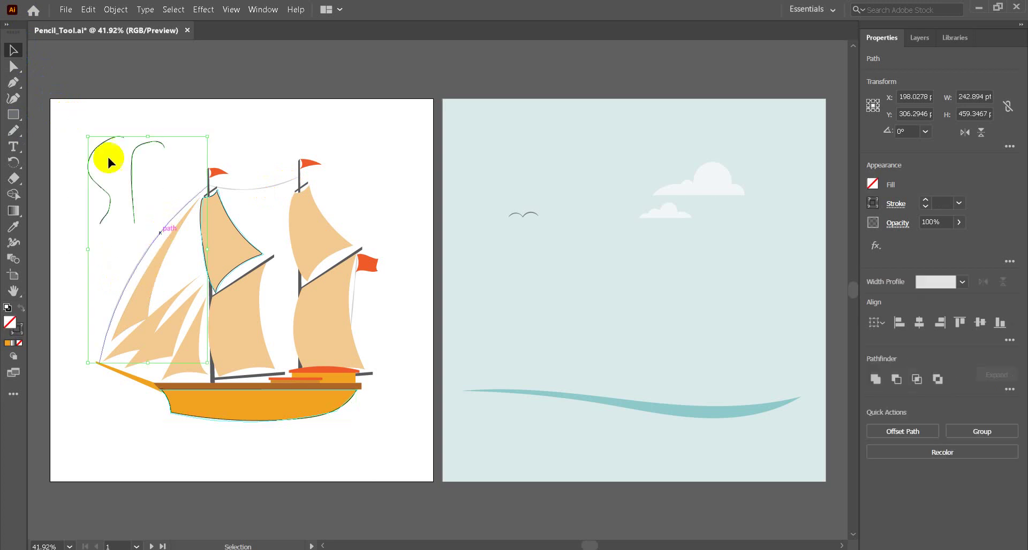
{"action": "left_click_drag", "start_coordinate": [72, 112], "coordinate": [160, 214]}
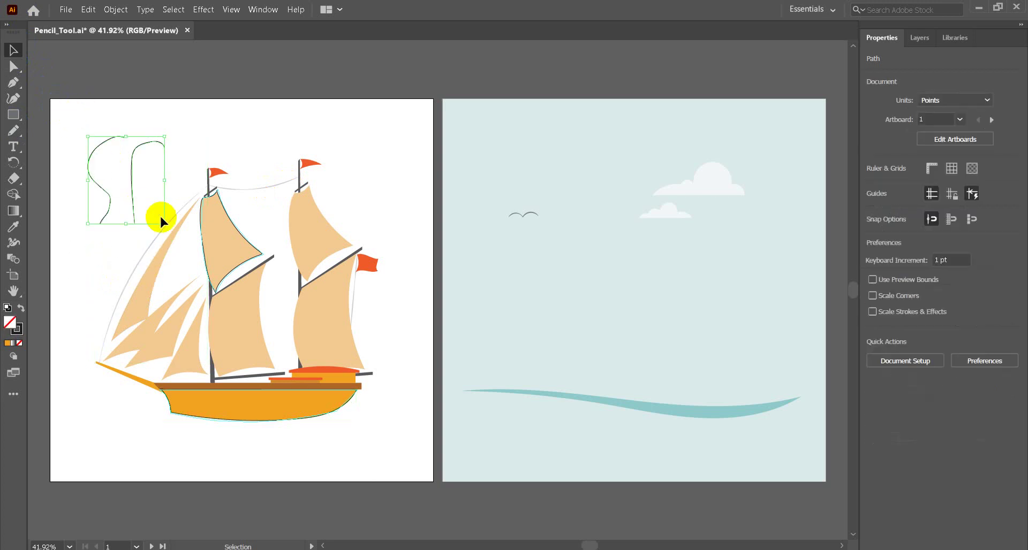
{"action": "key", "text": "Delete"}
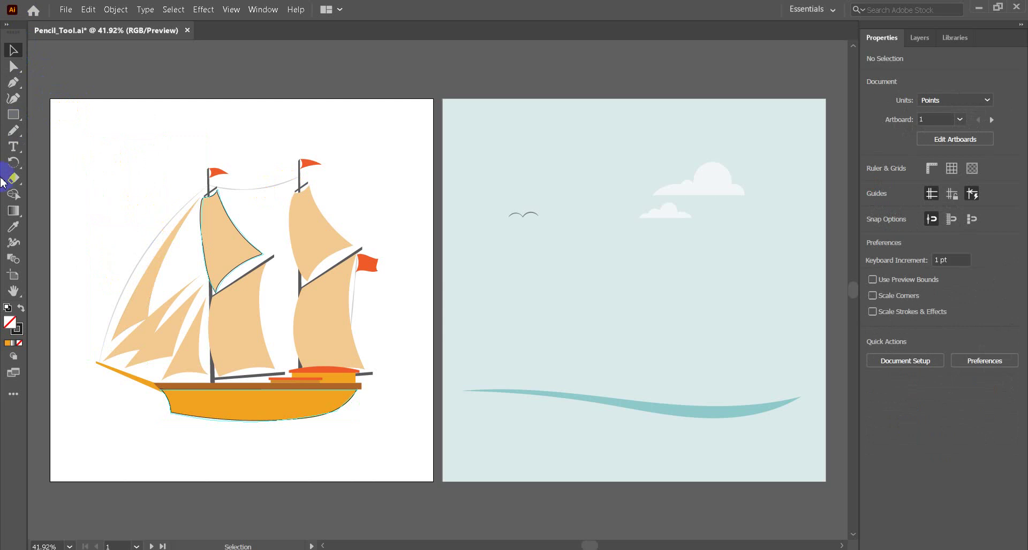
{"action": "left_click_drag", "start_coordinate": [77, 139], "coordinate": [402, 452]}
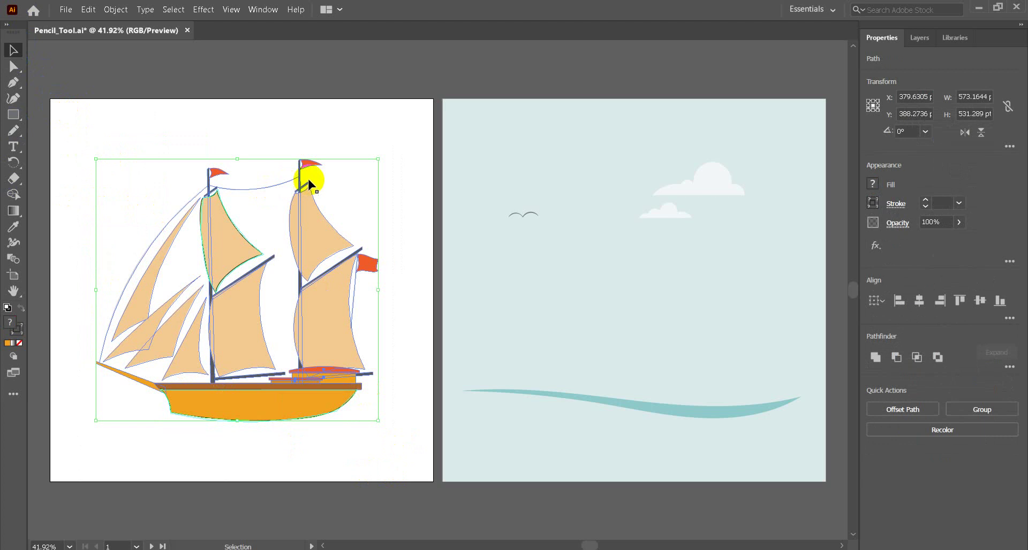
Move the whole ship onto the right artboard over the sky and teal wave
{"action": "mouse_move", "coordinate": [229, 236]}
{"action": "left_mouse_down"}
{"action": "mouse_move", "coordinate": [637, 230]}
{"action": "mouse_move", "coordinate": [612, 251]}
{"action": "left_mouse_up"}
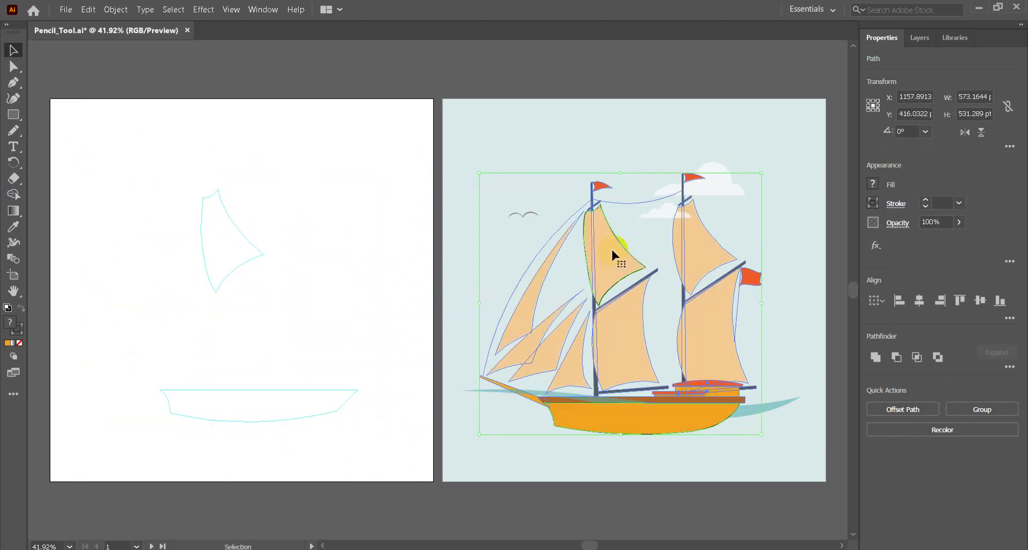
{"action": "left_click", "coordinate": [426, 298]}
{"action": "left_click", "coordinate": [384, 283]}
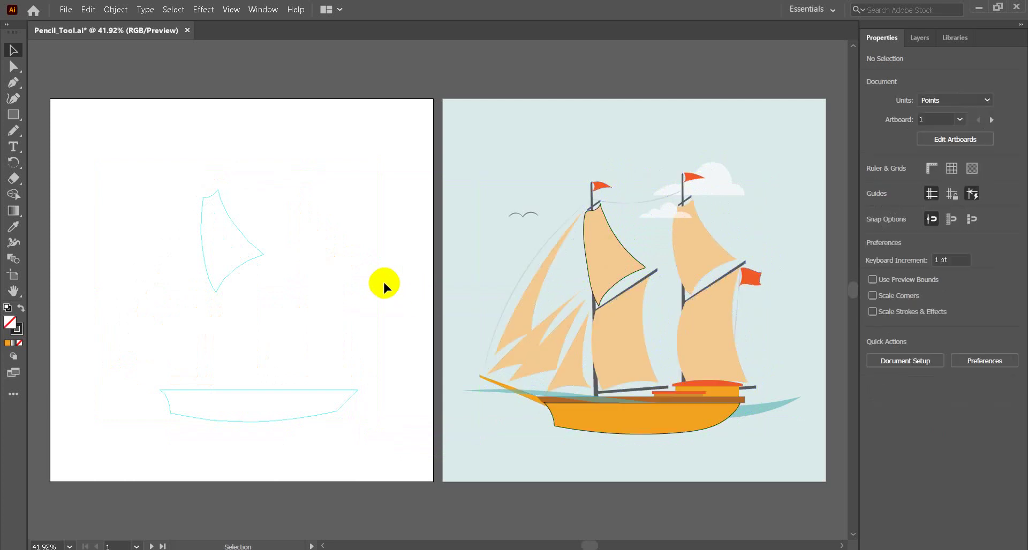
{"action": "key", "text": "ctrl+z"}
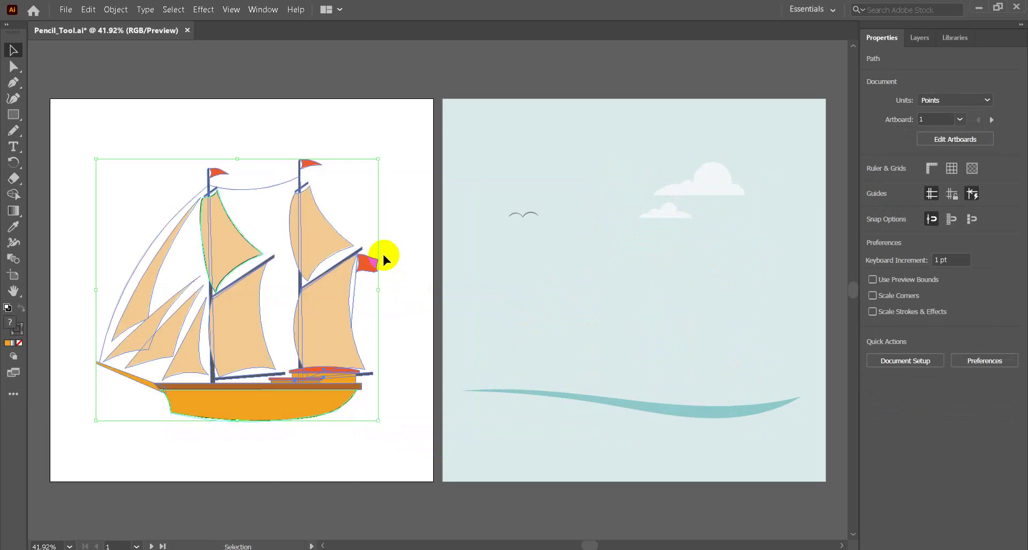
{"action": "left_click_drag", "start_coordinate": [335, 224], "coordinate": [729, 242]}
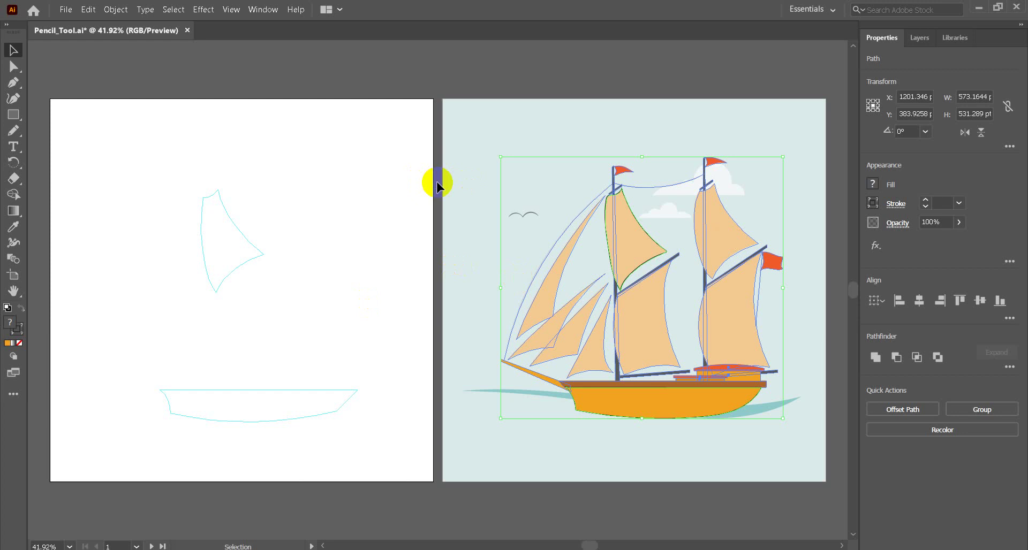
Close Pencil_Tool.ai without saving and open Creating_Paths.ai
{"action": "left_click", "coordinate": [187, 31]}
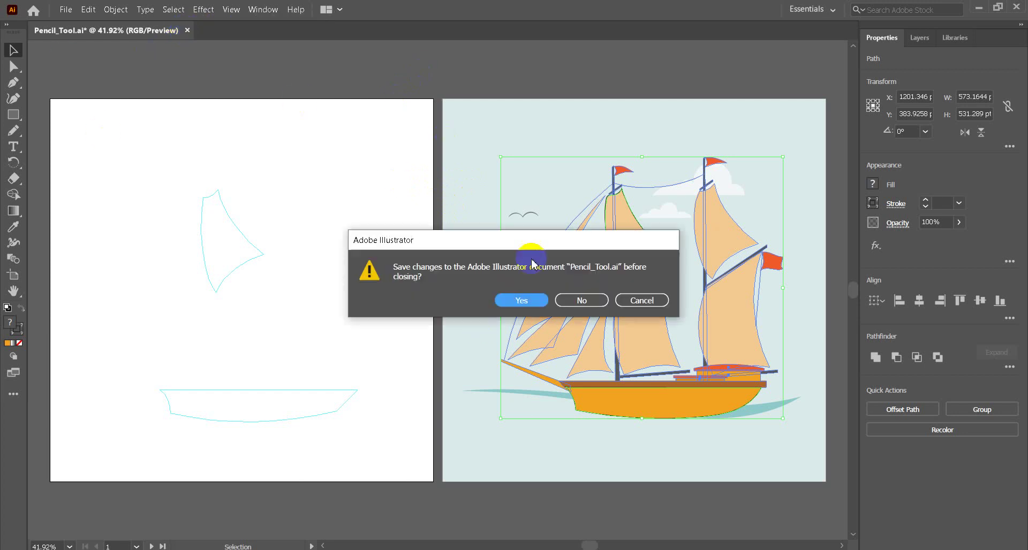
{"action": "left_click", "coordinate": [589, 298]}
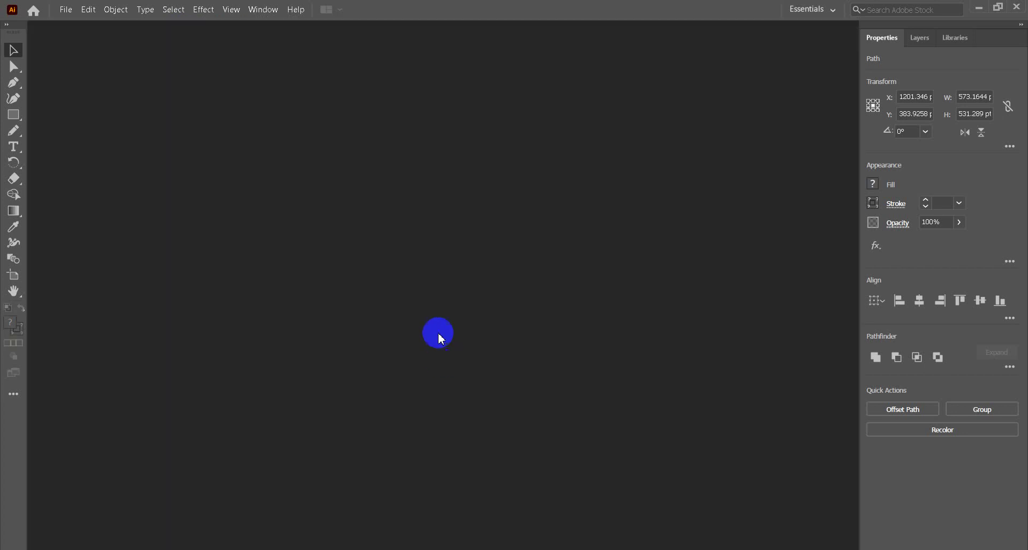
{"action": "left_click", "coordinate": [65, 9]}
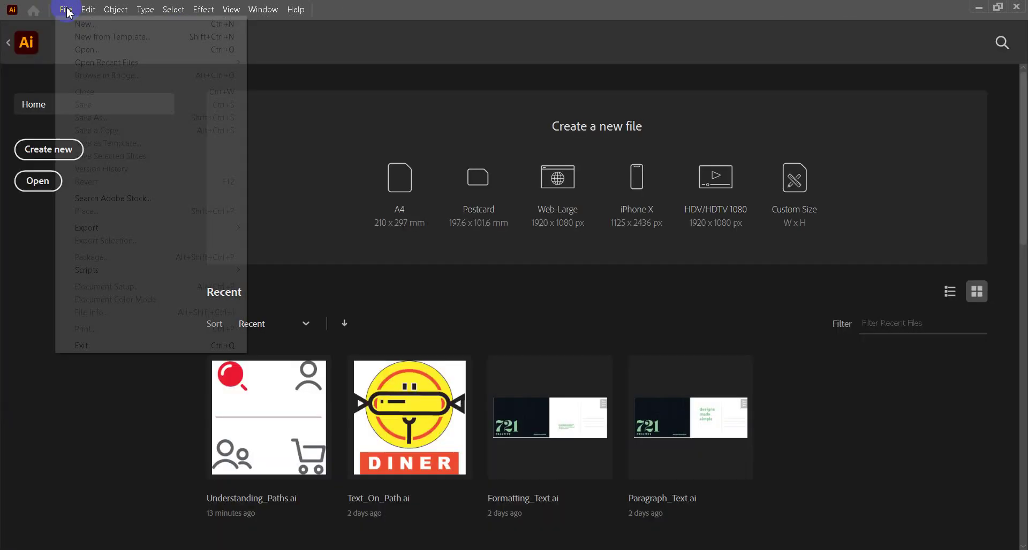
{"action": "left_click", "coordinate": [91, 50]}
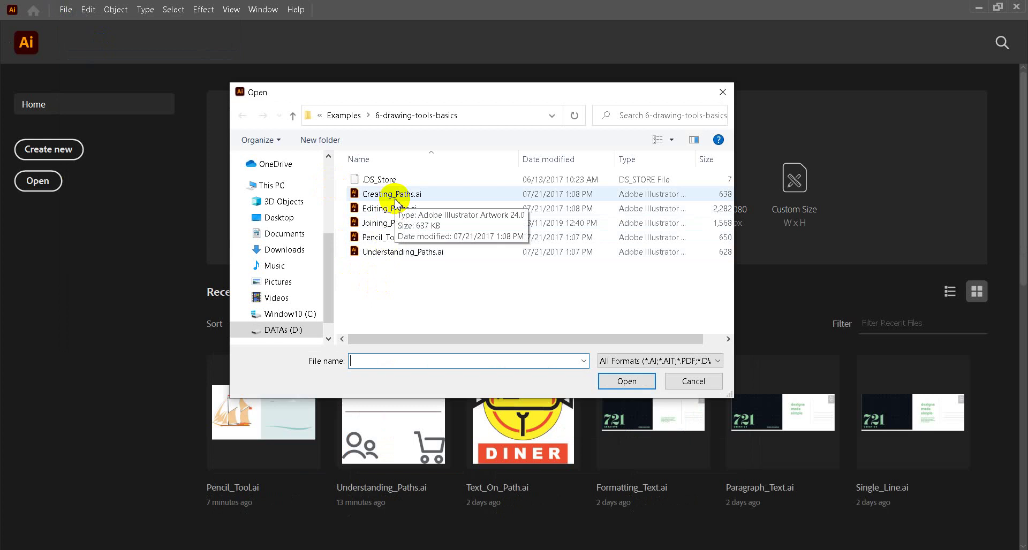
{"action": "left_click", "coordinate": [395, 199]}
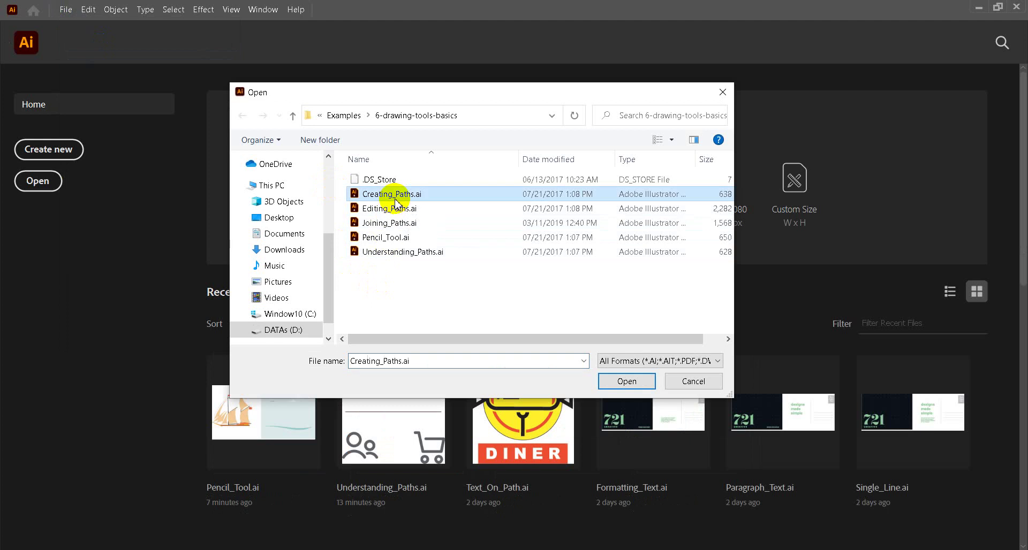
{"action": "left_click", "coordinate": [644, 382]}
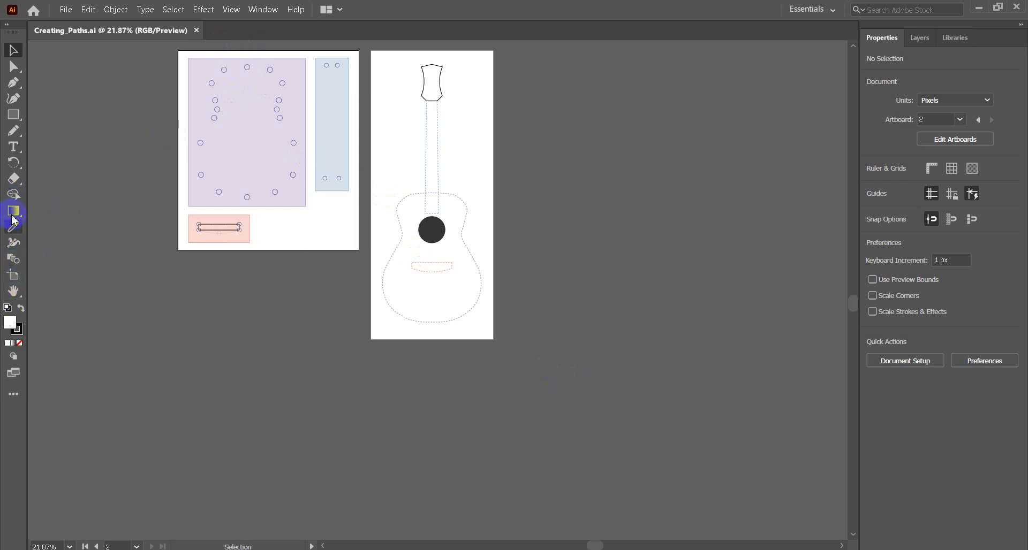
Zoom in on the guitar body template and set the fill to none for Curvature drawing
{"action": "left_click", "coordinate": [20, 294]}
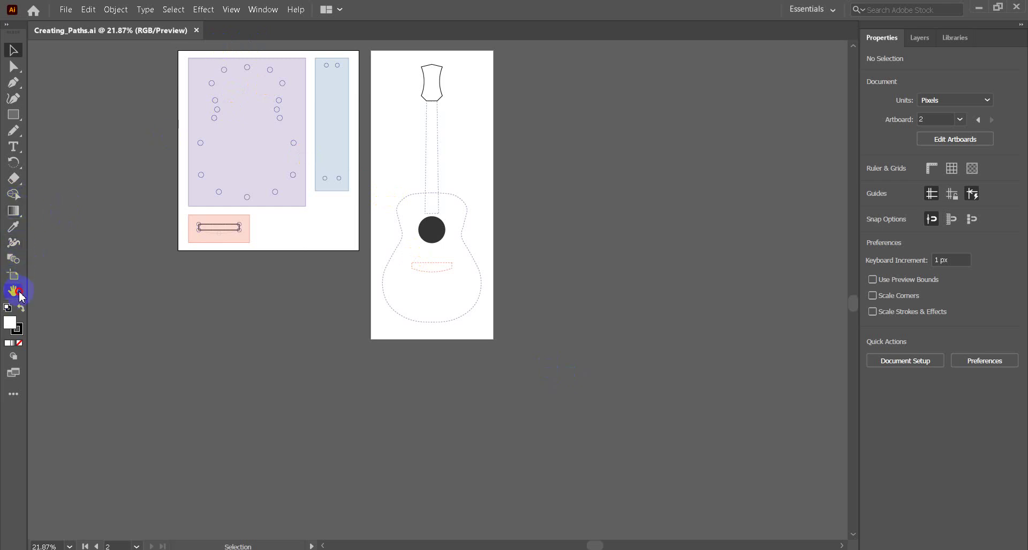
{"action": "left_click", "coordinate": [56, 303]}
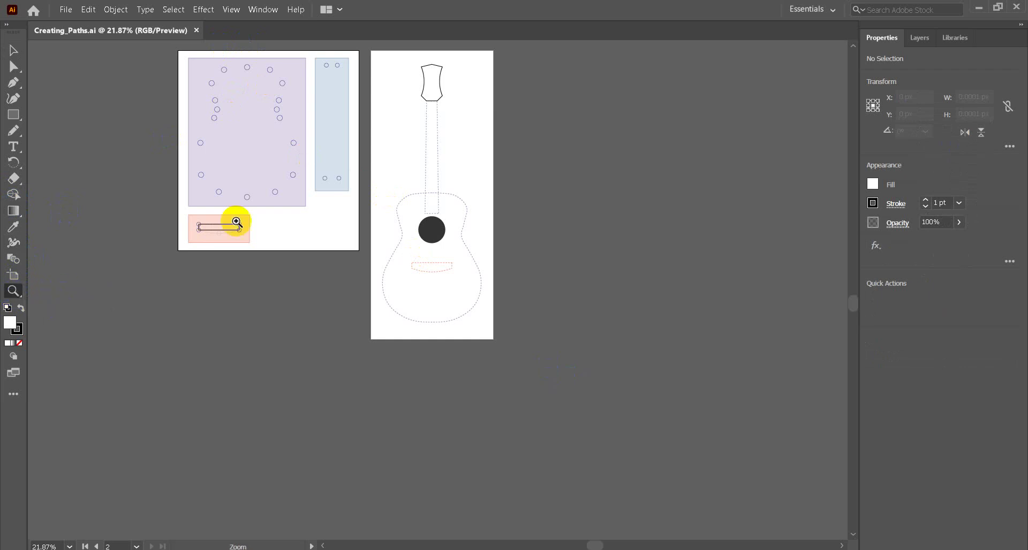
{"action": "left_click_drag", "start_coordinate": [153, 74], "coordinate": [434, 268]}
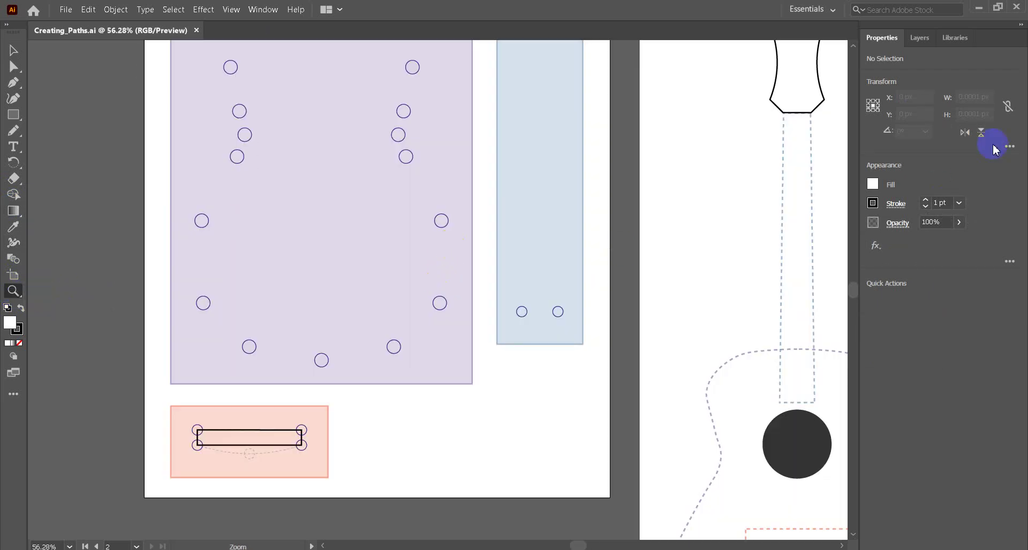
{"action": "left_click", "coordinate": [26, 300]}
{"action": "left_click", "coordinate": [47, 307]}
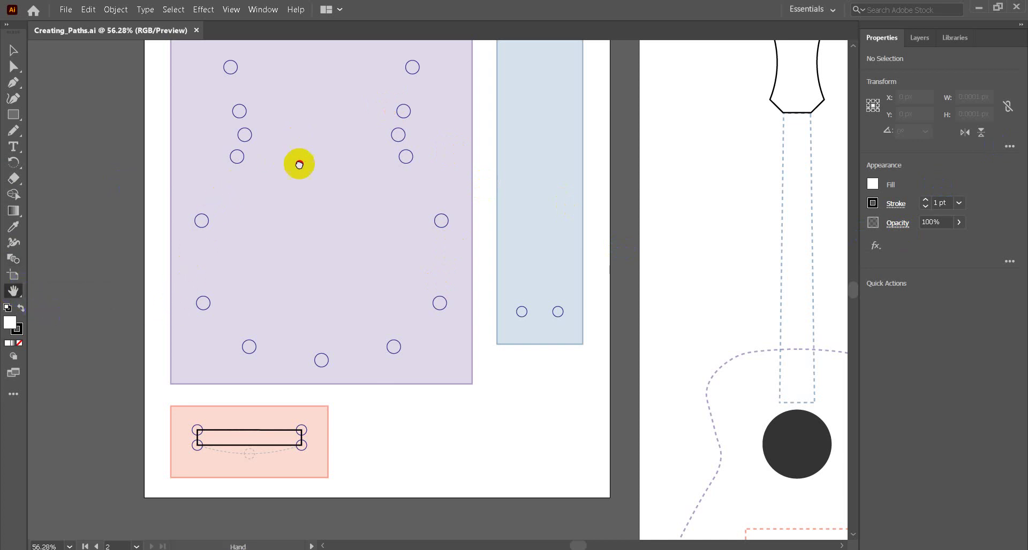
{"action": "left_click_drag", "start_coordinate": [298, 139], "coordinate": [299, 203]}
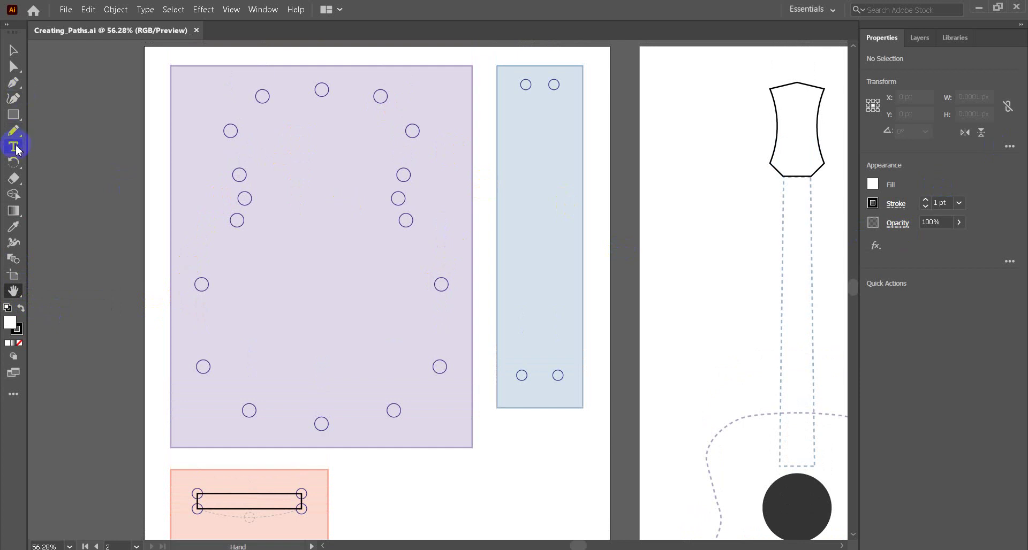
{"action": "left_click", "coordinate": [13, 98]}
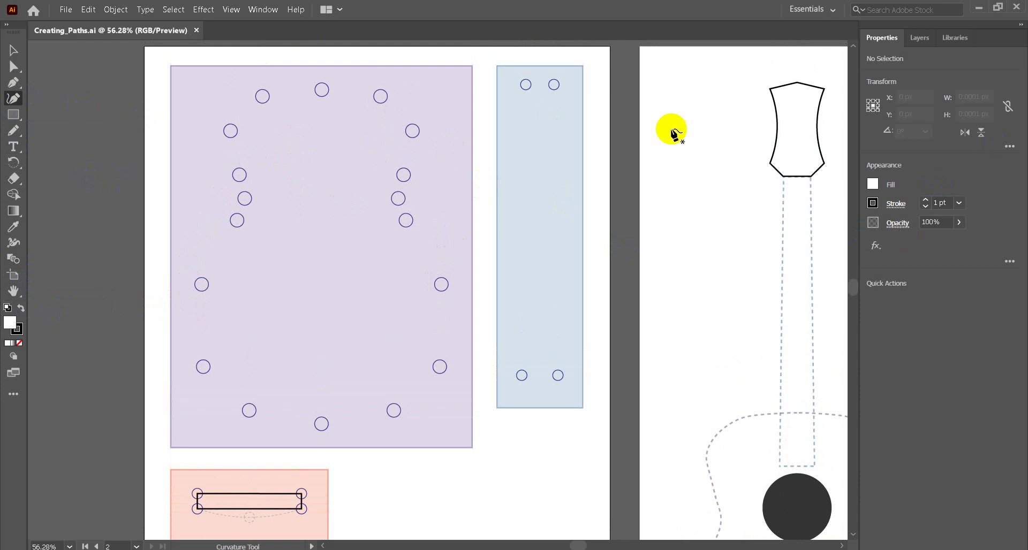
{"action": "left_click", "coordinate": [873, 185]}
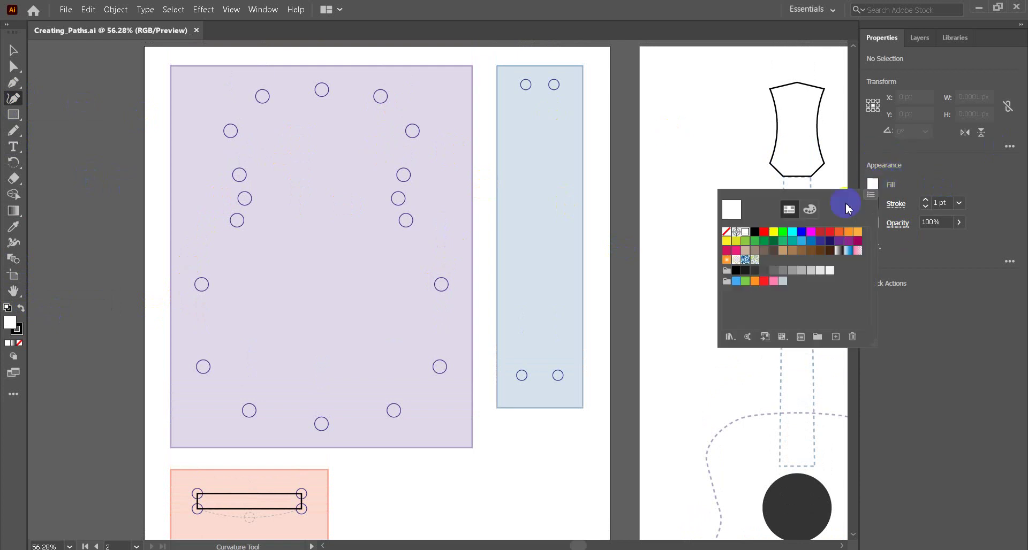
{"action": "left_click", "coordinate": [726, 232]}
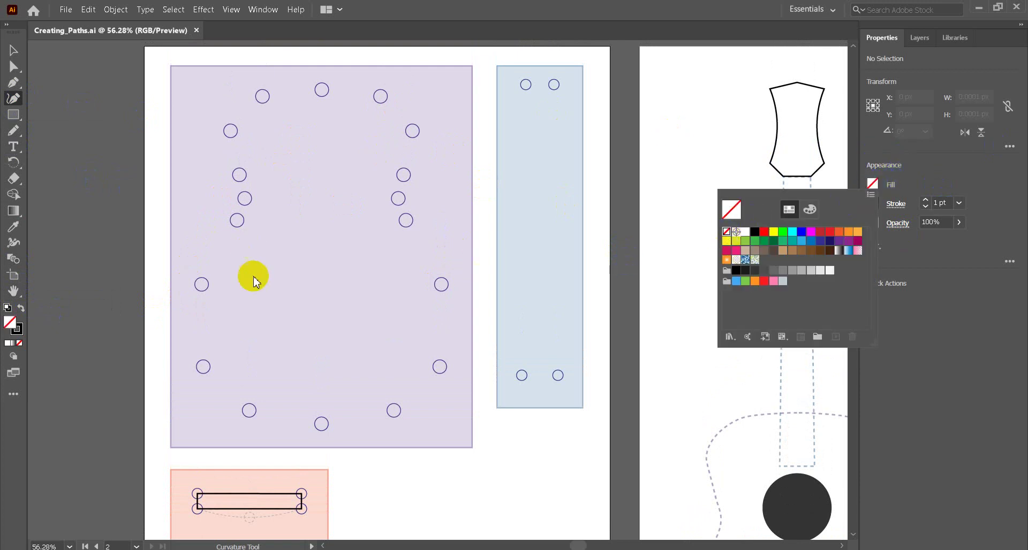
{"action": "left_click", "coordinate": [14, 98]}
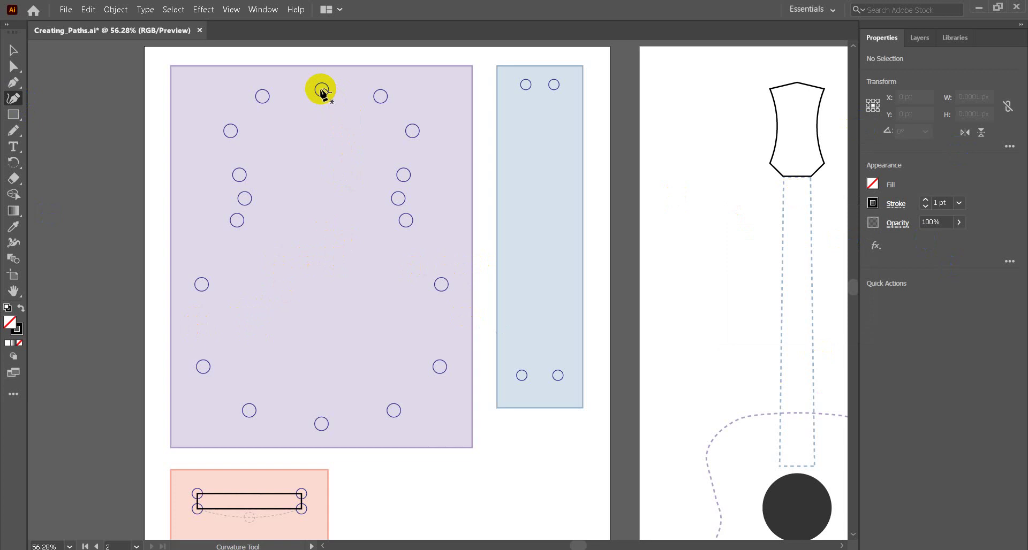
{"action": "left_click", "coordinate": [322, 88]}
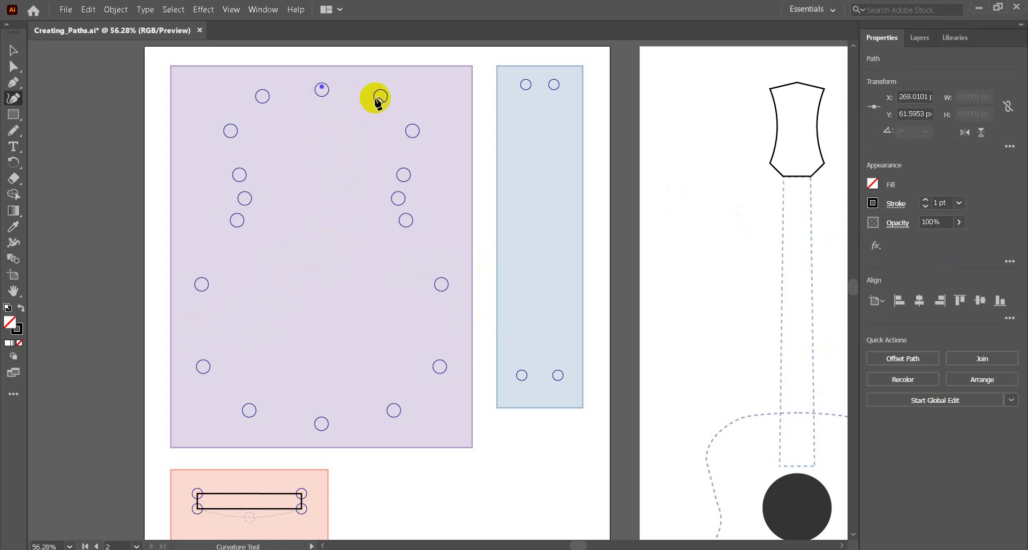
{"action": "left_click", "coordinate": [380, 96]}
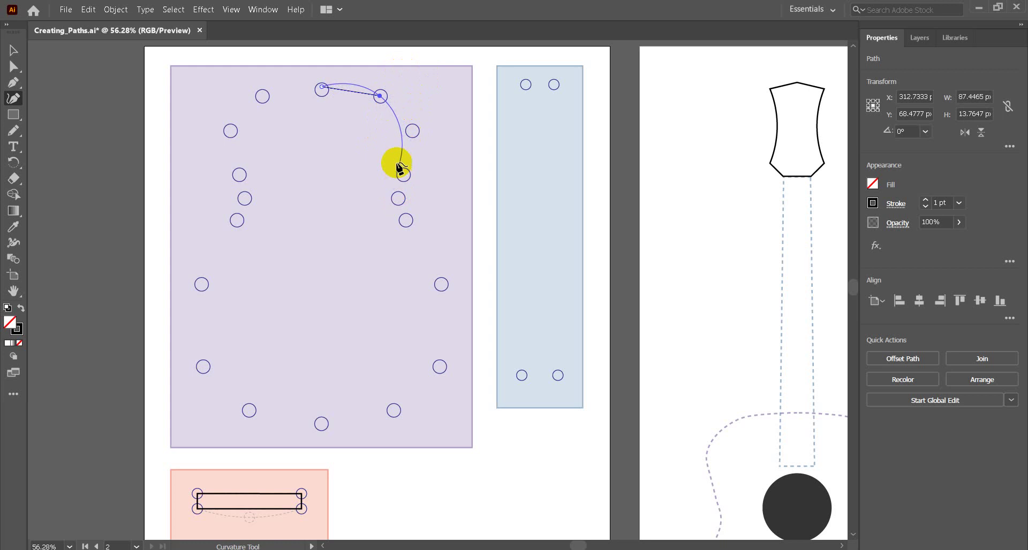
{"action": "left_click", "coordinate": [412, 131]}
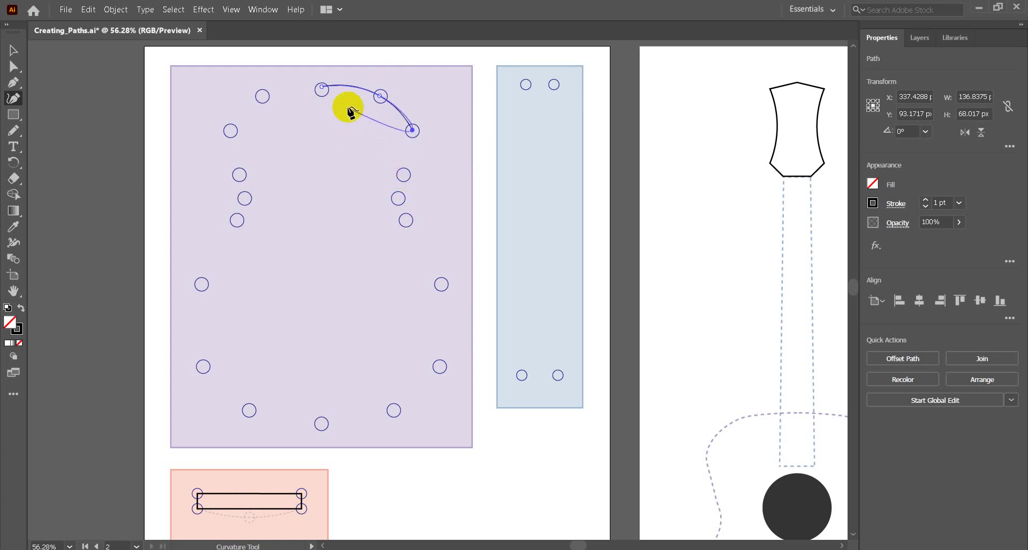
{"action": "left_click_drag", "start_coordinate": [362, 89], "coordinate": [379, 97]}
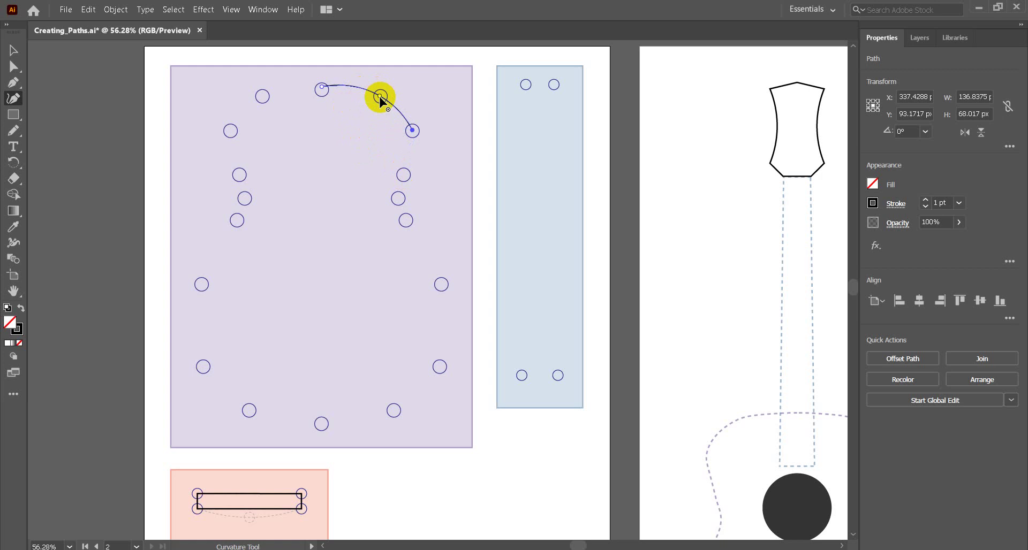
{"action": "left_click", "coordinate": [380, 97]}
{"action": "mouse_move", "coordinate": [380, 97]}
{"action": "left_mouse_down"}
{"action": "mouse_move", "coordinate": [390, 85]}
{"action": "mouse_move", "coordinate": [380, 99]}
{"action": "left_mouse_up"}
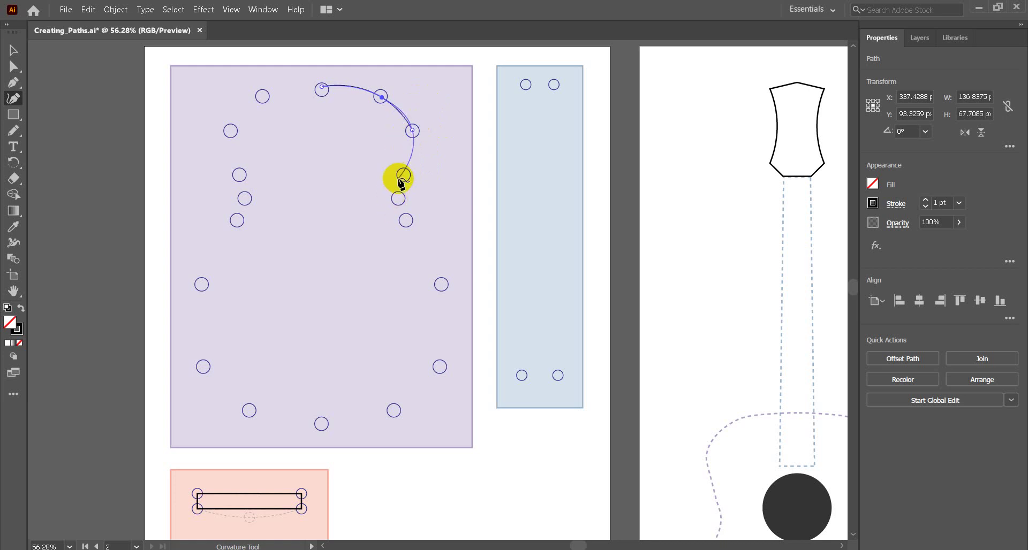
{"action": "key", "text": "ctrl"}
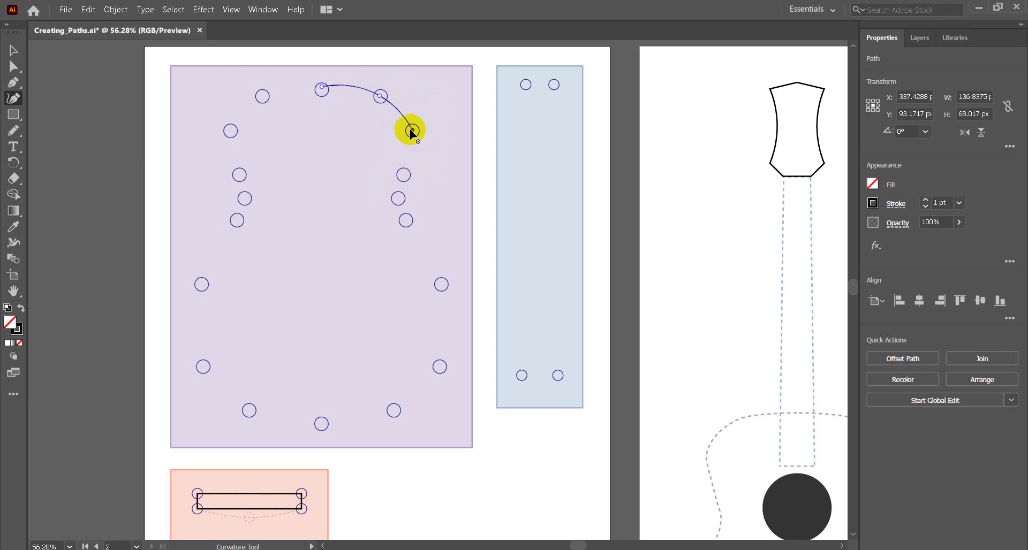
{"action": "key", "text": "ctrl+z"}
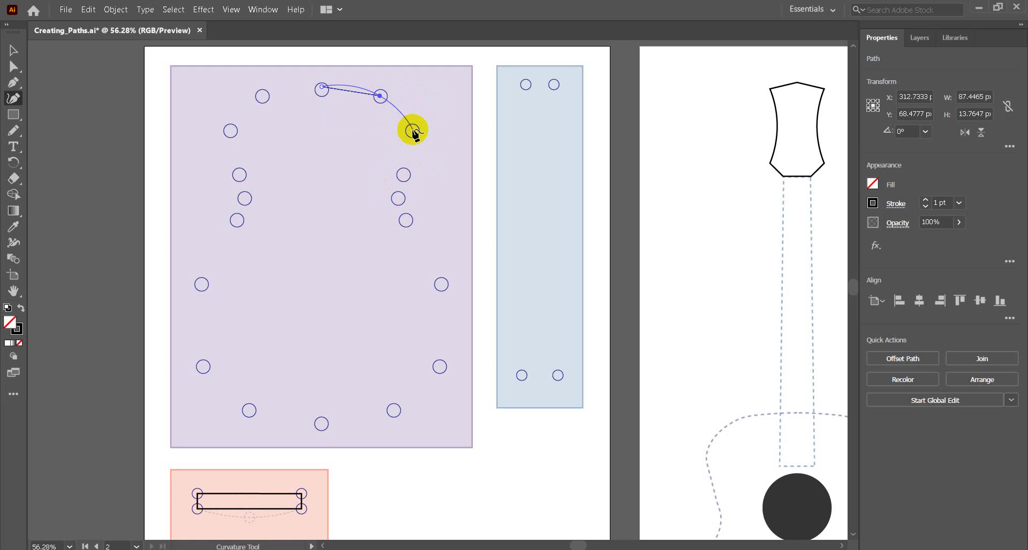
{"action": "double_click", "coordinate": [380, 97]}
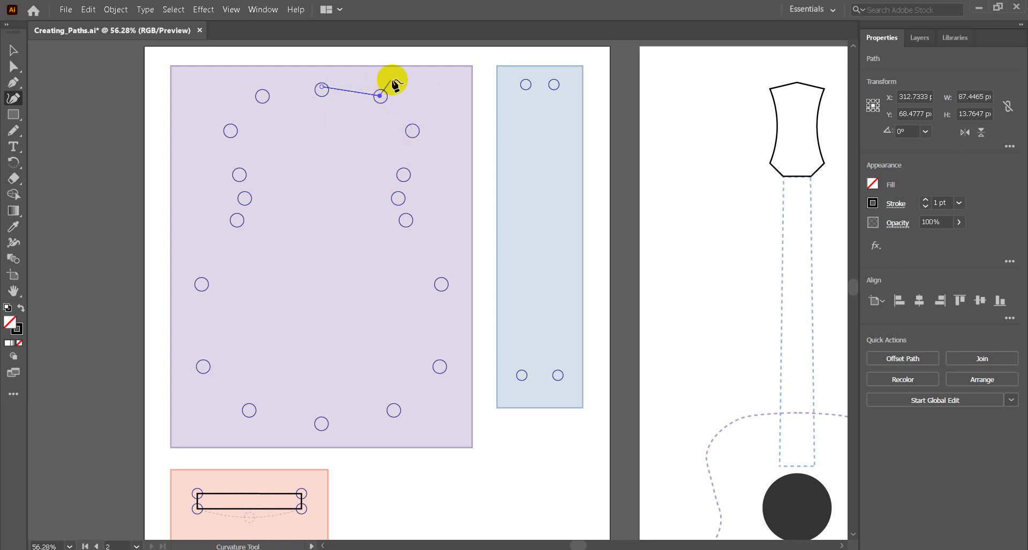
{"action": "key", "text": "Escape"}
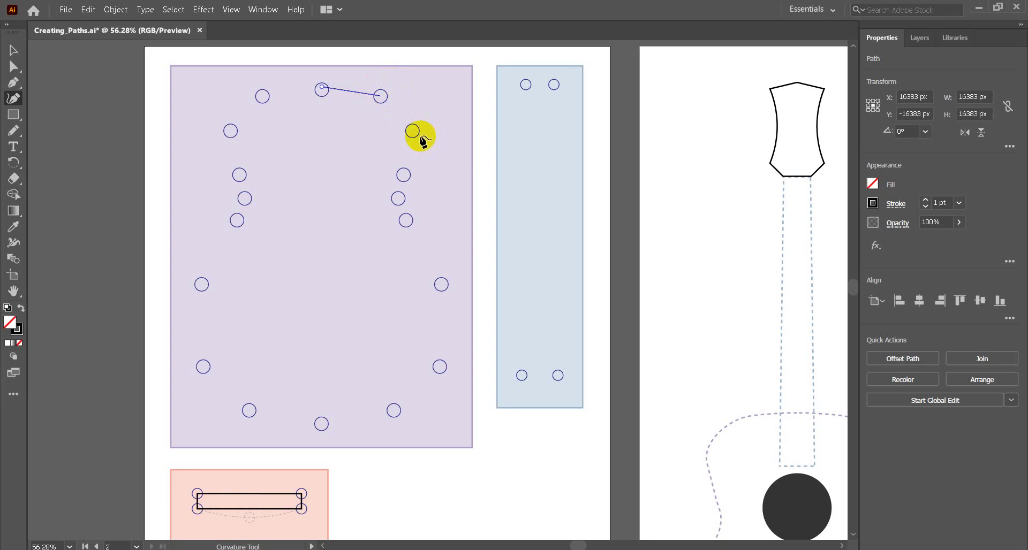
{"action": "key", "text": "Delete"}
{"action": "left_click", "coordinate": [321, 90]}
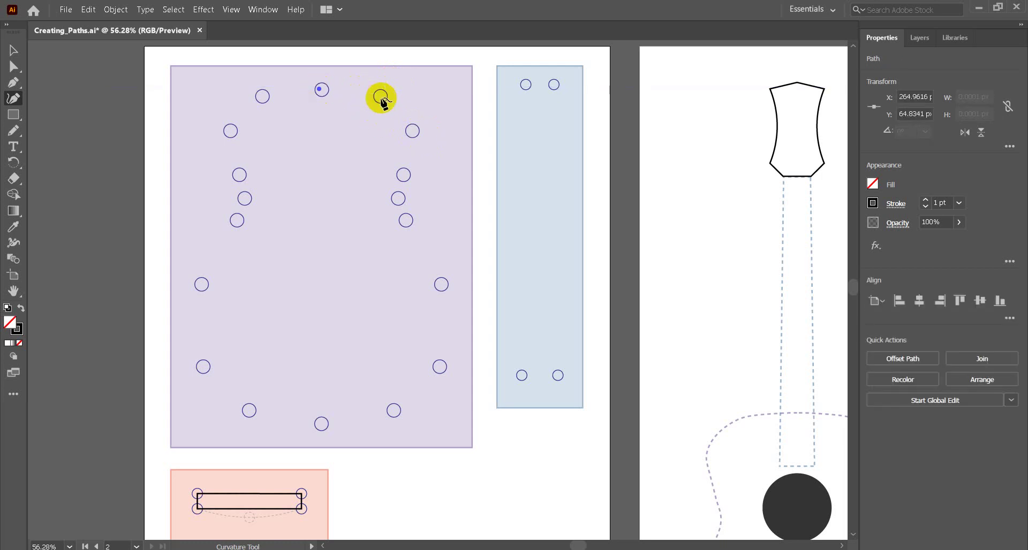
{"action": "key", "text": "Delete"}
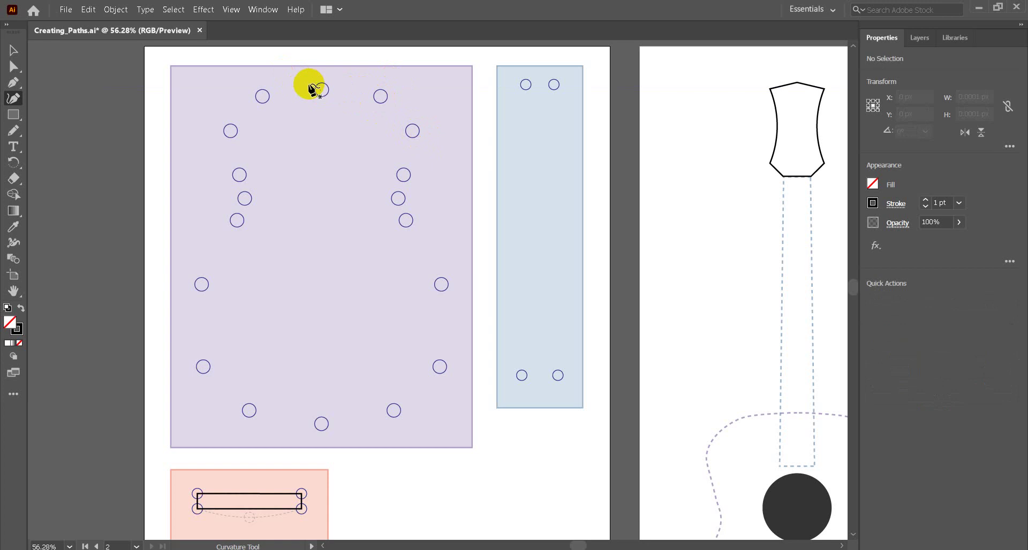
Start the body outline at the top circle and curve it down the right side to the bottom
{"action": "left_click", "coordinate": [321, 89]}
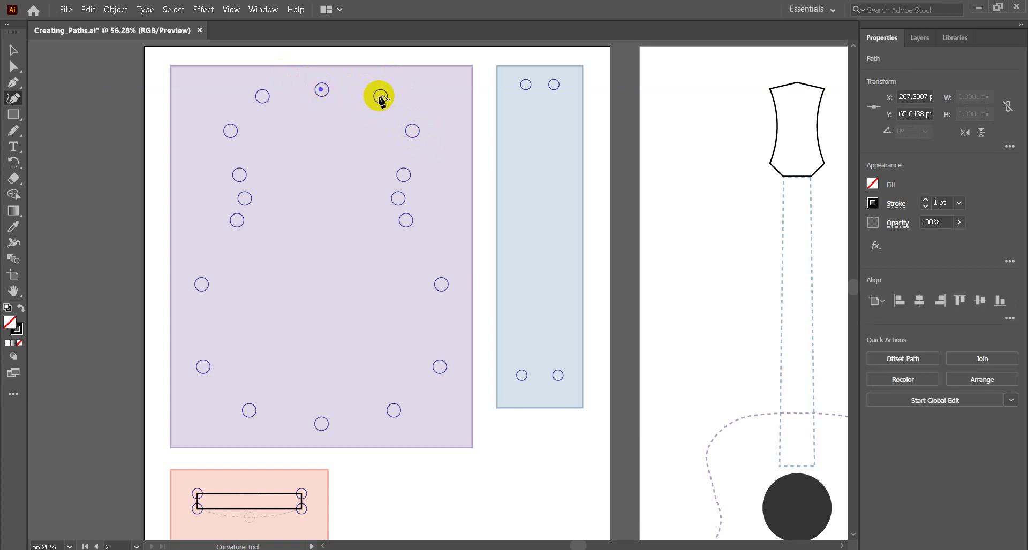
{"action": "left_click", "coordinate": [380, 95]}
{"action": "left_click", "coordinate": [412, 131]}
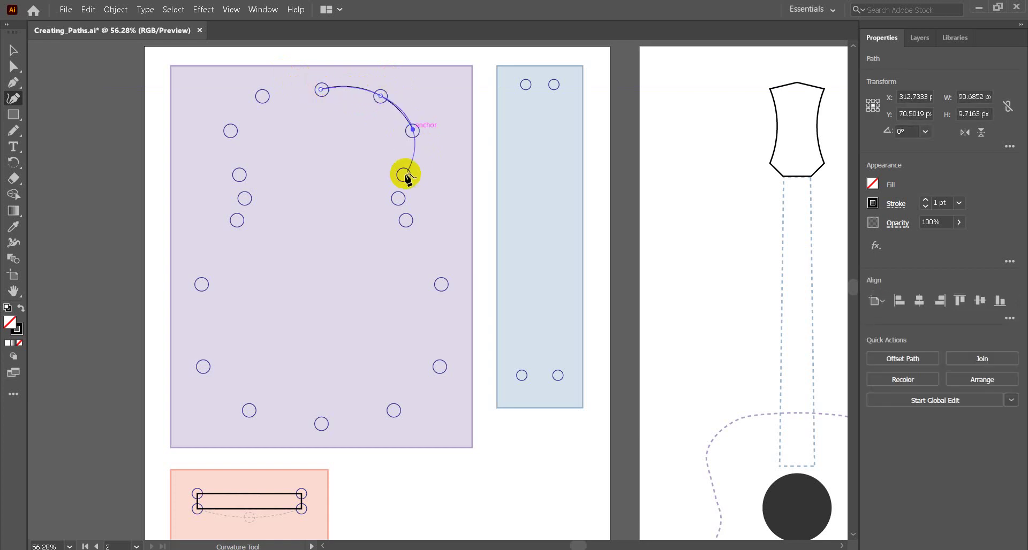
{"action": "key", "text": "Escape"}
{"action": "left_click", "coordinate": [403, 175]}
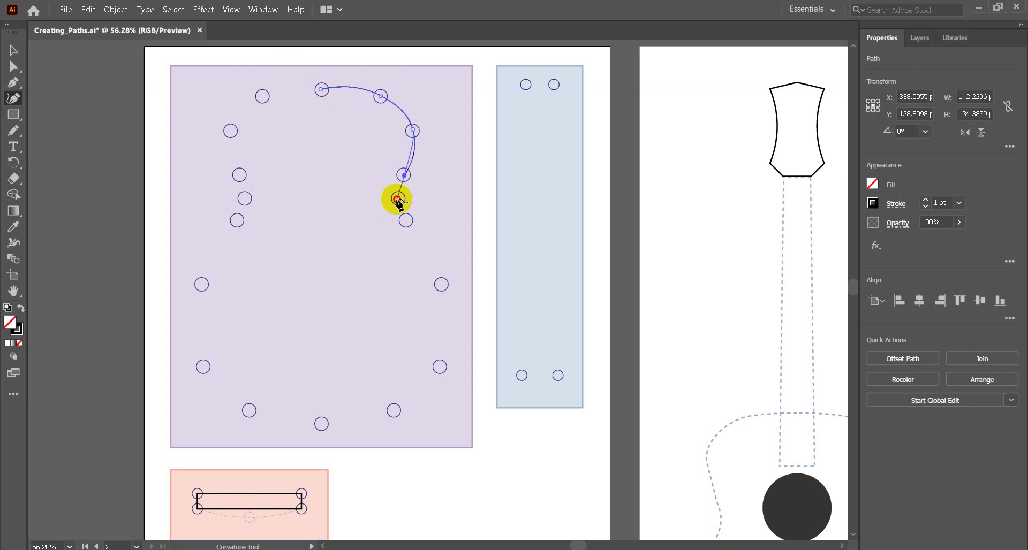
{"action": "left_click", "coordinate": [397, 199]}
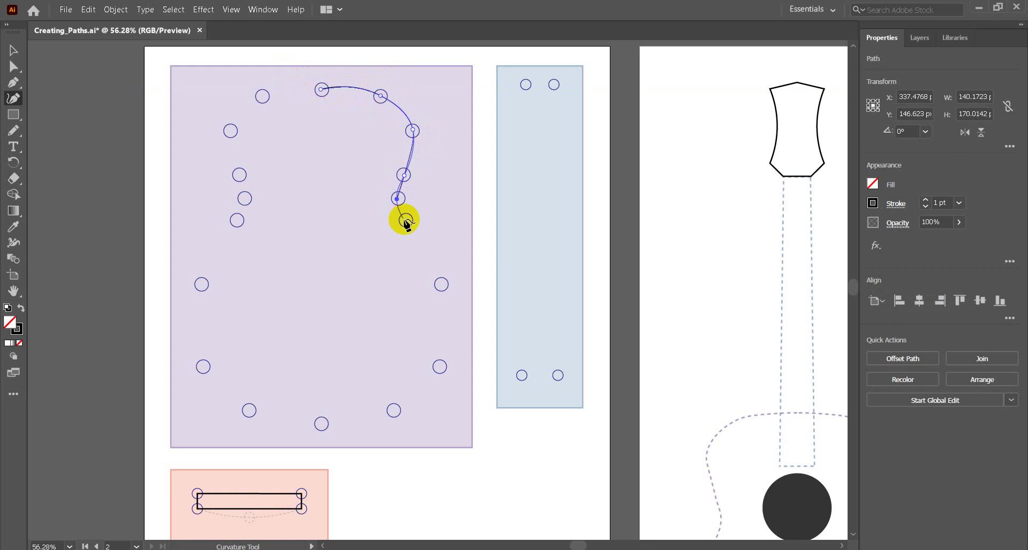
{"action": "left_click", "coordinate": [441, 285]}
{"action": "left_click", "coordinate": [439, 369]}
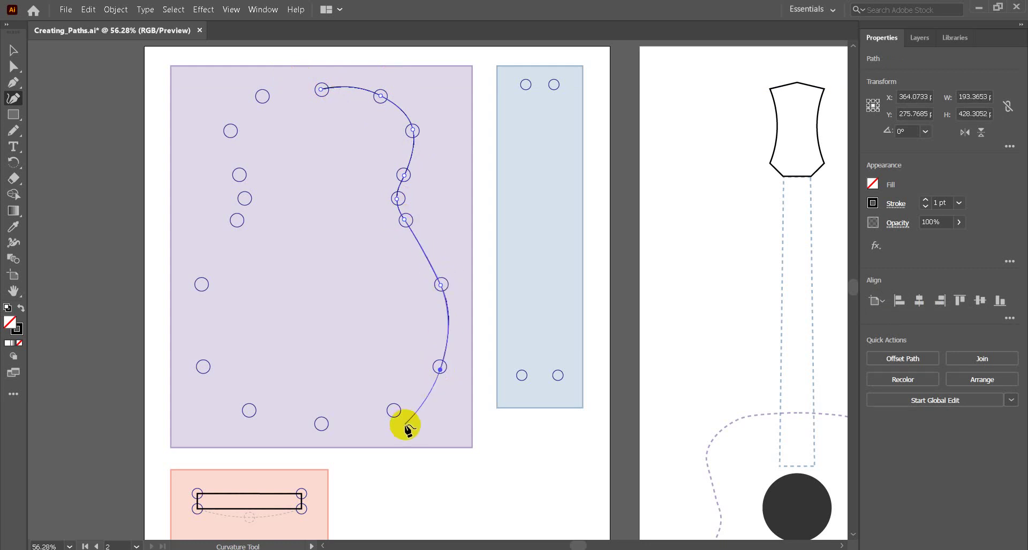
{"action": "left_click", "coordinate": [394, 412]}
{"action": "left_click", "coordinate": [321, 425]}
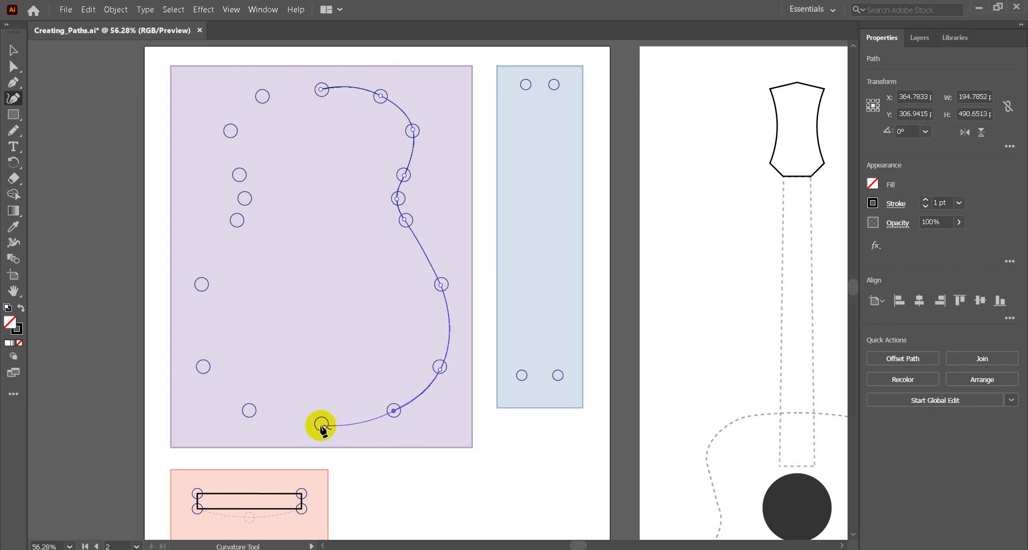
Carry the body outline up the left-side circles and close it at the top start point
{"action": "left_click", "coordinate": [249, 411]}
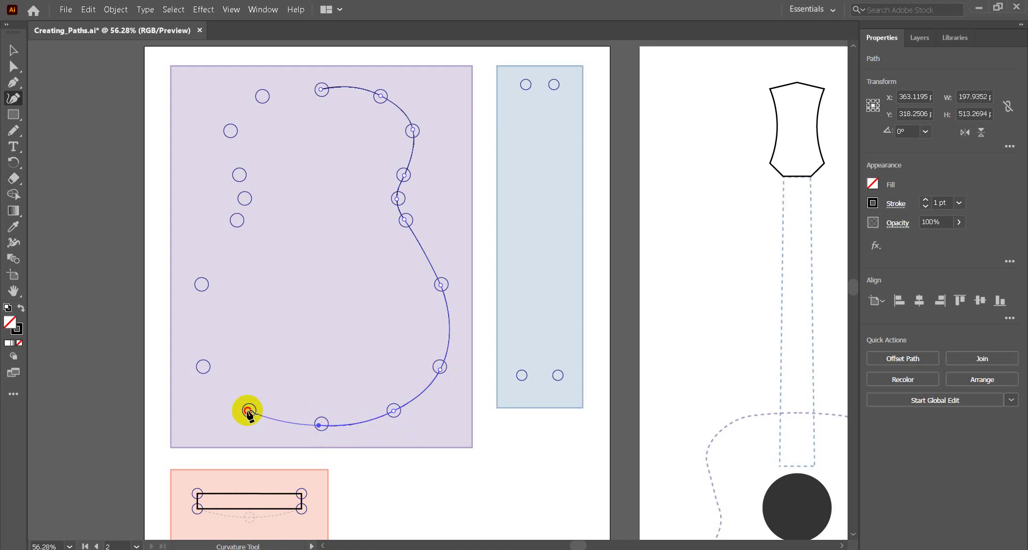
{"action": "left_click", "coordinate": [203, 367]}
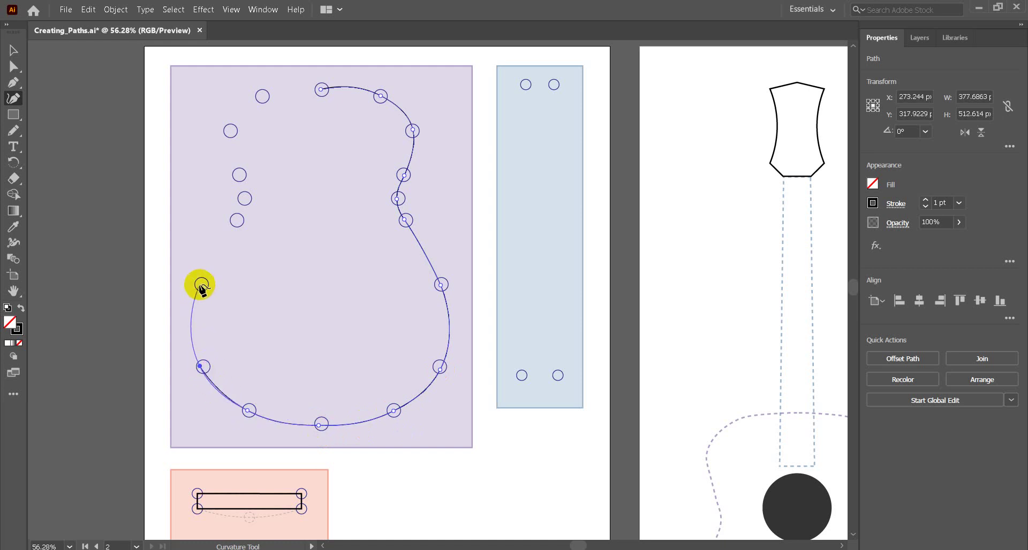
{"action": "left_click", "coordinate": [201, 284]}
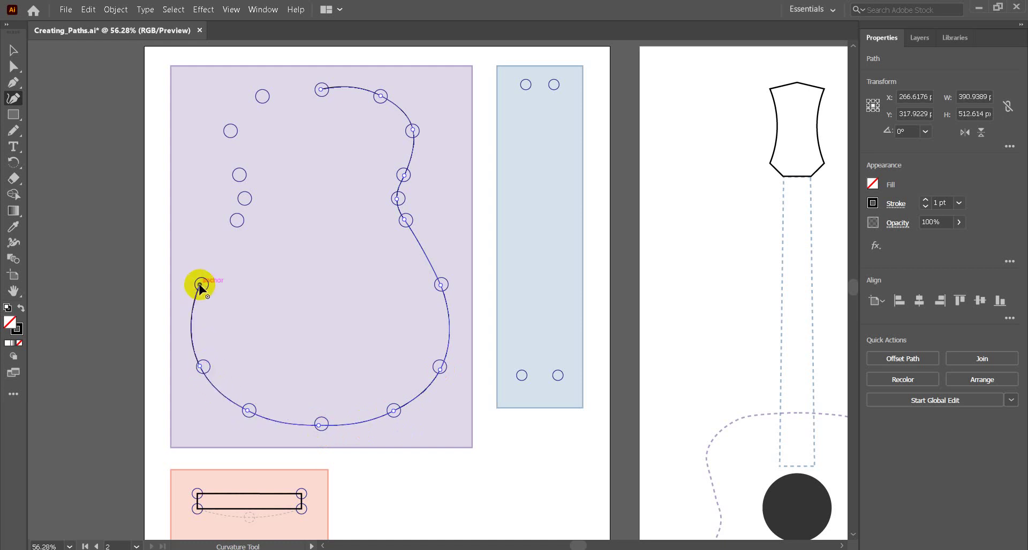
{"action": "left_click", "coordinate": [236, 221]}
{"action": "left_click", "coordinate": [245, 200]}
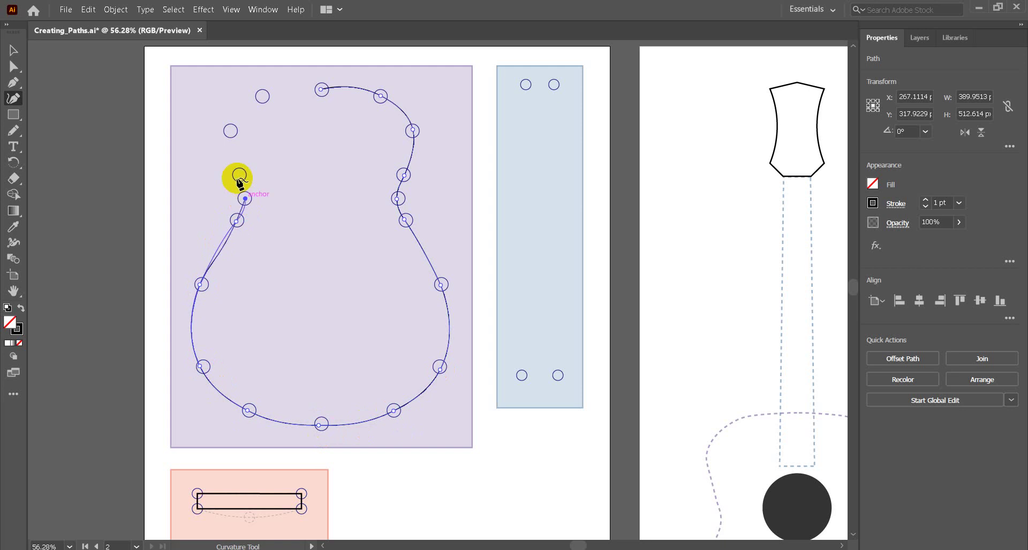
{"action": "left_click", "coordinate": [239, 176]}
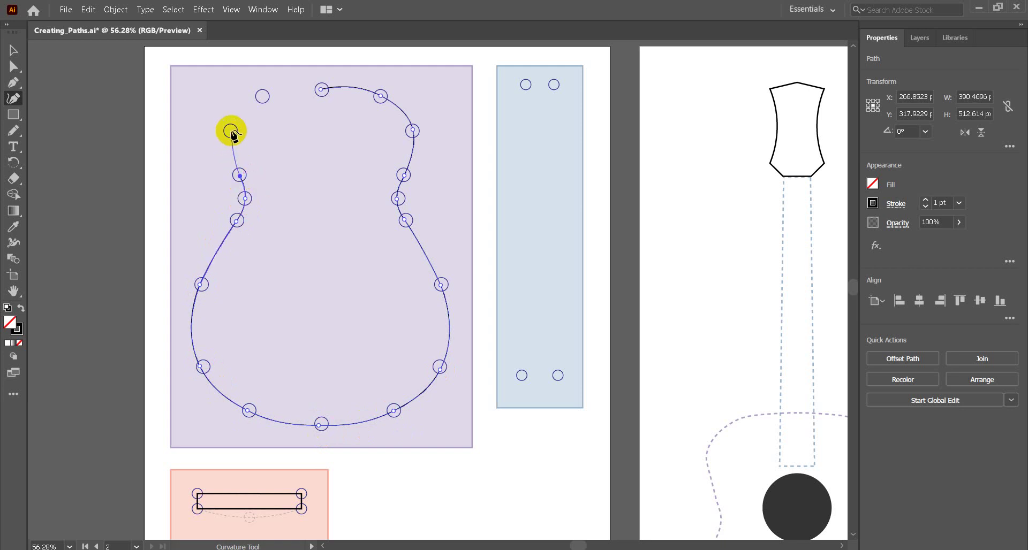
{"action": "left_click", "coordinate": [231, 131]}
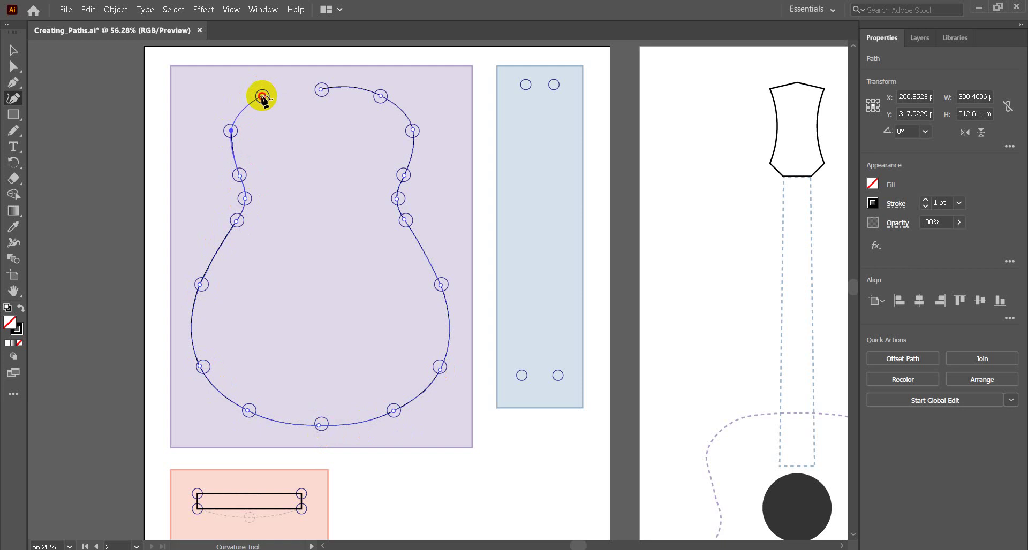
{"action": "left_click", "coordinate": [262, 96]}
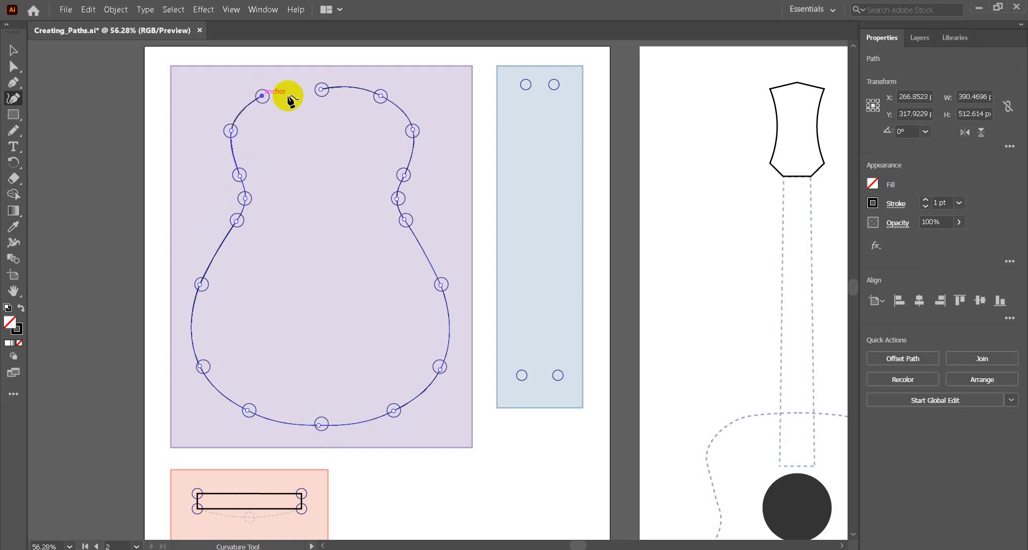
{"action": "left_click", "coordinate": [321, 90]}
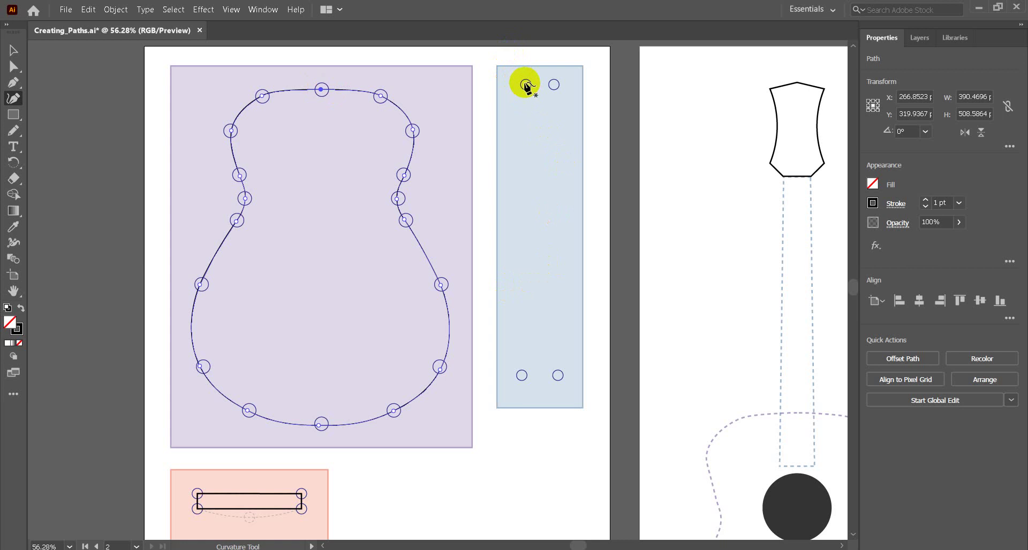
Start the neck outline, then undo the misplaced segment and deselect
{"action": "left_click", "coordinate": [526, 84]}
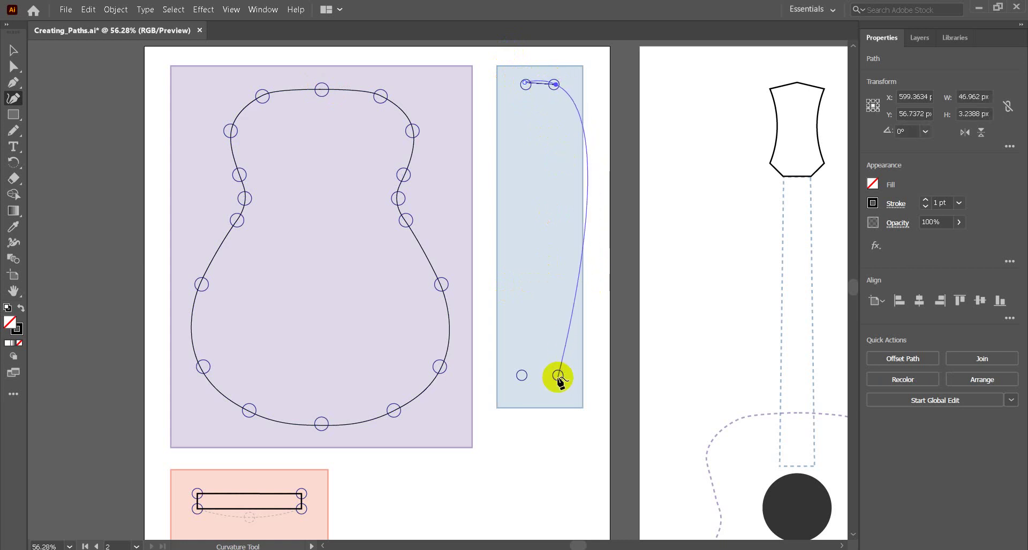
{"action": "left_click", "coordinate": [558, 376]}
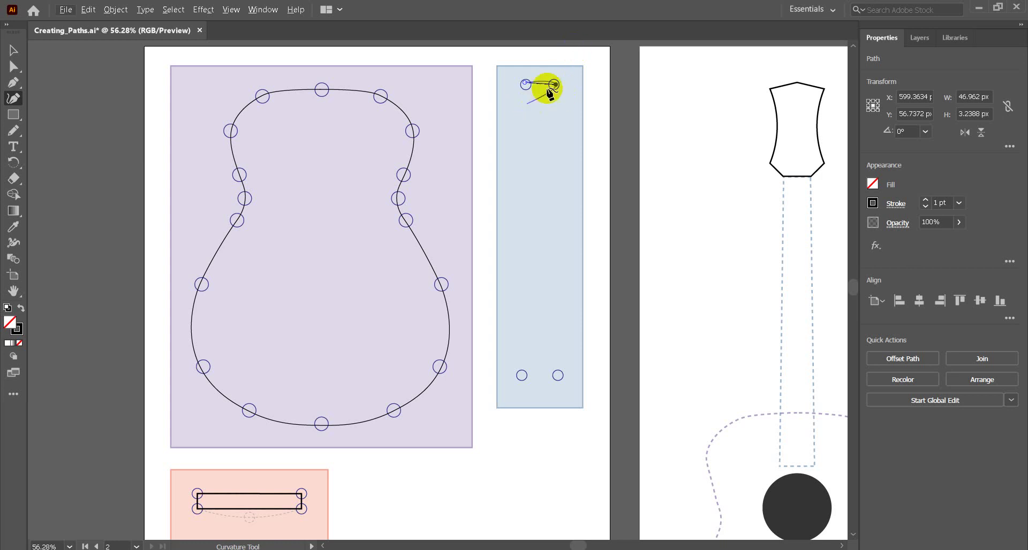
{"action": "key", "text": "ctrl+z"}
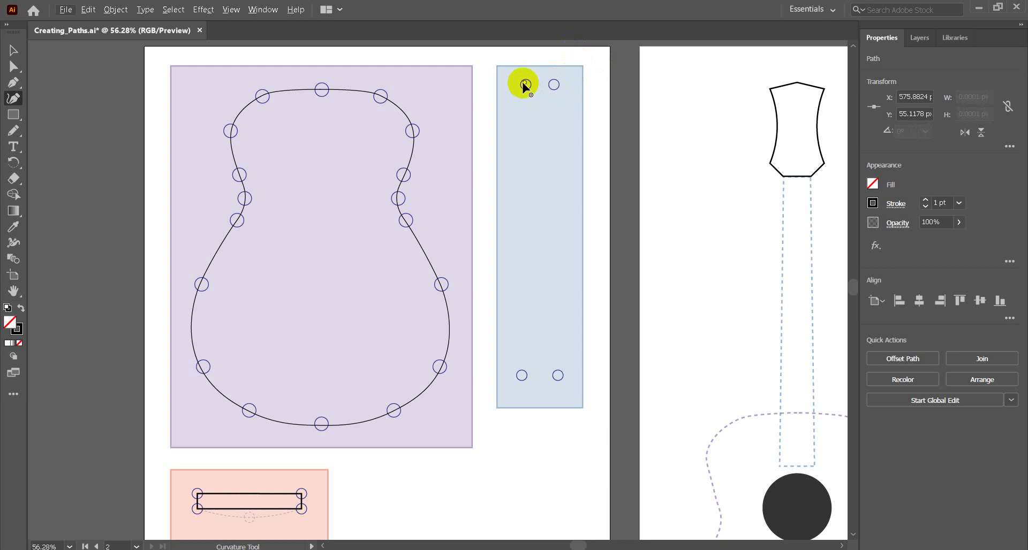
{"action": "key", "text": "Escape"}
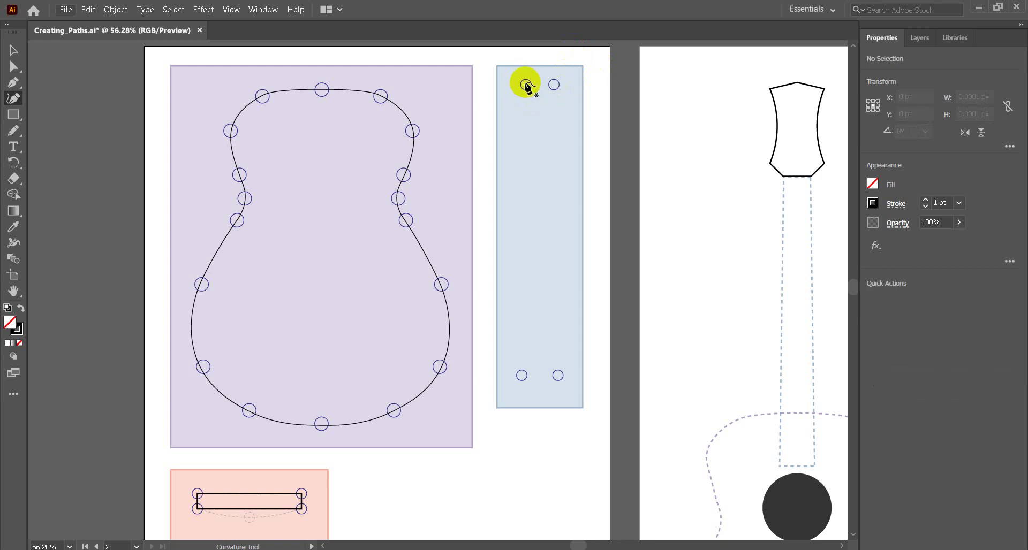
Trace a closed straight-sided neck through the four guide circles, 58.2977 by 441.2808
{"action": "left_click", "coordinate": [526, 84]}
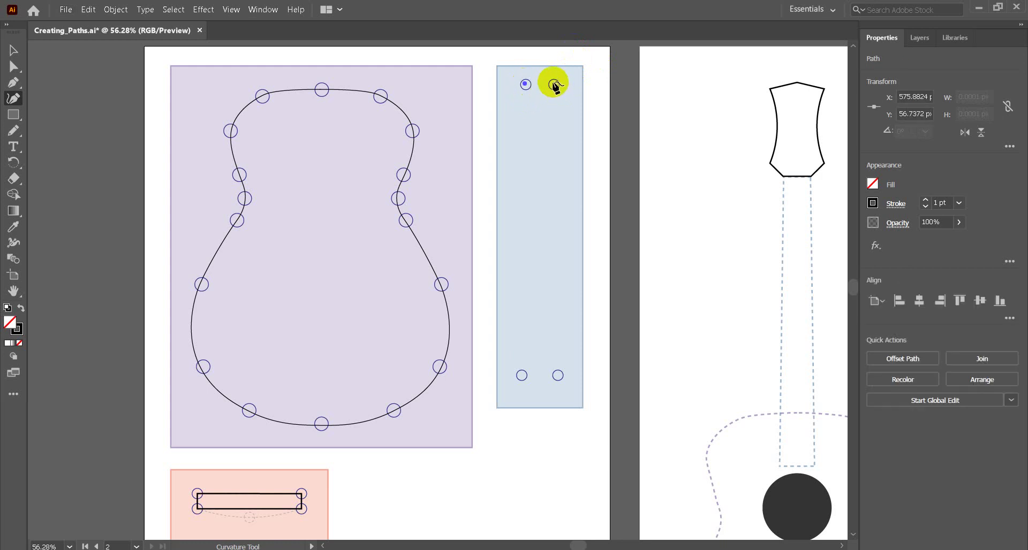
{"action": "left_click", "coordinate": [554, 84]}
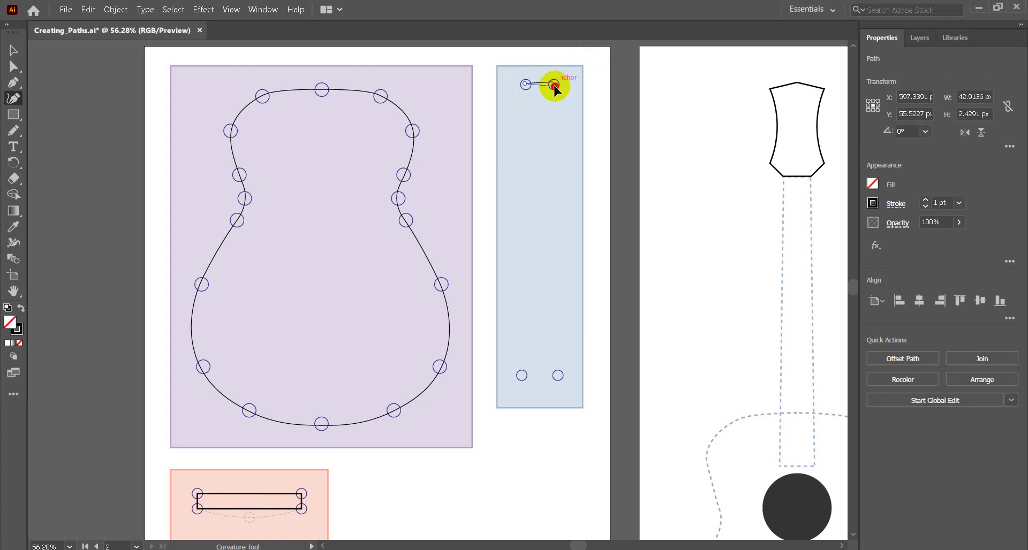
{"action": "left_click_drag", "start_coordinate": [554, 86], "coordinate": [555, 87]}
{"action": "left_click_drag", "start_coordinate": [554, 86], "coordinate": [555, 84]}
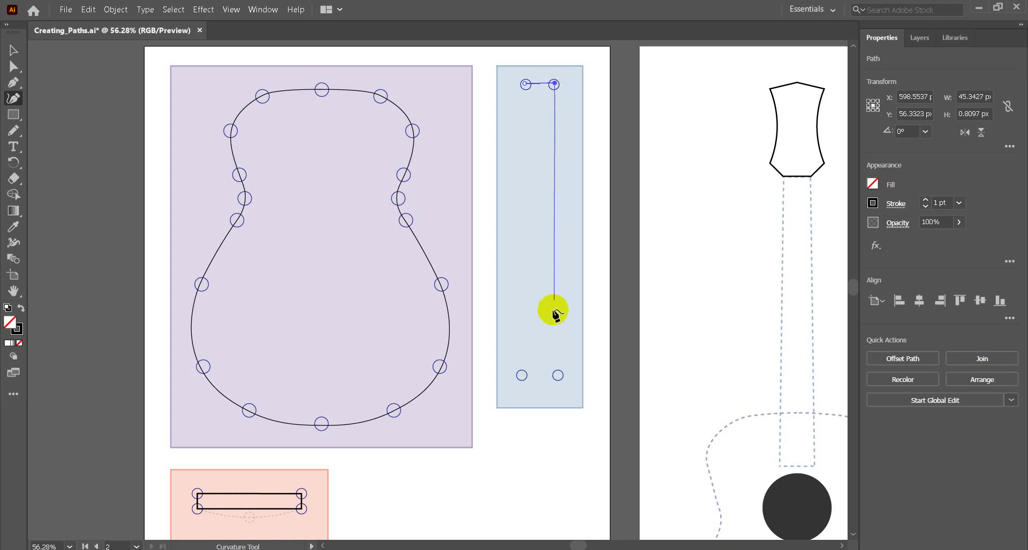
{"action": "left_click", "coordinate": [559, 375]}
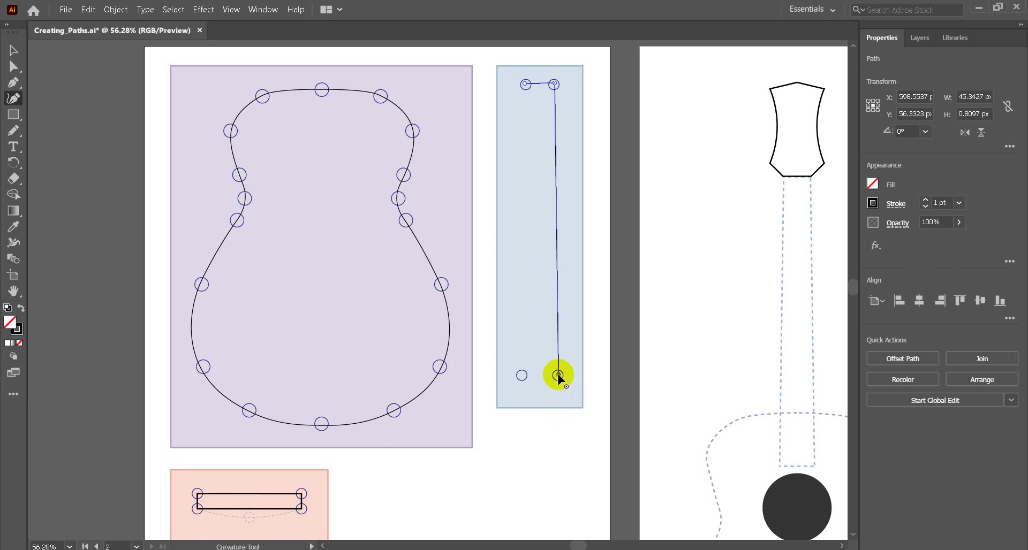
{"action": "left_click", "coordinate": [521, 375]}
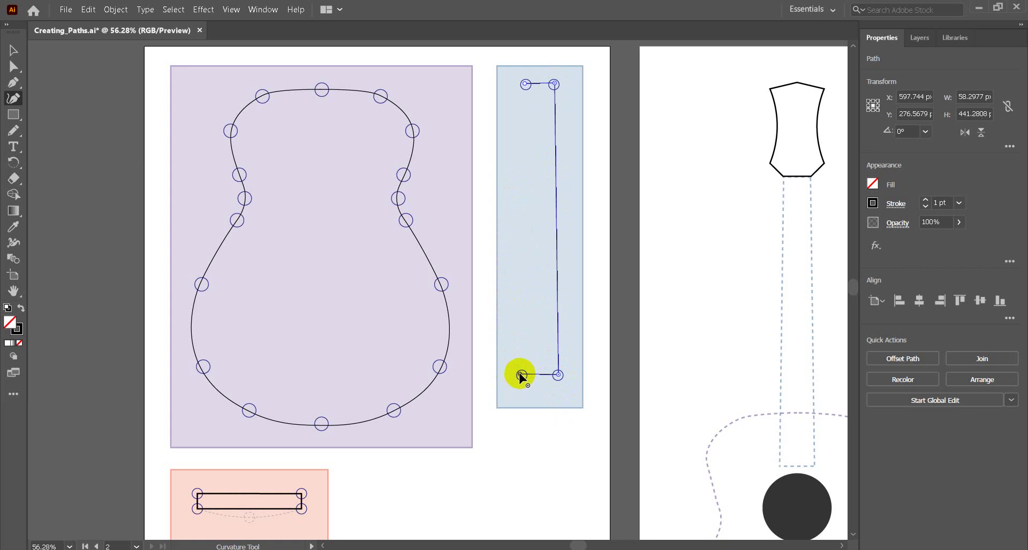
{"action": "left_click", "coordinate": [525, 85]}
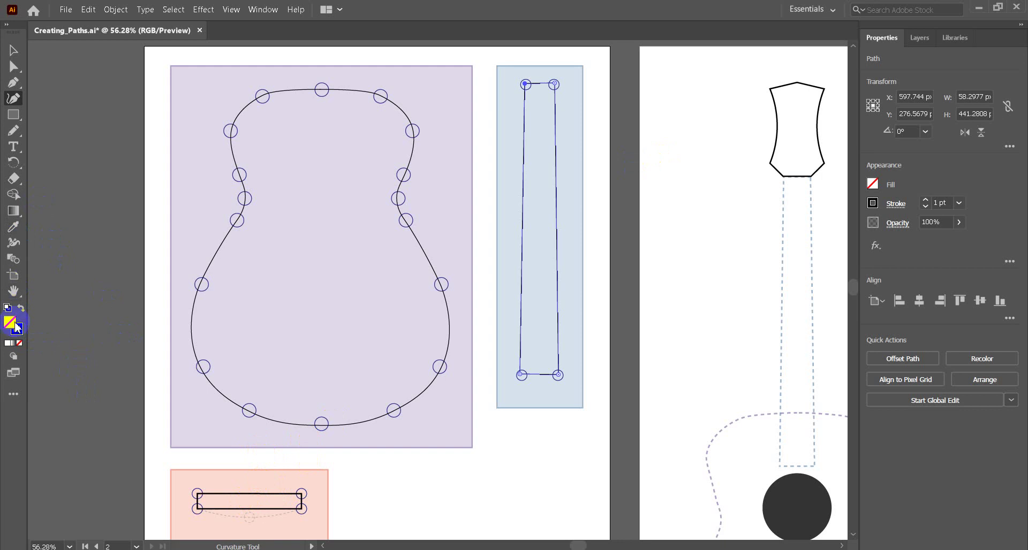
Zoom in on the bridge area with the Zoom tool
{"action": "left_click_drag", "start_coordinate": [15, 298], "coordinate": [72, 309]}
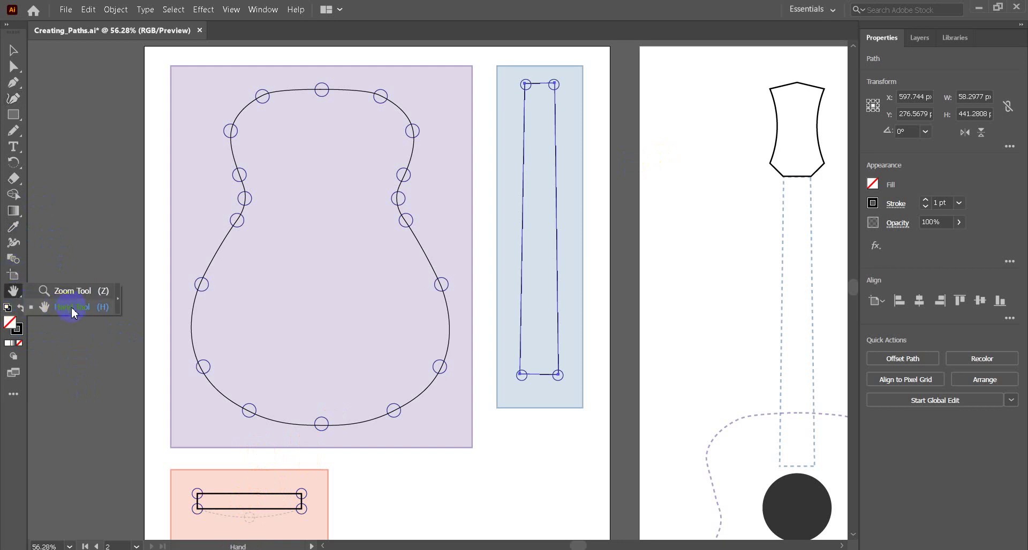
{"action": "left_click", "coordinate": [73, 309]}
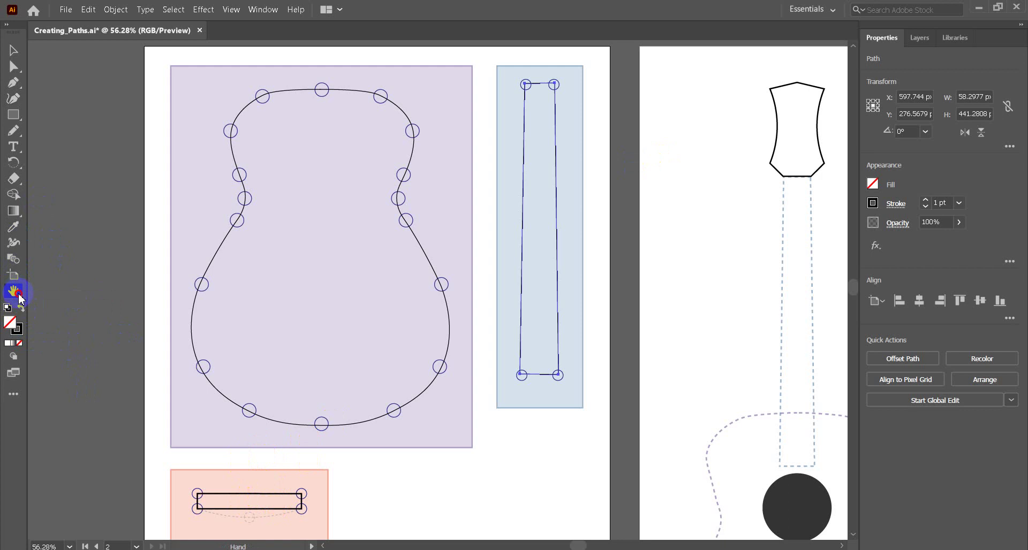
{"action": "left_click_drag", "start_coordinate": [19, 299], "coordinate": [82, 292]}
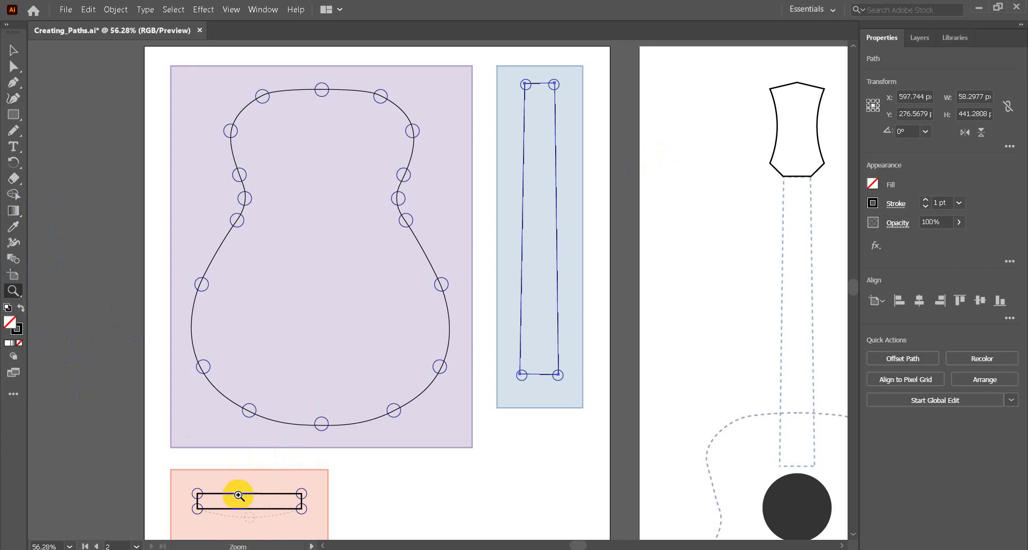
{"action": "left_click", "coordinate": [266, 509]}
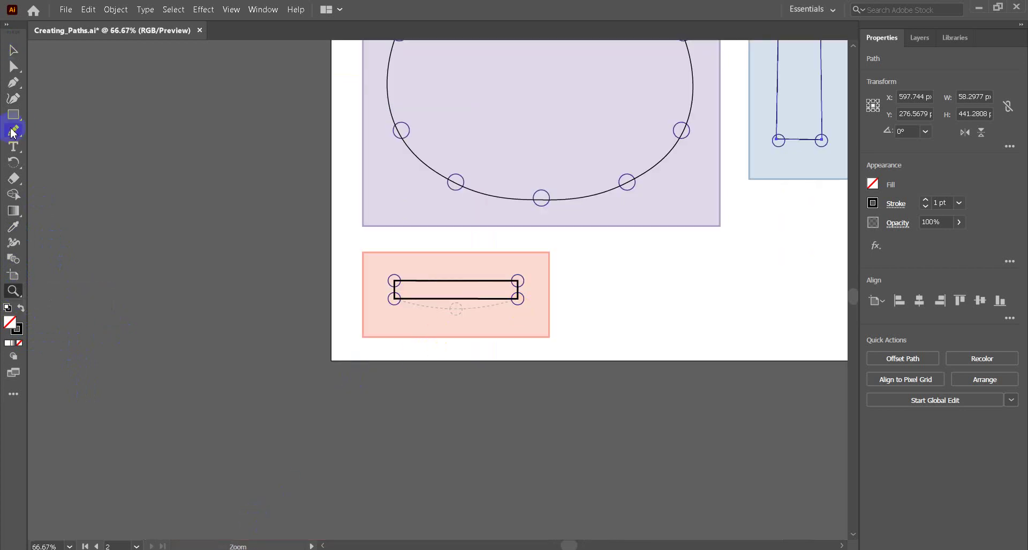
Bow the bridge rectangle's bottom edge downward into a curve, 157.4907 by 38.5562
{"action": "left_click", "coordinate": [13, 50]}
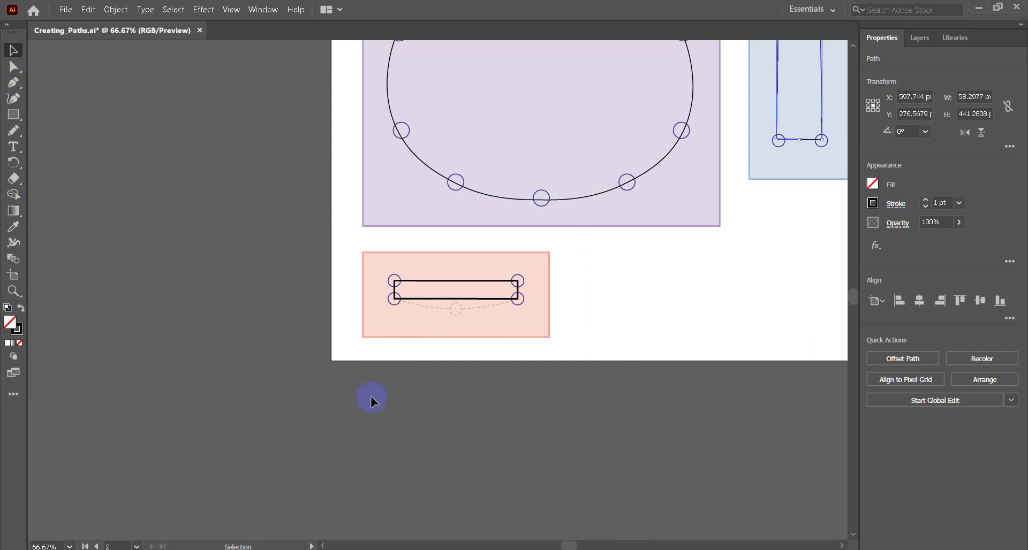
{"action": "left_click", "coordinate": [456, 300]}
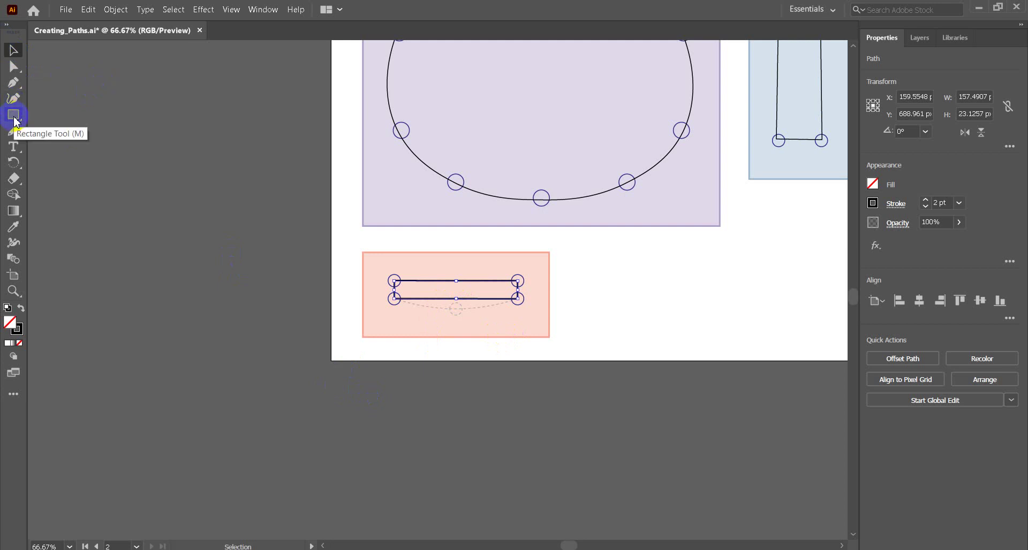
{"action": "left_click", "coordinate": [13, 98]}
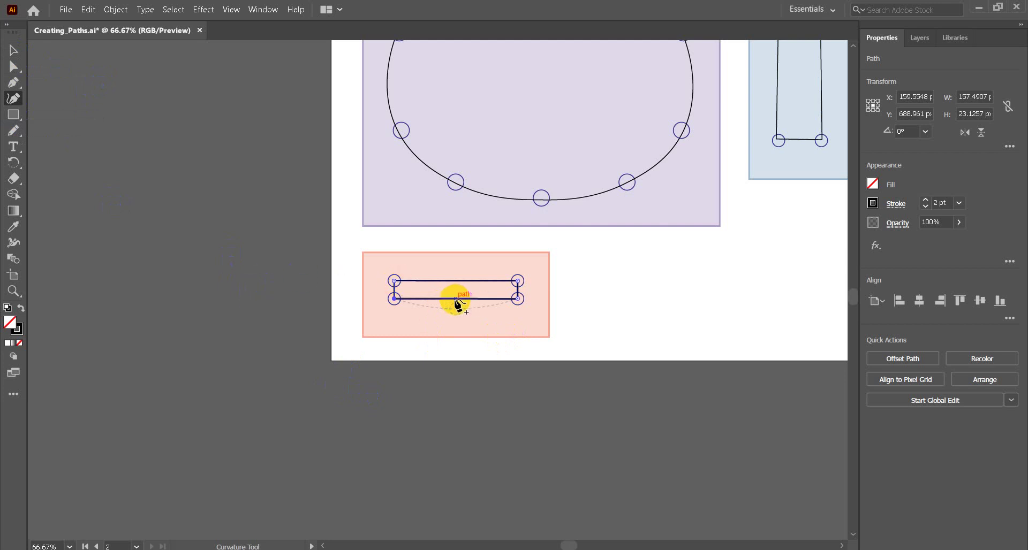
{"action": "left_click_drag", "start_coordinate": [456, 300], "coordinate": [456, 312]}
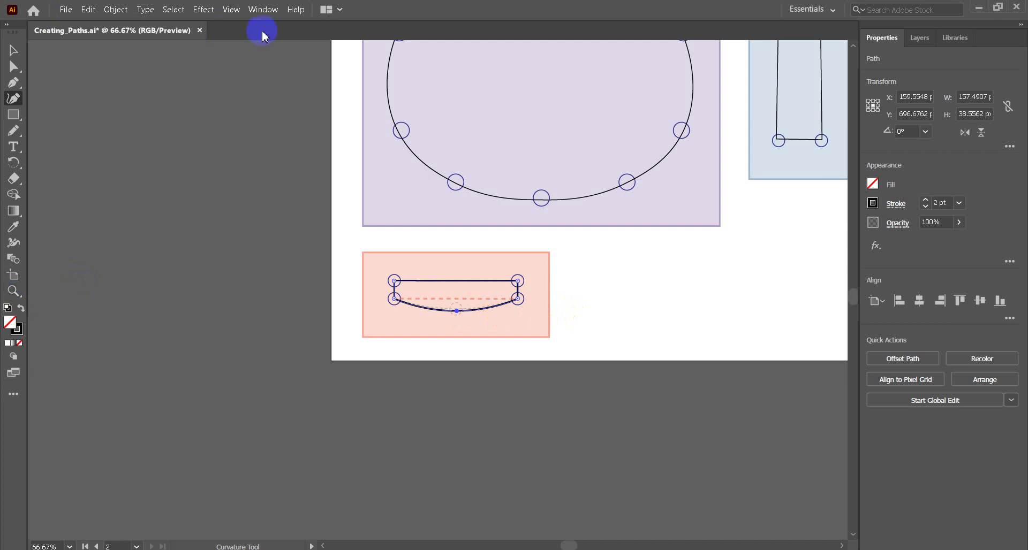
Fit all artboards in the window, marquee-select the body and neck, then deselect
{"action": "left_click", "coordinate": [231, 9]}
{"action": "left_click", "coordinate": [264, 100]}
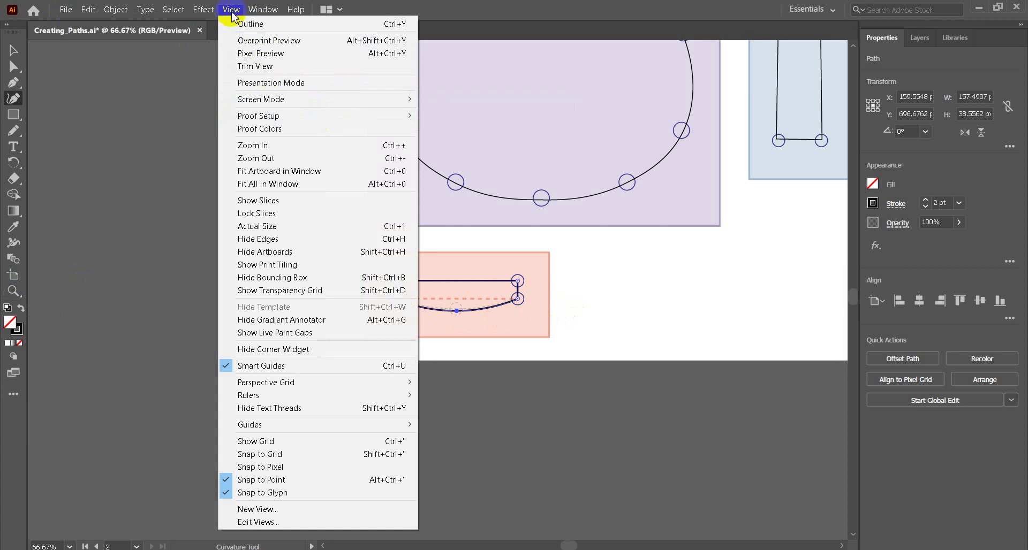
{"action": "left_click", "coordinate": [303, 184]}
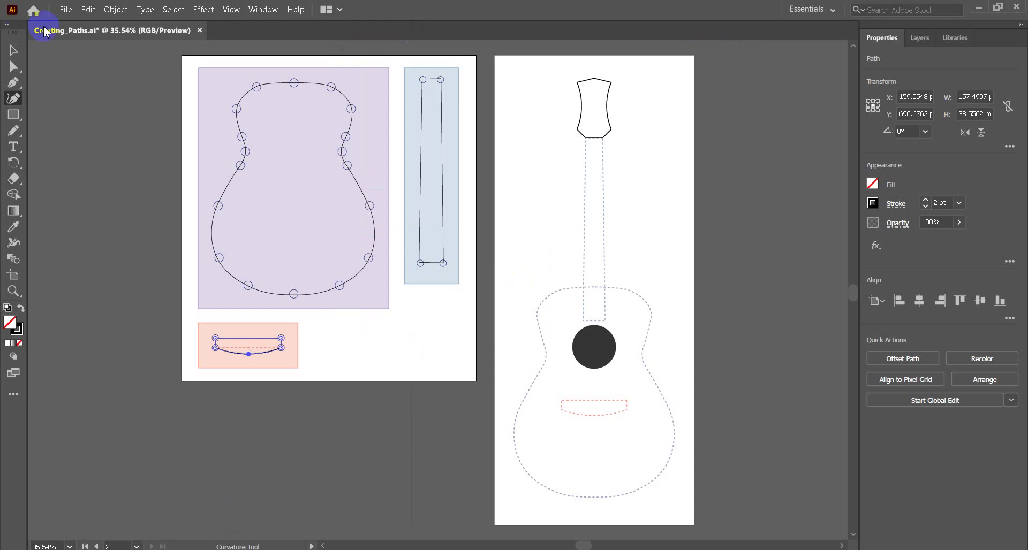
{"action": "left_click", "coordinate": [14, 50]}
{"action": "left_click_drag", "start_coordinate": [311, 184], "coordinate": [546, 367]}
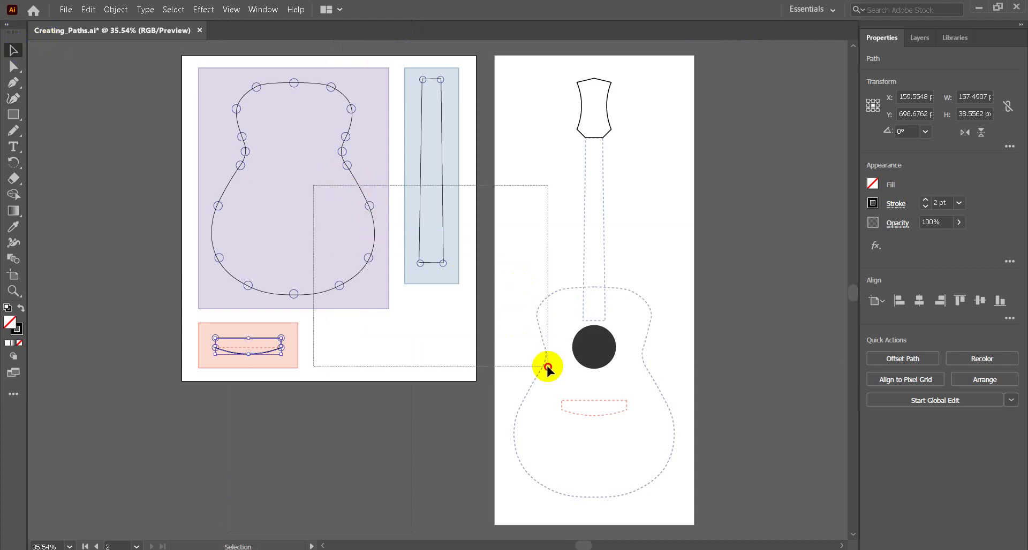
{"action": "left_click", "coordinate": [167, 160]}
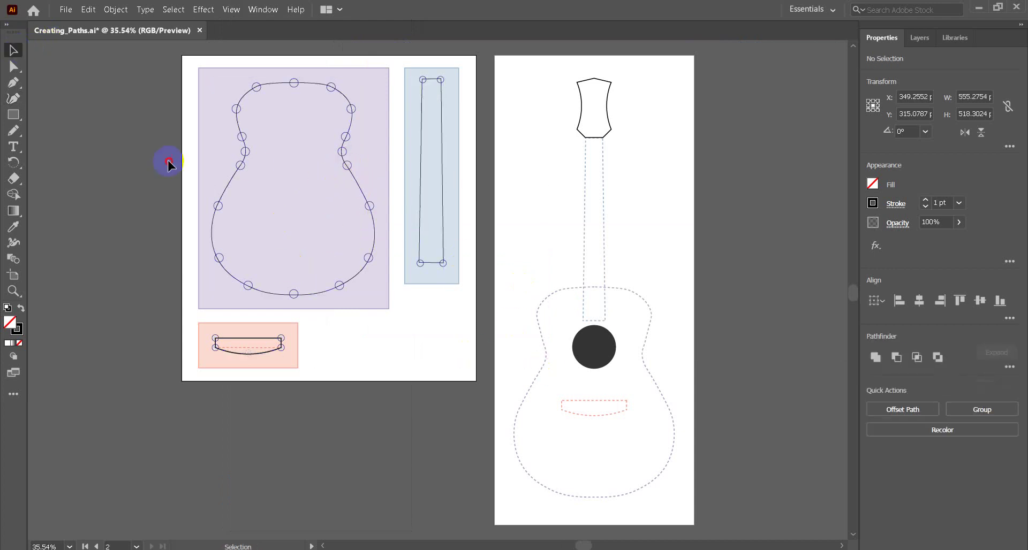
Move the body, neck and bridge onto their dashed outlines on the template artboard
{"action": "left_click_drag", "start_coordinate": [355, 177], "coordinate": [654, 379]}
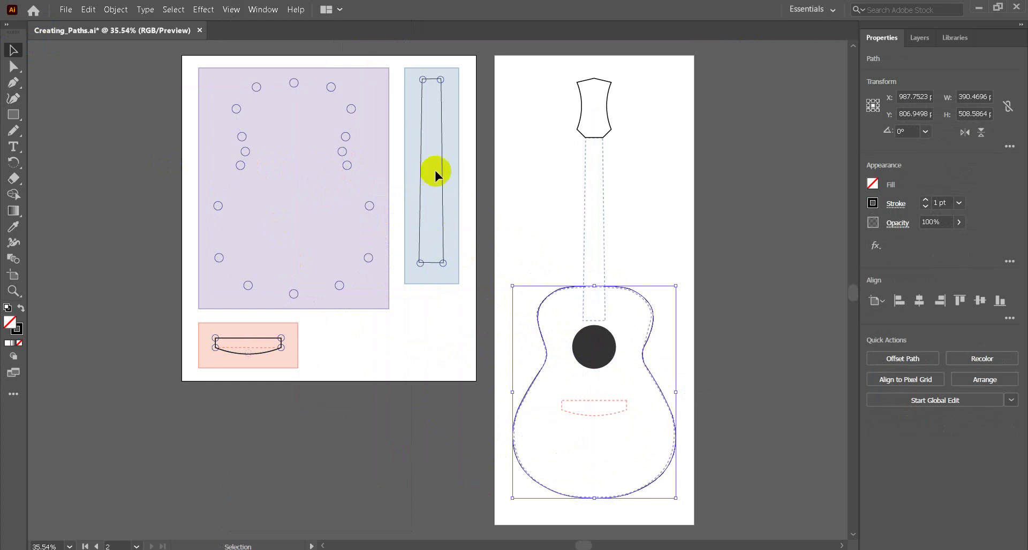
{"action": "mouse_move", "coordinate": [435, 170]}
{"action": "left_mouse_down"}
{"action": "mouse_move", "coordinate": [594, 219]}
{"action": "mouse_move", "coordinate": [606, 233]}
{"action": "left_mouse_up"}
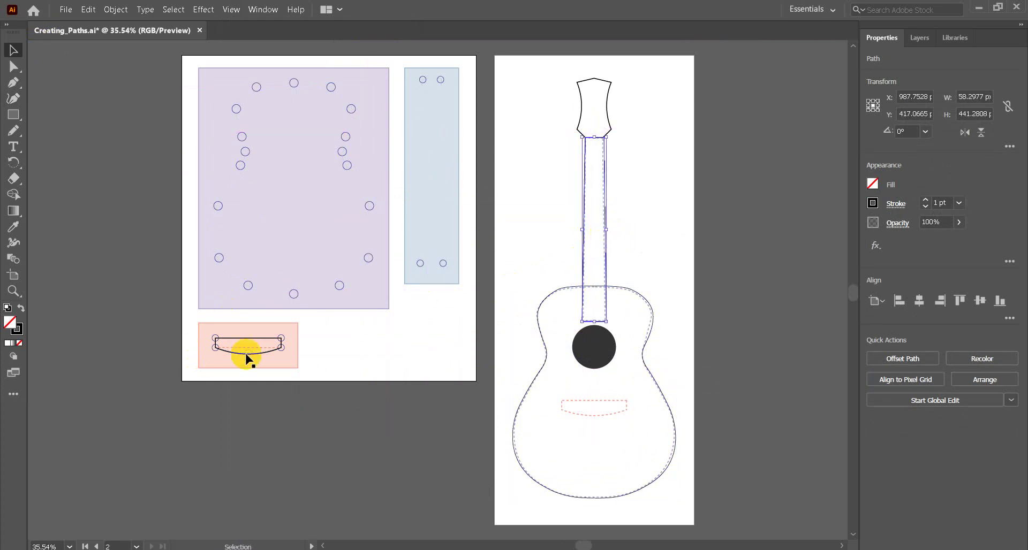
{"action": "left_click_drag", "start_coordinate": [257, 343], "coordinate": [598, 405]}
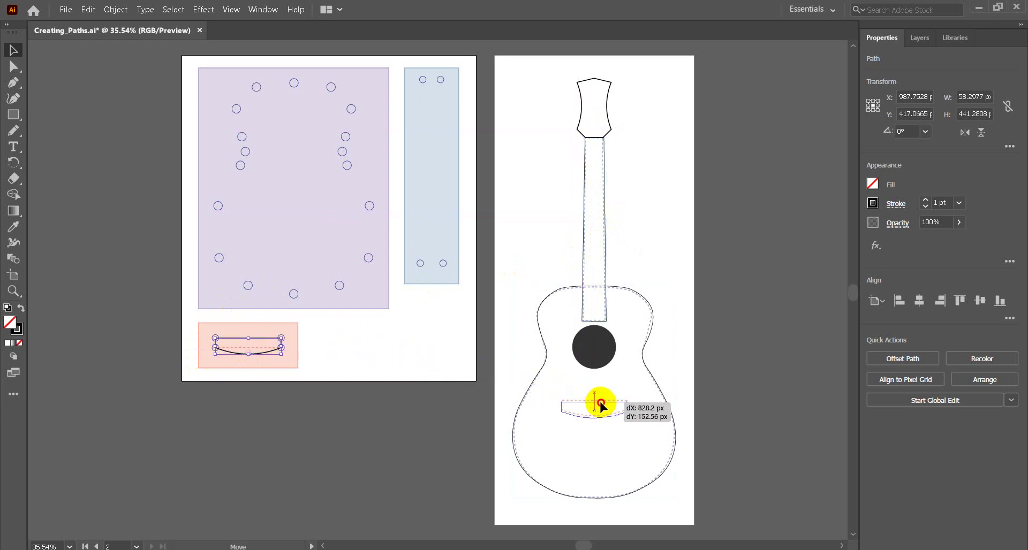
{"action": "left_click_drag", "start_coordinate": [598, 406], "coordinate": [602, 407]}
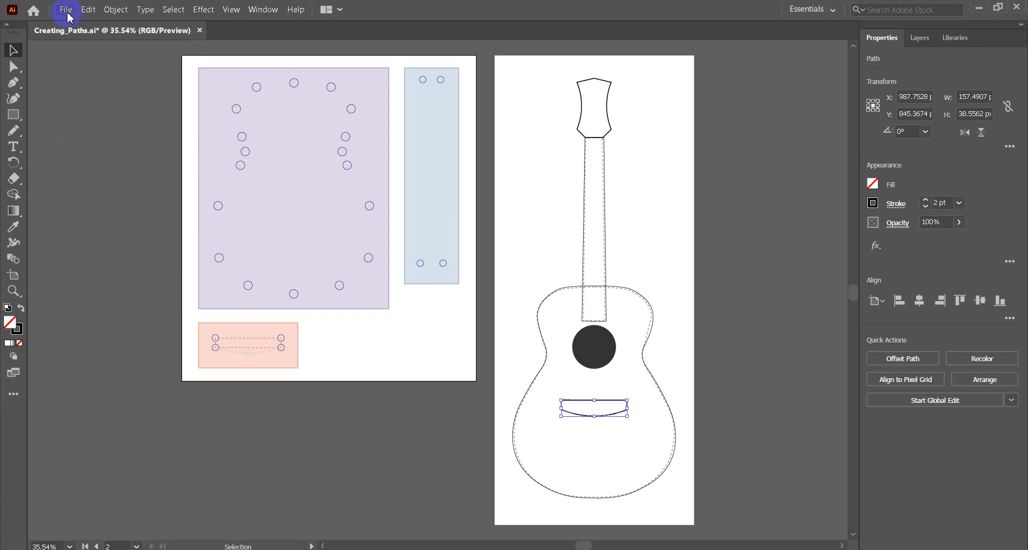
Discard changes to Creating_Paths.ai, close it, and open Editing_Paths.ai
{"action": "left_click", "coordinate": [199, 30]}
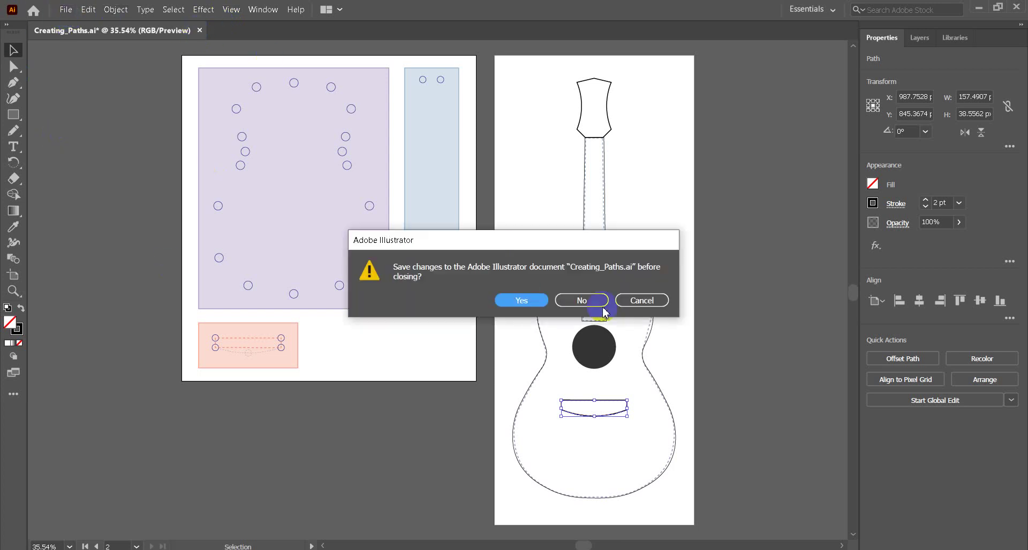
{"action": "left_click", "coordinate": [603, 305]}
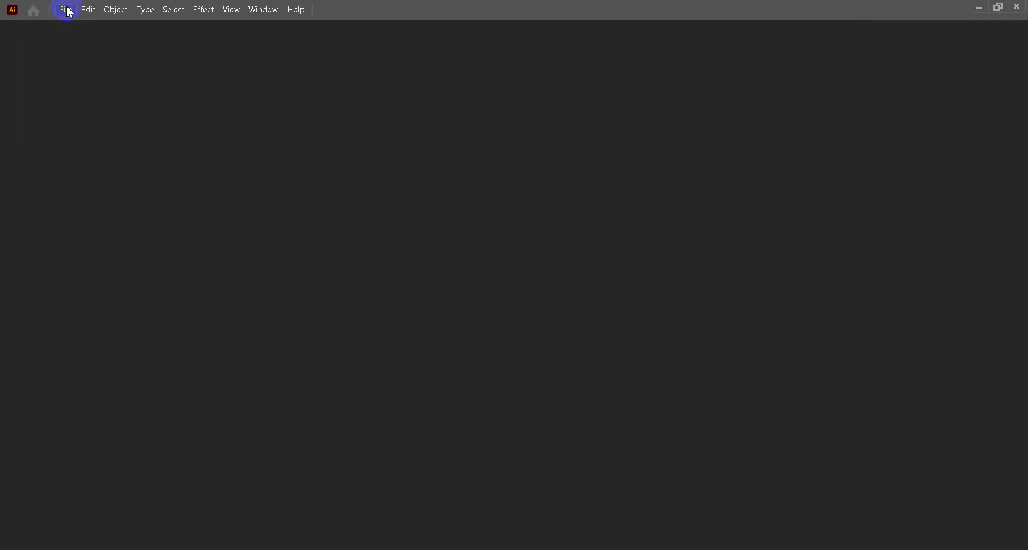
{"action": "left_click", "coordinate": [69, 10]}
{"action": "left_click", "coordinate": [33, 225]}
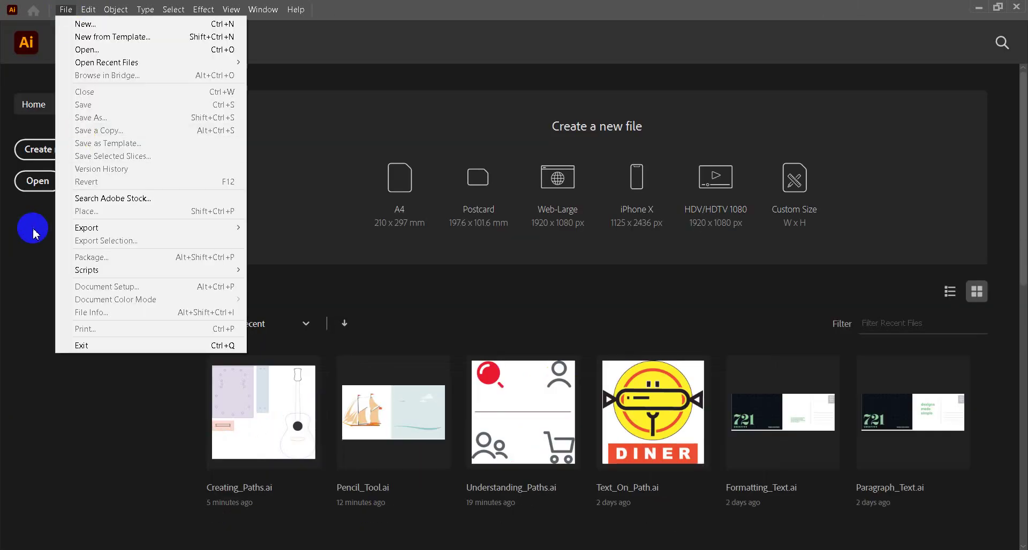
{"action": "left_click", "coordinate": [47, 183]}
{"action": "left_click", "coordinate": [40, 184]}
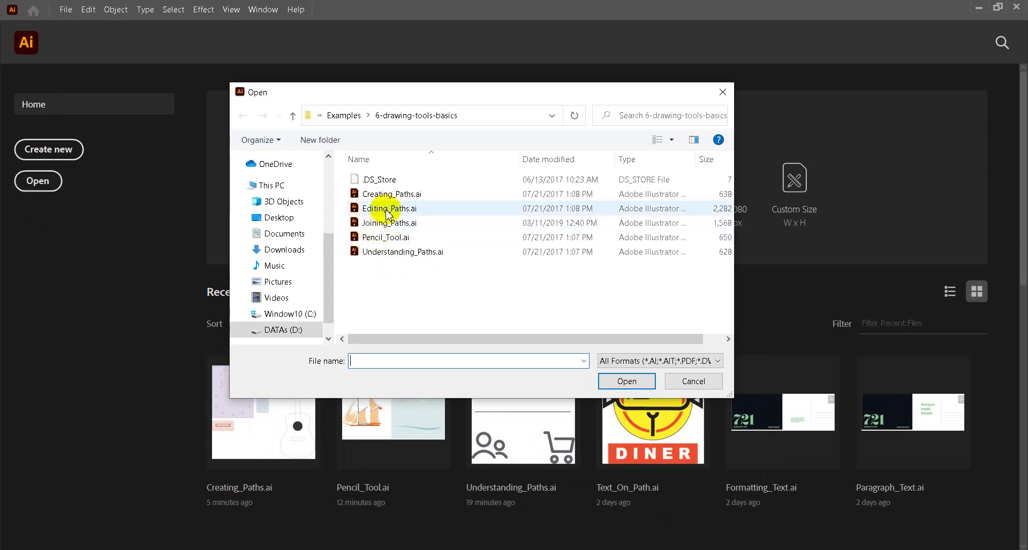
{"action": "left_click", "coordinate": [386, 210]}
{"action": "left_click", "coordinate": [621, 384]}
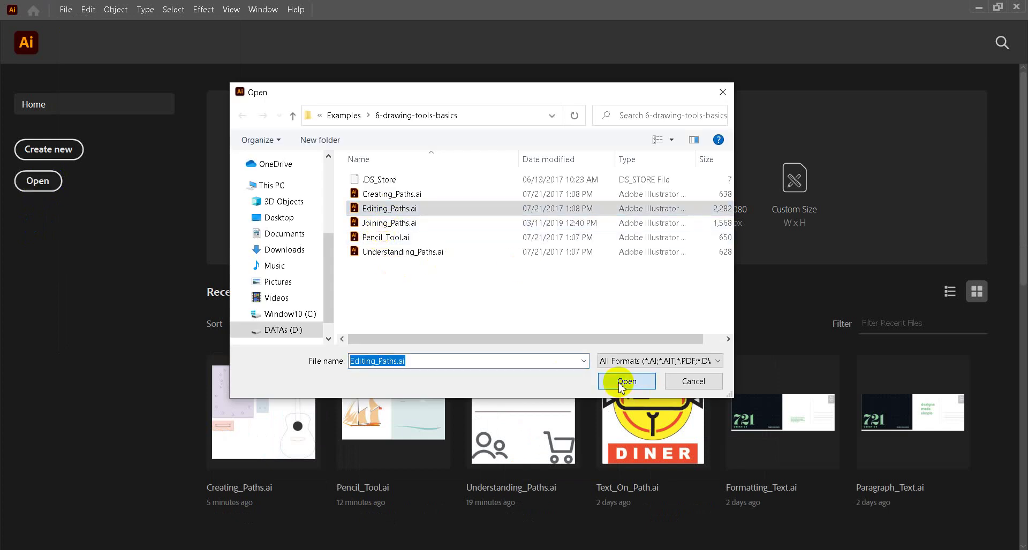
{"action": "left_click", "coordinate": [621, 384]}
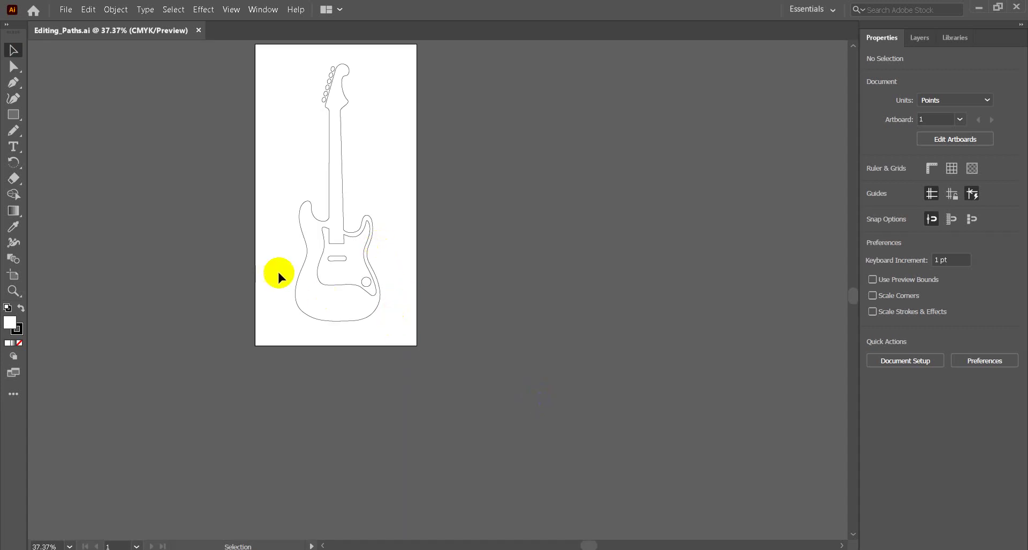
Zoom in on the guitar's lower body and its small circle, then back out slightly
{"action": "left_click", "coordinate": [16, 290]}
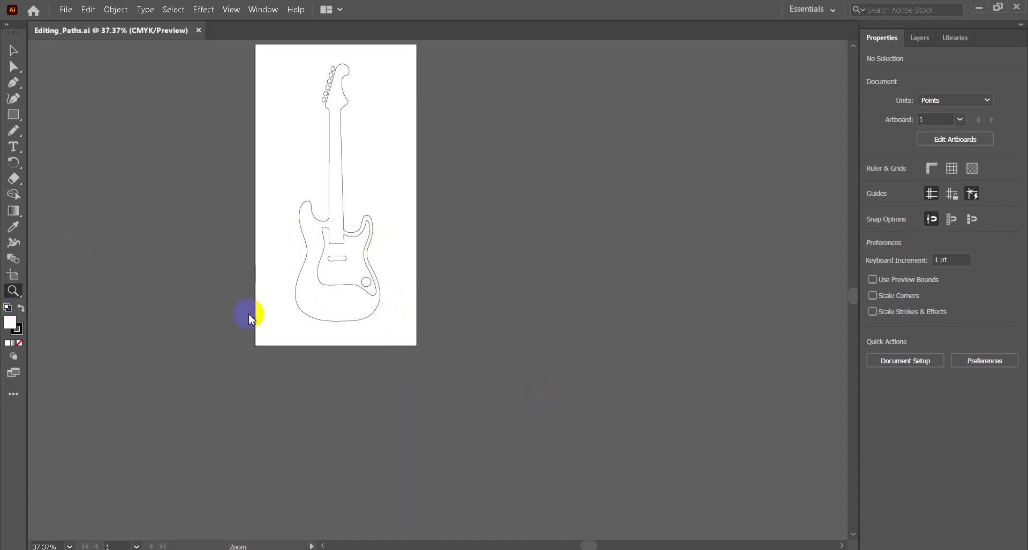
{"action": "left_click_drag", "start_coordinate": [292, 253], "coordinate": [457, 342]}
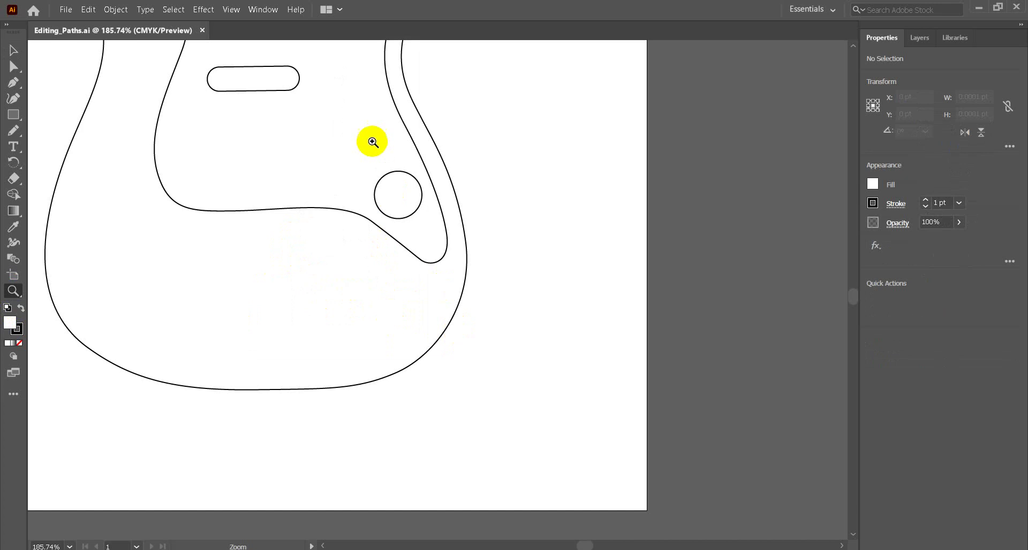
{"action": "left_click_drag", "start_coordinate": [296, 93], "coordinate": [508, 278]}
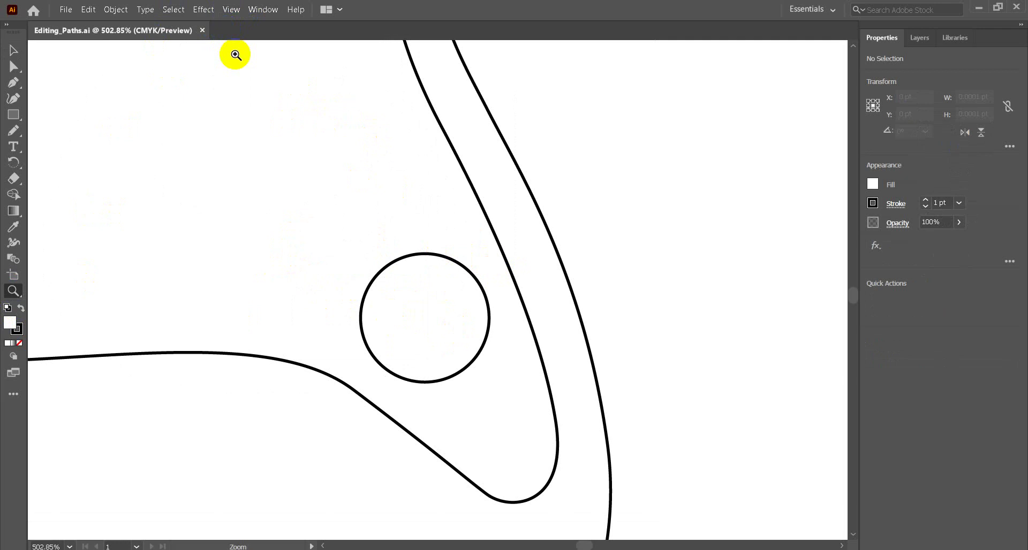
{"action": "left_click", "coordinate": [374, 272], "text": "alt"}
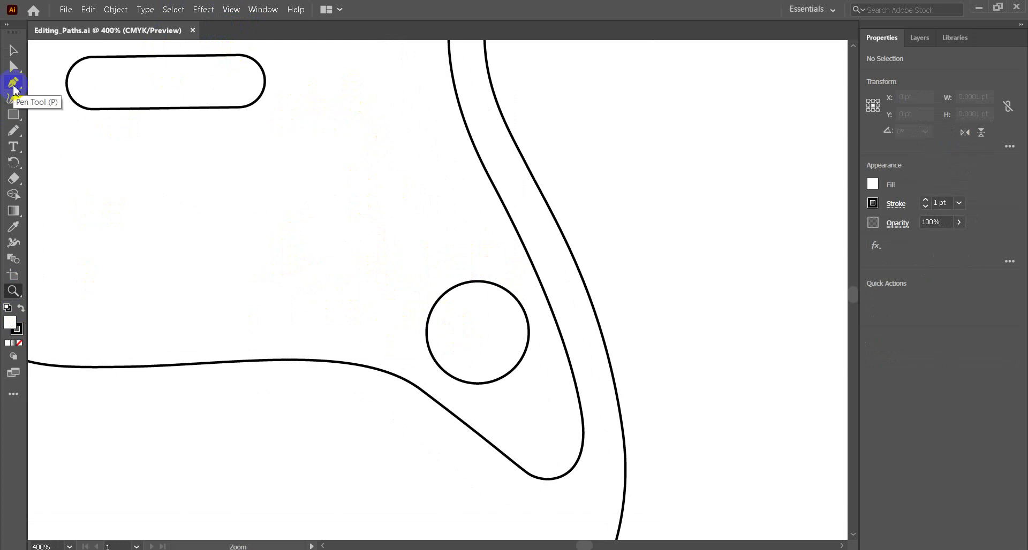
Drag the circle's left anchor outward and top anchor upward to form a rounded triangle
{"action": "left_click", "coordinate": [13, 67]}
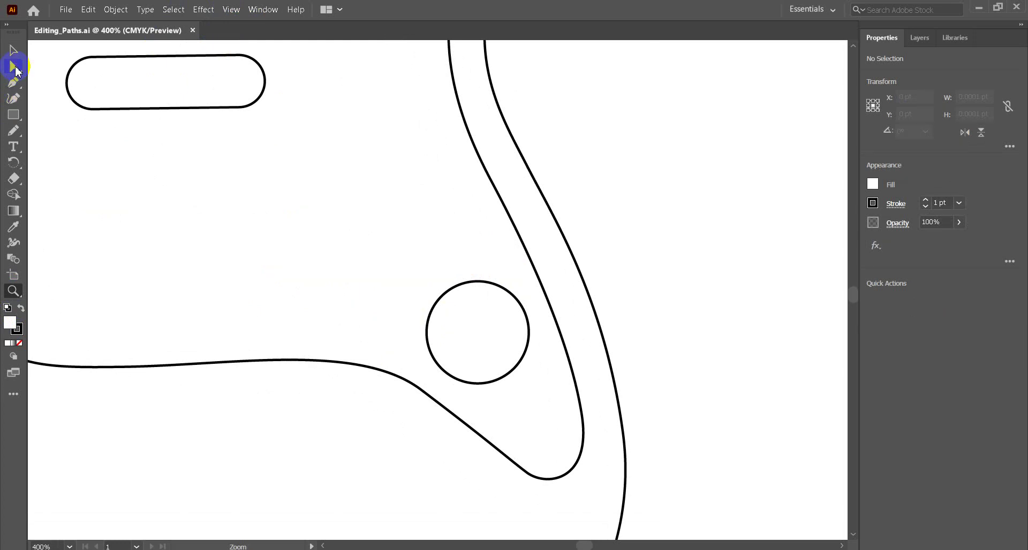
{"action": "left_click", "coordinate": [510, 375]}
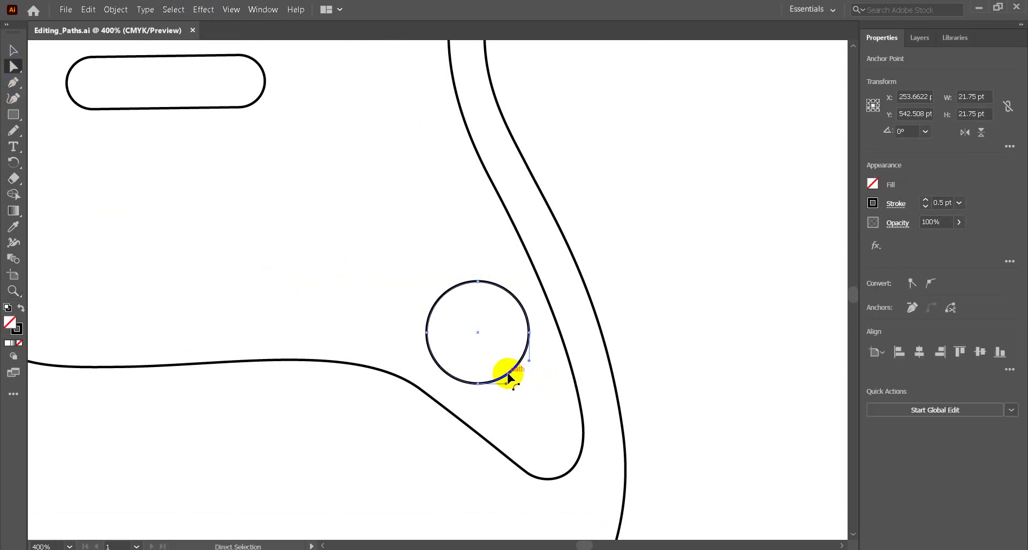
{"action": "left_click", "coordinate": [427, 333]}
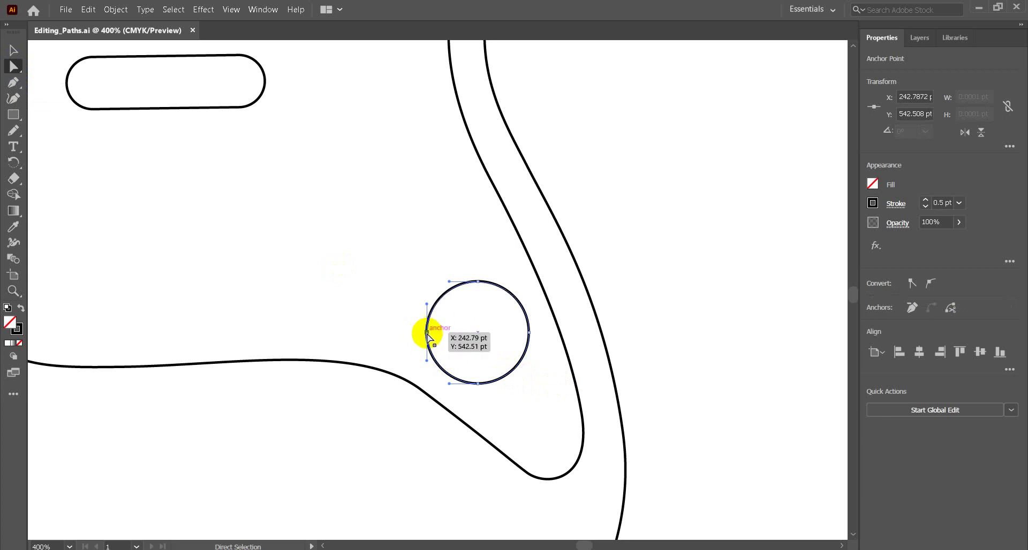
{"action": "left_click_drag", "start_coordinate": [427, 333], "coordinate": [394, 327]}
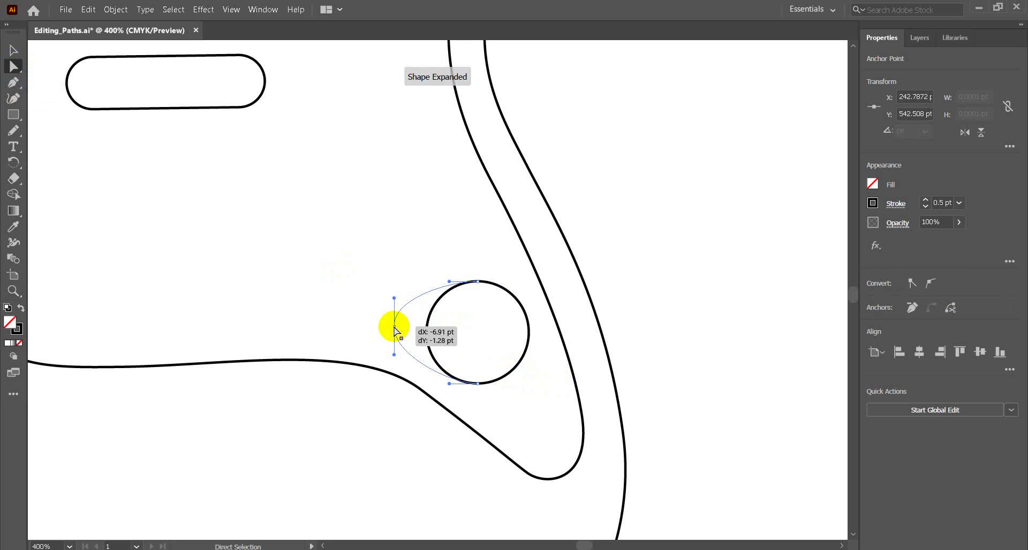
{"action": "left_click_drag", "start_coordinate": [478, 282], "coordinate": [479, 260]}
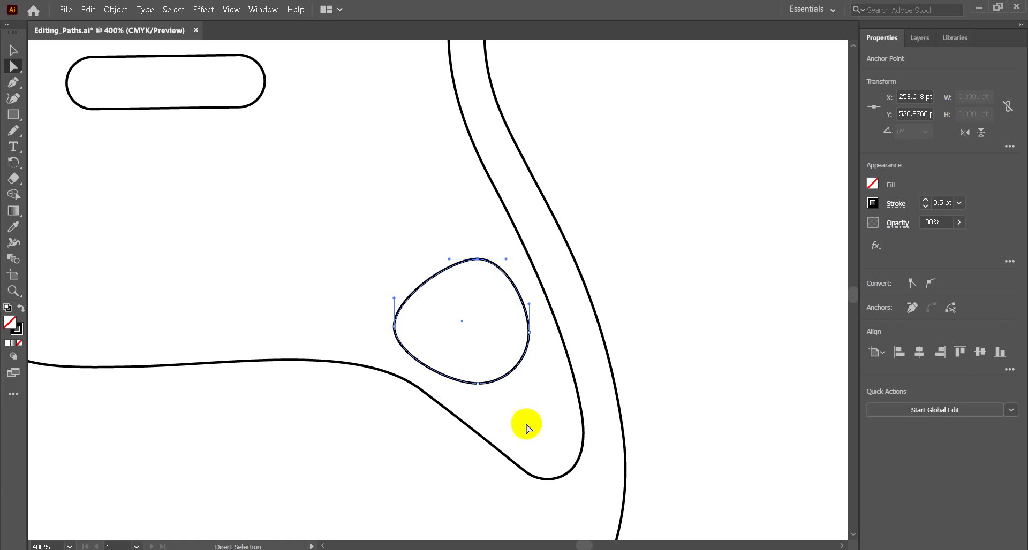
{"action": "left_click", "coordinate": [514, 373]}
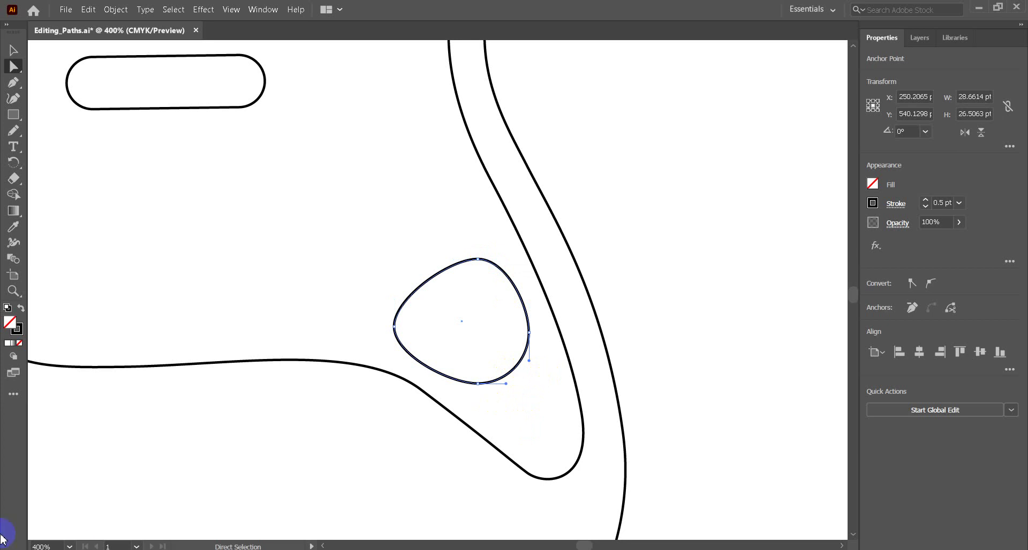
Pan and scroll up to bring the guitar's headstock into view
{"action": "left_click", "coordinate": [15, 297]}
{"action": "left_click", "coordinate": [64, 306]}
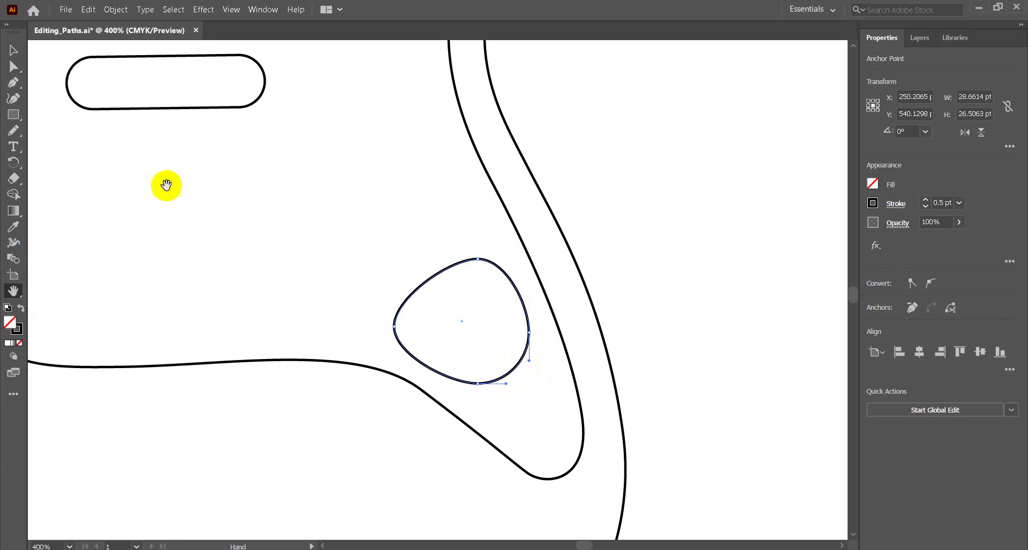
{"action": "left_click_drag", "start_coordinate": [308, 131], "coordinate": [507, 419]}
{"action": "left_click_drag", "start_coordinate": [466, 143], "coordinate": [560, 404]}
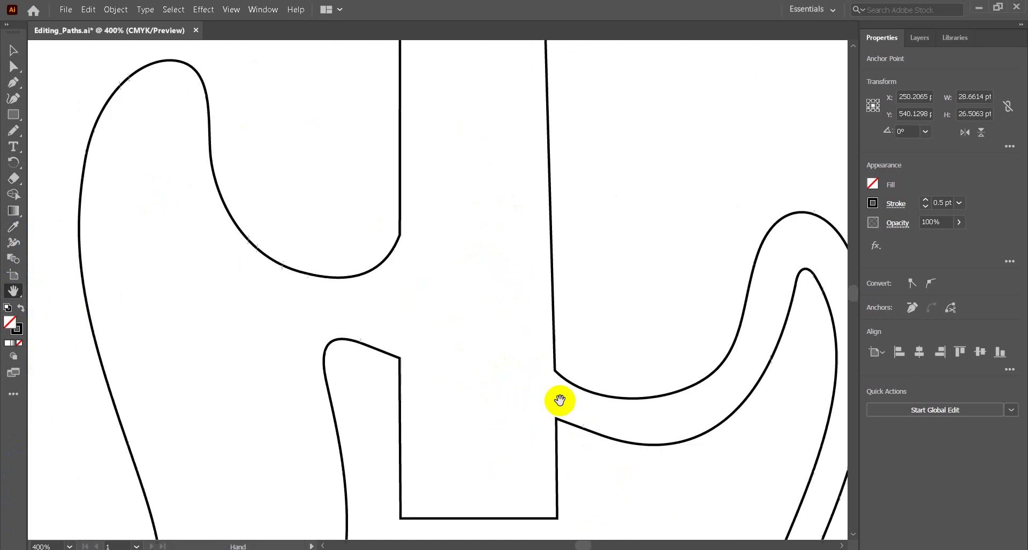
{"action": "scroll", "coordinate": [498, 308], "scroll_direction": "up", "scroll_amount": 5}
{"action": "scroll", "coordinate": [485, 251], "scroll_direction": "up", "scroll_amount": 3}
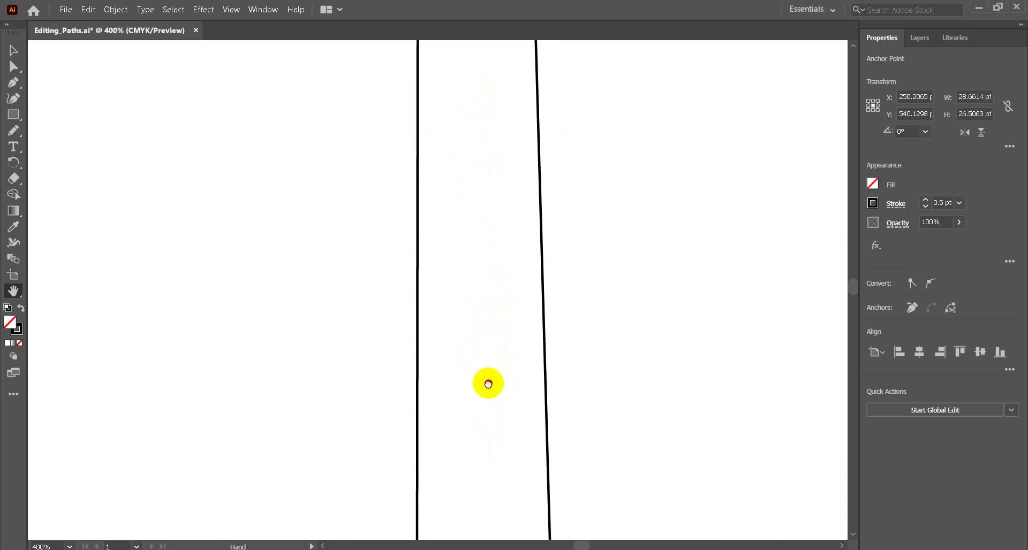
{"action": "scroll", "coordinate": [490, 214], "scroll_direction": "up", "scroll_amount": 5}
{"action": "scroll", "coordinate": [493, 126], "scroll_direction": "up", "scroll_amount": 5}
{"action": "scroll", "coordinate": [477, 306], "scroll_direction": "up", "scroll_amount": 1}
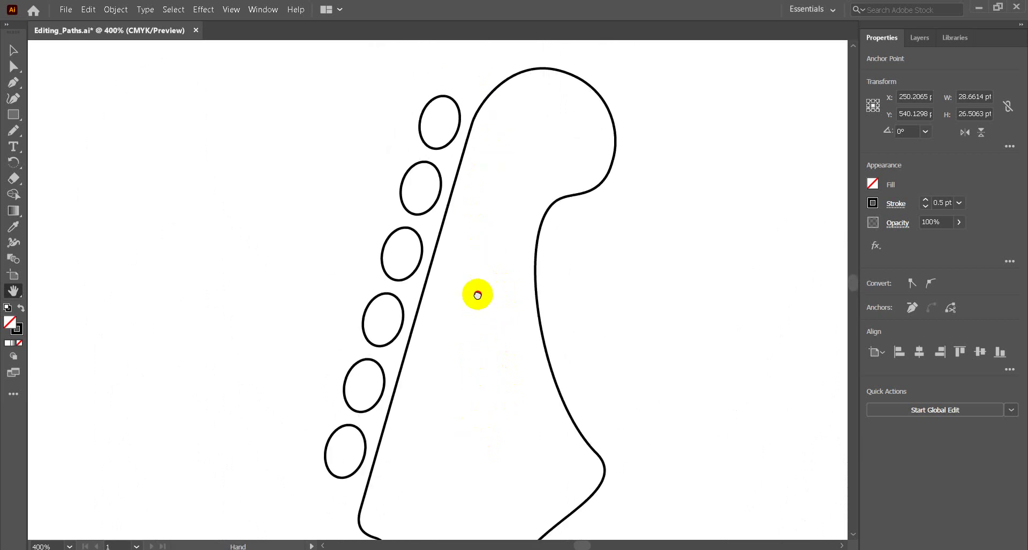
{"action": "scroll", "coordinate": [475, 294], "scroll_direction": "down", "scroll_amount": 1}
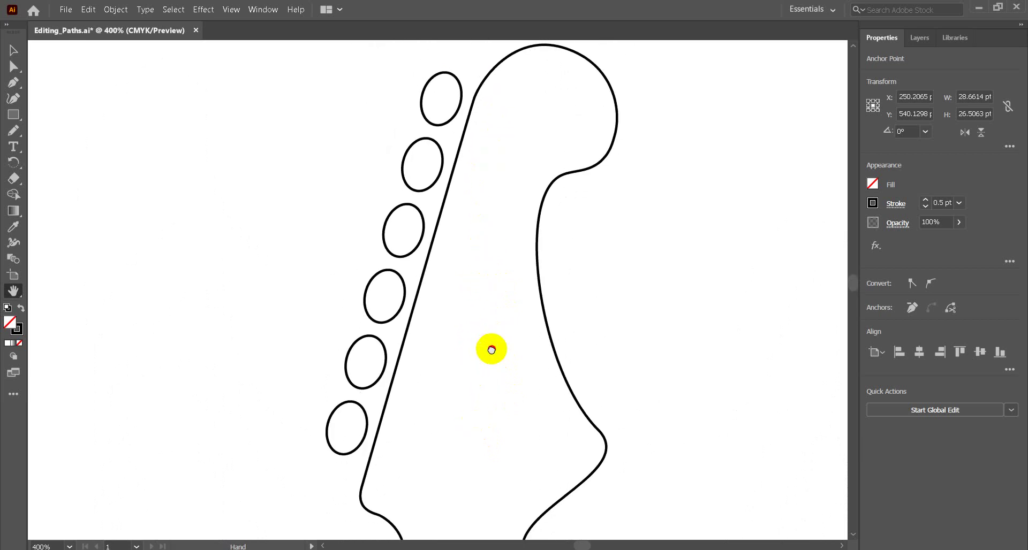
{"action": "scroll", "coordinate": [488, 345], "scroll_direction": "down", "scroll_amount": 1}
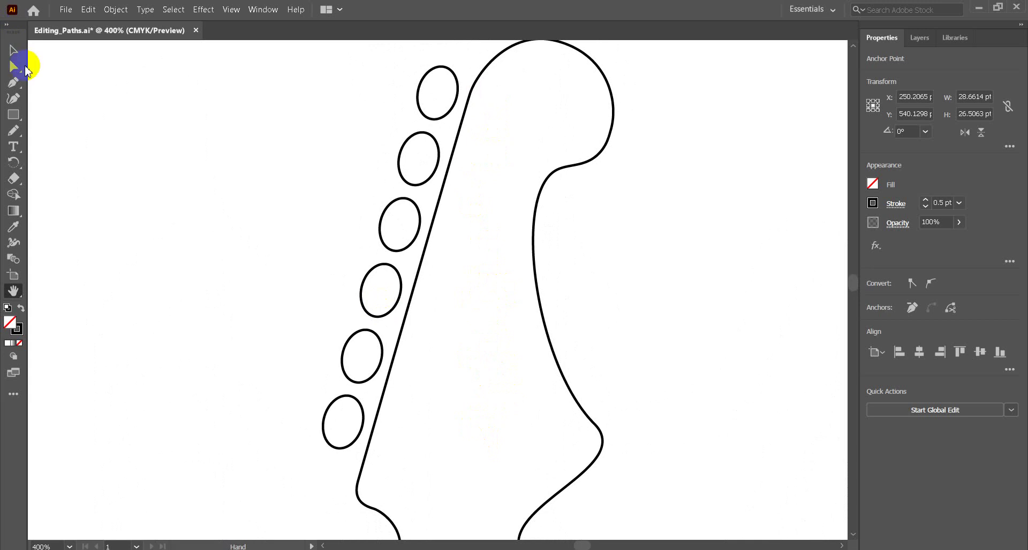
Drag the headstock's right curved segment inward to deepen its curve
{"action": "left_click", "coordinate": [12, 68]}
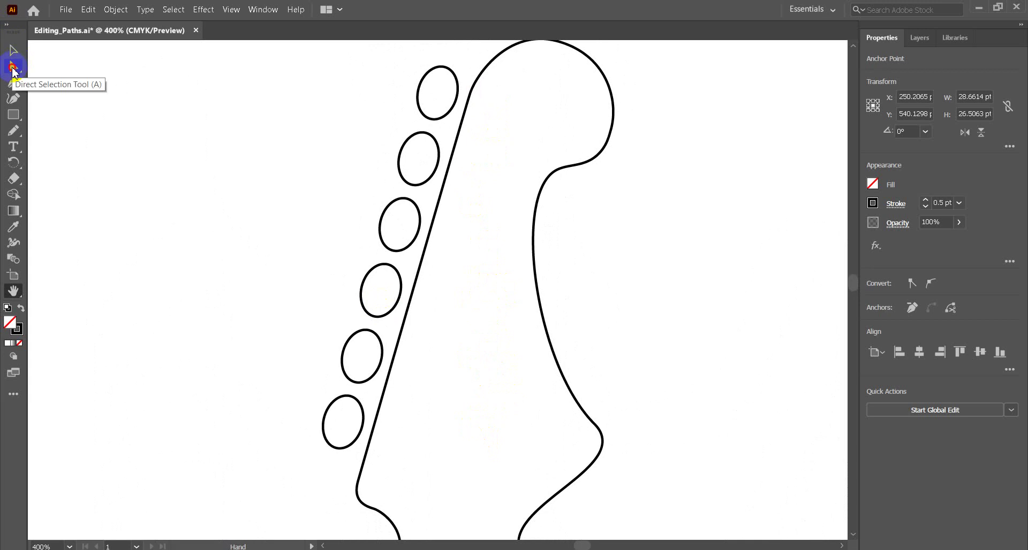
{"action": "left_click", "coordinate": [533, 280]}
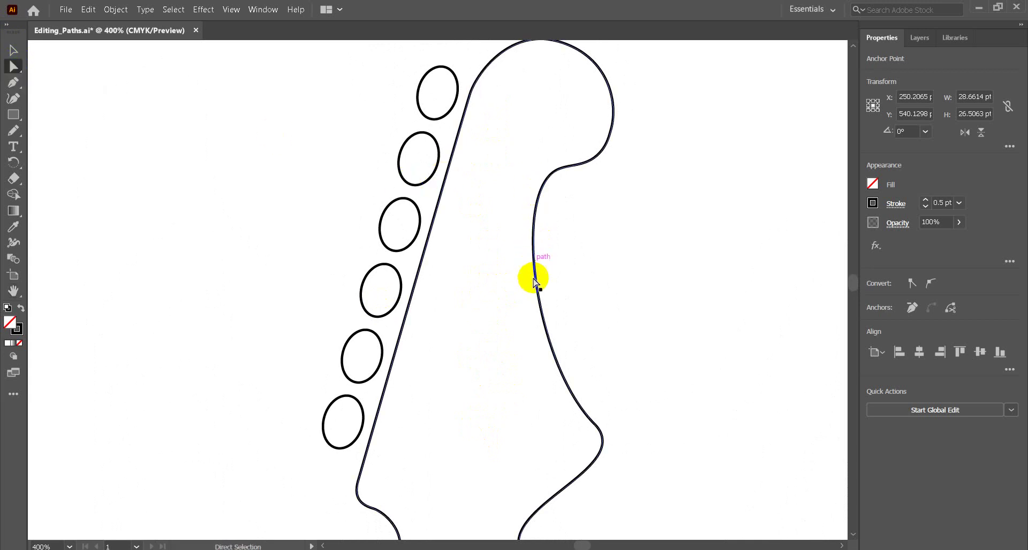
{"action": "left_click", "coordinate": [534, 281]}
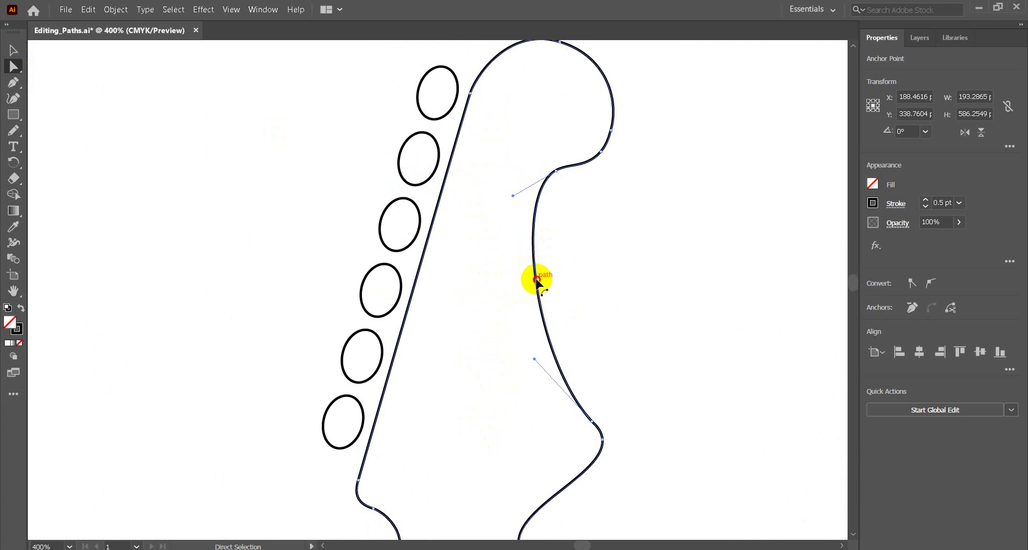
{"action": "mouse_move", "coordinate": [538, 279]}
{"action": "left_mouse_down"}
{"action": "mouse_move", "coordinate": [623, 276]}
{"action": "mouse_move", "coordinate": [556, 276]}
{"action": "mouse_move", "coordinate": [486, 294]}
{"action": "mouse_move", "coordinate": [489, 318]}
{"action": "mouse_move", "coordinate": [505, 320]}
{"action": "left_mouse_up"}
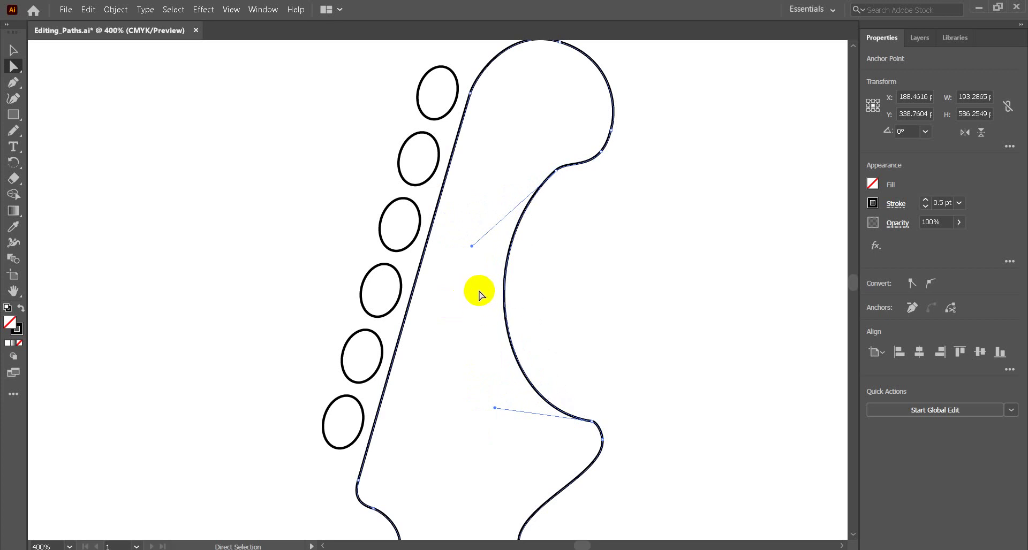
{"action": "left_click", "coordinate": [14, 291]}
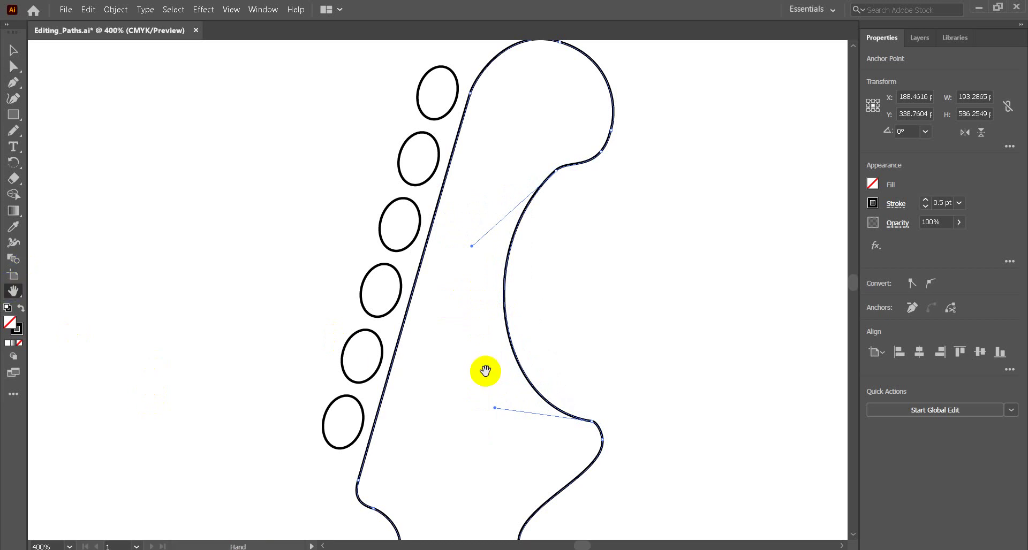
Scroll down to the neck-pocket area of the guitar body
{"action": "scroll", "coordinate": [488, 370], "scroll_direction": "down", "scroll_amount": 3}
{"action": "scroll", "coordinate": [490, 367], "scroll_direction": "down", "scroll_amount": 1}
{"action": "scroll", "coordinate": [505, 321], "scroll_direction": "down", "scroll_amount": 5}
{"action": "scroll", "coordinate": [532, 328], "scroll_direction": "down", "scroll_amount": 5}
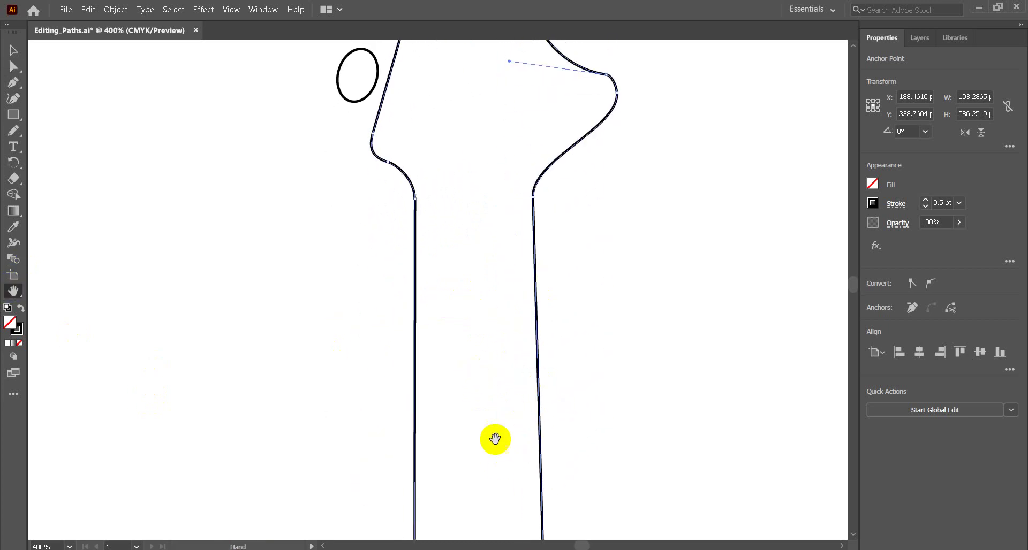
{"action": "scroll", "coordinate": [496, 438], "scroll_direction": "down", "scroll_amount": 5}
{"action": "scroll", "coordinate": [535, 401], "scroll_direction": "down", "scroll_amount": 3}
{"action": "scroll", "coordinate": [498, 294], "scroll_direction": "down", "scroll_amount": 2}
{"action": "scroll", "coordinate": [485, 268], "scroll_direction": "down", "scroll_amount": 3}
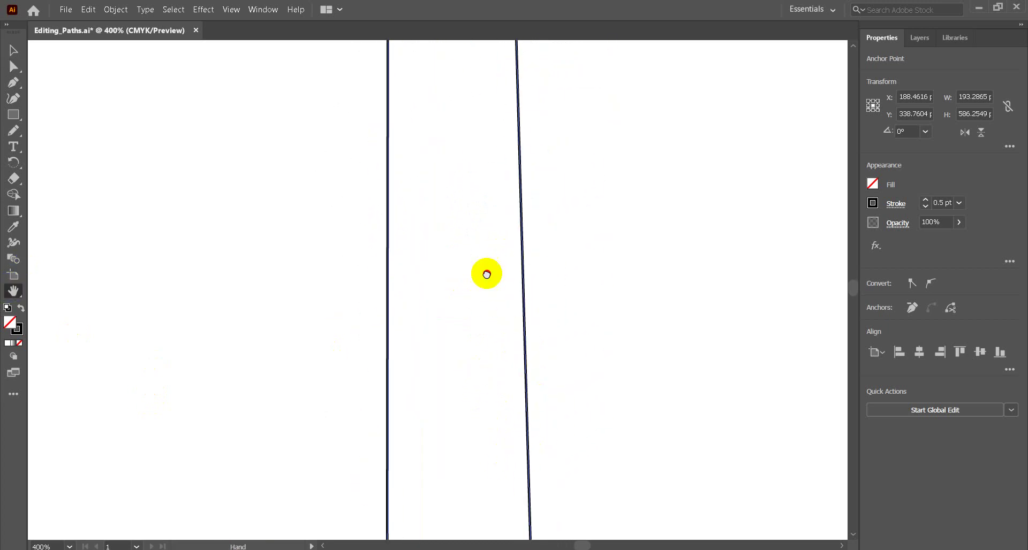
{"action": "scroll", "coordinate": [471, 375], "scroll_direction": "down", "scroll_amount": 3}
{"action": "scroll", "coordinate": [465, 420], "scroll_direction": "down", "scroll_amount": 3}
{"action": "scroll", "coordinate": [469, 413], "scroll_direction": "down", "scroll_amount": 3}
{"action": "scroll", "coordinate": [471, 321], "scroll_direction": "down", "scroll_amount": 3}
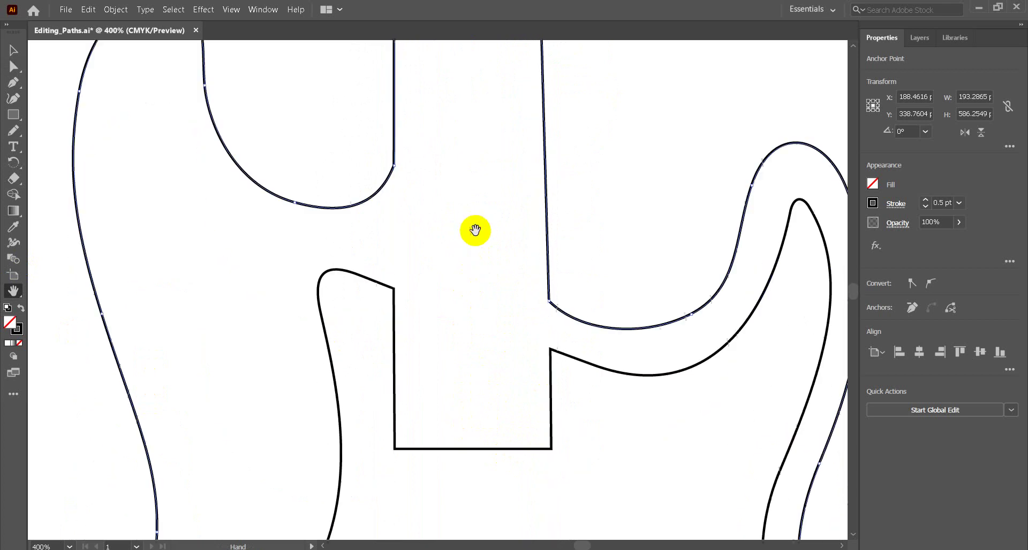
{"action": "scroll", "coordinate": [472, 305], "scroll_direction": "down", "scroll_amount": 3}
{"action": "scroll", "coordinate": [472, 375], "scroll_direction": "down", "scroll_amount": 1}
{"action": "scroll", "coordinate": [477, 364], "scroll_direction": "down", "scroll_amount": 1}
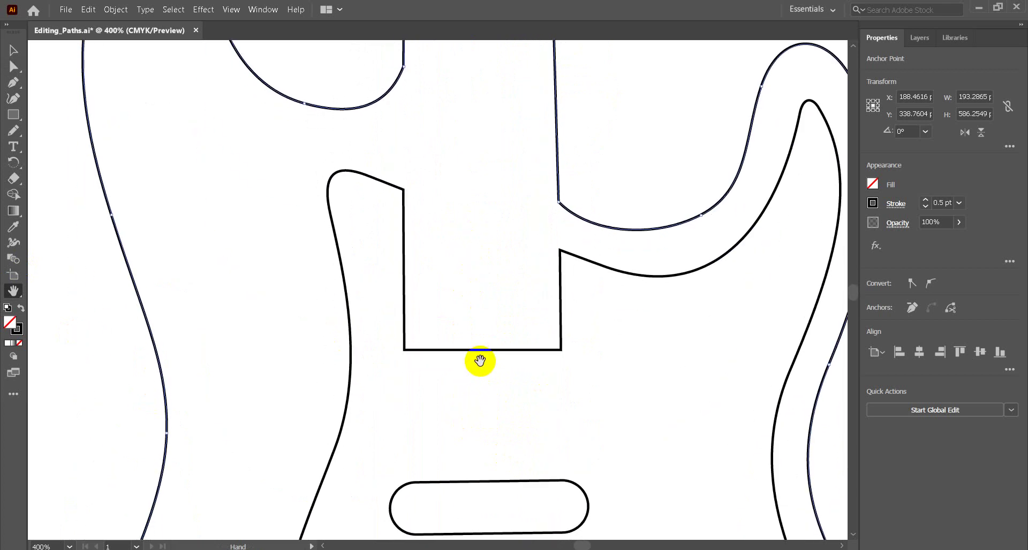
{"action": "left_click", "coordinate": [14, 145]}
Reshape the inner body's lower-left curve and raise the neck-pocket notch's bottom edge slightly
{"action": "left_click", "coordinate": [13, 67]}
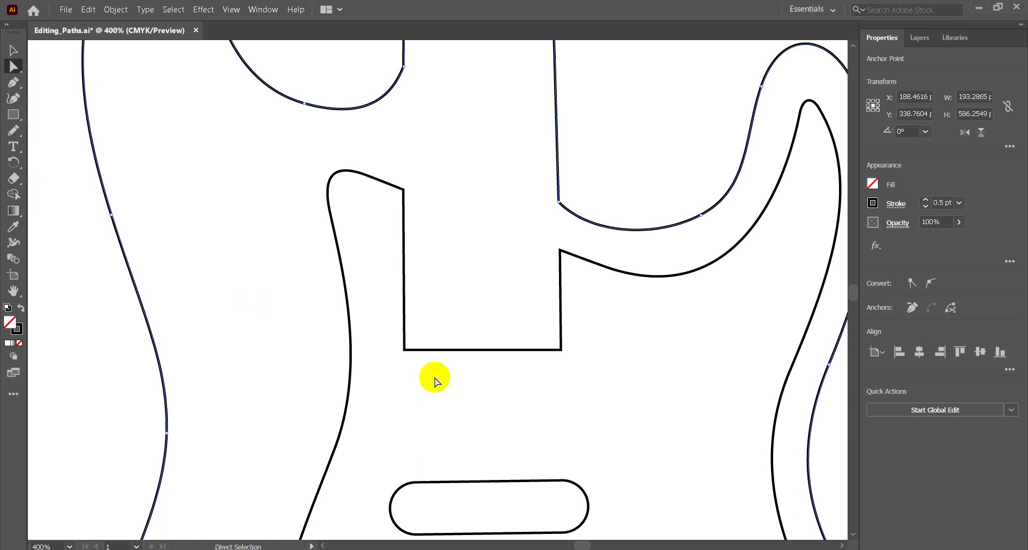
{"action": "left_click", "coordinate": [447, 351]}
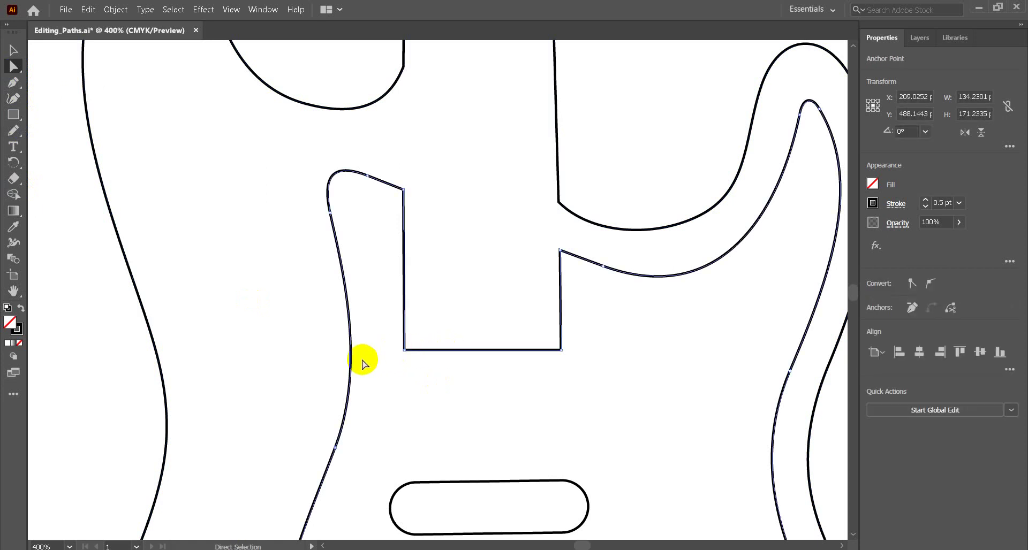
{"action": "left_click", "coordinate": [335, 448]}
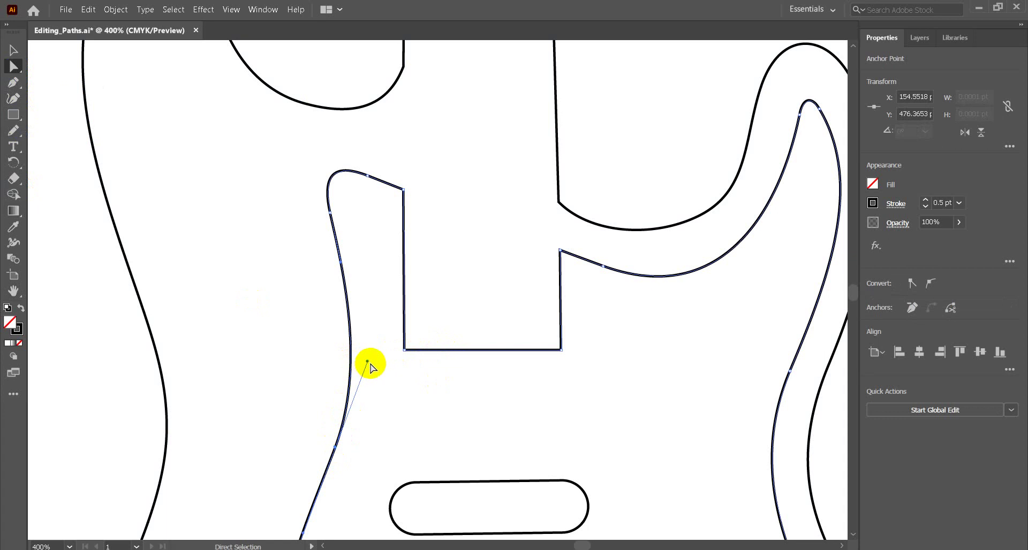
{"action": "left_click_drag", "start_coordinate": [367, 362], "coordinate": [399, 373]}
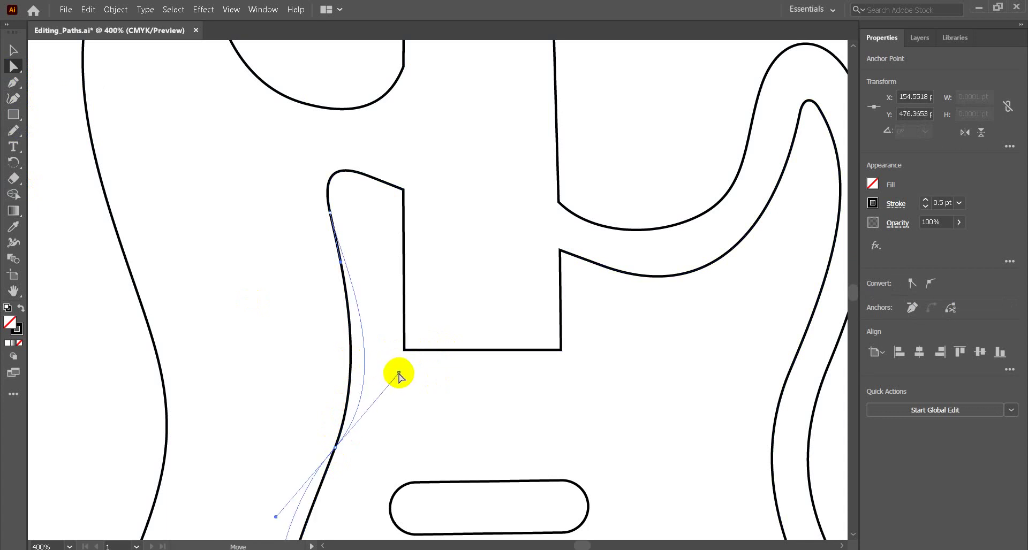
{"action": "left_click", "coordinate": [486, 351]}
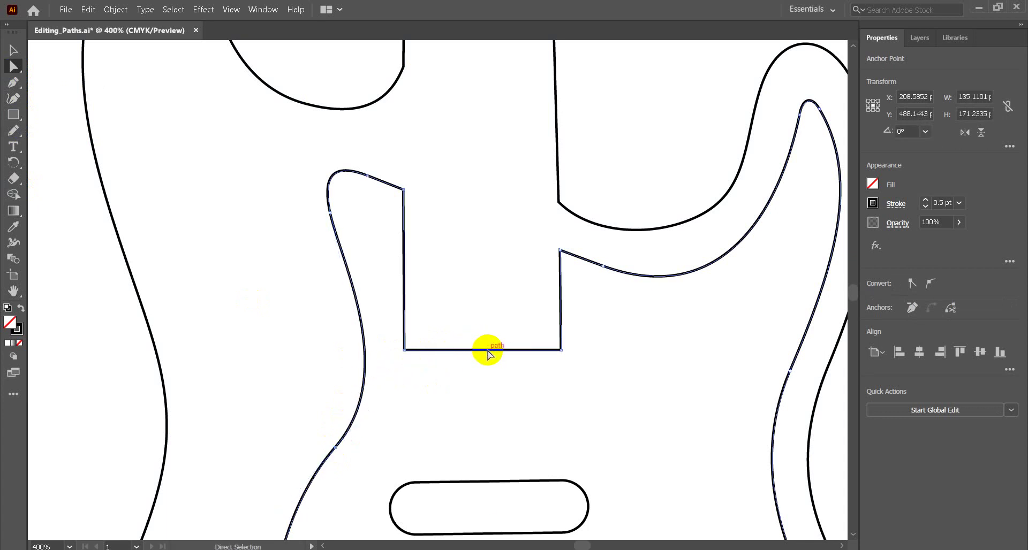
{"action": "mouse_move", "coordinate": [487, 352]}
{"action": "left_mouse_down"}
{"action": "mouse_move", "coordinate": [522, 360]}
{"action": "mouse_move", "coordinate": [494, 328]}
{"action": "mouse_move", "coordinate": [491, 344]}
{"action": "left_mouse_up"}
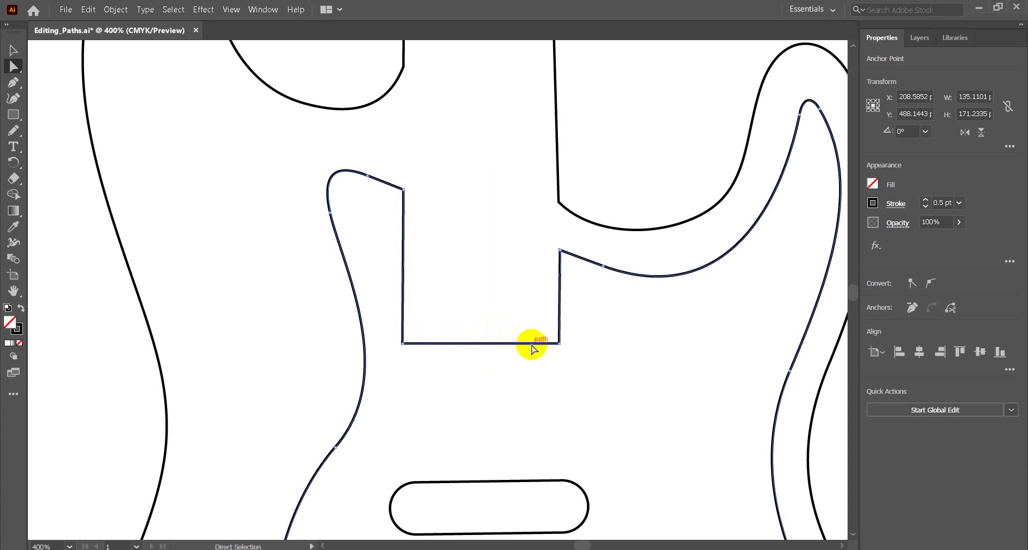
Scroll back up to the headstock and its tuning pegs, deselecting the body outline
{"action": "scroll", "coordinate": [530, 349], "scroll_direction": "up", "scroll_amount": 1}
{"action": "scroll", "coordinate": [522, 328], "scroll_direction": "up", "scroll_amount": 2}
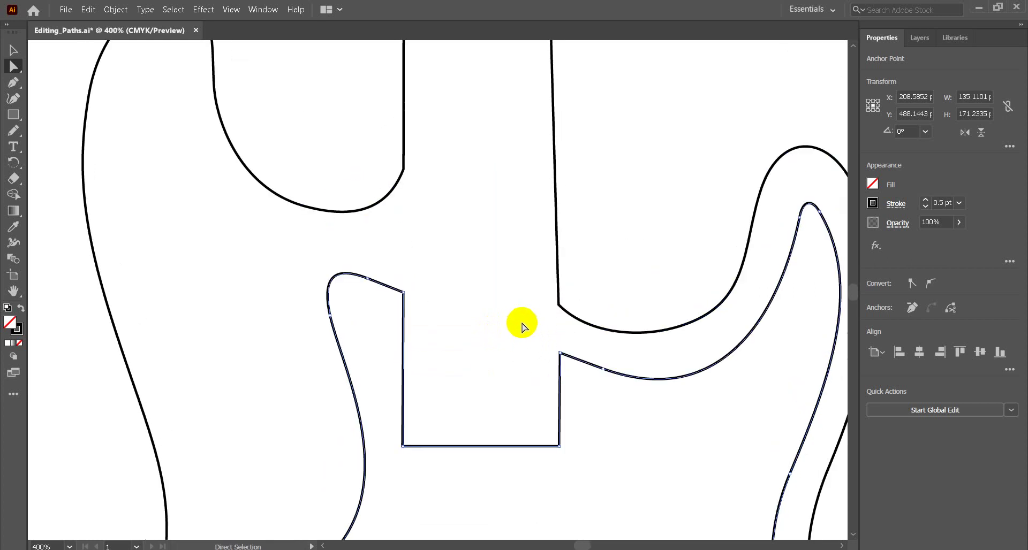
{"action": "scroll", "coordinate": [523, 321], "scroll_direction": "up", "scroll_amount": 3}
{"action": "scroll", "coordinate": [523, 321], "scroll_direction": "up", "scroll_amount": 2}
{"action": "scroll", "coordinate": [522, 321], "scroll_direction": "up", "scroll_amount": 3}
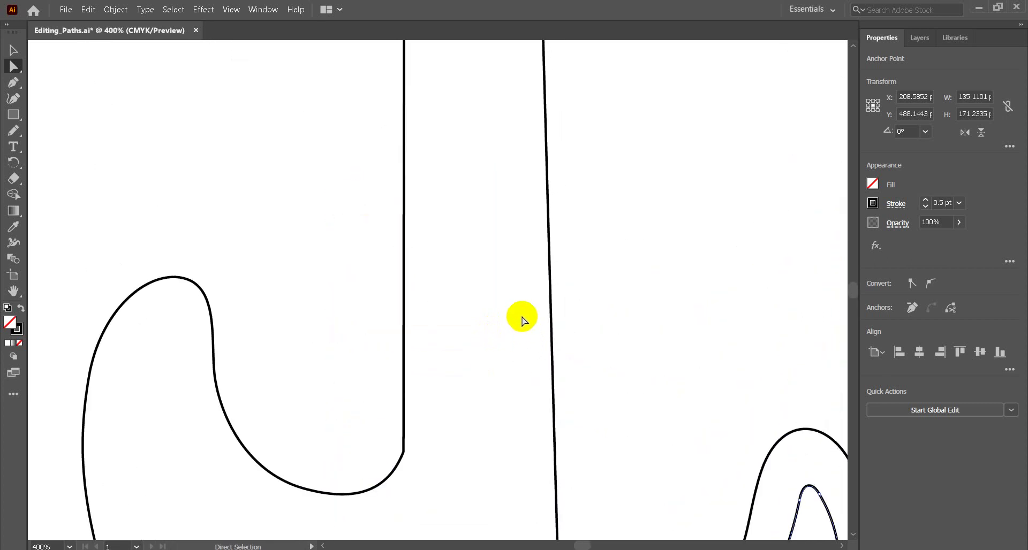
{"action": "scroll", "coordinate": [522, 322], "scroll_direction": "up", "scroll_amount": 3}
{"action": "scroll", "coordinate": [523, 322], "scroll_direction": "up", "scroll_amount": 2}
{"action": "scroll", "coordinate": [522, 321], "scroll_direction": "up", "scroll_amount": 3}
{"action": "scroll", "coordinate": [522, 320], "scroll_direction": "up", "scroll_amount": 3}
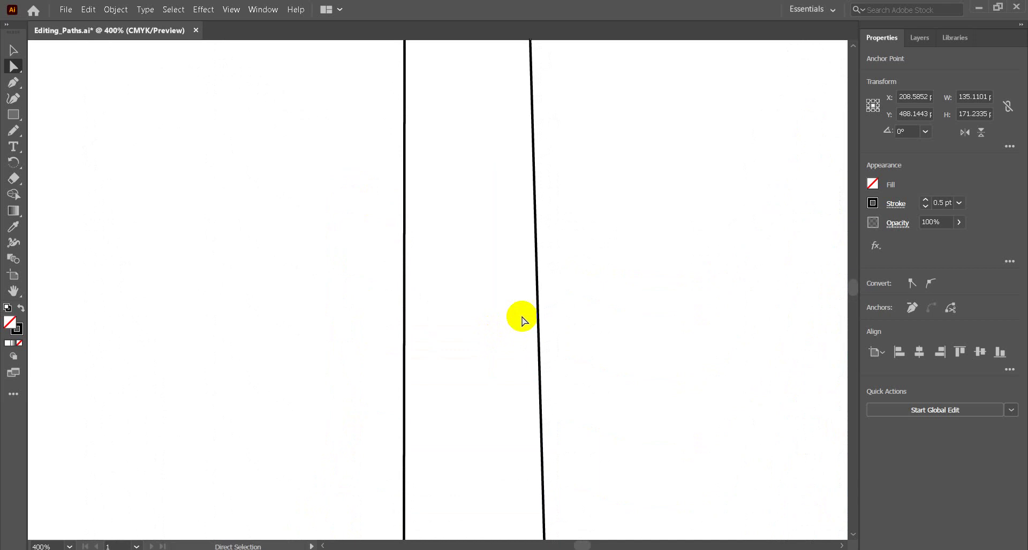
{"action": "scroll", "coordinate": [522, 320], "scroll_direction": "up", "scroll_amount": 2}
{"action": "scroll", "coordinate": [522, 320], "scroll_direction": "up", "scroll_amount": 3}
{"action": "scroll", "coordinate": [522, 320], "scroll_direction": "up", "scroll_amount": 2}
{"action": "scroll", "coordinate": [522, 320], "scroll_direction": "up", "scroll_amount": 3}
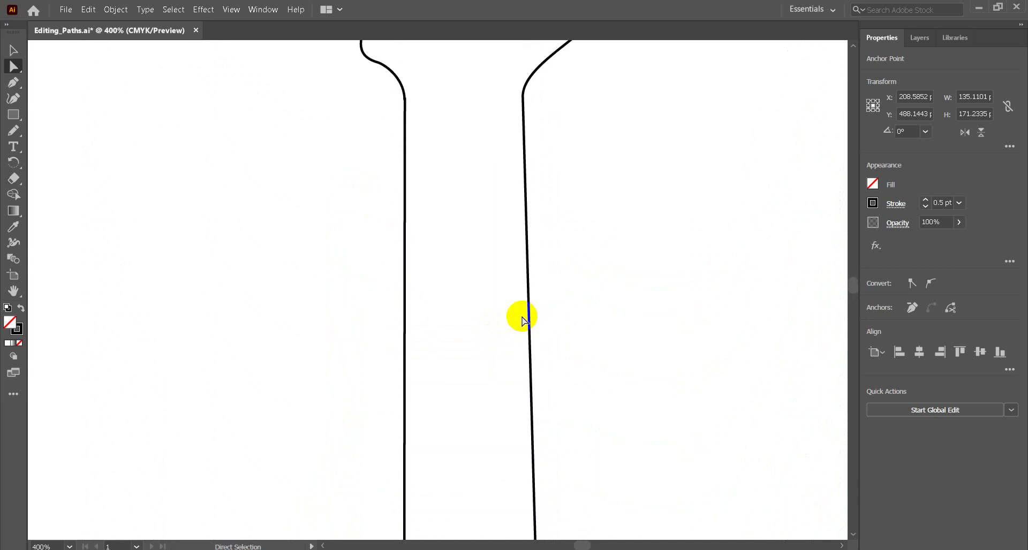
{"action": "scroll", "coordinate": [522, 320], "scroll_direction": "up", "scroll_amount": 2}
{"action": "scroll", "coordinate": [522, 320], "scroll_direction": "up", "scroll_amount": 3}
{"action": "scroll", "coordinate": [522, 321], "scroll_direction": "up", "scroll_amount": 2}
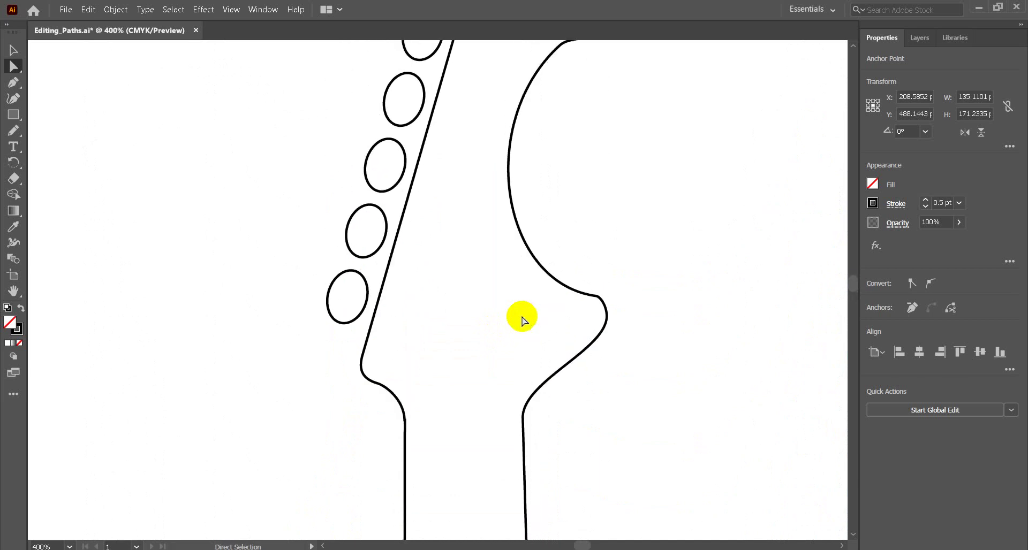
{"action": "scroll", "coordinate": [523, 320], "scroll_direction": "up", "scroll_amount": 2}
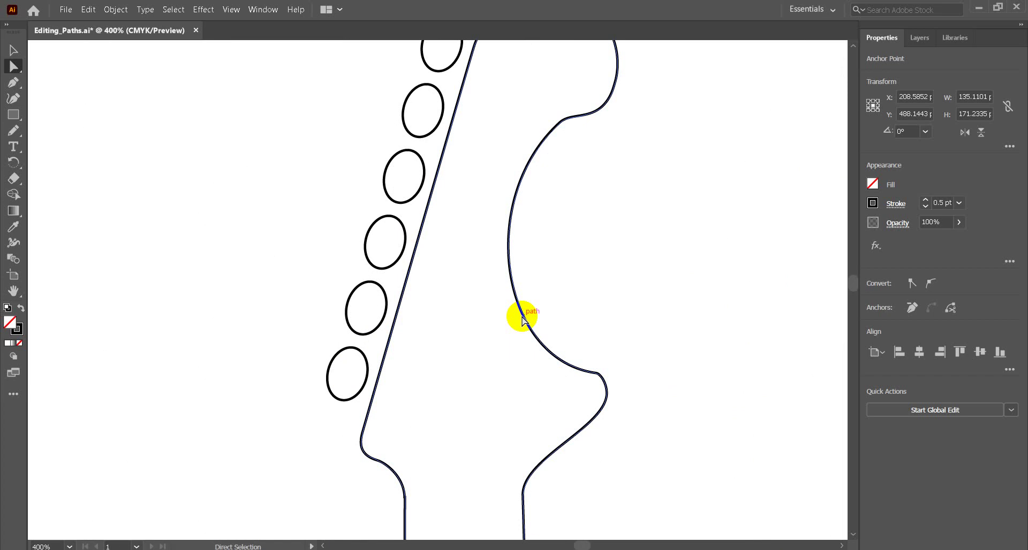
{"action": "left_click", "coordinate": [494, 325]}
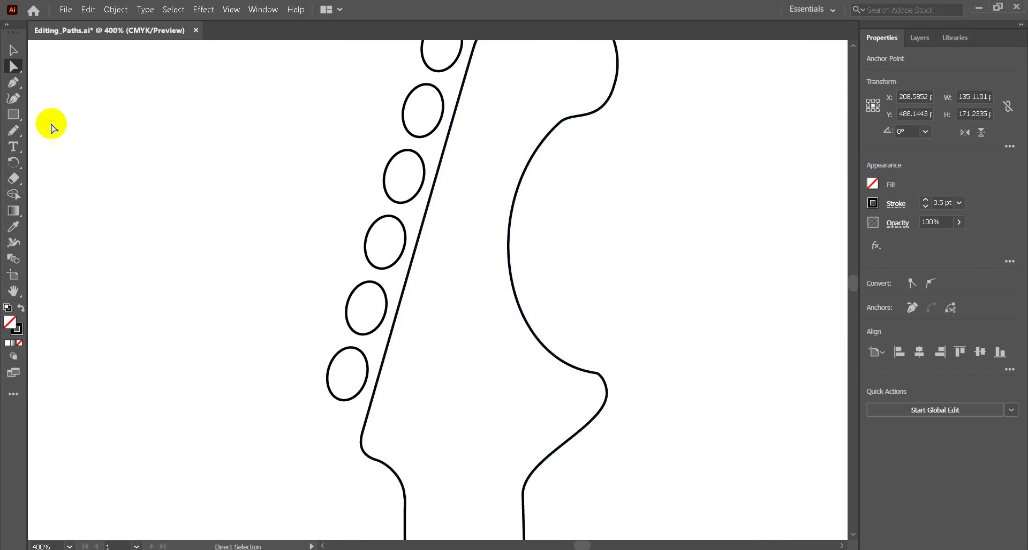
{"action": "left_click", "coordinate": [14, 98]}
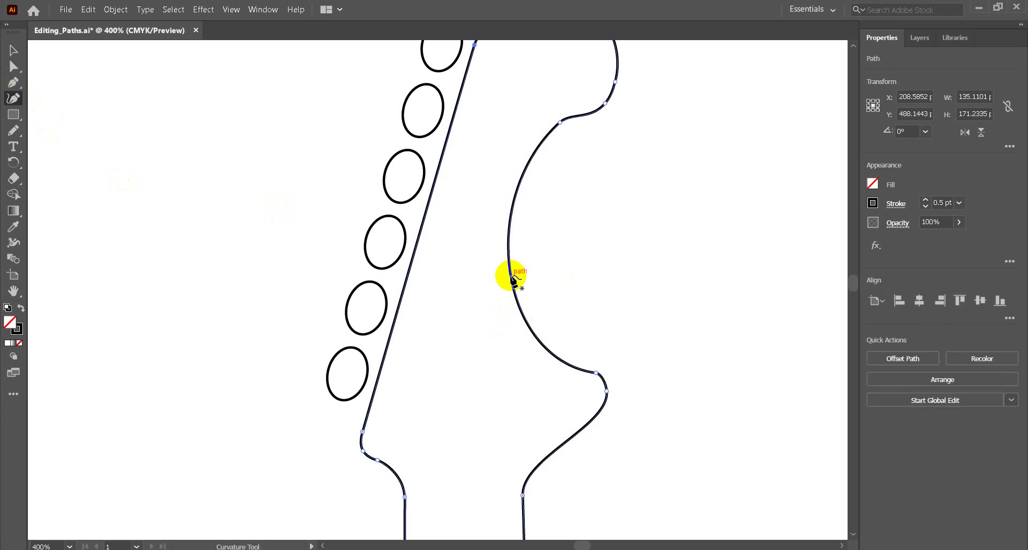
Add and drag Curvature points on the headstock's right edge to form a gentle S-curve
{"action": "left_click", "coordinate": [513, 279]}
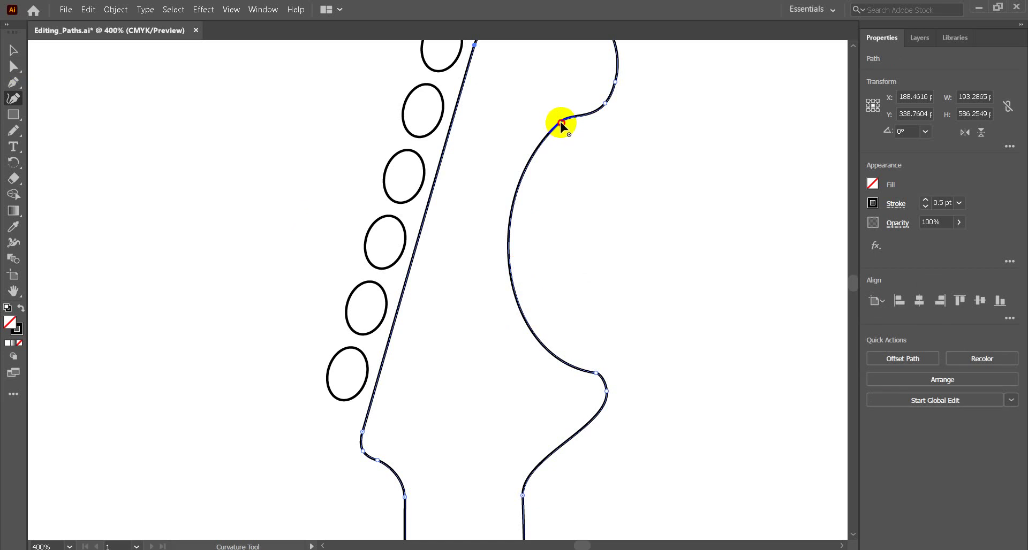
{"action": "left_click_drag", "start_coordinate": [560, 123], "coordinate": [562, 133]}
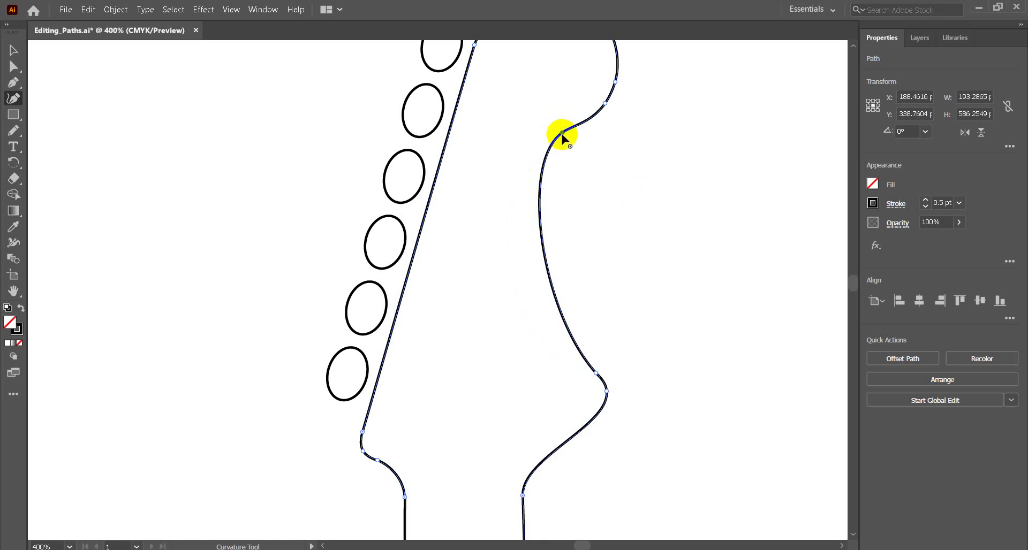
{"action": "left_click_drag", "start_coordinate": [561, 134], "coordinate": [561, 107]}
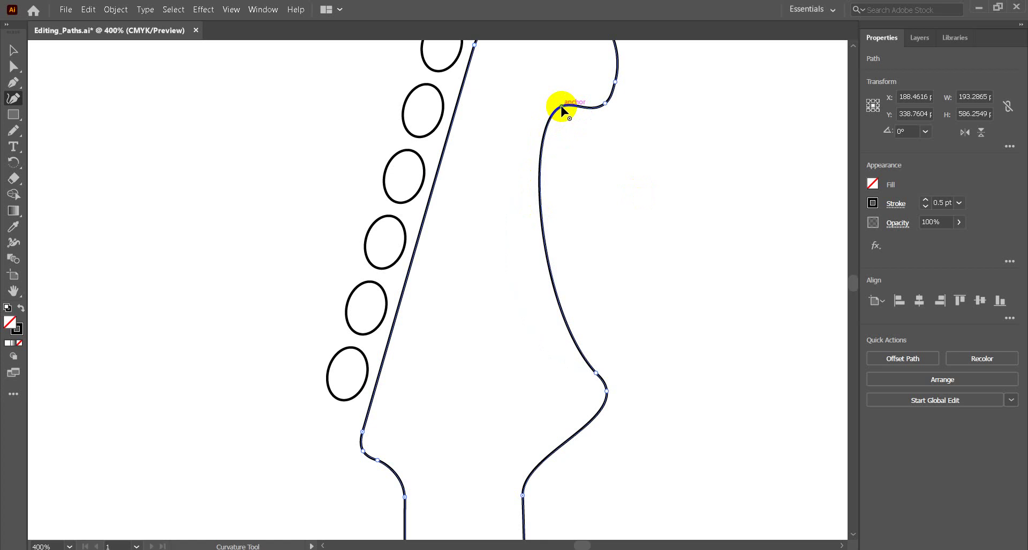
{"action": "left_click", "coordinate": [595, 373]}
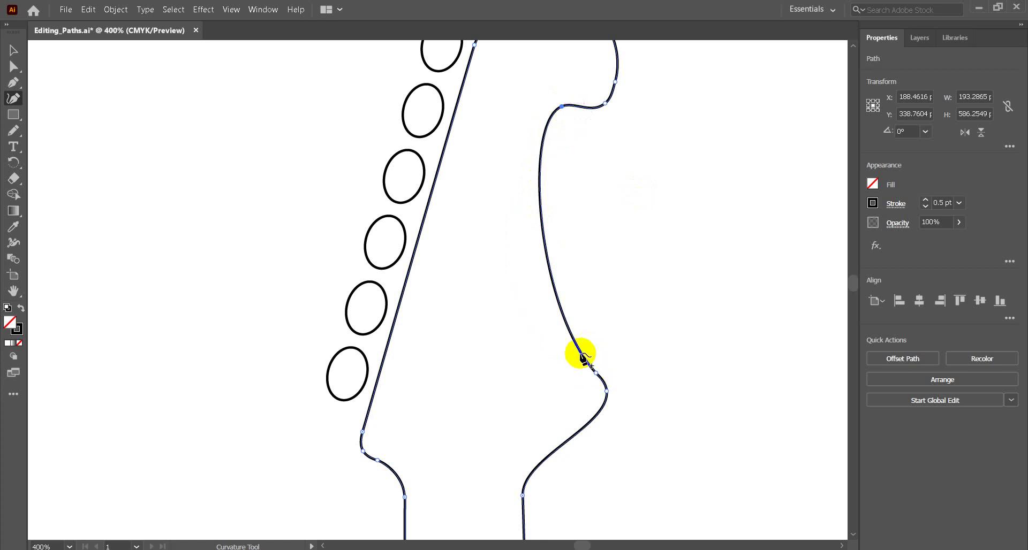
{"action": "left_click_drag", "start_coordinate": [578, 349], "coordinate": [551, 356]}
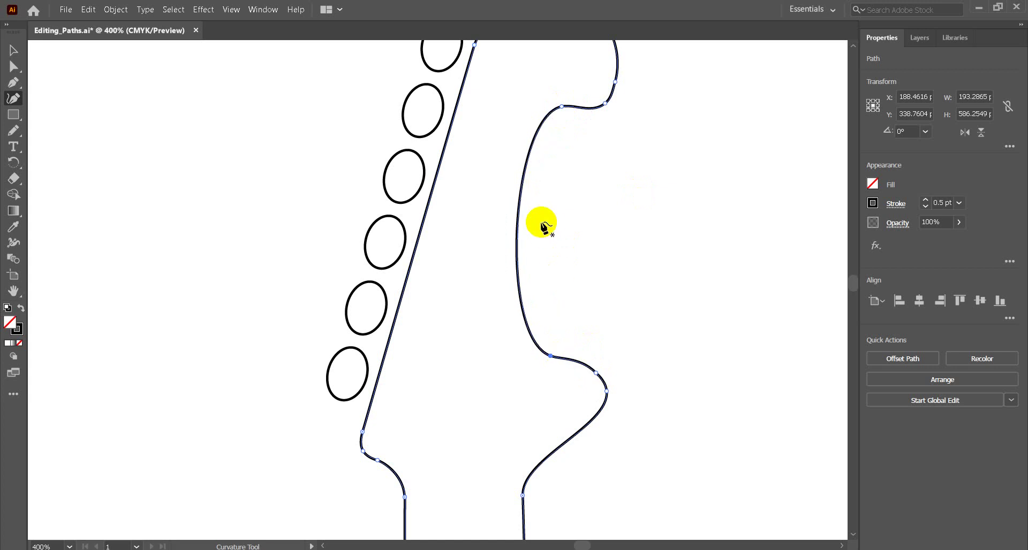
{"action": "left_click", "coordinate": [519, 212]}
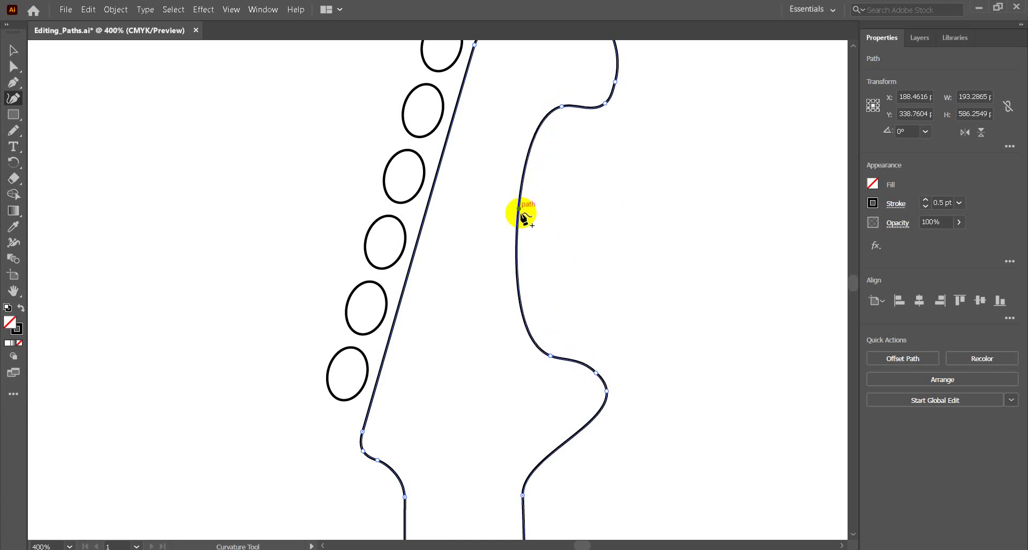
{"action": "left_click_drag", "start_coordinate": [518, 211], "coordinate": [542, 211]}
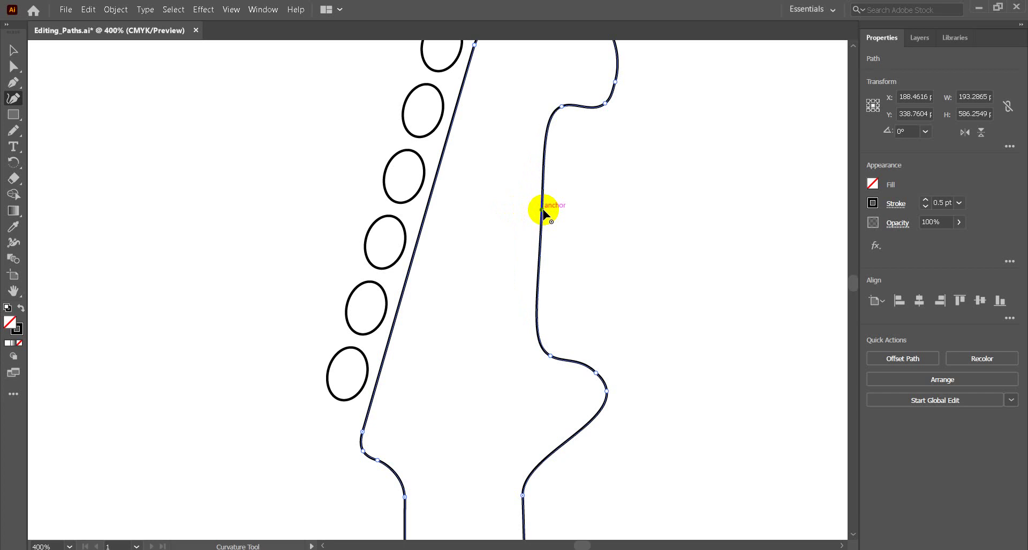
{"action": "left_click_drag", "start_coordinate": [543, 210], "coordinate": [558, 207]}
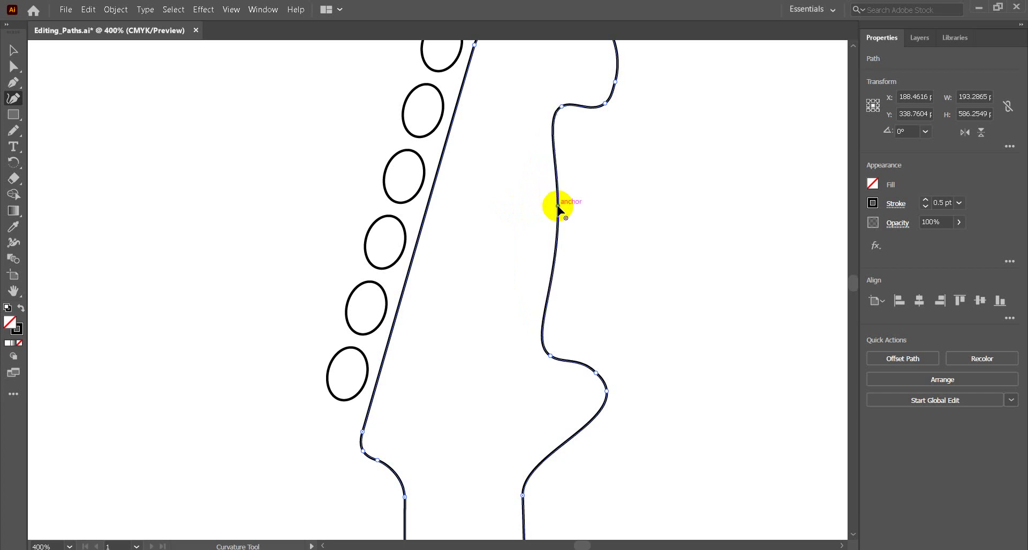
{"action": "double_click", "coordinate": [559, 206]}
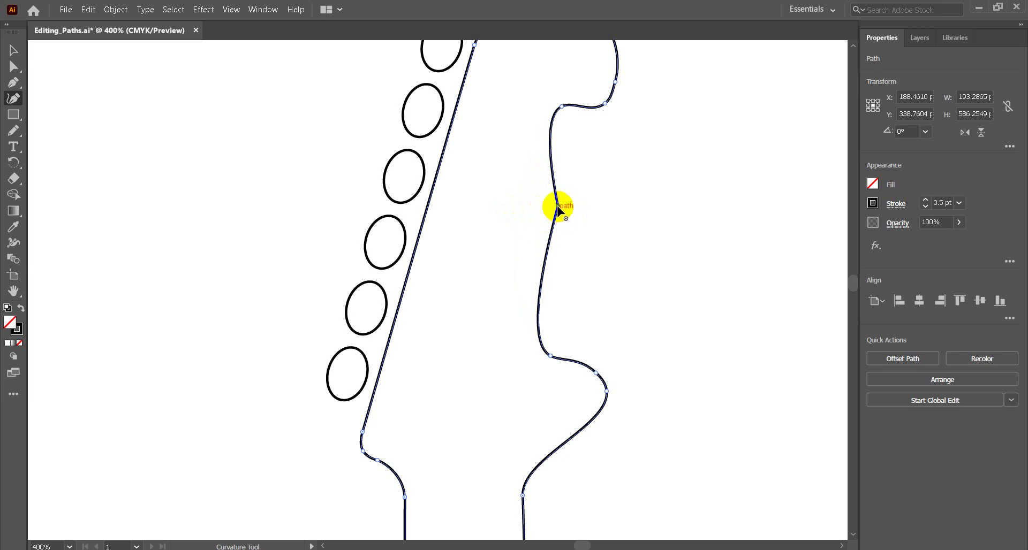
{"action": "key", "text": "ctrl+z"}
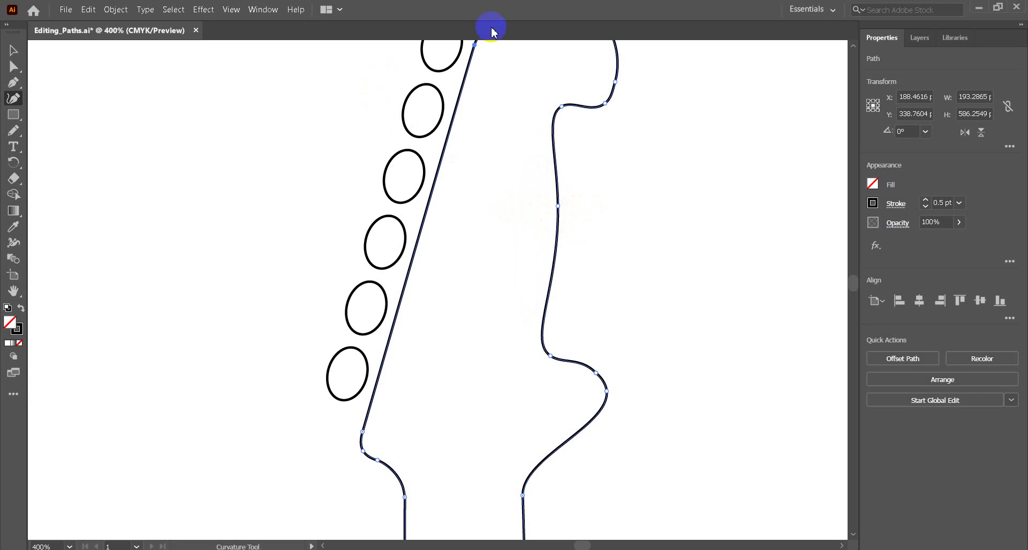
Deselect everything and zoom out until the whole guitar fits the window
{"action": "left_click", "coordinate": [230, 10]}
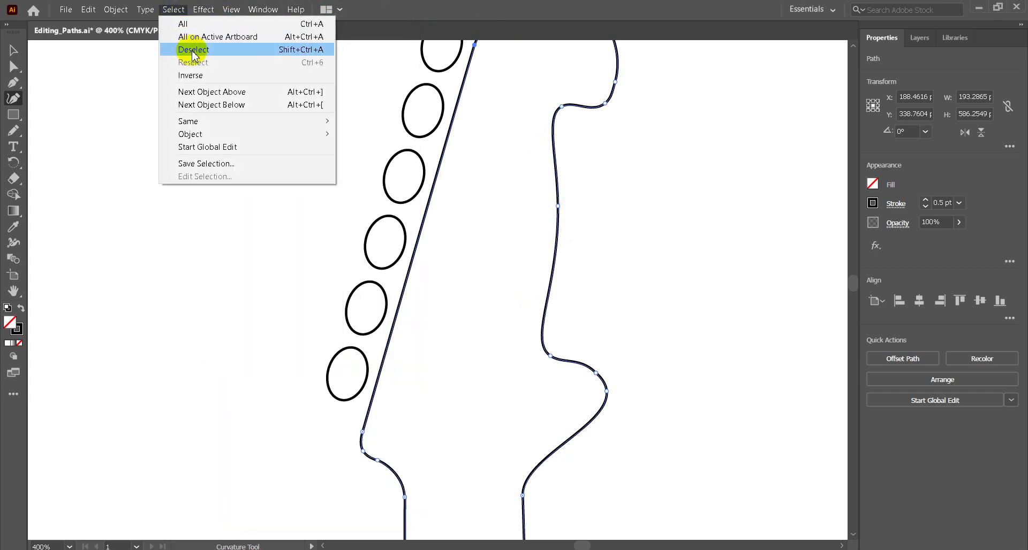
{"action": "left_click", "coordinate": [193, 50]}
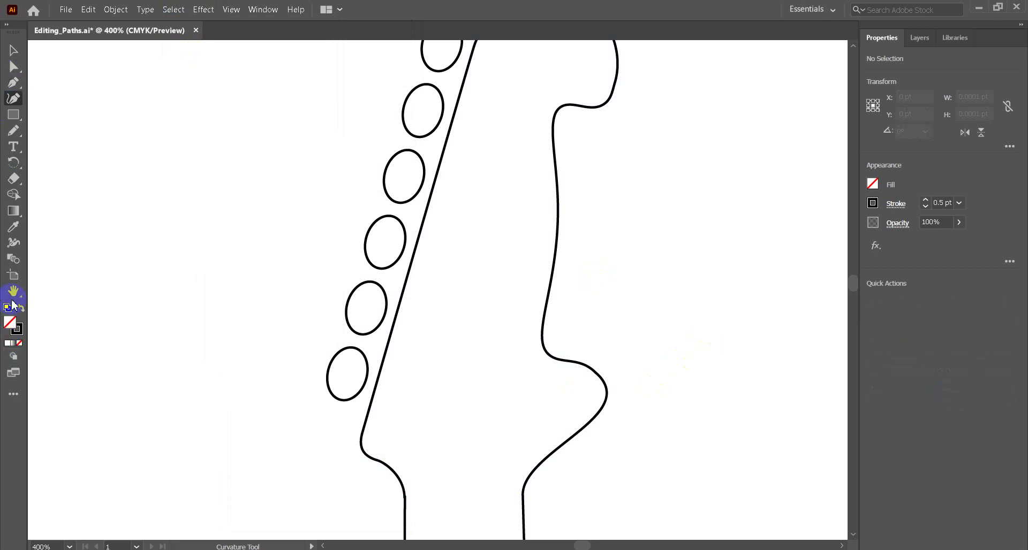
{"action": "left_click", "coordinate": [231, 9]}
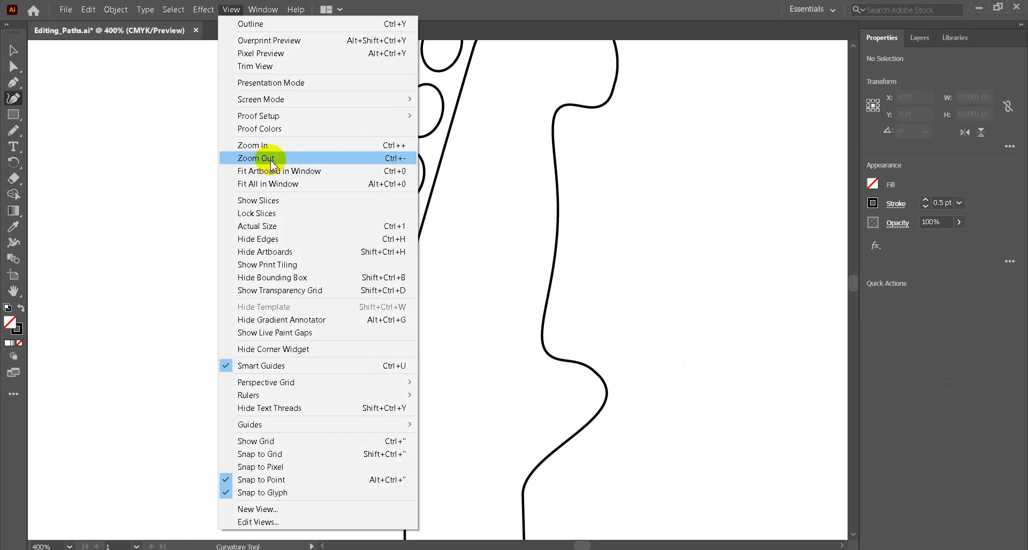
{"action": "left_click", "coordinate": [267, 184]}
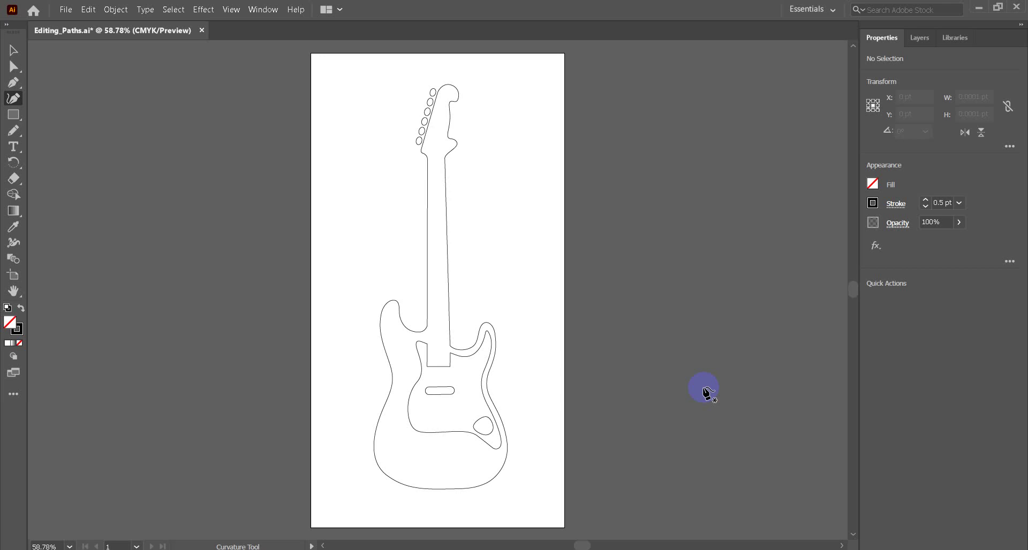
{"action": "left_click", "coordinate": [452, 334]}
Discard changes to Editing_Paths.ai, close it, and open Joining_Paths.ai
{"action": "left_click", "coordinate": [201, 31]}
{"action": "left_click", "coordinate": [581, 300]}
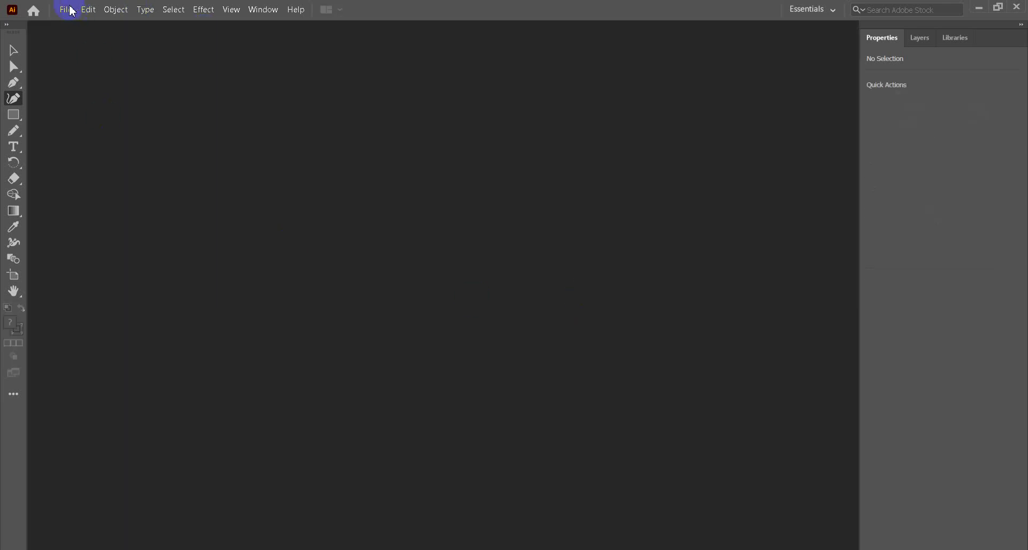
{"action": "key", "text": "ctrl+q"}
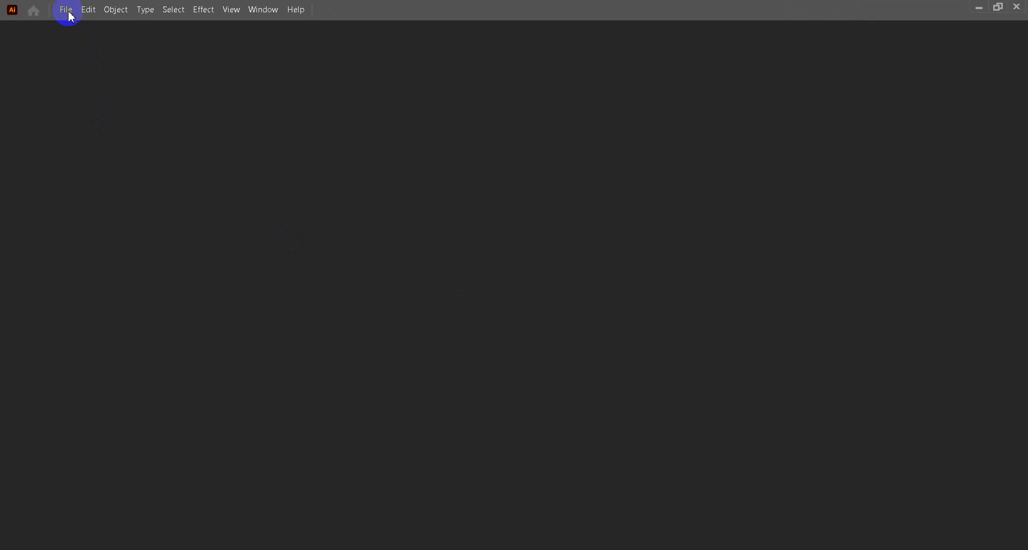
{"action": "left_click", "coordinate": [89, 9]}
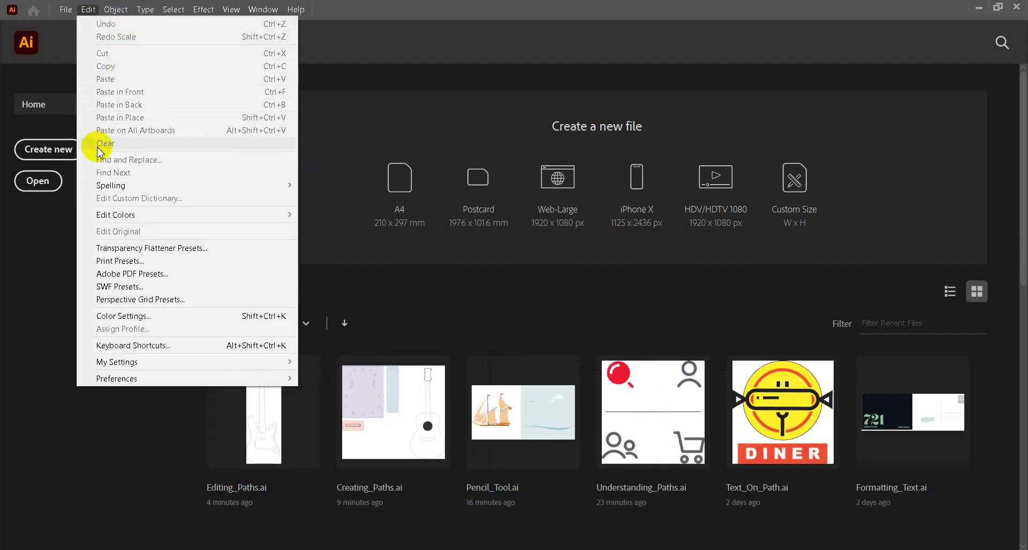
{"action": "left_click", "coordinate": [61, 187]}
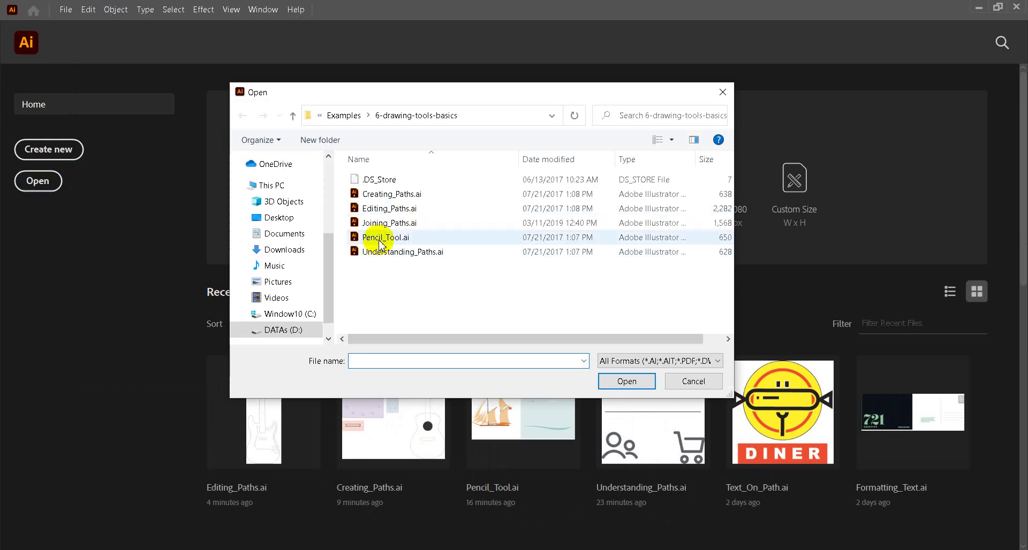
{"action": "left_click", "coordinate": [389, 222]}
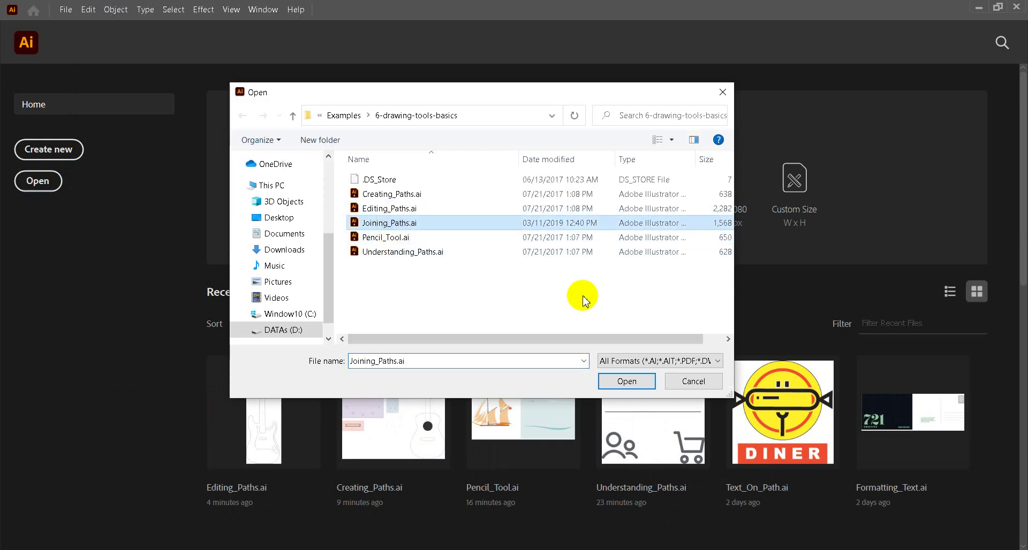
{"action": "left_click", "coordinate": [646, 382]}
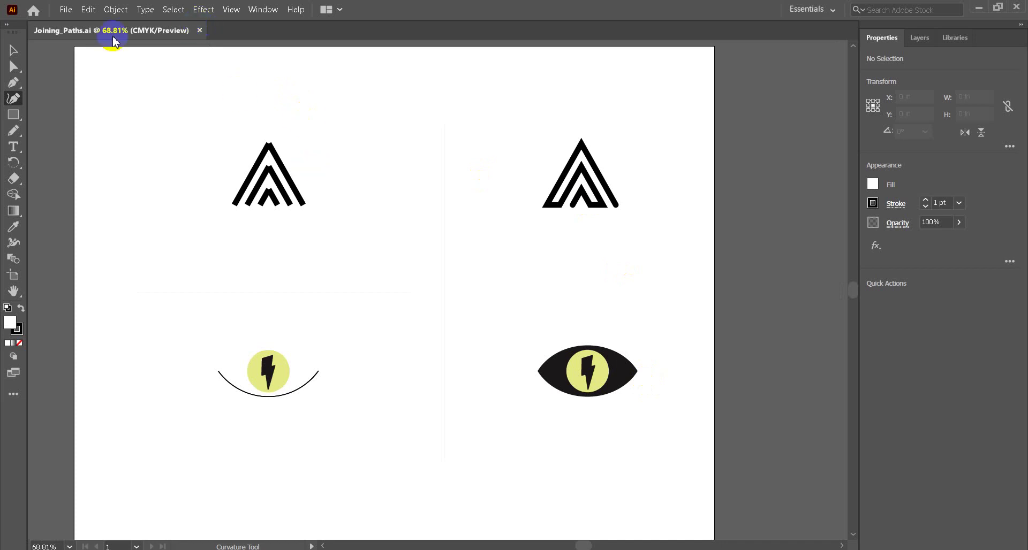
Test-move the left A's right stroke, restore it, then marquee-select all its strokes
{"action": "left_click", "coordinate": [13, 51]}
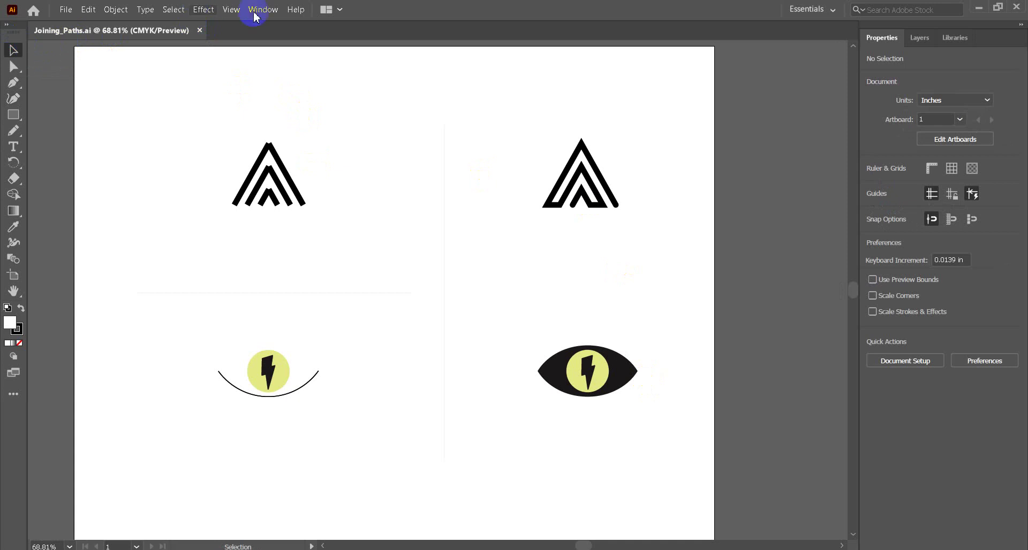
{"action": "left_click", "coordinate": [231, 10]}
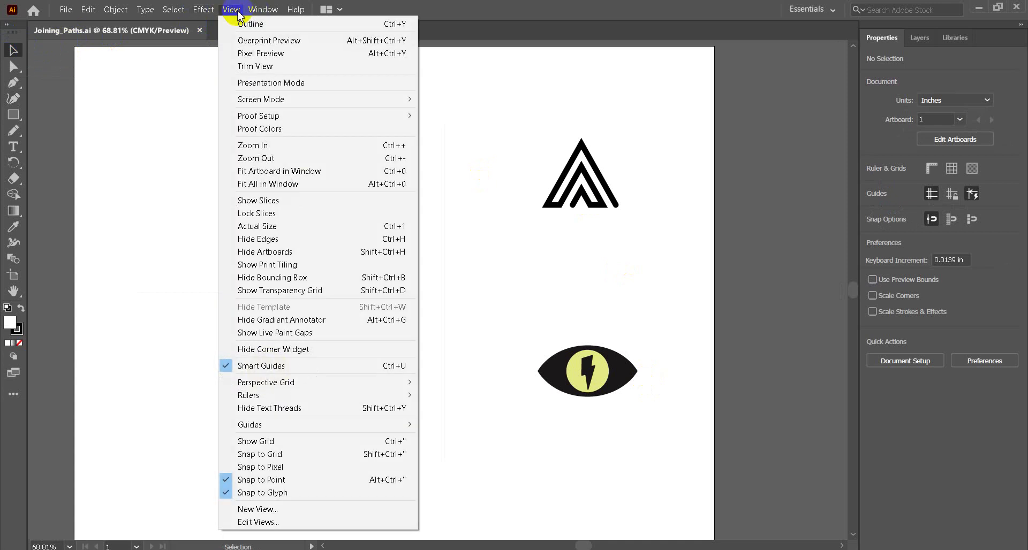
{"action": "left_click", "coordinate": [14, 291]}
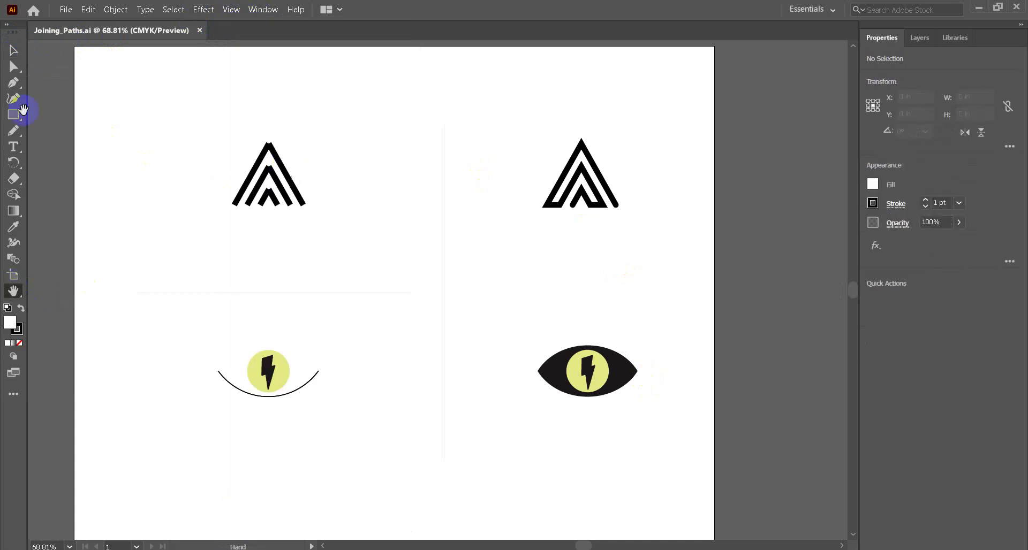
{"action": "left_click", "coordinate": [14, 50]}
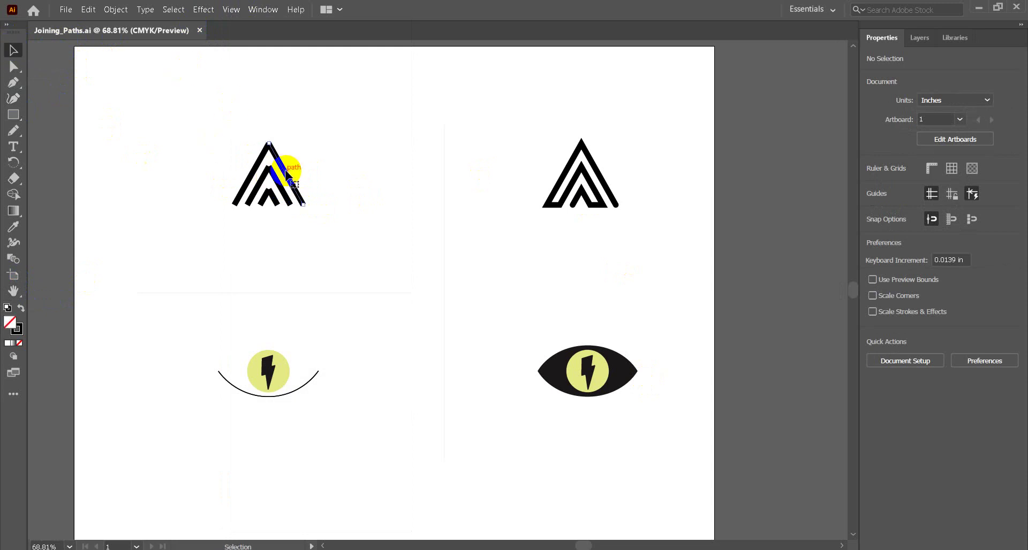
{"action": "mouse_move", "coordinate": [285, 172]}
{"action": "left_mouse_down"}
{"action": "mouse_move", "coordinate": [299, 163]}
{"action": "mouse_move", "coordinate": [289, 177]}
{"action": "left_mouse_up"}
{"action": "left_click", "coordinate": [409, 172]}
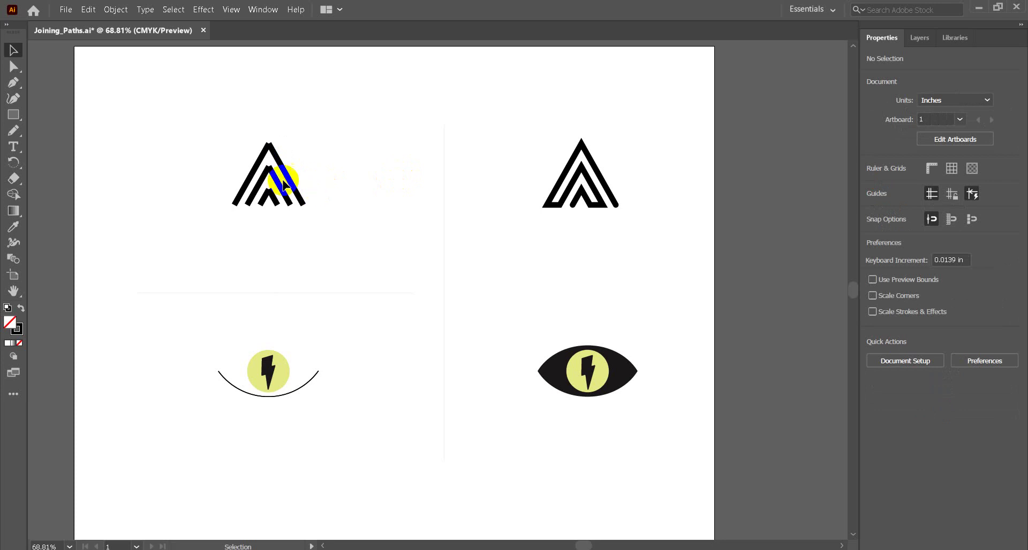
{"action": "left_click_drag", "start_coordinate": [240, 119], "coordinate": [294, 160]}
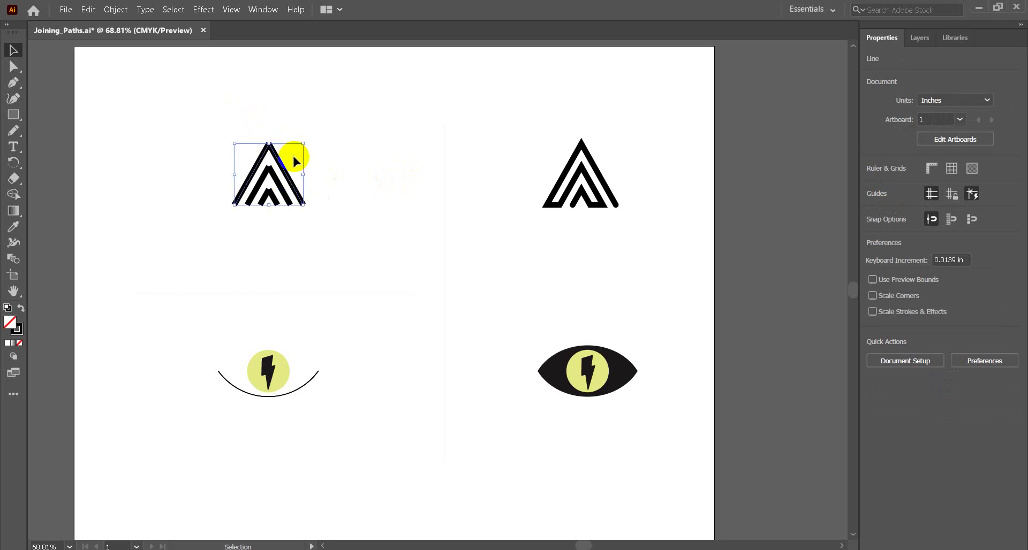
Join the left A's strokes, then try joining the two inner strokes and accept the refusal
{"action": "left_click", "coordinate": [151, 11]}
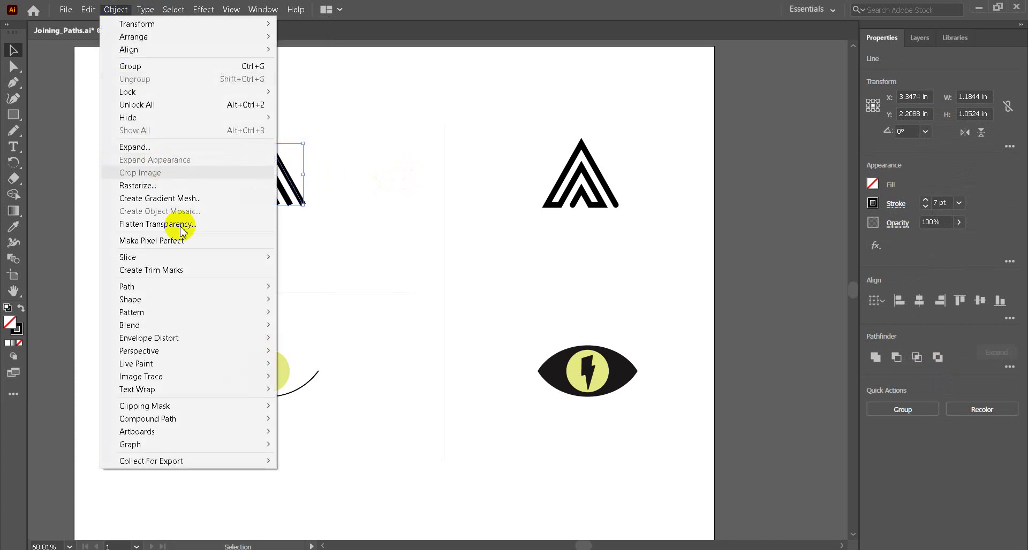
{"action": "mouse_move", "coordinate": [126, 287]}
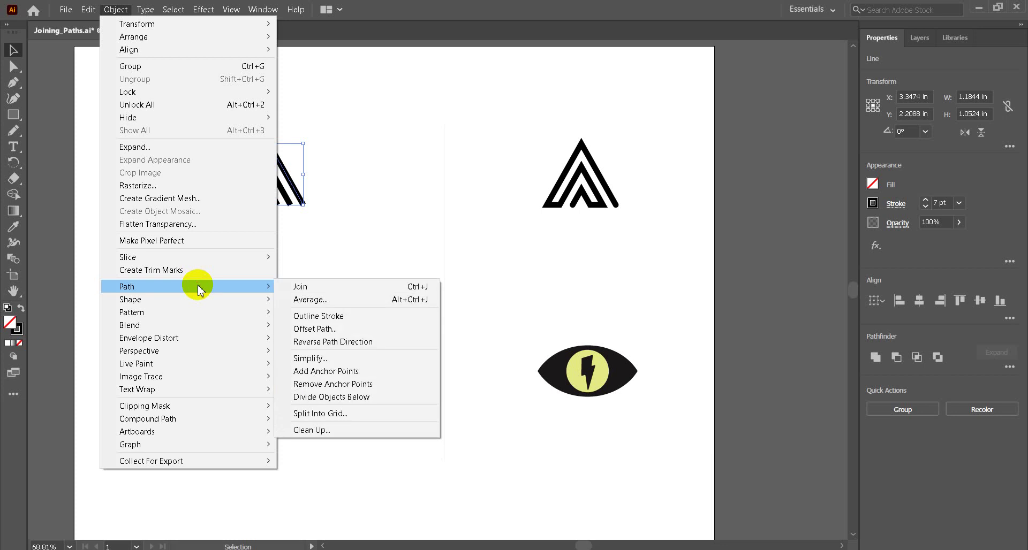
{"action": "left_click", "coordinate": [306, 287]}
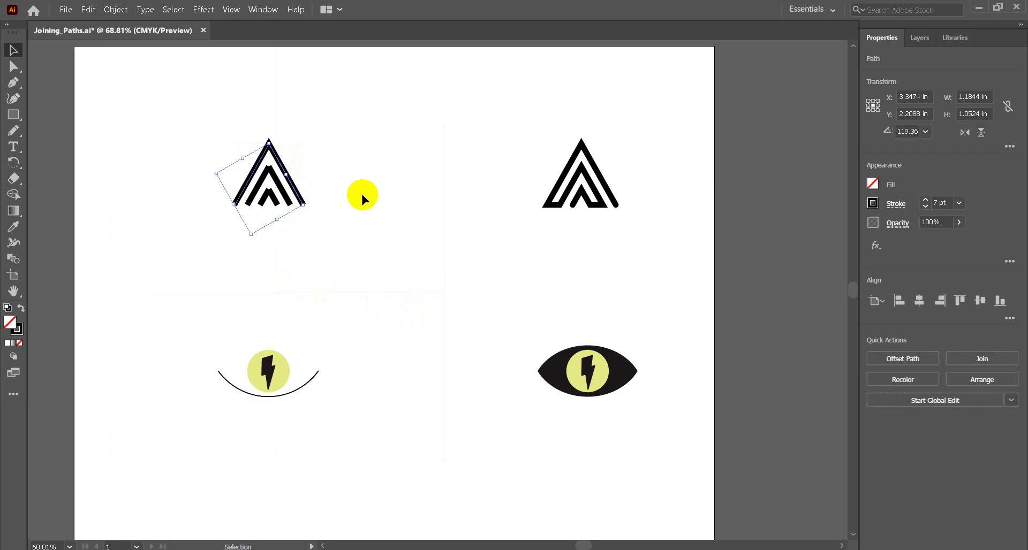
{"action": "left_click", "coordinate": [284, 191]}
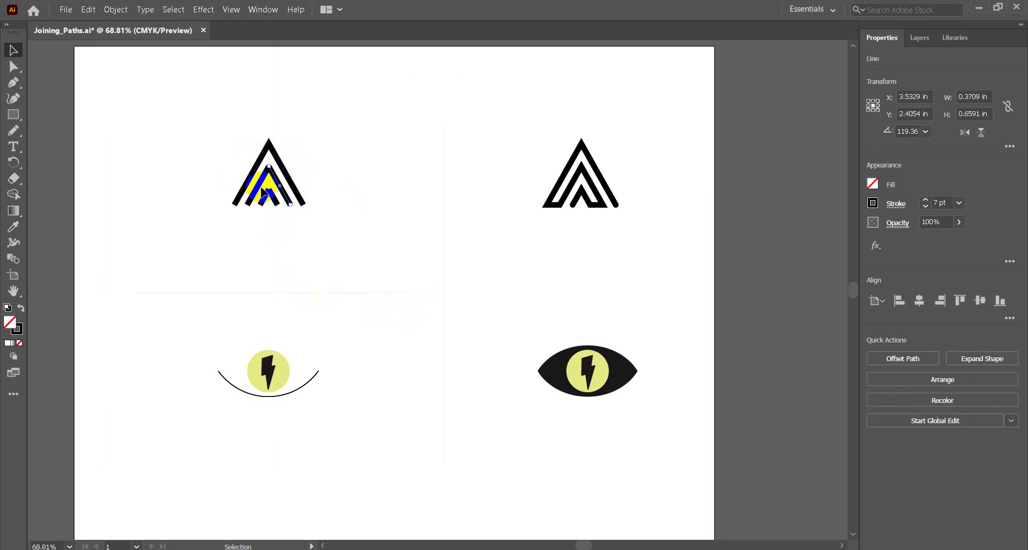
{"action": "left_click", "coordinate": [253, 196]}
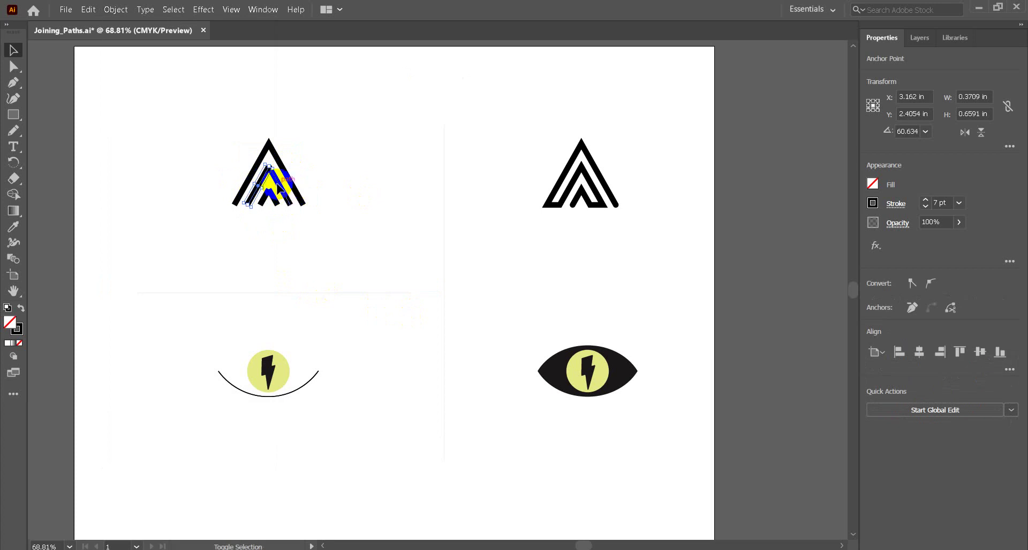
{"action": "left_click", "coordinate": [278, 187], "text": "shift"}
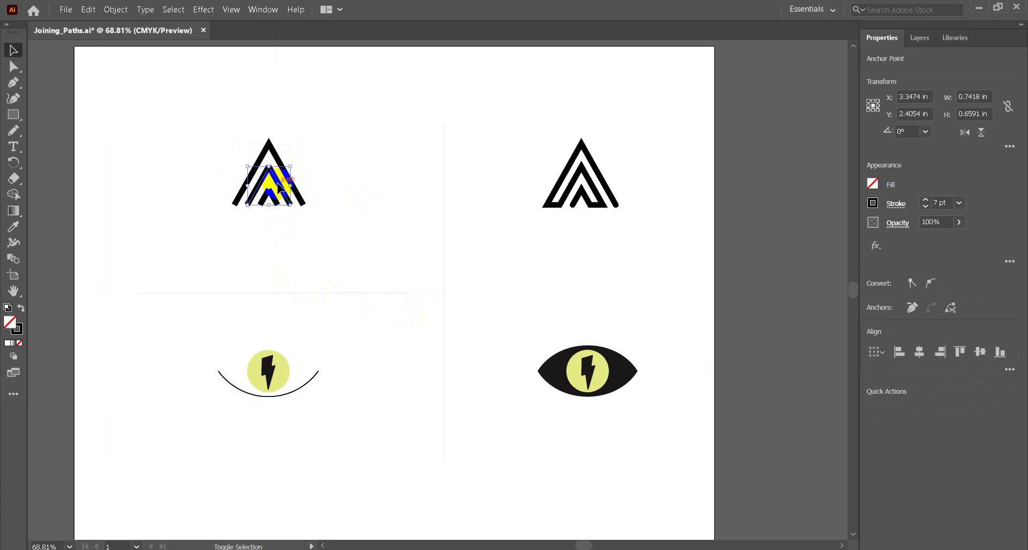
{"action": "left_click", "coordinate": [146, 16]}
{"action": "mouse_move", "coordinate": [116, 9]}
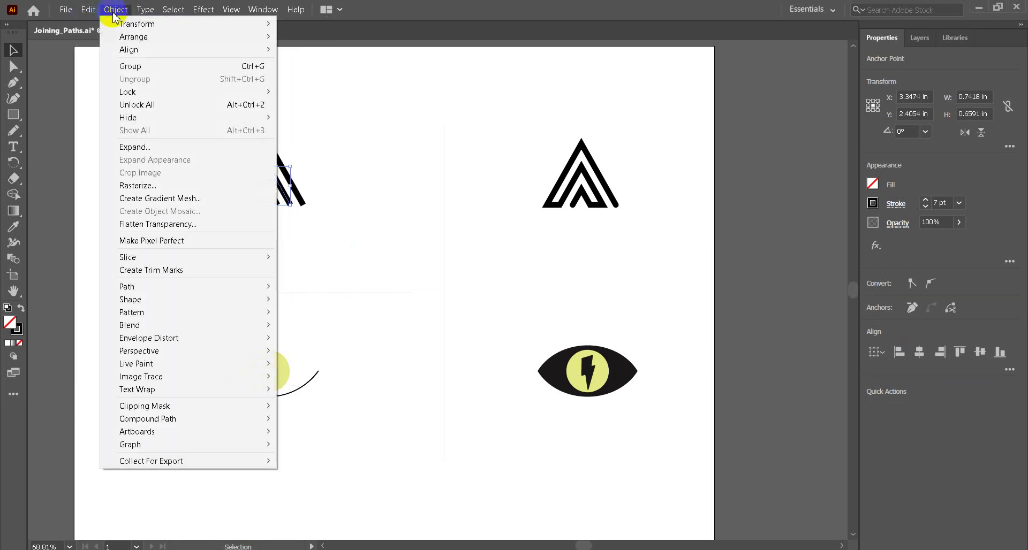
{"action": "mouse_move", "coordinate": [190, 287]}
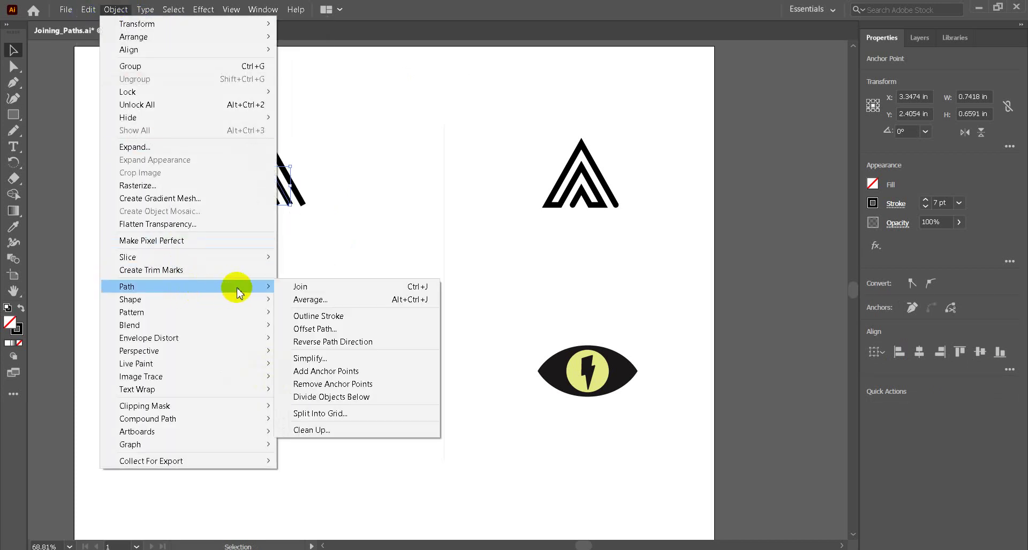
{"action": "left_click", "coordinate": [310, 288]}
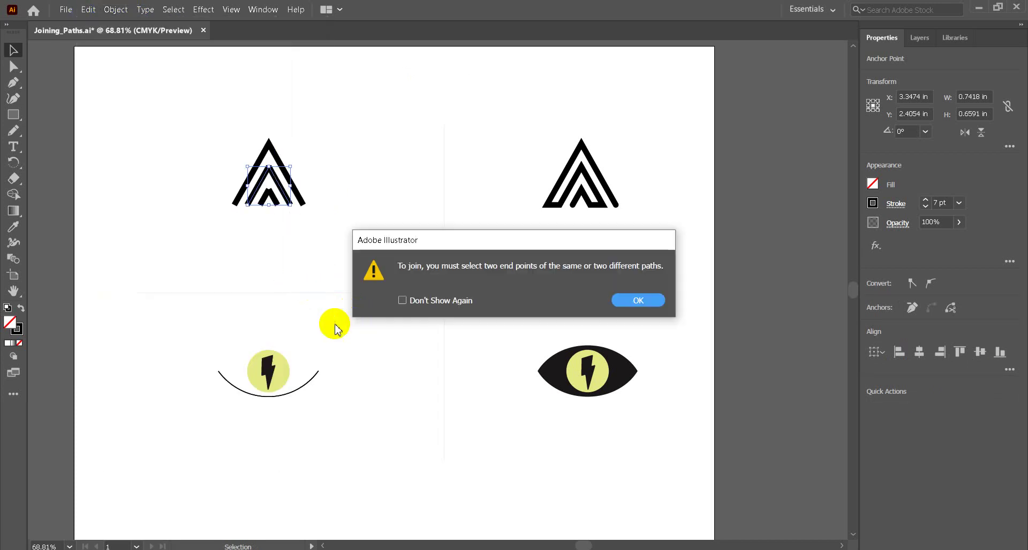
{"action": "left_click", "coordinate": [640, 301]}
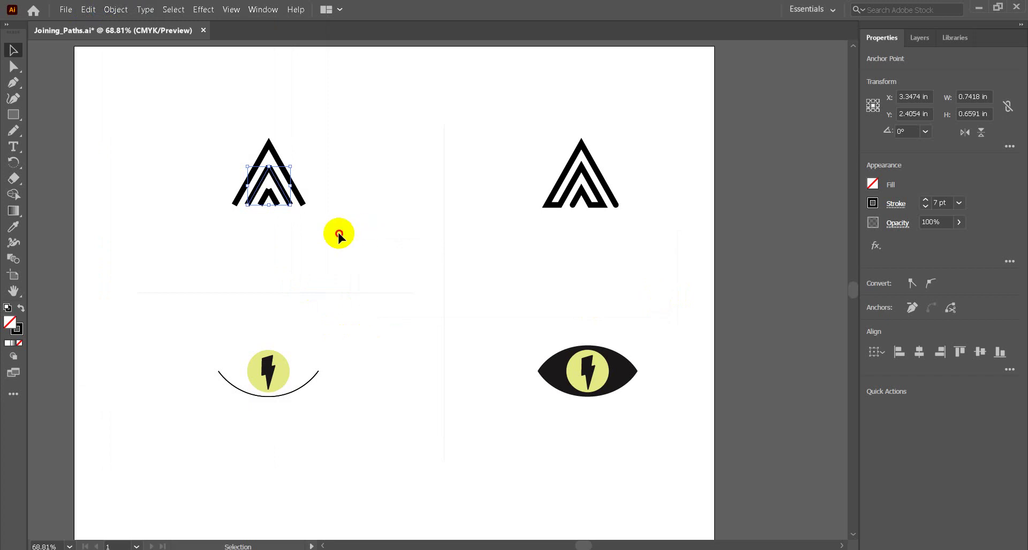
{"action": "left_click", "coordinate": [339, 234]}
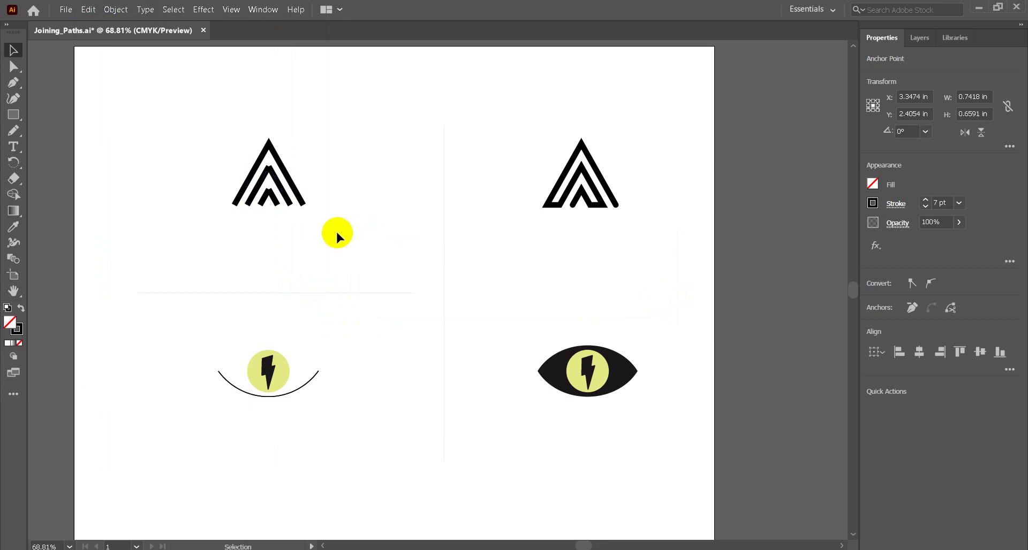
Join the middle chevron of the left A into a single path
{"action": "left_click", "coordinate": [285, 202]}
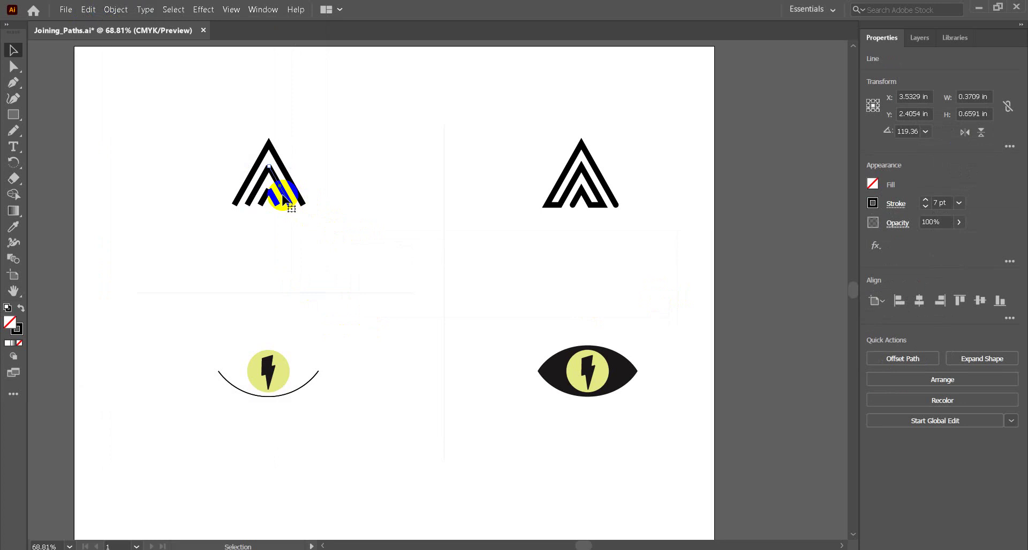
{"action": "left_click", "coordinate": [236, 221]}
{"action": "left_click", "coordinate": [268, 169]}
{"action": "left_click", "coordinate": [113, 6]}
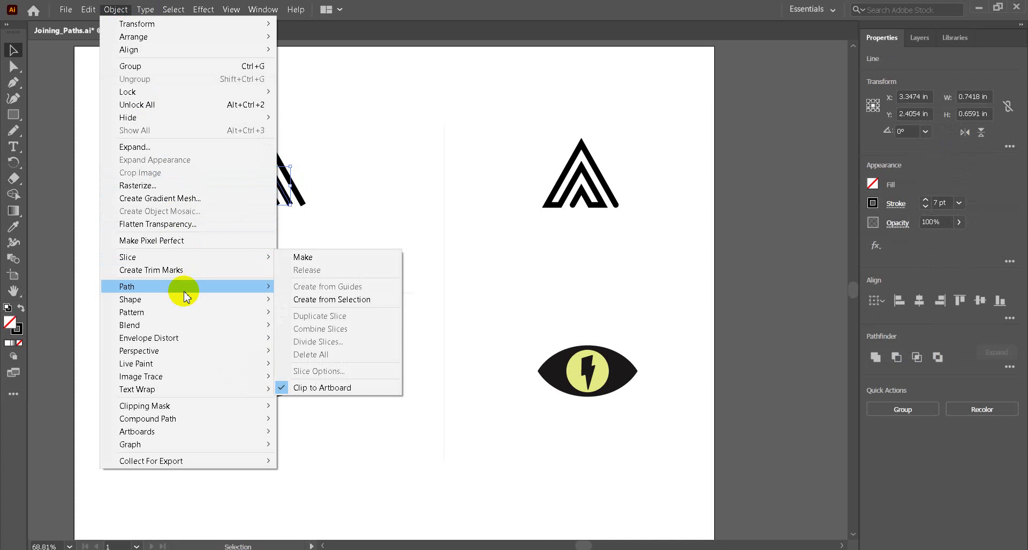
{"action": "mouse_move", "coordinate": [127, 286]}
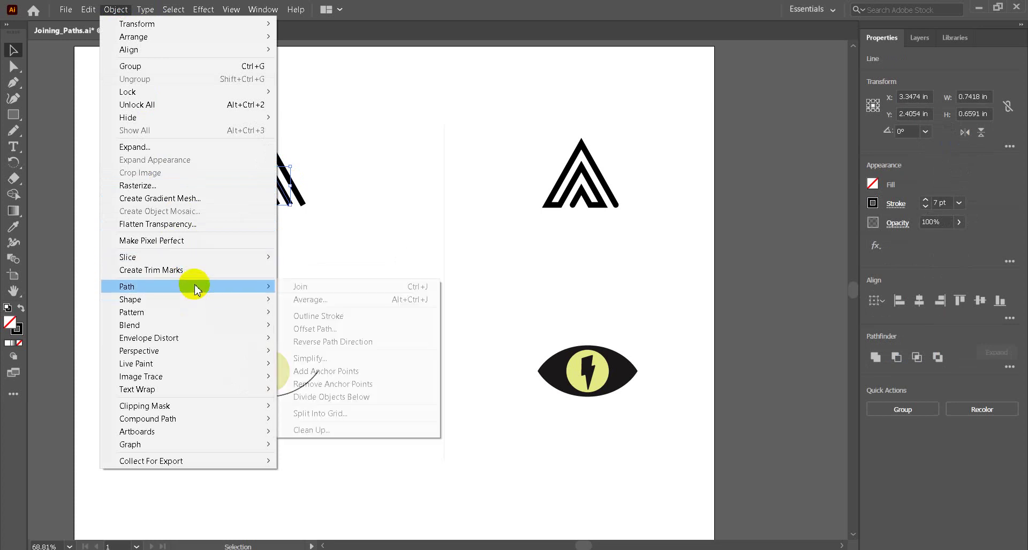
{"action": "left_click", "coordinate": [321, 291]}
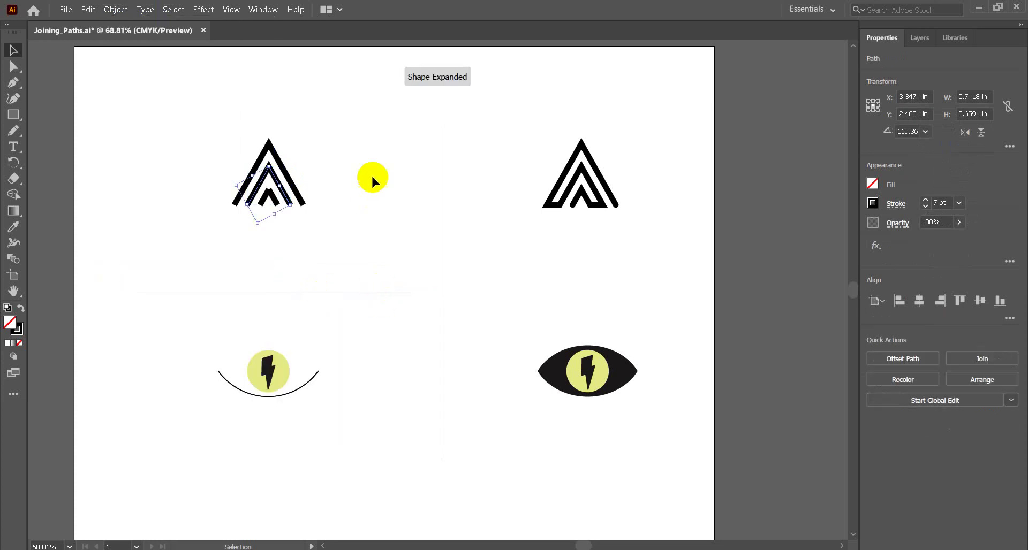
{"action": "left_click", "coordinate": [342, 215]}
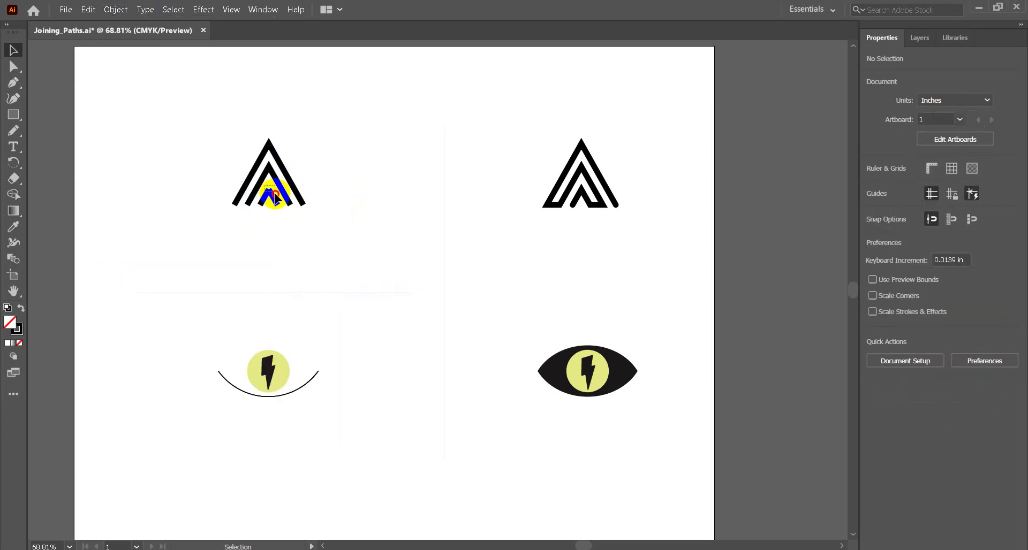
Join the ends of the left A's innermost chevron and check its lower end
{"action": "left_click", "coordinate": [274, 197]}
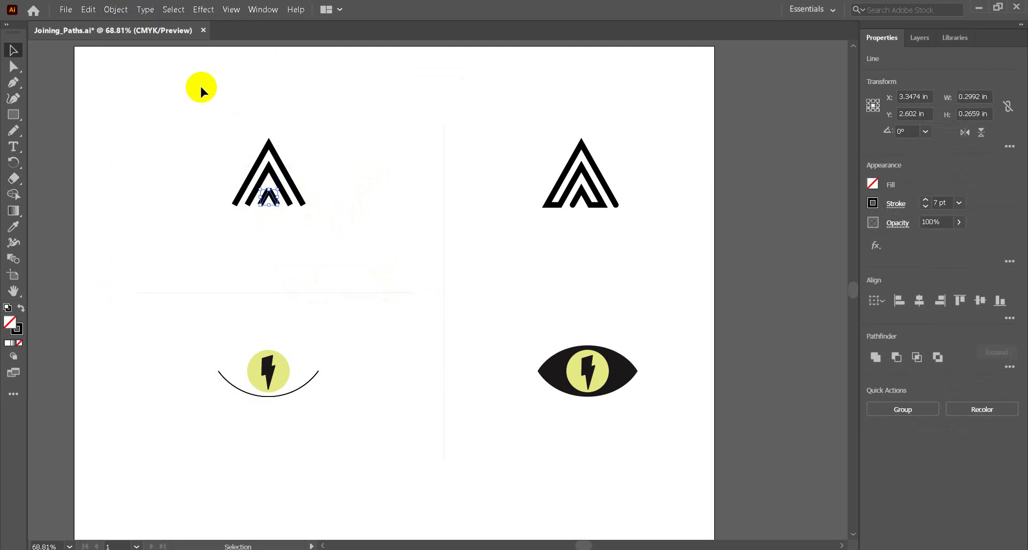
{"action": "left_click", "coordinate": [116, 9]}
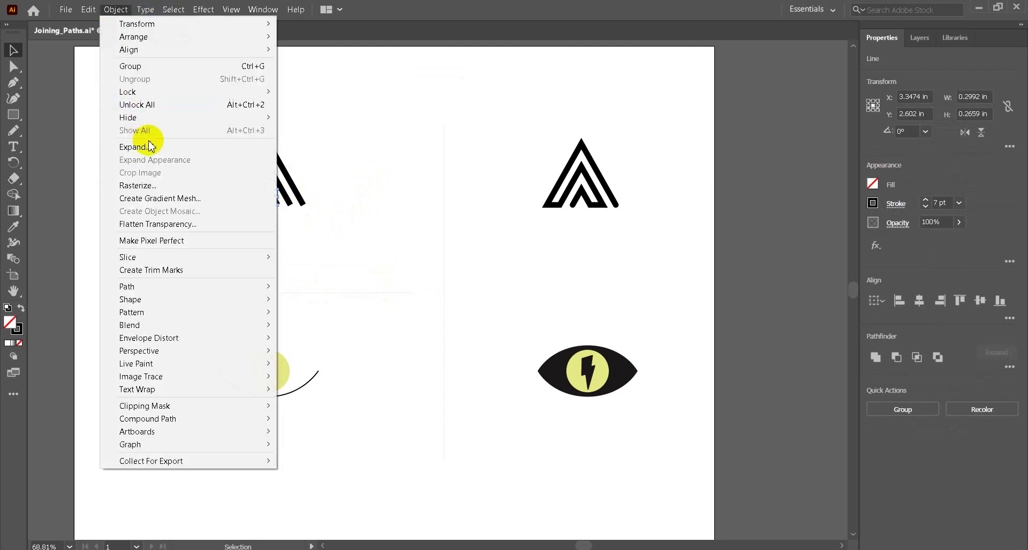
{"action": "mouse_move", "coordinate": [127, 287]}
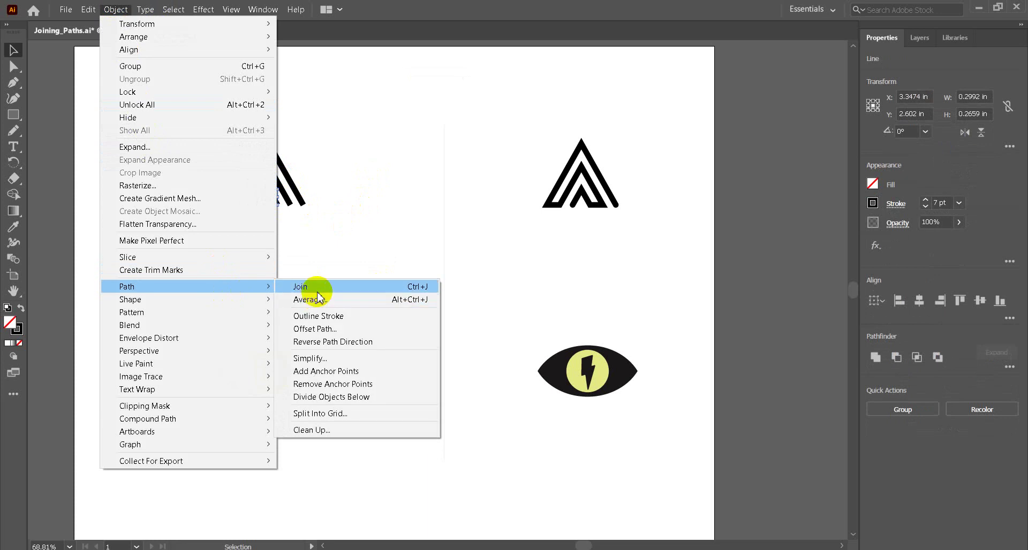
{"action": "left_click", "coordinate": [317, 292]}
{"action": "left_click", "coordinate": [327, 269]}
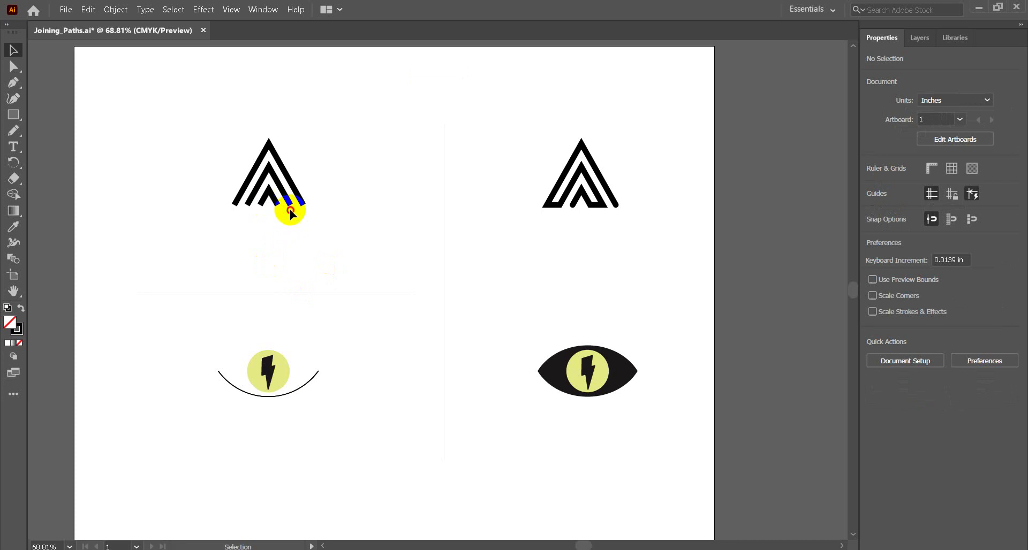
{"action": "left_click_drag", "start_coordinate": [291, 209], "coordinate": [275, 202]}
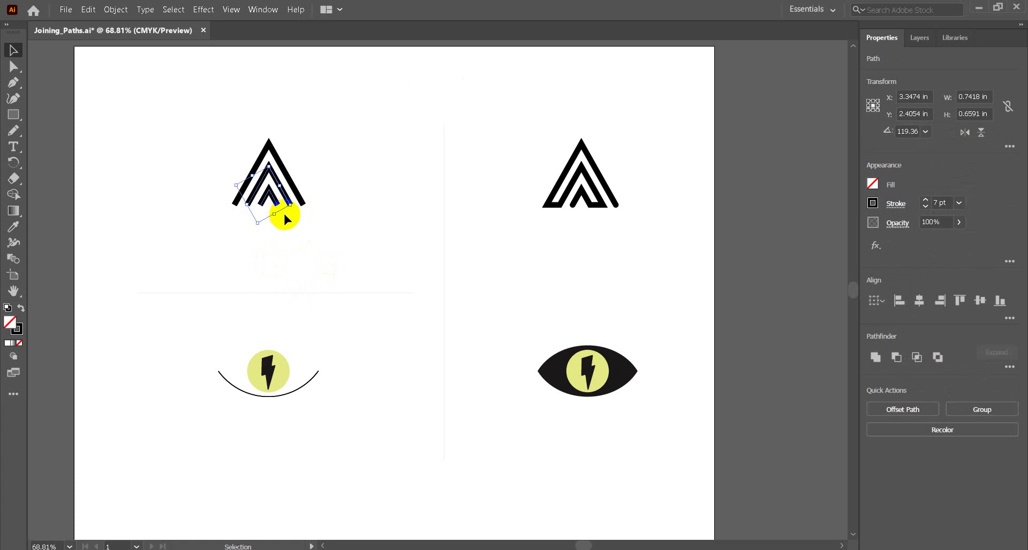
{"action": "left_click", "coordinate": [284, 214]}
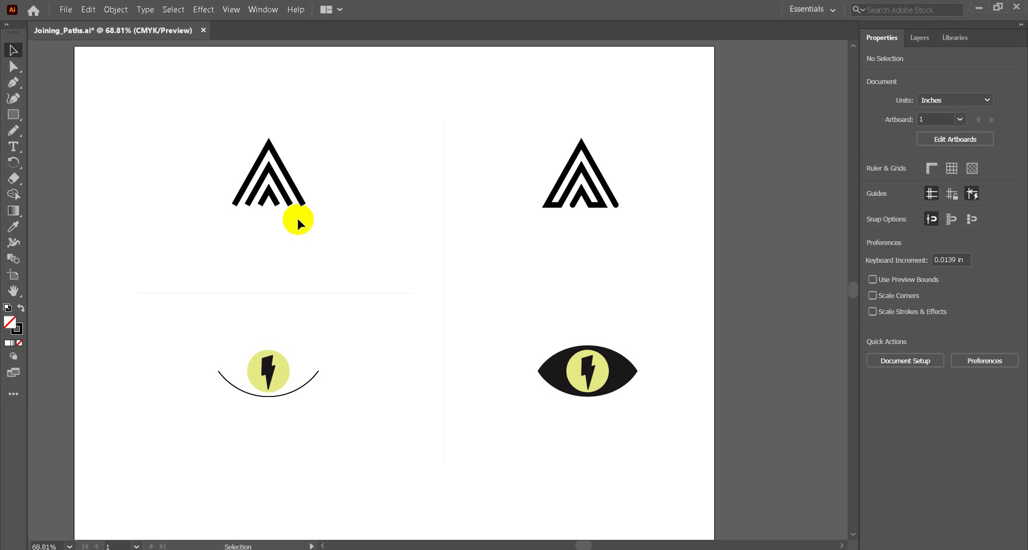
Join the inner and middle chevron paths of the left A together
{"action": "mouse_move", "coordinate": [269, 194]}
{"action": "left_mouse_down"}
{"action": "mouse_move", "coordinate": [290, 188]}
{"action": "mouse_move", "coordinate": [276, 203]}
{"action": "mouse_move", "coordinate": [288, 203]}
{"action": "left_mouse_up"}
{"action": "key", "text": "ctrl+shift+a"}
{"action": "left_click", "coordinate": [288, 202], "text": "shift"}
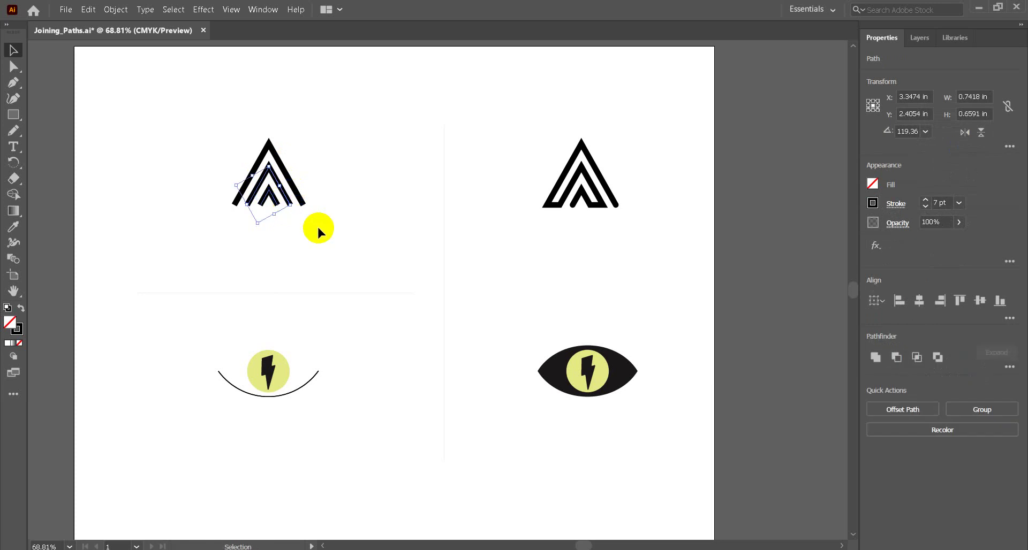
{"action": "left_click", "coordinate": [113, 8]}
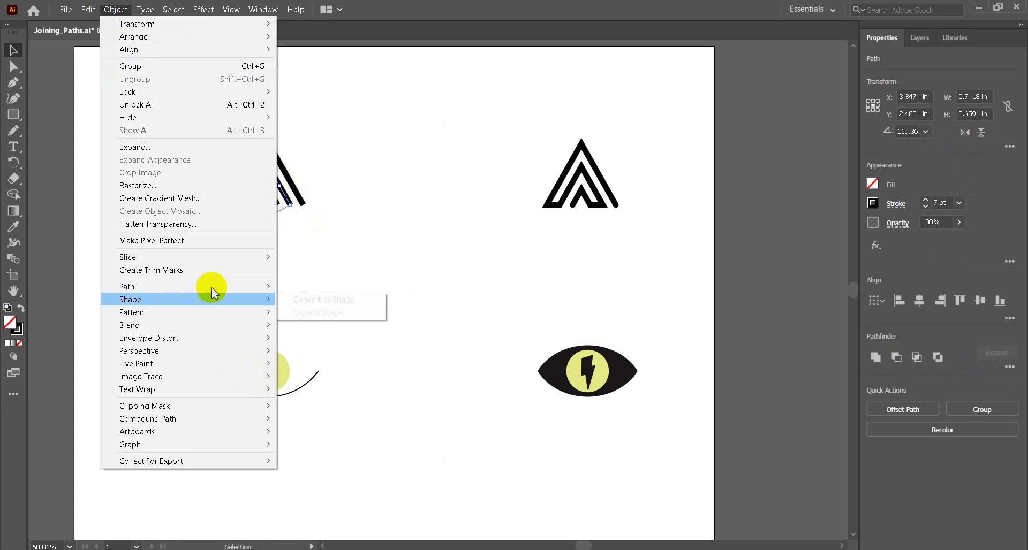
{"action": "mouse_move", "coordinate": [127, 287]}
{"action": "left_click", "coordinate": [297, 287]}
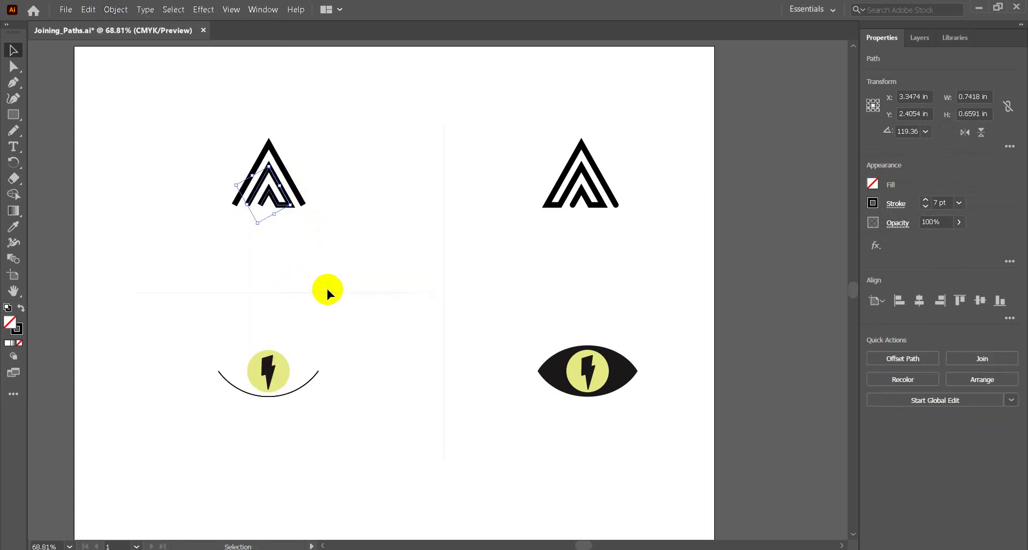
{"action": "left_click", "coordinate": [324, 230]}
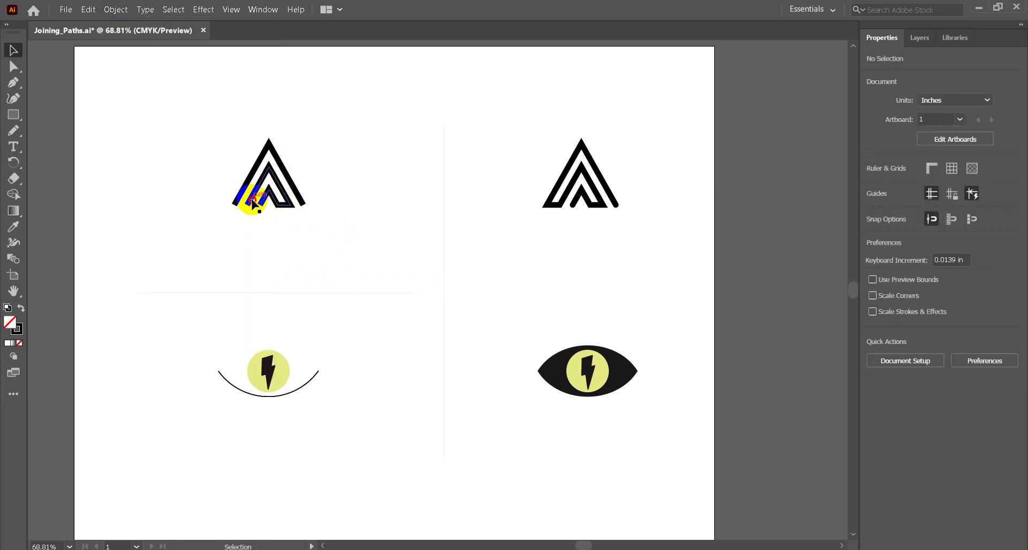
Join the remaining open ends at the A's lower left into a continuous path
{"action": "left_click", "coordinate": [251, 203]}
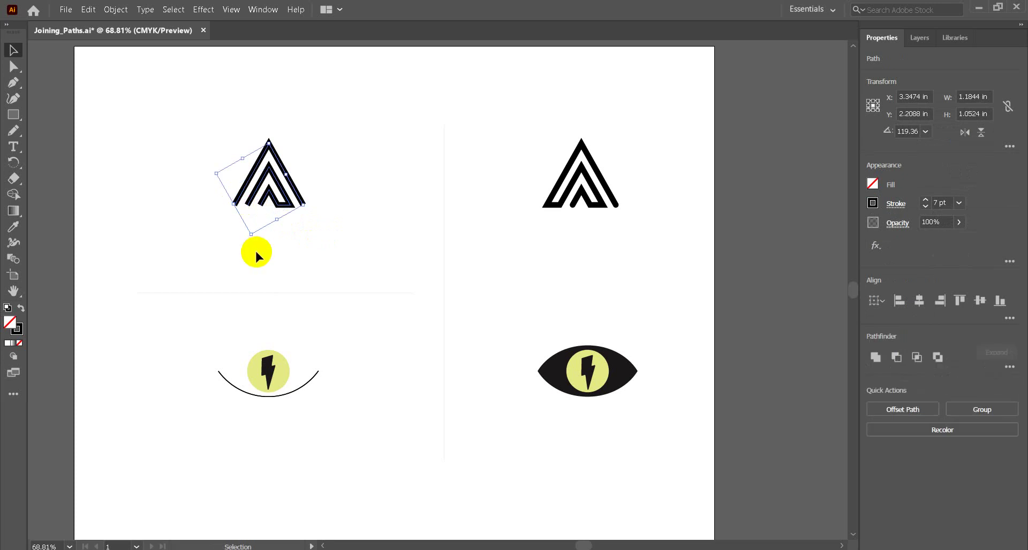
{"action": "mouse_move", "coordinate": [214, 197]}
{"action": "left_mouse_down"}
{"action": "mouse_move", "coordinate": [253, 208]}
{"action": "mouse_move", "coordinate": [249, 219]}
{"action": "left_mouse_up"}
{"action": "left_click", "coordinate": [236, 202]}
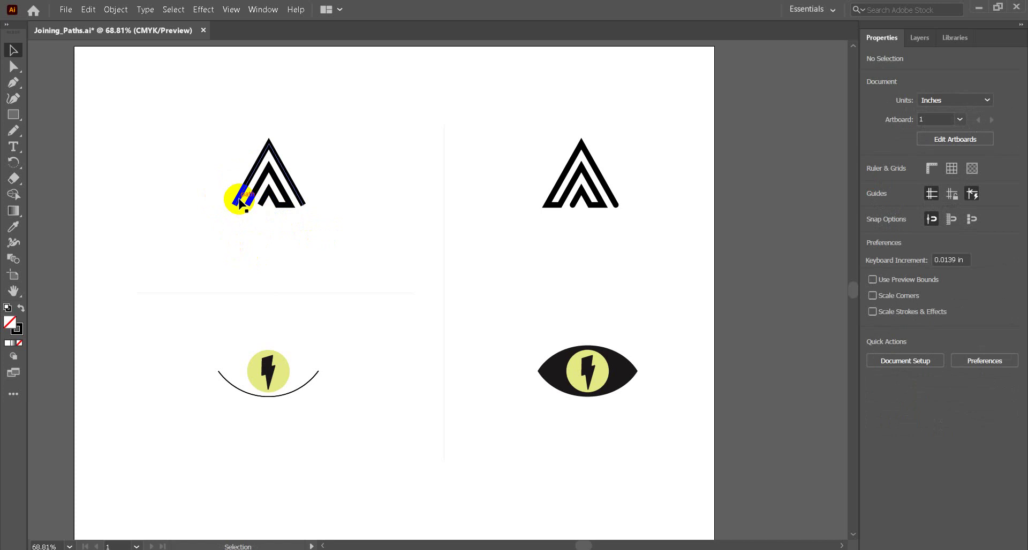
{"action": "left_click", "coordinate": [239, 203]}
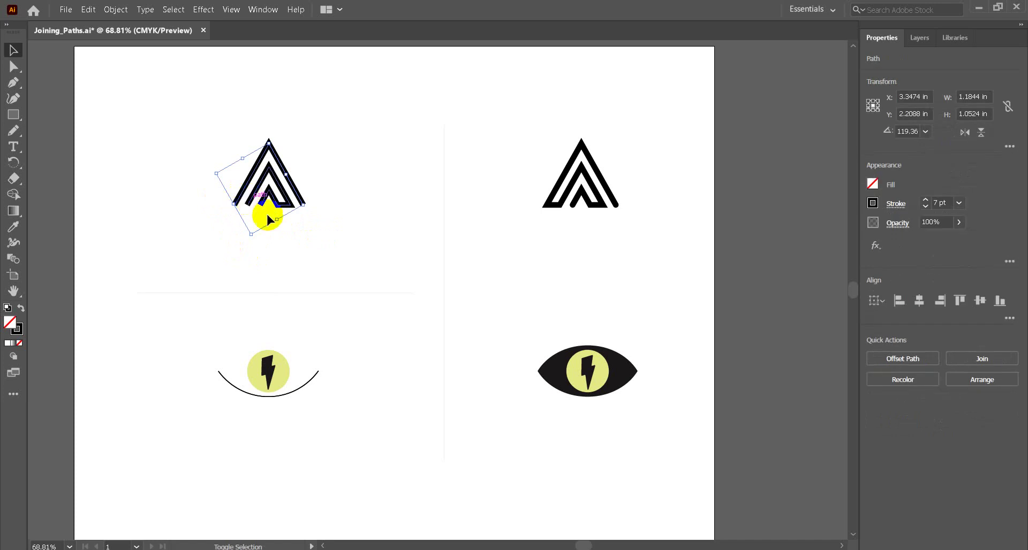
{"action": "left_click", "coordinate": [115, 9]}
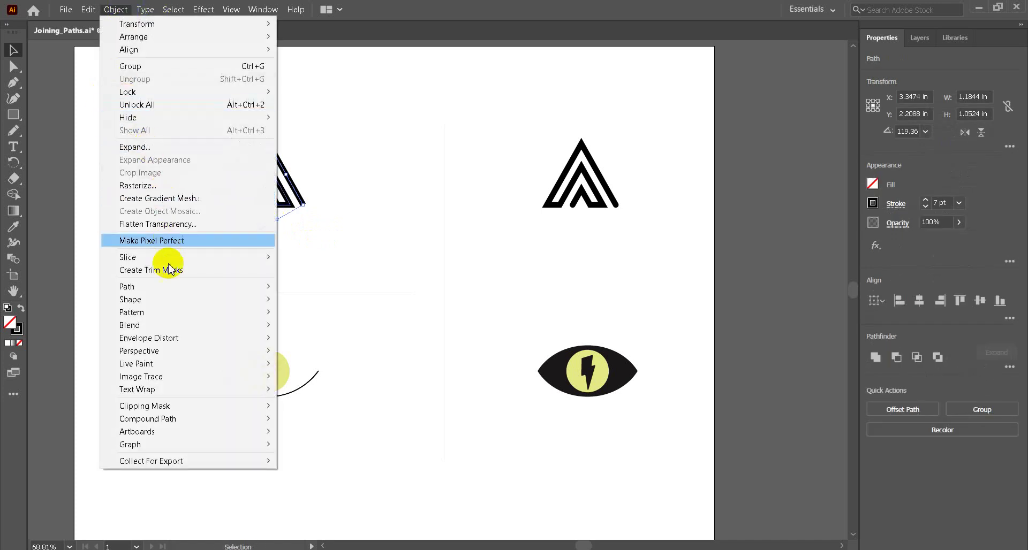
{"action": "left_click", "coordinate": [310, 285]}
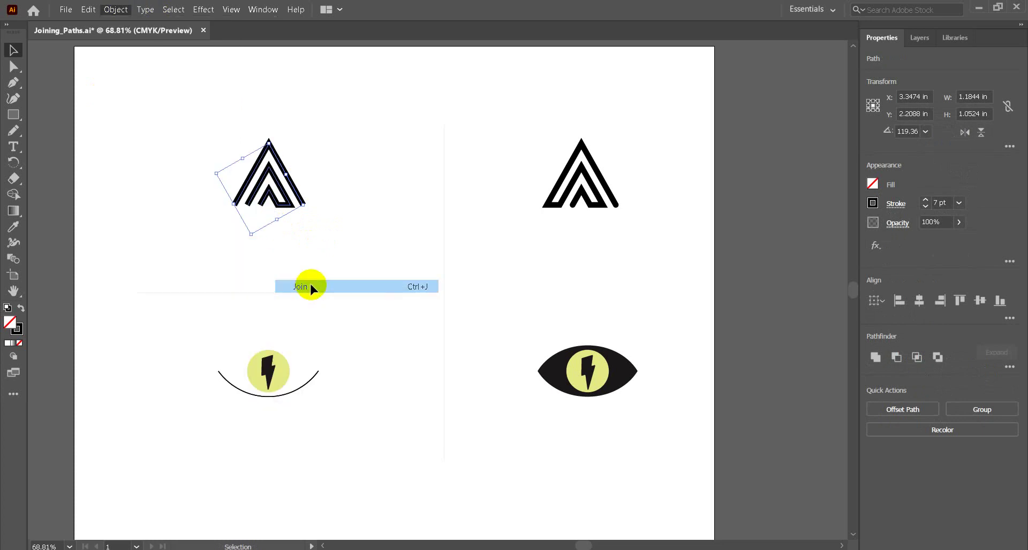
{"action": "left_click", "coordinate": [337, 272]}
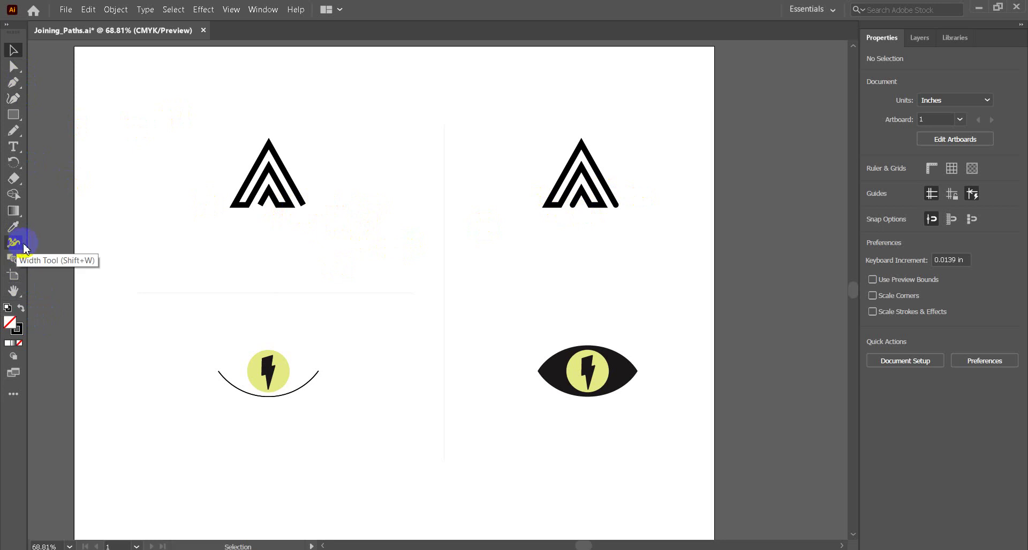
Set the left A's 7 pt stroke to Round Cap, after trying projecting and butt caps
{"action": "left_click", "coordinate": [303, 202]}
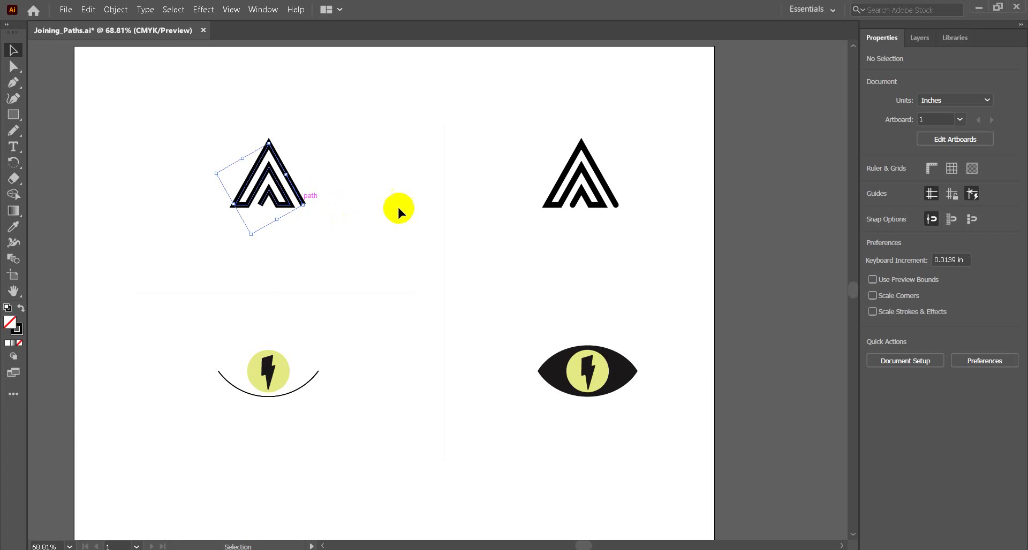
{"action": "left_click", "coordinate": [897, 208]}
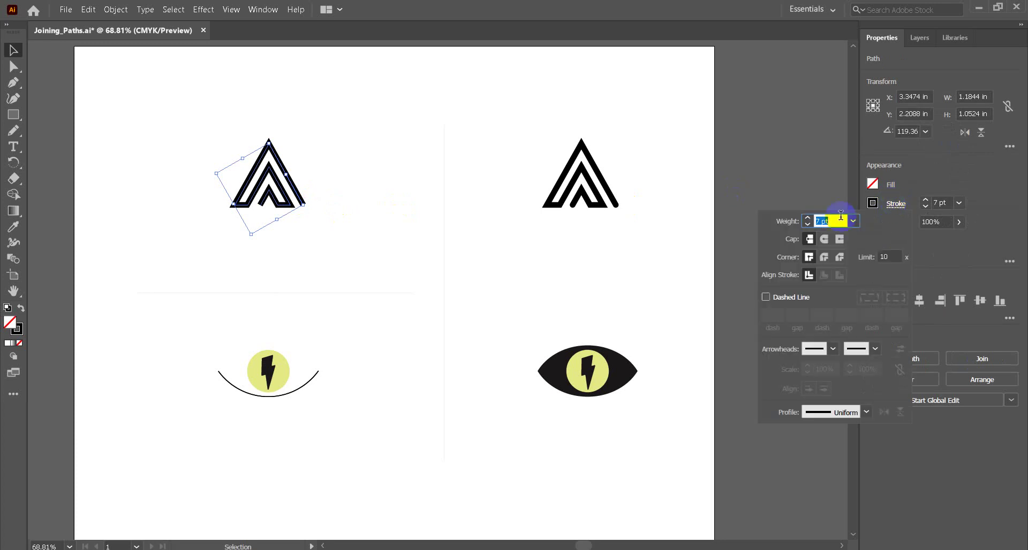
{"action": "left_click", "coordinate": [825, 240]}
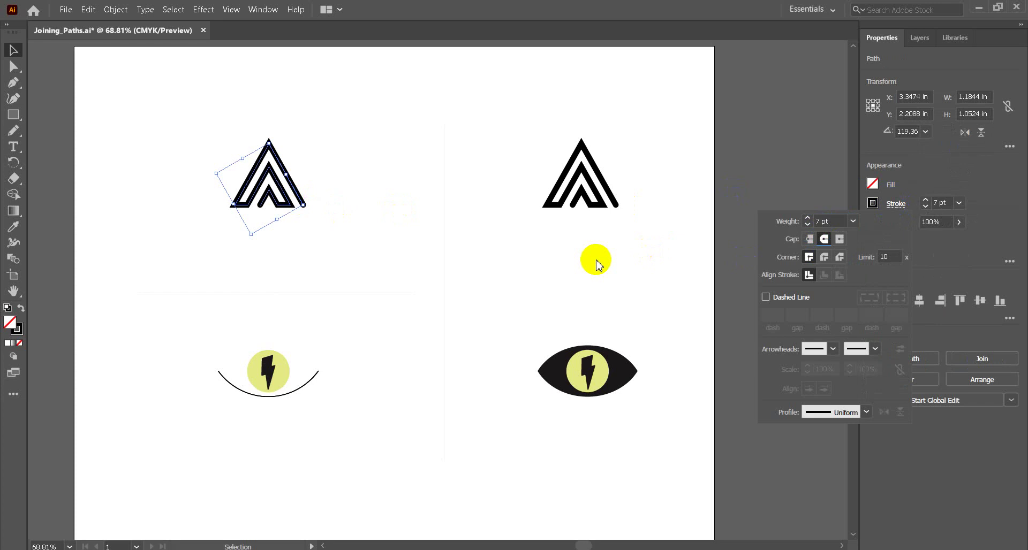
{"action": "left_click", "coordinate": [834, 245]}
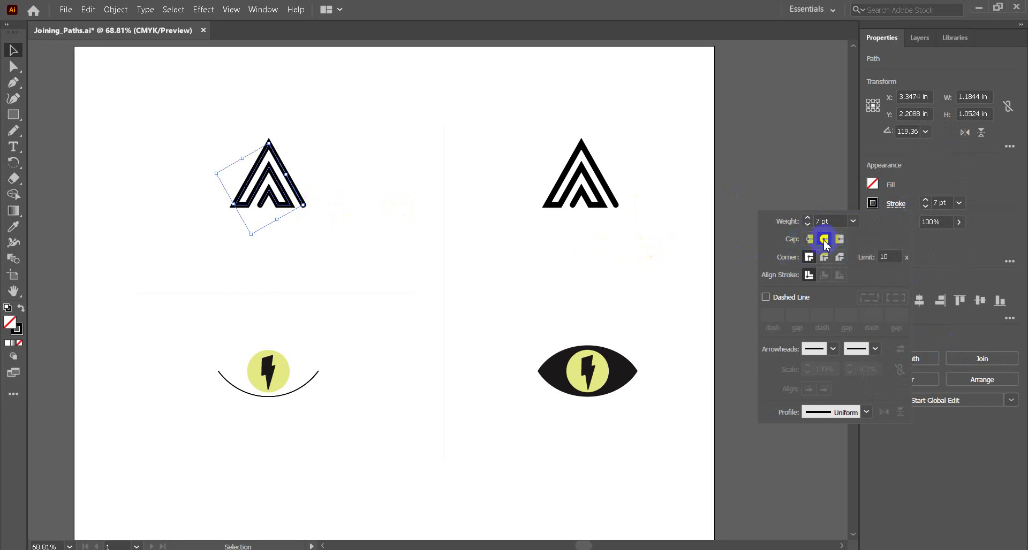
{"action": "left_click", "coordinate": [810, 239]}
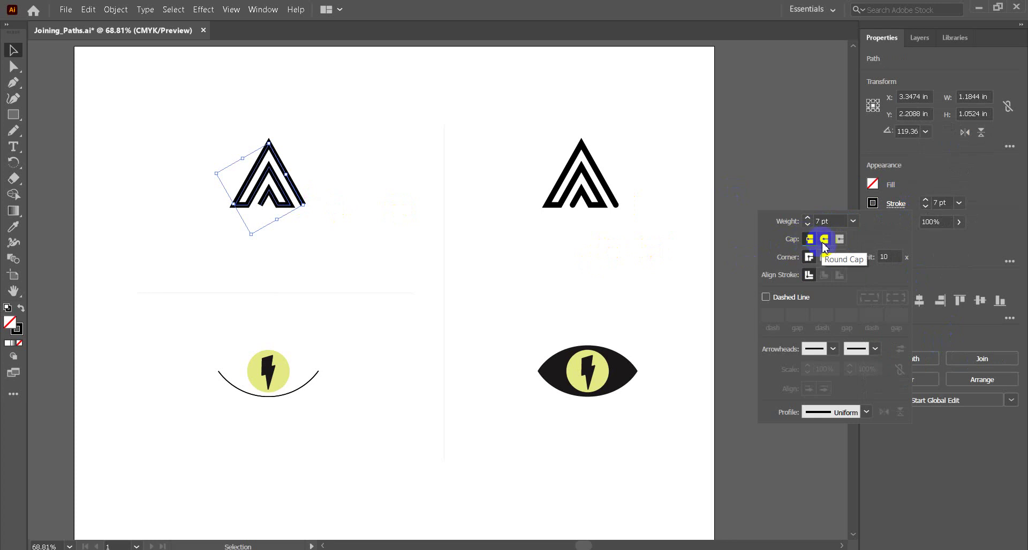
{"action": "left_click", "coordinate": [824, 245]}
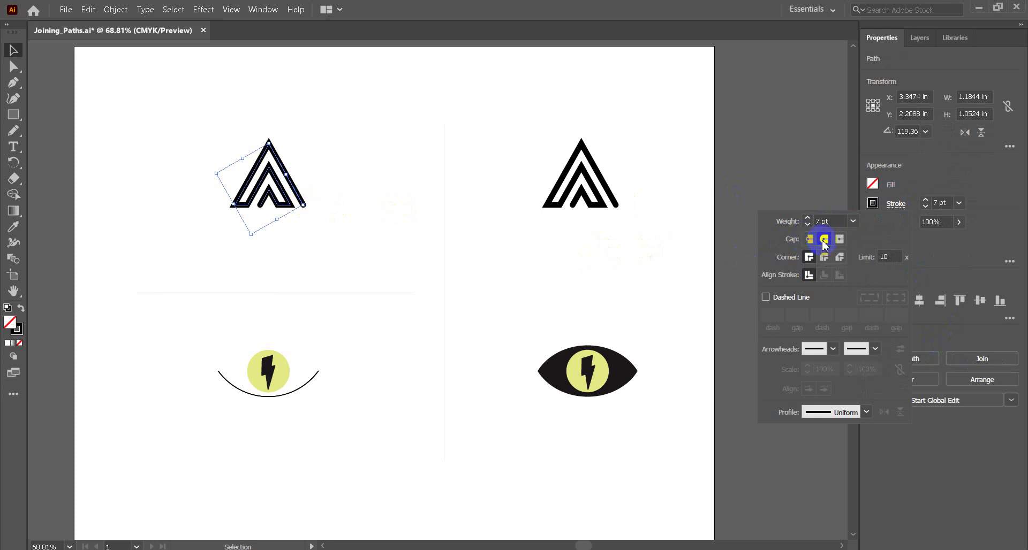
Zoom in on the eye's lower arc, copy it and paste it in front
{"action": "left_click", "coordinate": [10, 294]}
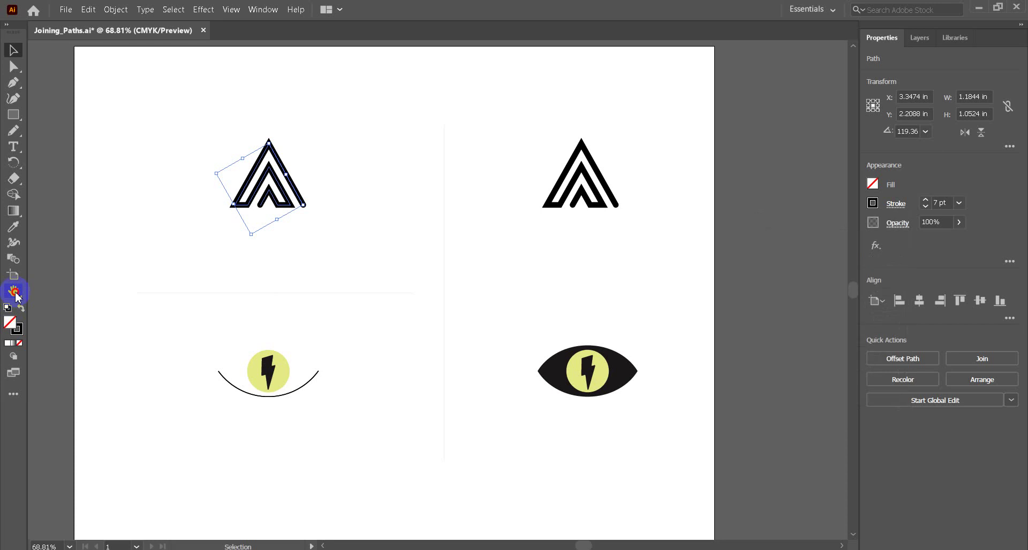
{"action": "left_click_drag", "start_coordinate": [13, 291], "coordinate": [64, 292]}
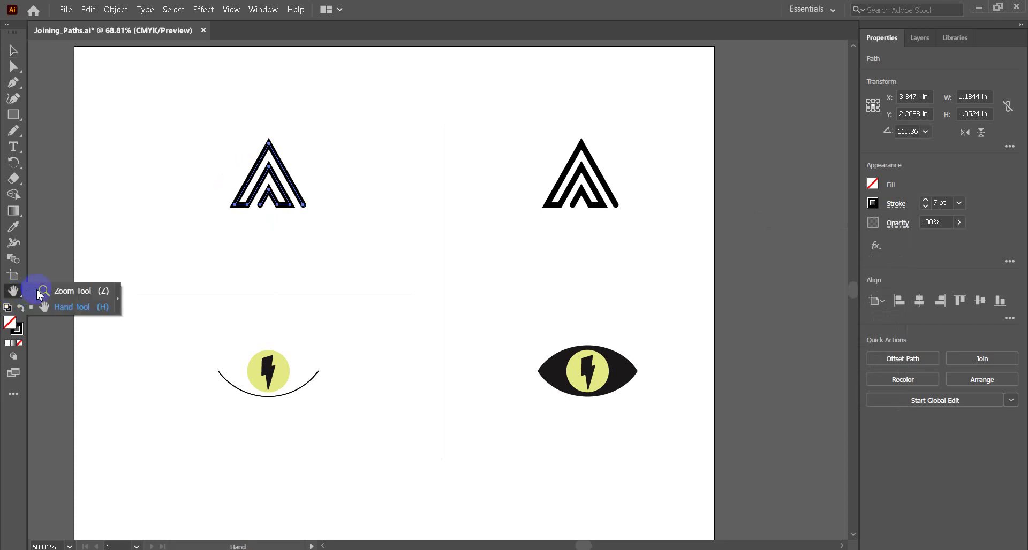
{"action": "mouse_move", "coordinate": [187, 336]}
{"action": "left_mouse_down"}
{"action": "mouse_move", "coordinate": [311, 405]}
{"action": "mouse_move", "coordinate": [367, 417]}
{"action": "left_mouse_up"}
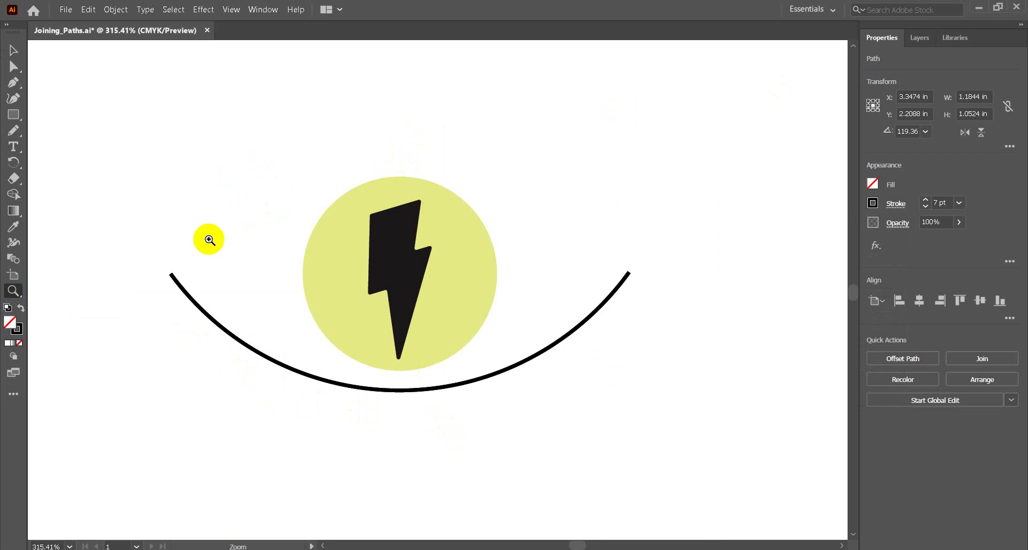
{"action": "left_click", "coordinate": [14, 50]}
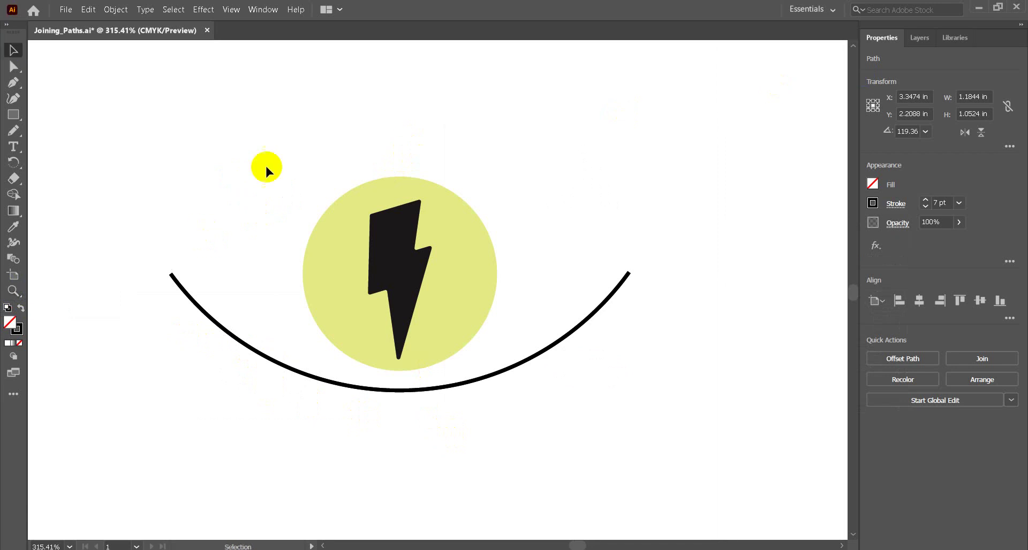
{"action": "left_click", "coordinate": [542, 350]}
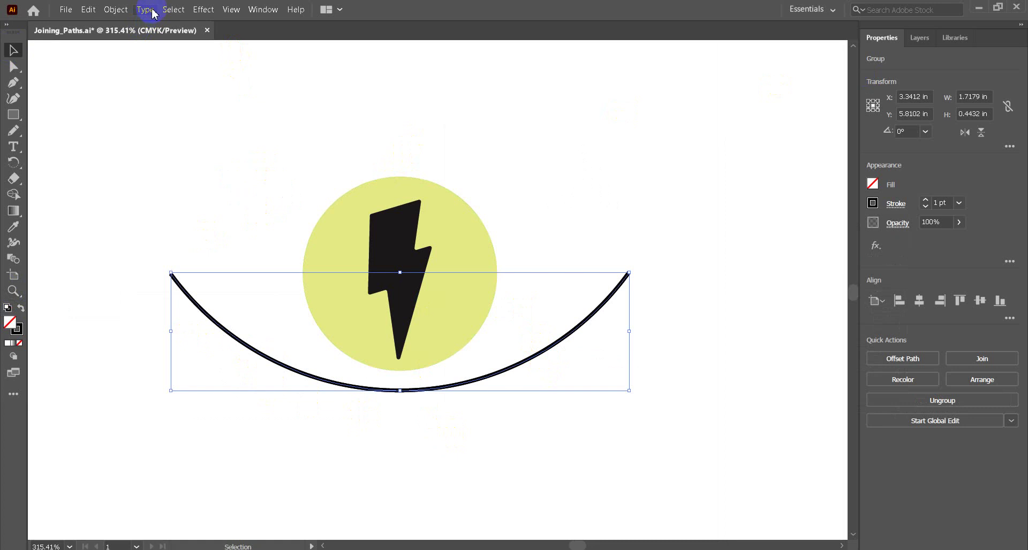
{"action": "left_click", "coordinate": [171, 9]}
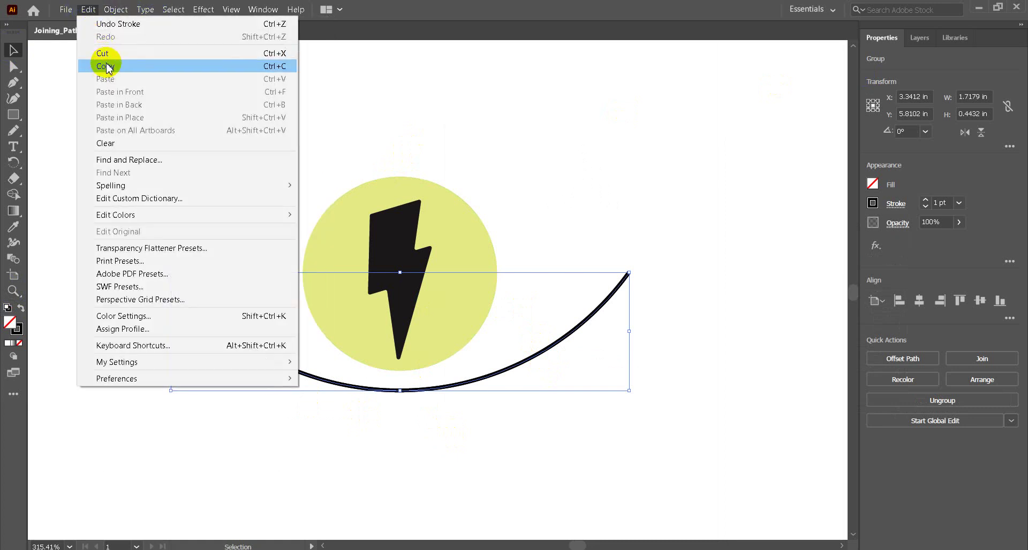
{"action": "left_click", "coordinate": [398, 249]}
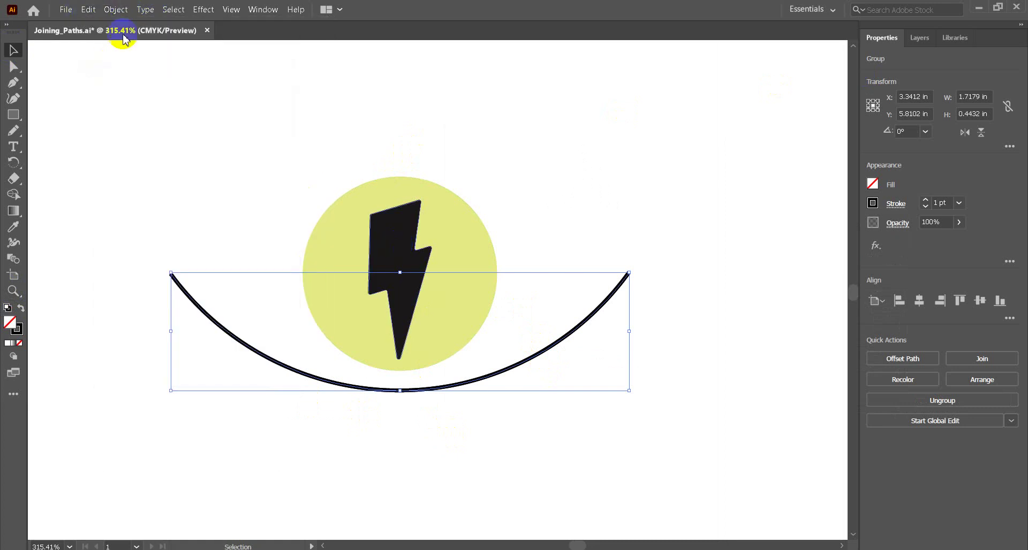
{"action": "left_click", "coordinate": [89, 10]}
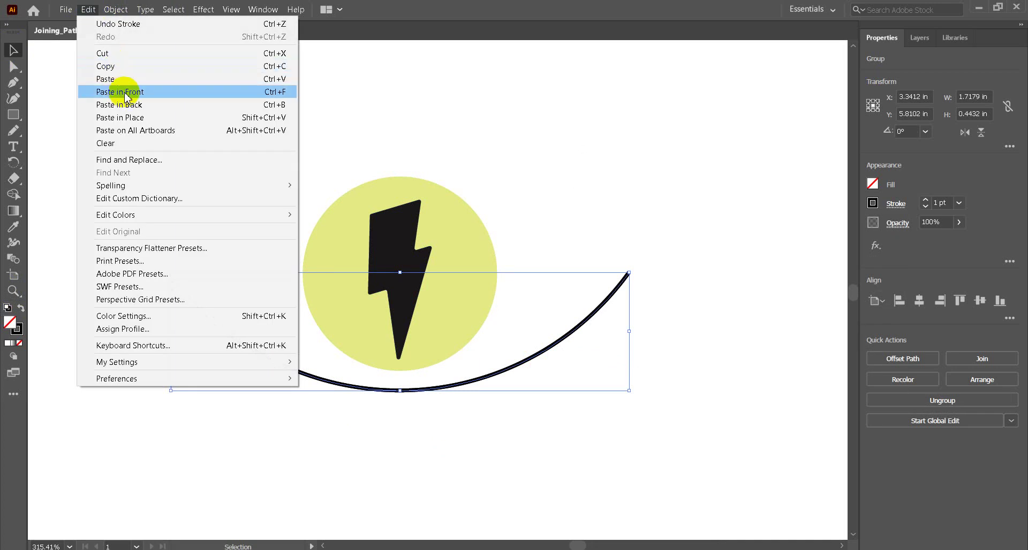
{"action": "left_click", "coordinate": [125, 92]}
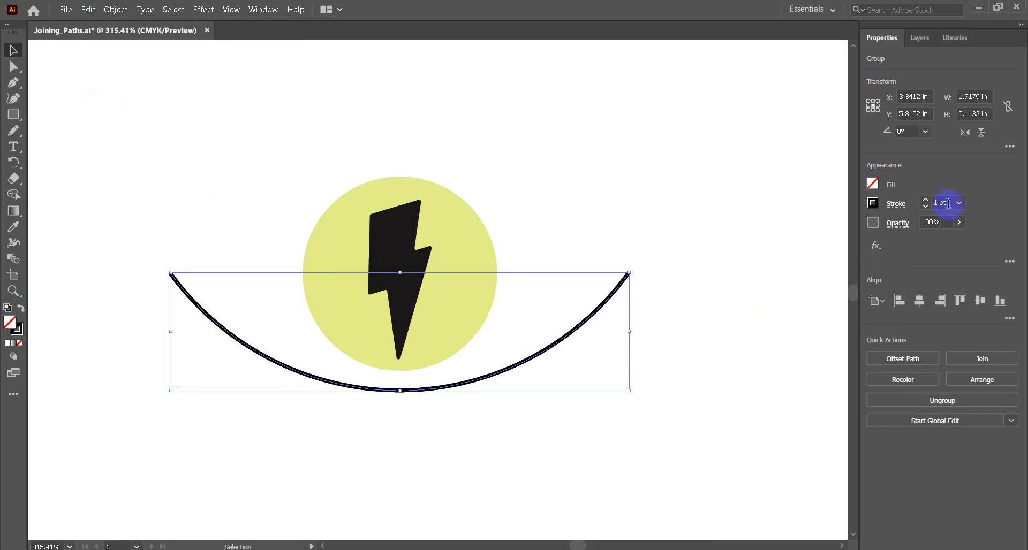
Flip the arc copy vertically and raise it to form the upper lid
{"action": "left_click", "coordinate": [981, 133]}
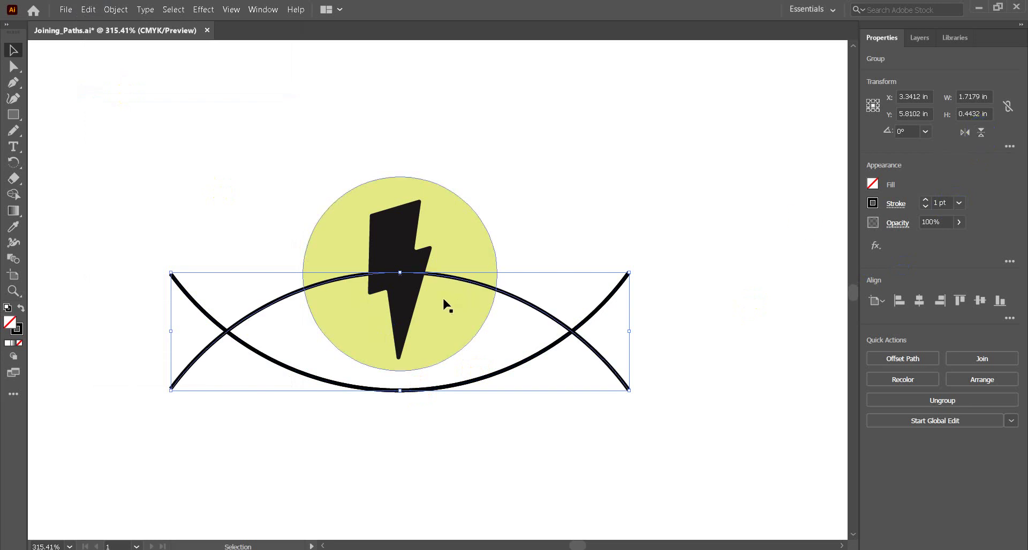
{"action": "mouse_move", "coordinate": [495, 288]}
{"action": "left_mouse_down"}
{"action": "mouse_move", "coordinate": [500, 185]}
{"action": "mouse_move", "coordinate": [491, 176]}
{"action": "left_mouse_up"}
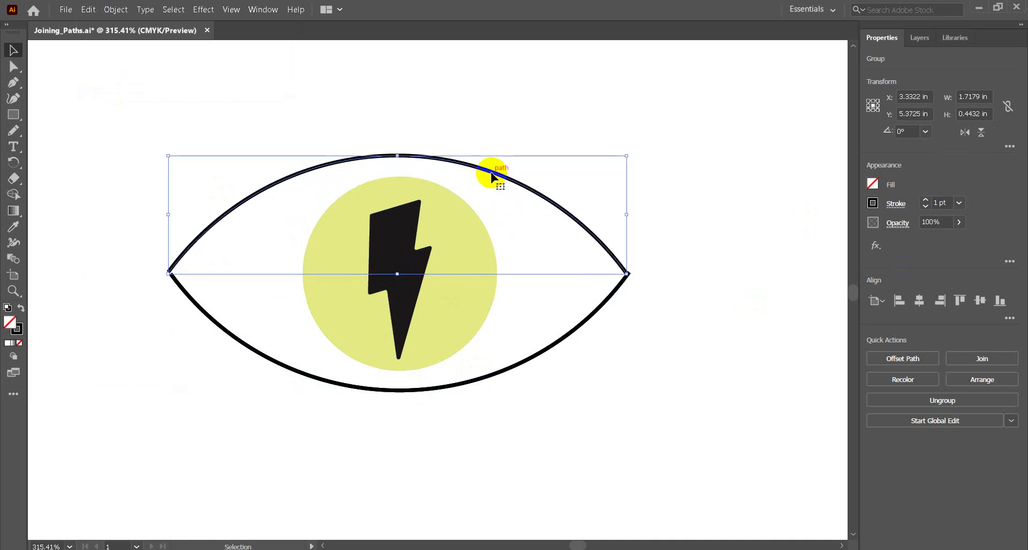
{"action": "key", "text": "Right"}
{"action": "key", "text": "Right"}
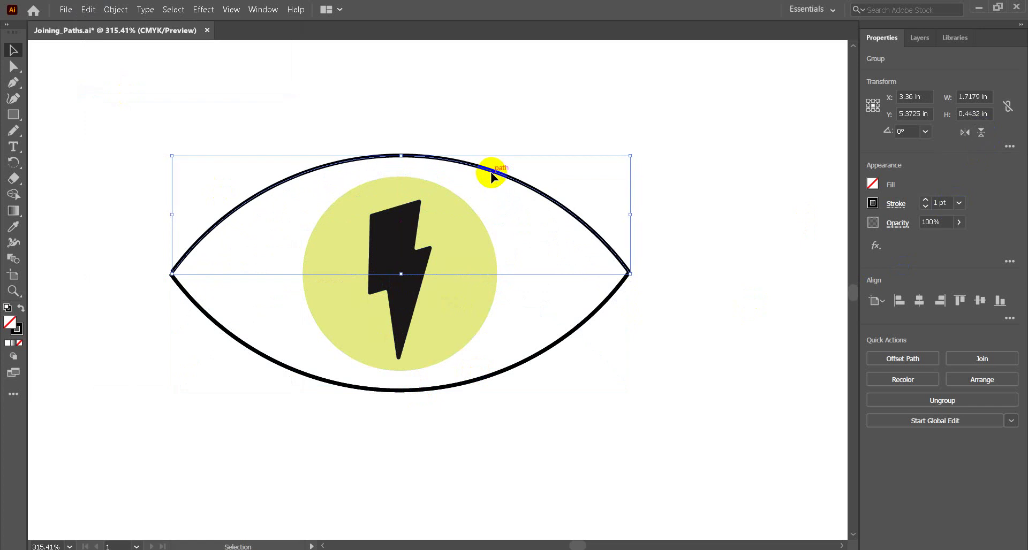
{"action": "key", "text": "Left"}
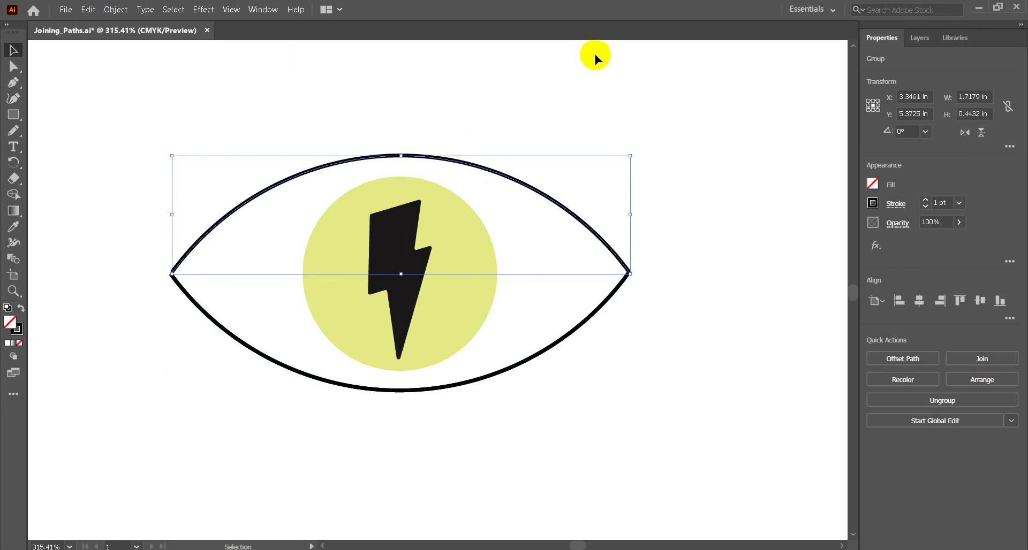
Turn on Smart Guides and snap the upper arc's ends onto the lower arc's tips
{"action": "left_click", "coordinate": [260, 15]}
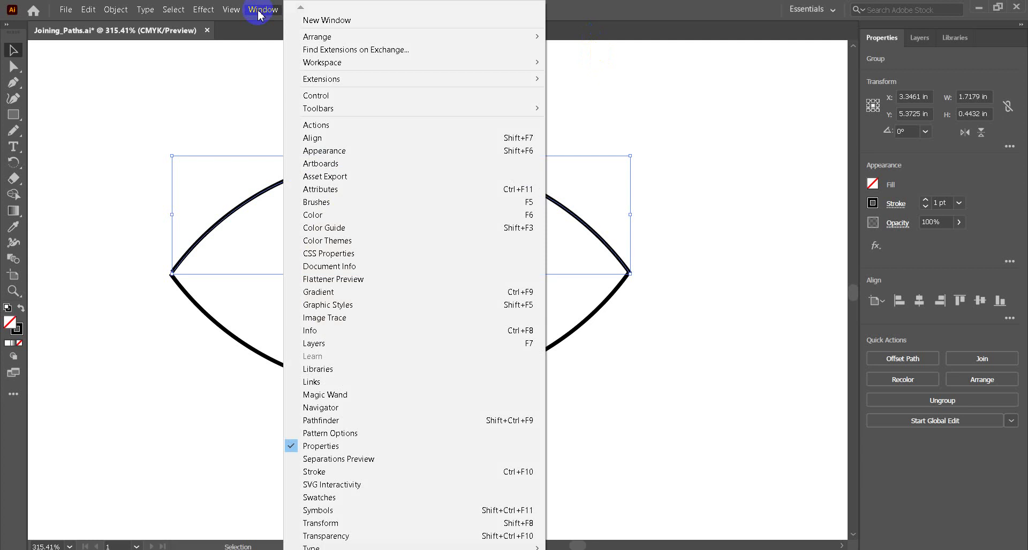
{"action": "left_click", "coordinate": [231, 11]}
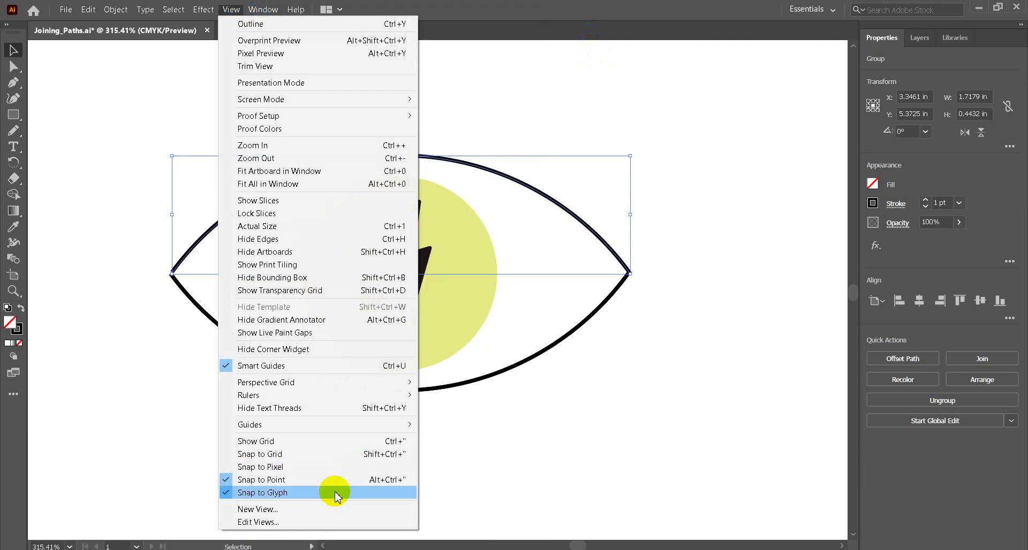
{"action": "left_click", "coordinate": [295, 366]}
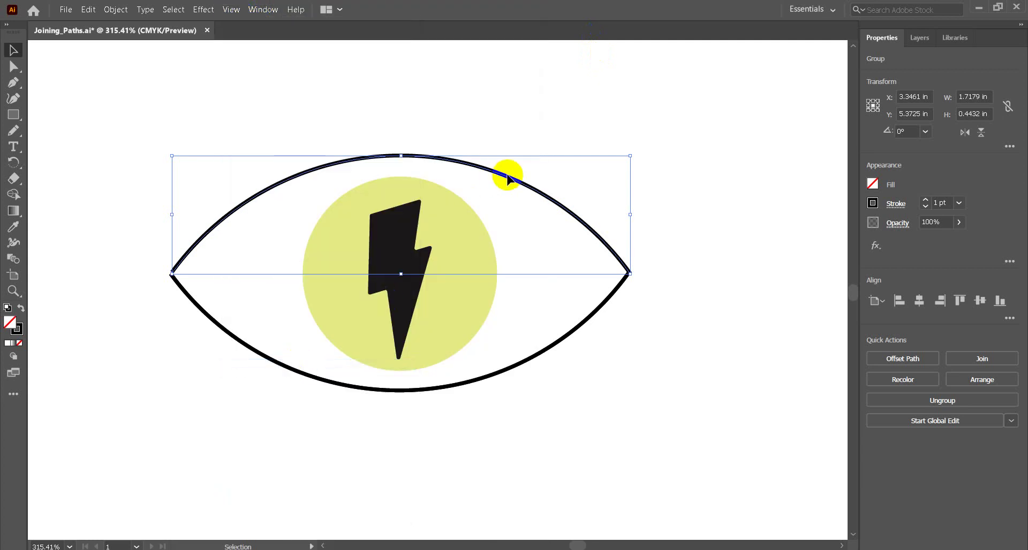
{"action": "left_click_drag", "start_coordinate": [506, 181], "coordinate": [506, 182]}
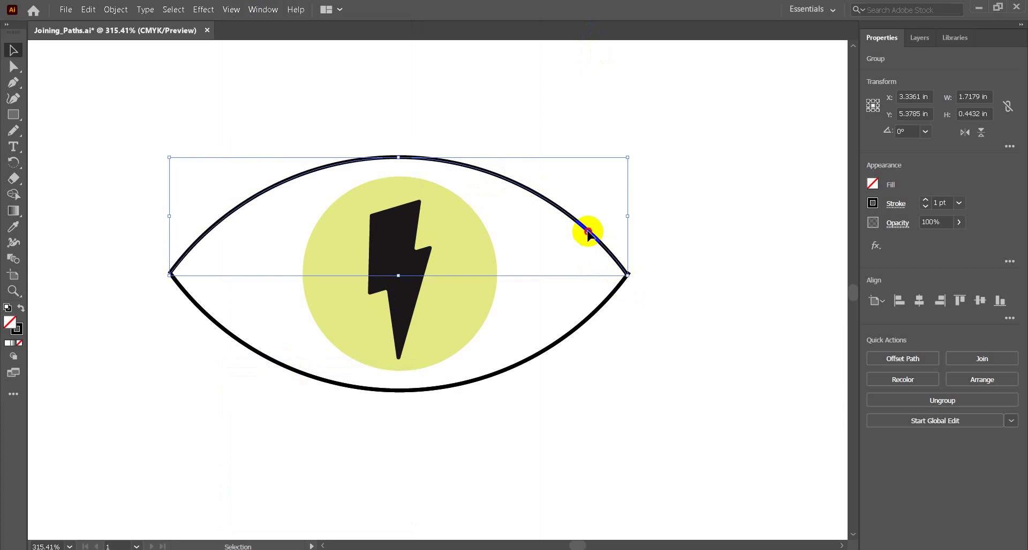
{"action": "left_click_drag", "start_coordinate": [588, 229], "coordinate": [591, 232]}
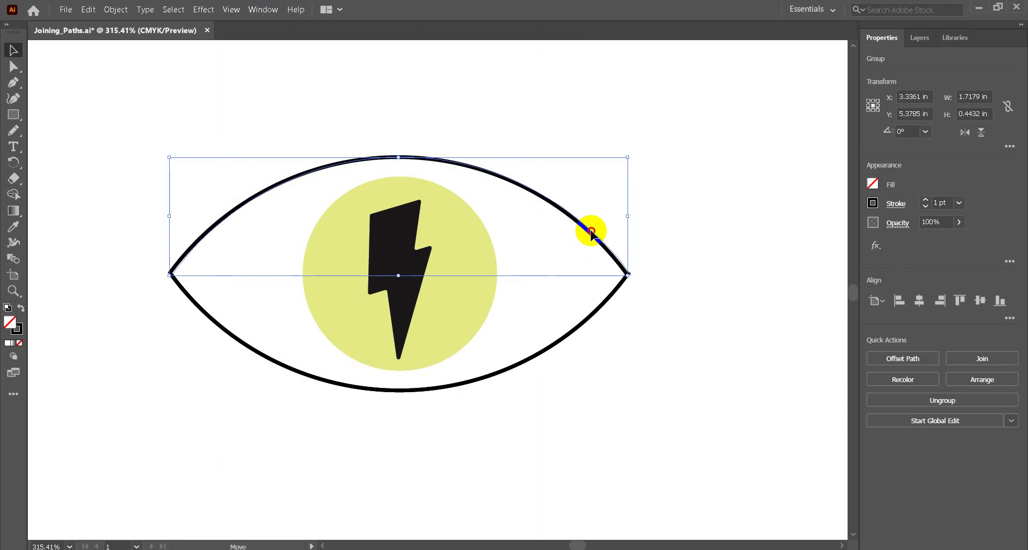
{"action": "left_click_drag", "start_coordinate": [592, 231], "coordinate": [589, 232]}
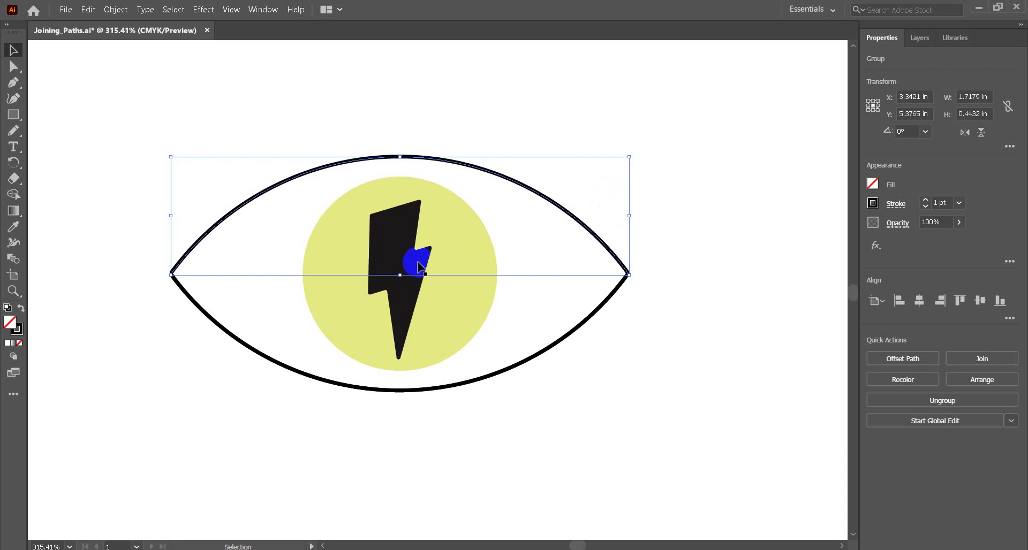
{"action": "left_click", "coordinate": [621, 304]}
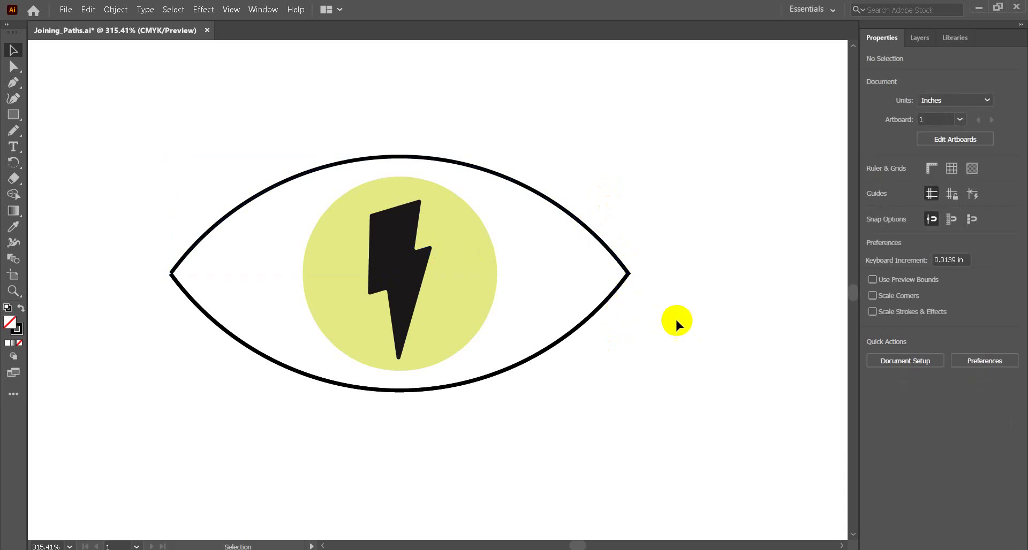
Marquee-select both eye arcs and show the Fill swatches in the Properties panel
{"action": "left_click_drag", "start_coordinate": [653, 309], "coordinate": [528, 164]}
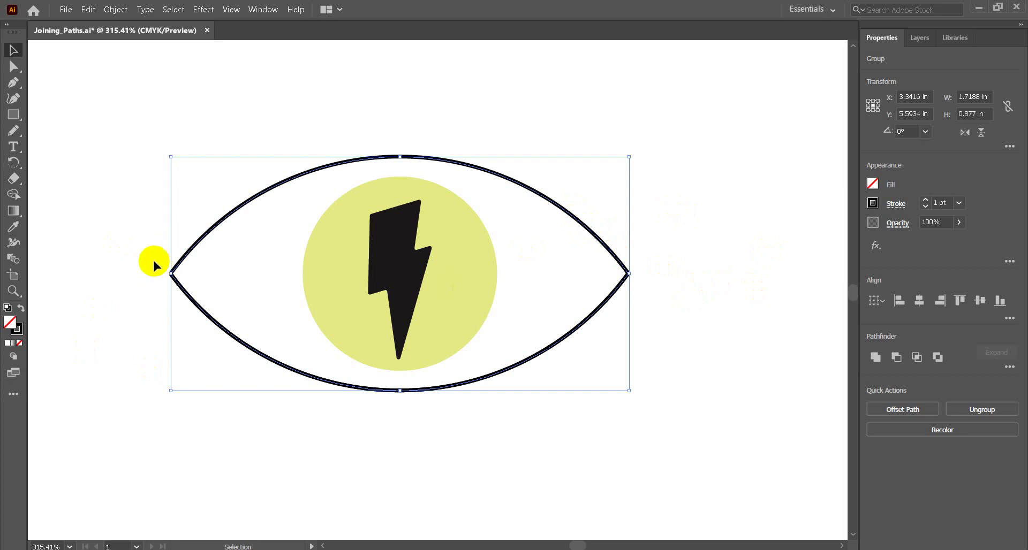
{"action": "left_click", "coordinate": [116, 10]}
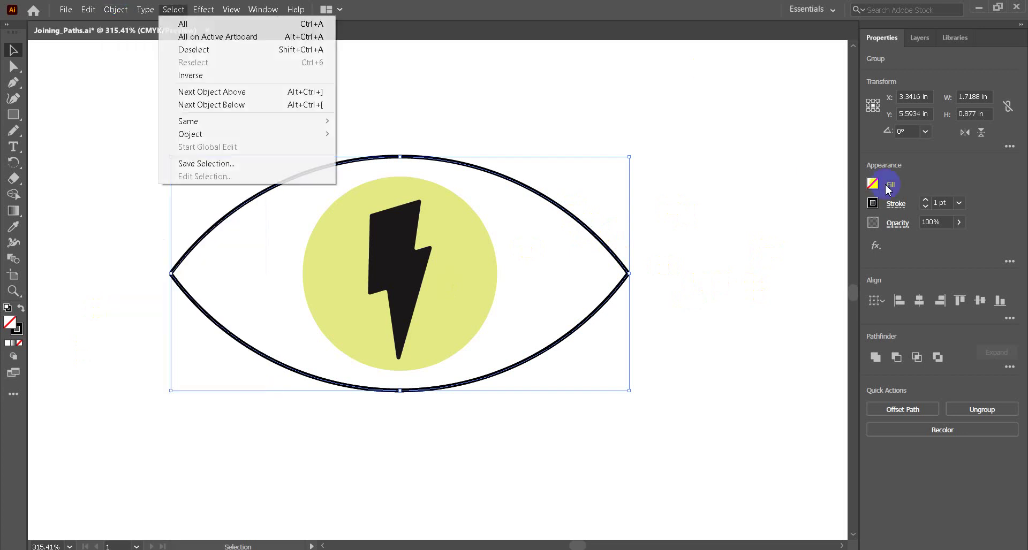
{"action": "left_click", "coordinate": [872, 184]}
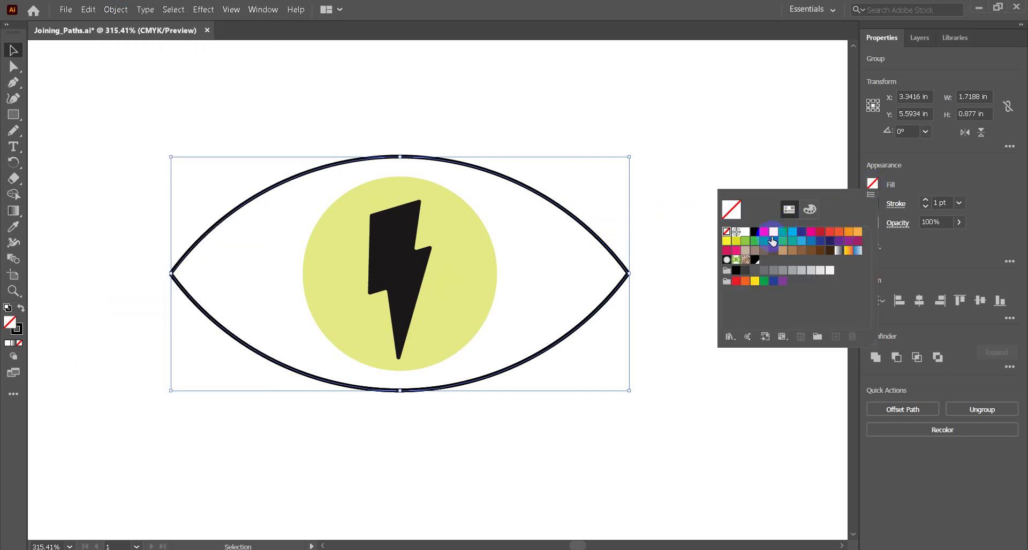
Fill the eye outline solid black, after briefly trying CMYK Yellow
{"action": "left_click", "coordinate": [774, 232]}
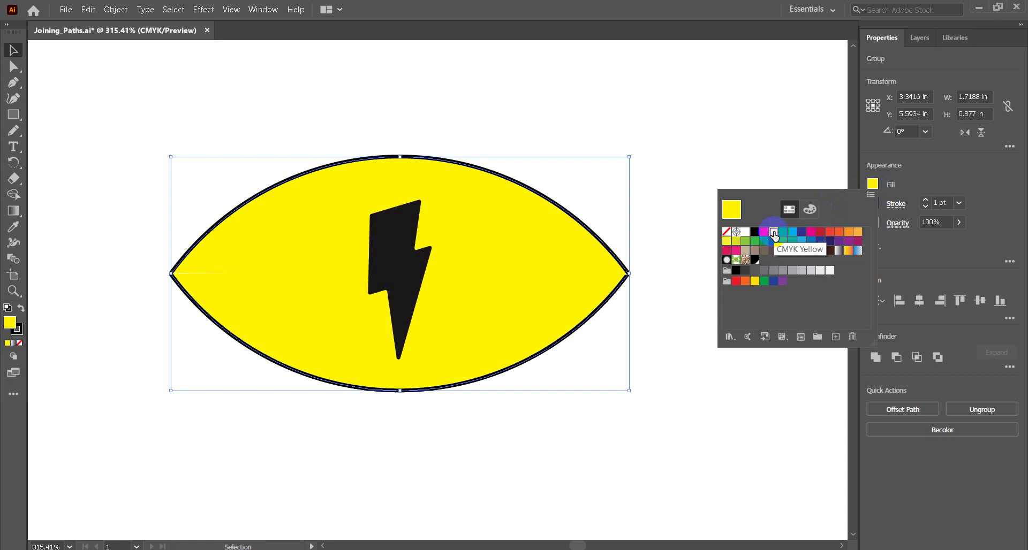
{"action": "left_click", "coordinate": [755, 233]}
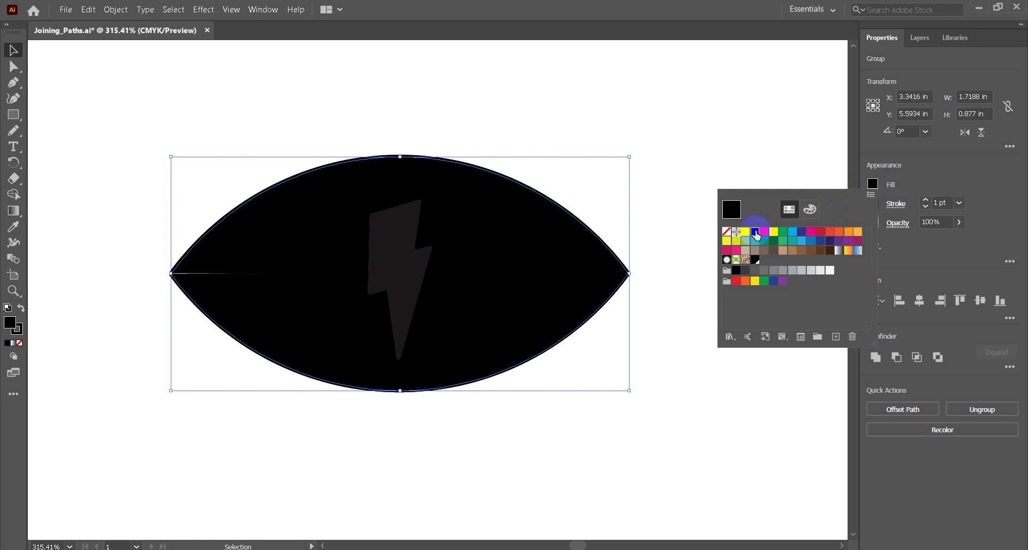
{"action": "left_click", "coordinate": [542, 314]}
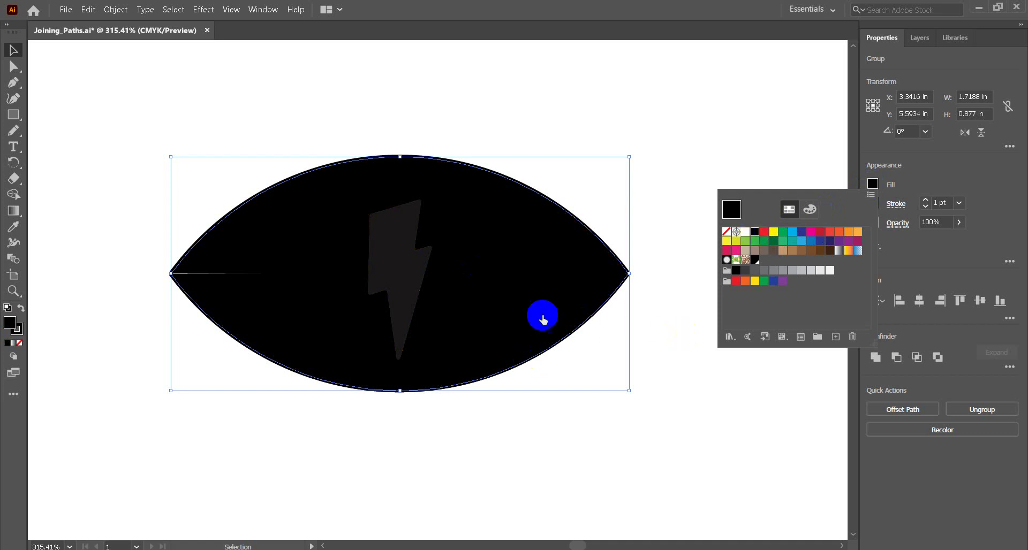
{"action": "left_click", "coordinate": [248, 275]}
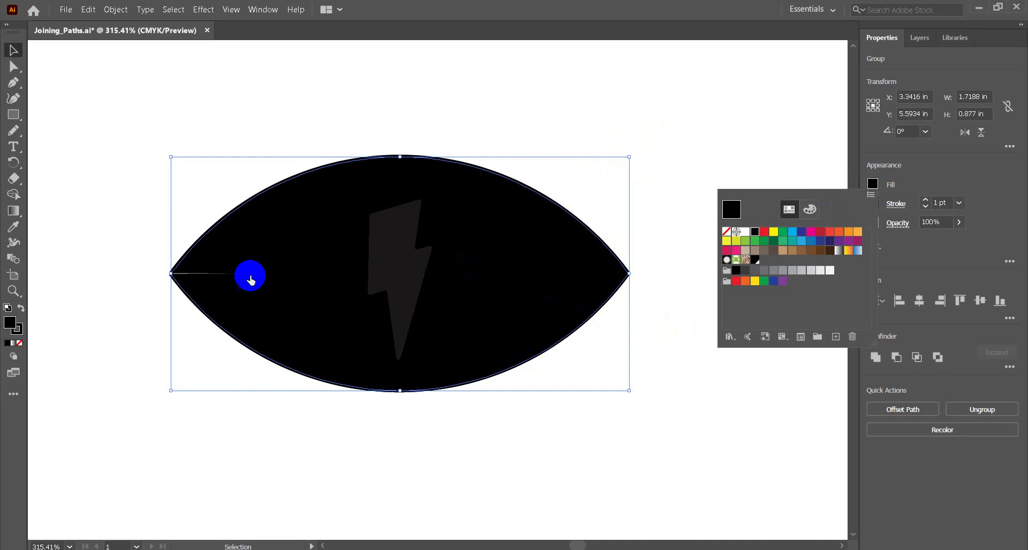
{"action": "left_click", "coordinate": [193, 273]}
{"action": "left_click", "coordinate": [113, 15]}
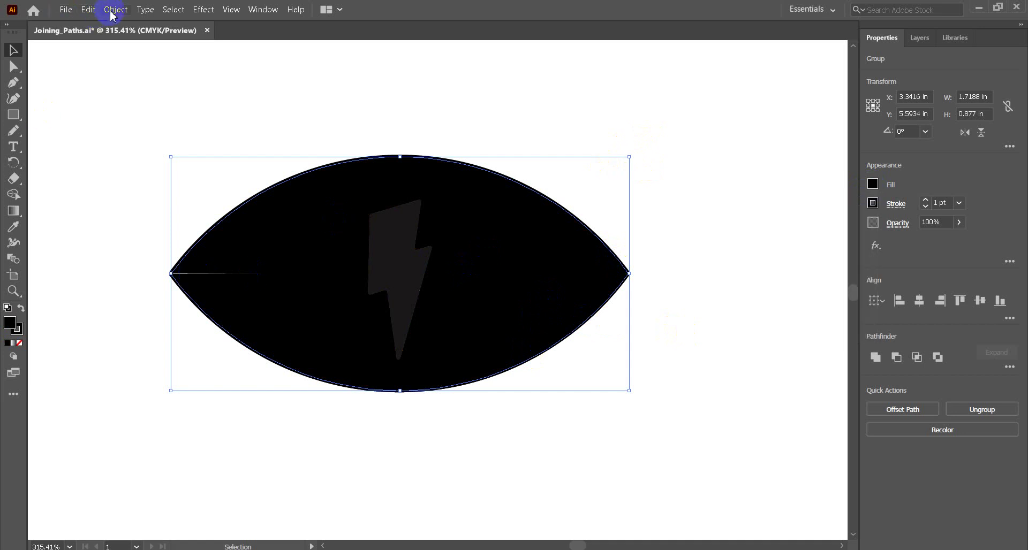
Join the two eye arcs into one path, then undo back to the yellow fill
{"action": "left_click", "coordinate": [115, 9]}
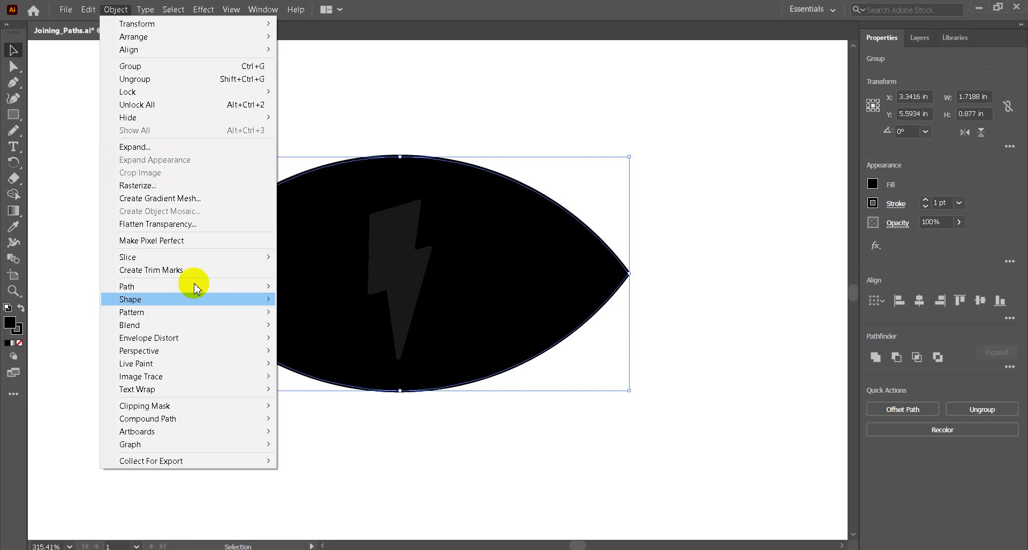
{"action": "left_click", "coordinate": [300, 289]}
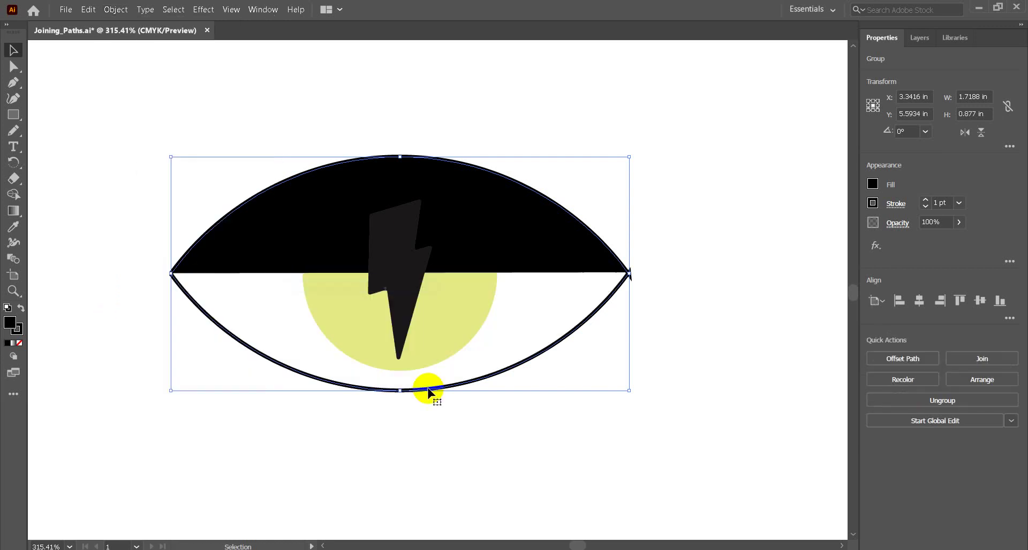
{"action": "left_click", "coordinate": [465, 455]}
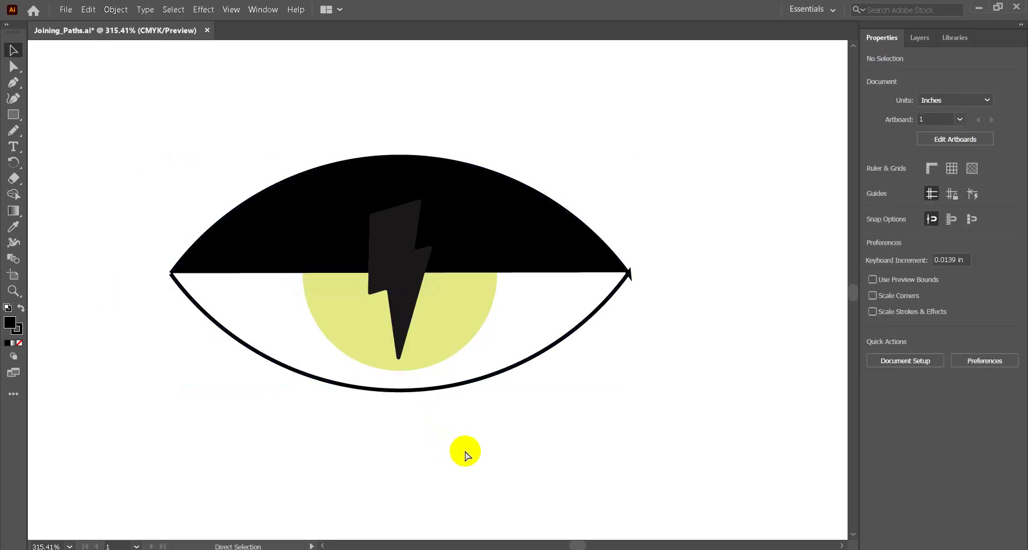
{"action": "key", "text": "ctrl+z"}
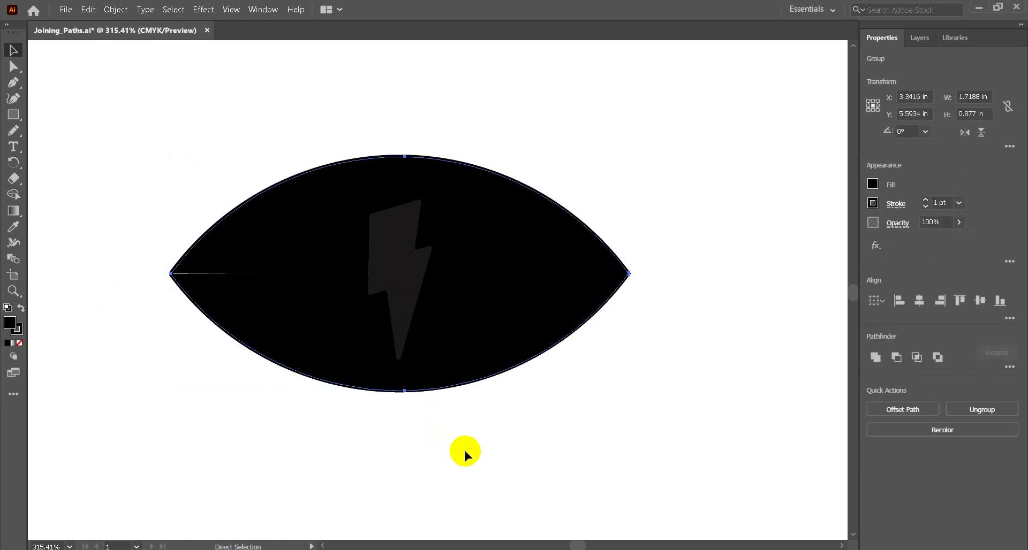
{"action": "key", "text": "ctrl+z"}
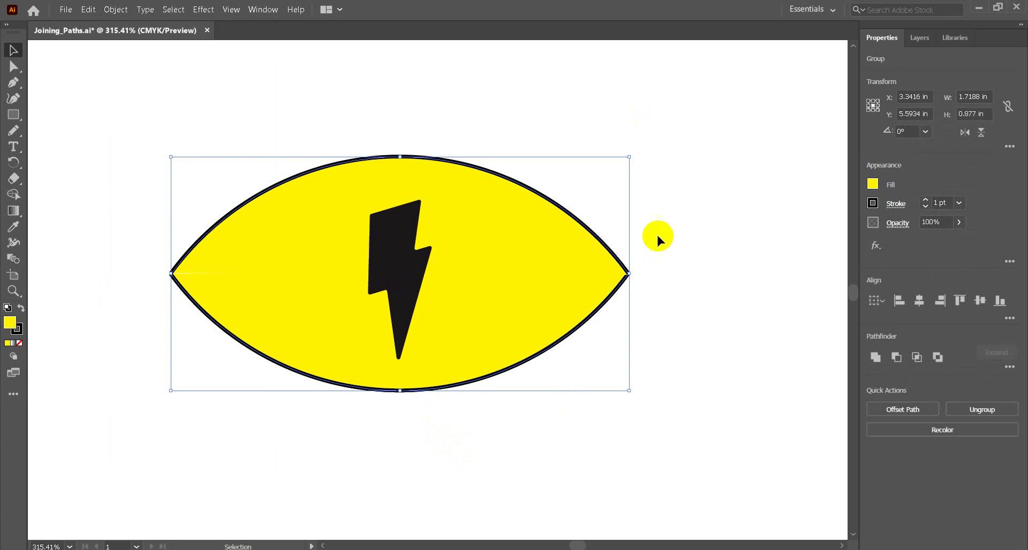
Attempt a Ctrl+S save, cancel the legacy-format warning, and undo the yellow fill
{"action": "key", "text": "a"}
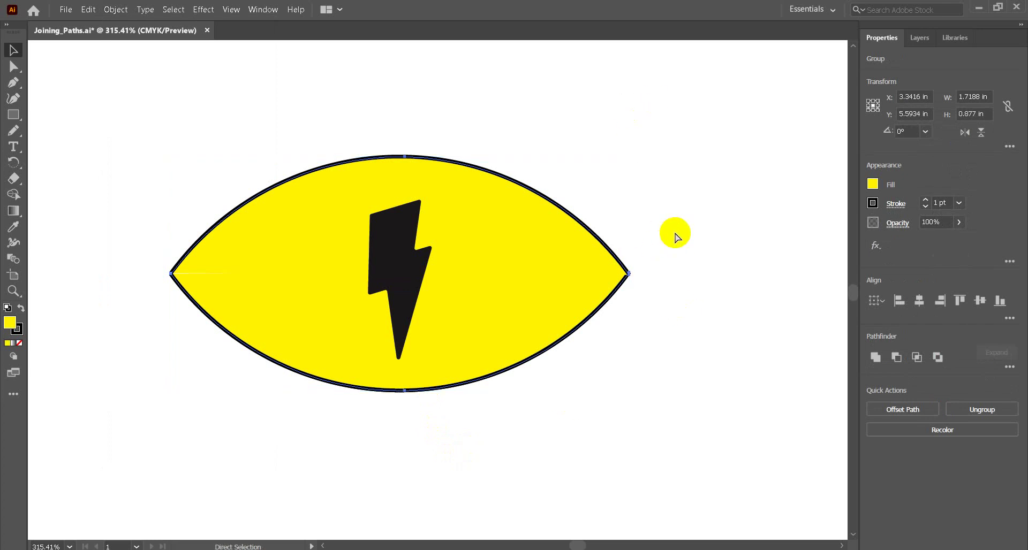
{"action": "key", "text": "ctrl+s"}
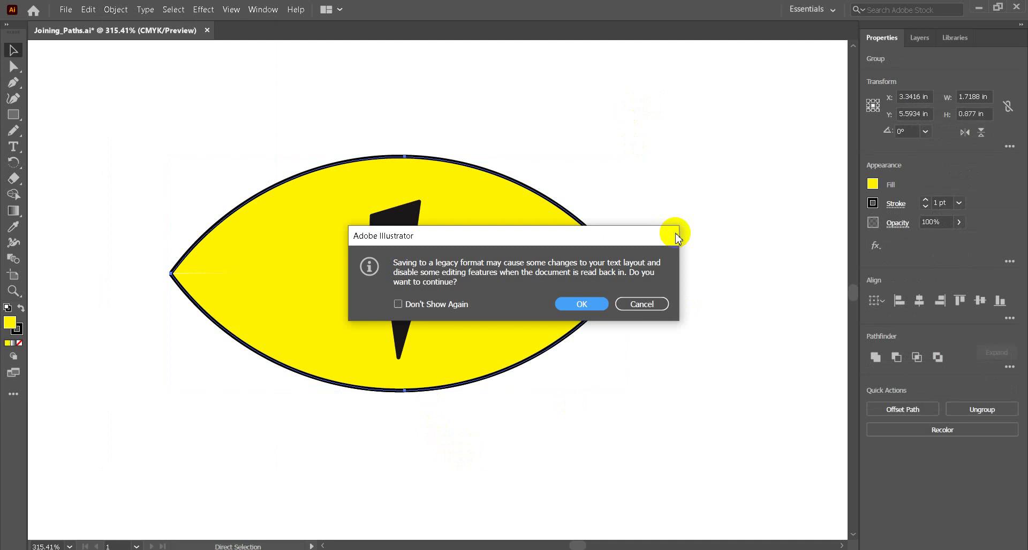
{"action": "left_click", "coordinate": [640, 304]}
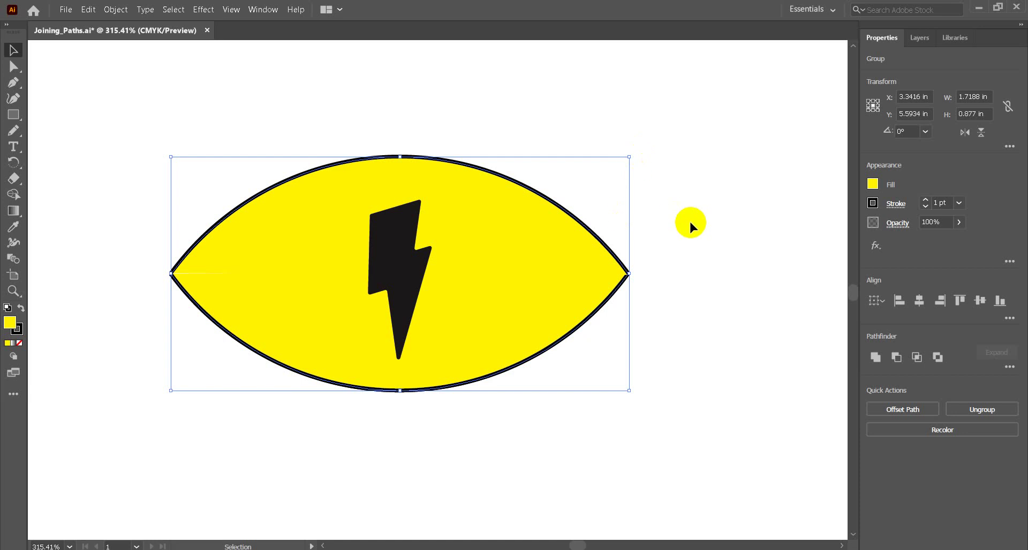
{"action": "key", "text": "ctrl+z"}
Tilt the eye outline slightly to 0.367° and reselect the whole outline
{"action": "left_click", "coordinate": [693, 300]}
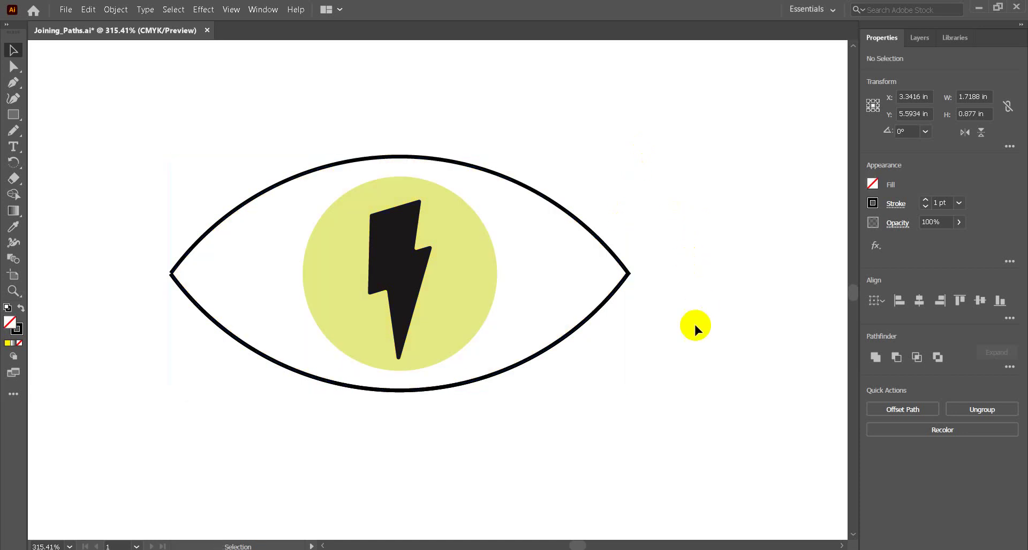
{"action": "left_click", "coordinate": [616, 253]}
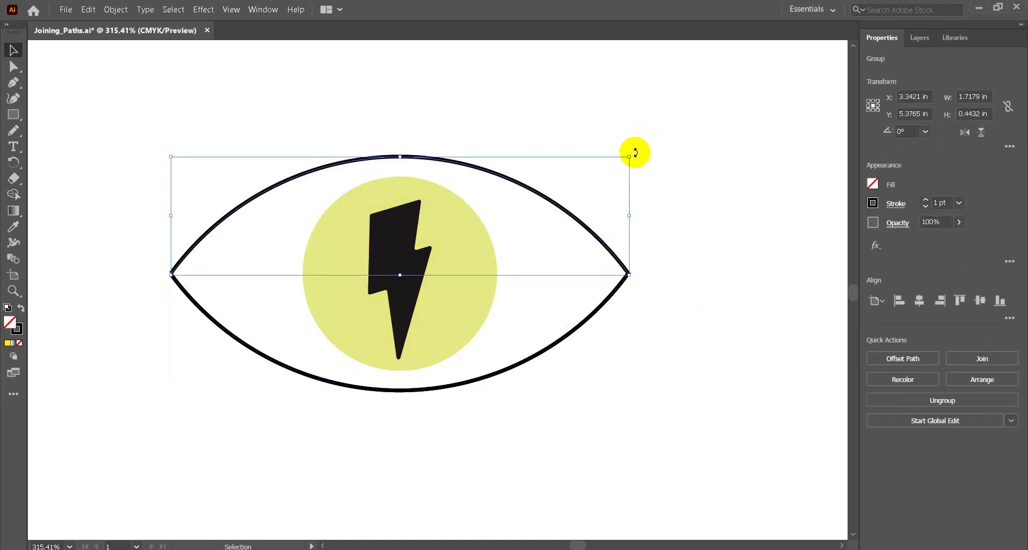
{"action": "left_click_drag", "start_coordinate": [635, 153], "coordinate": [633, 152]}
{"action": "left_click_drag", "start_coordinate": [635, 155], "coordinate": [638, 168]}
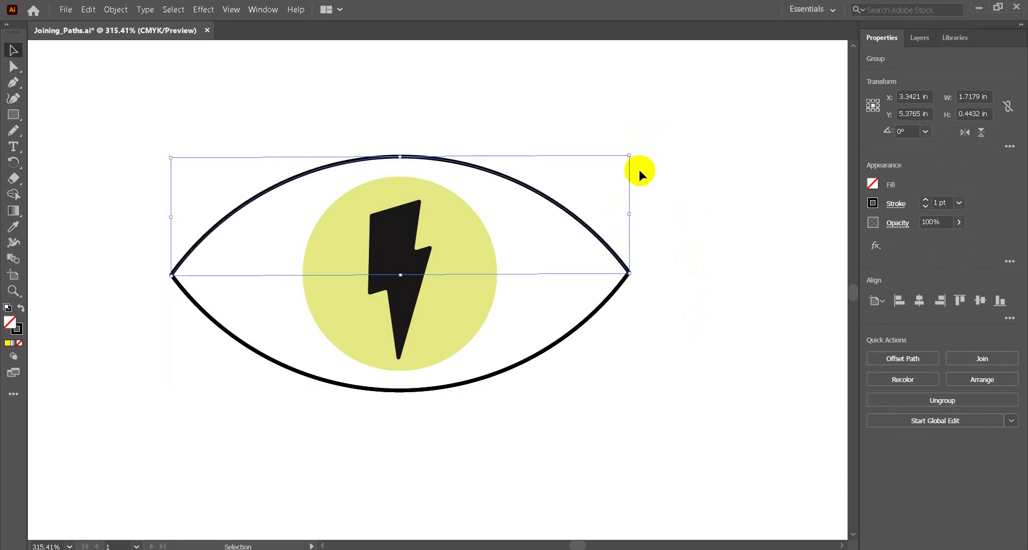
{"action": "left_click", "coordinate": [676, 208]}
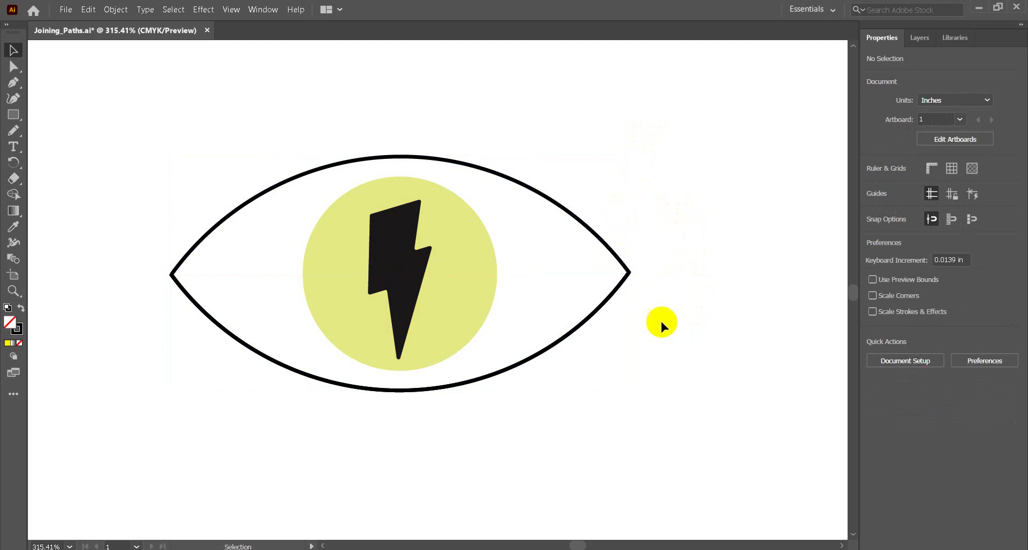
{"action": "left_click_drag", "start_coordinate": [678, 352], "coordinate": [598, 208]}
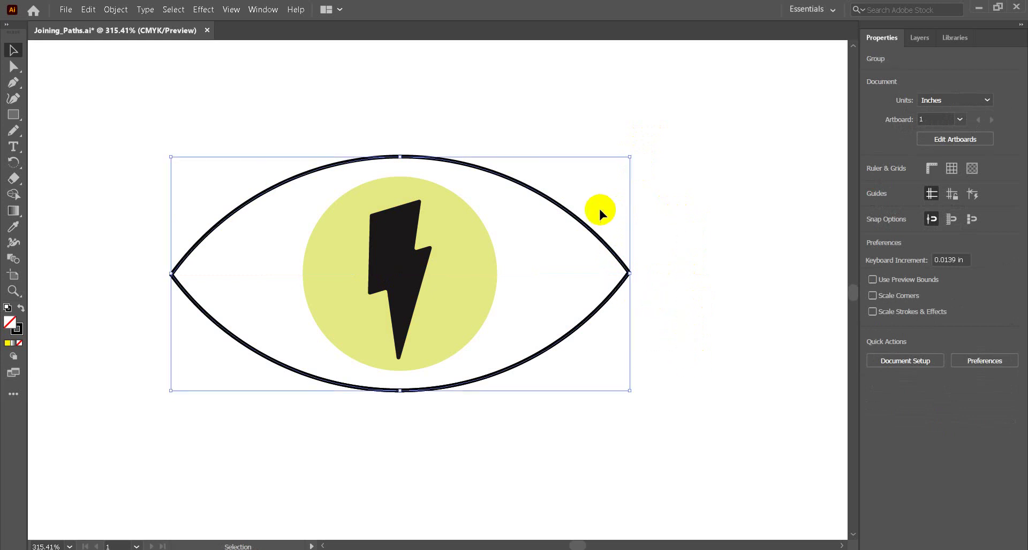
{"action": "left_click", "coordinate": [96, 271]}
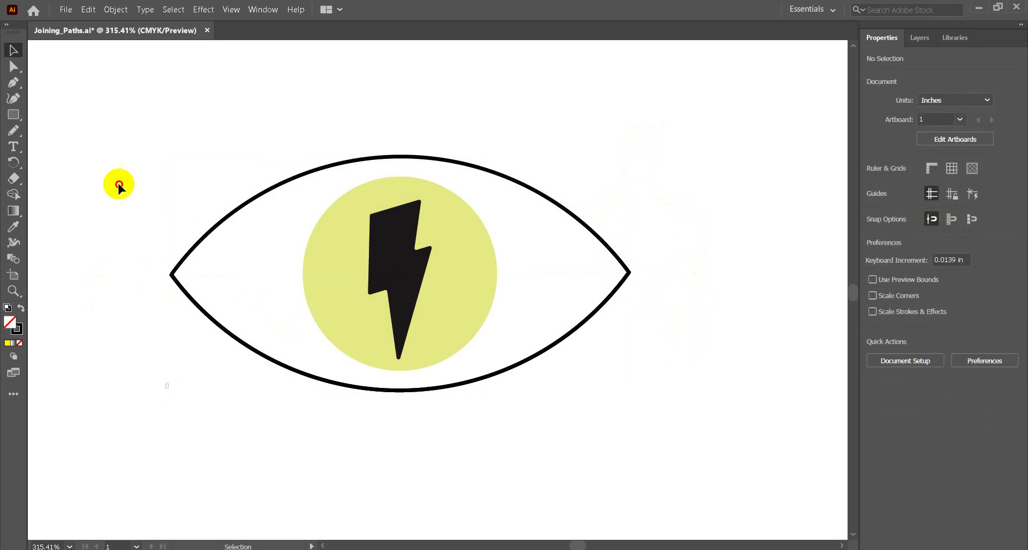
{"action": "left_click_drag", "start_coordinate": [170, 391], "coordinate": [207, 190]}
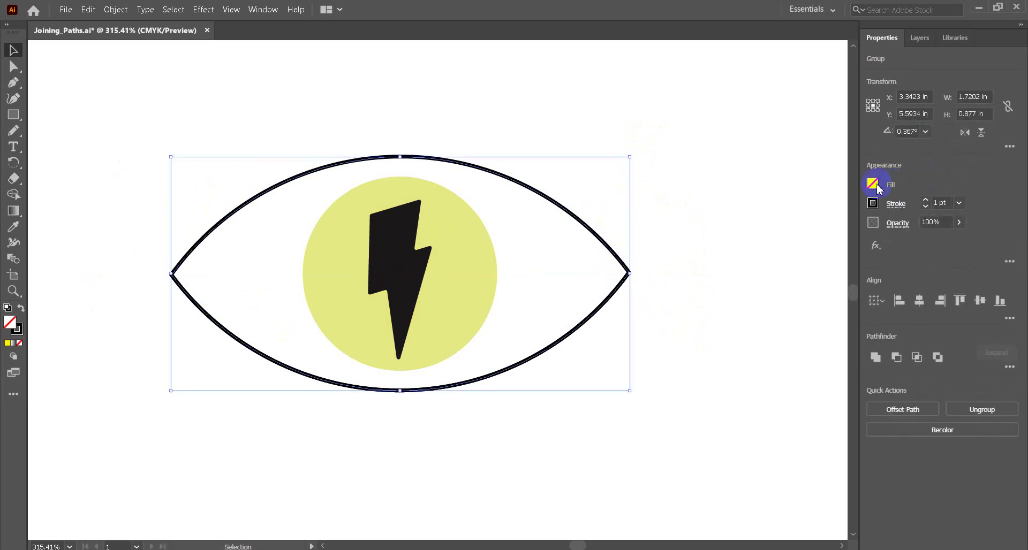
Reset the eye's fill to None and then solid black, hiding the yellow iris
{"action": "left_click", "coordinate": [871, 185]}
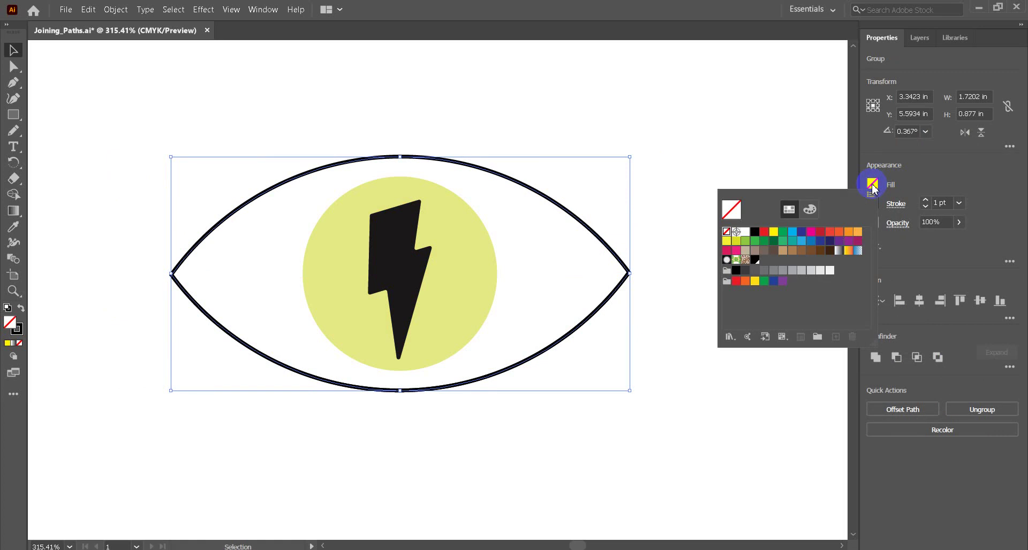
{"action": "left_click", "coordinate": [727, 231]}
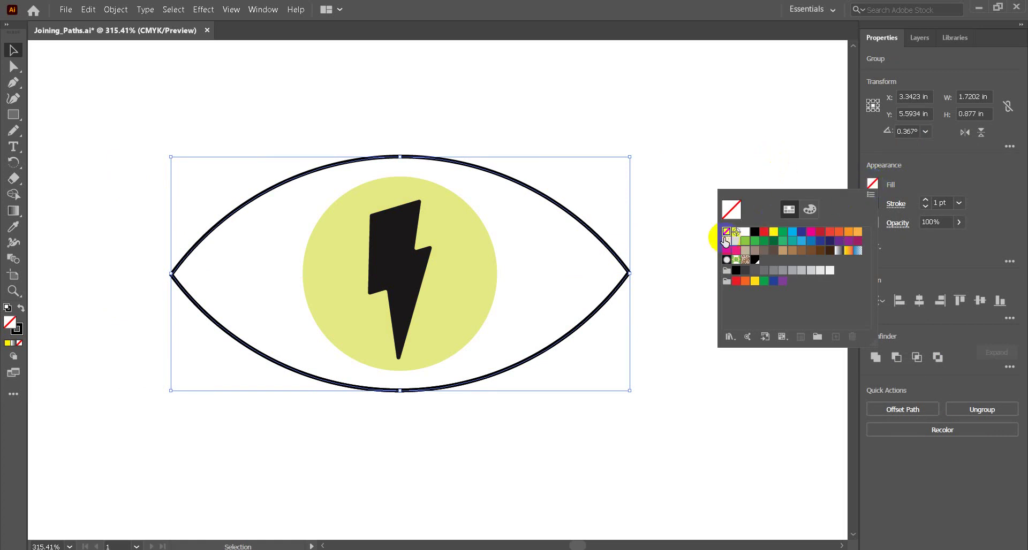
{"action": "left_click", "coordinate": [758, 232]}
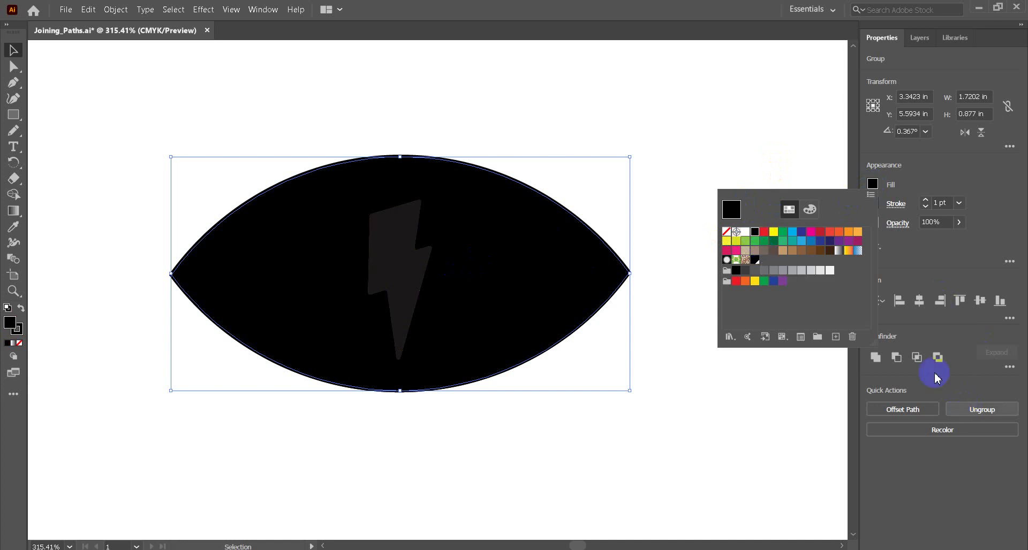
{"action": "left_click", "coordinate": [926, 460]}
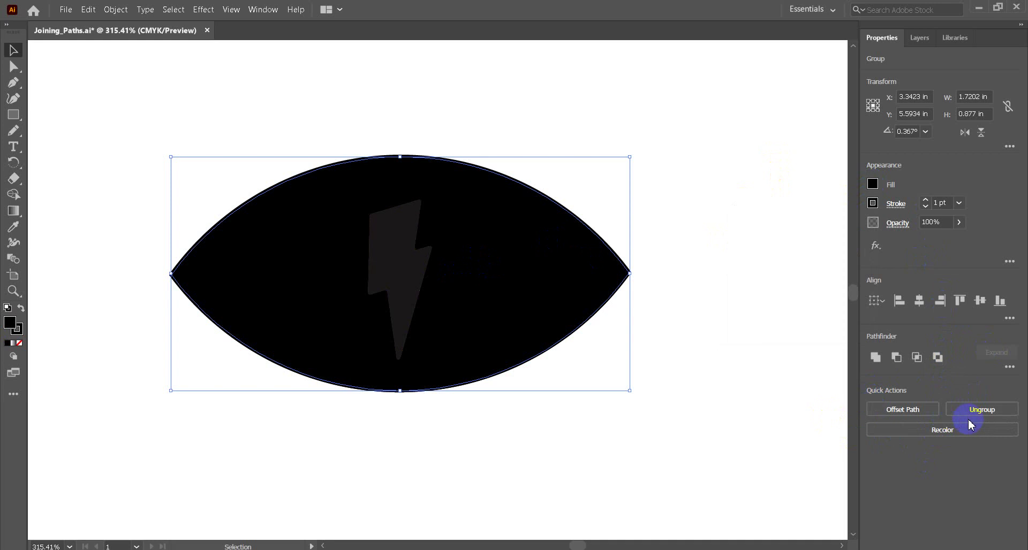
Try Offset Path on the eye, cancel it, and undo back to the outlined eye
{"action": "left_click", "coordinate": [928, 414]}
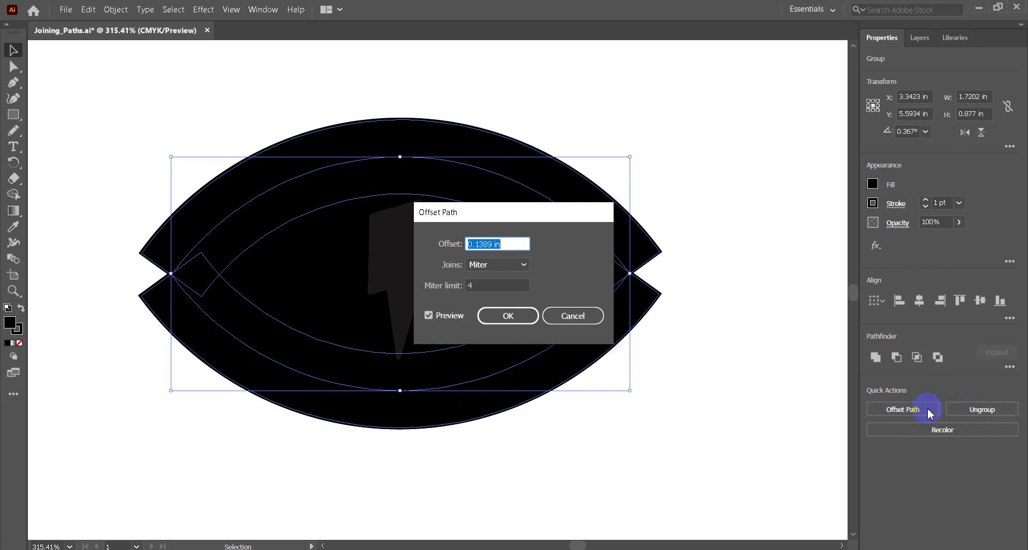
{"action": "left_click", "coordinate": [601, 316]}
{"action": "left_click", "coordinate": [728, 385]}
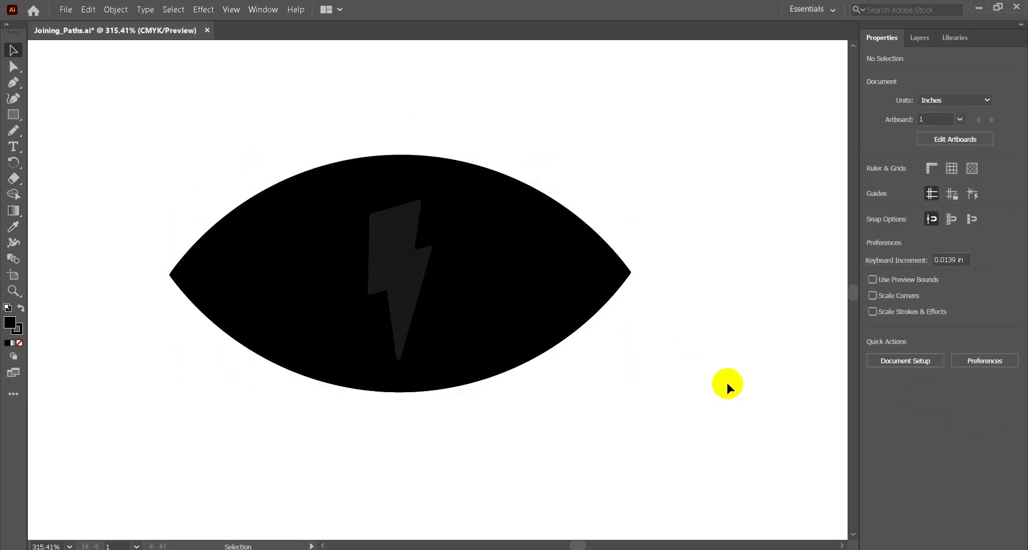
{"action": "key", "text": "ctrl+z"}
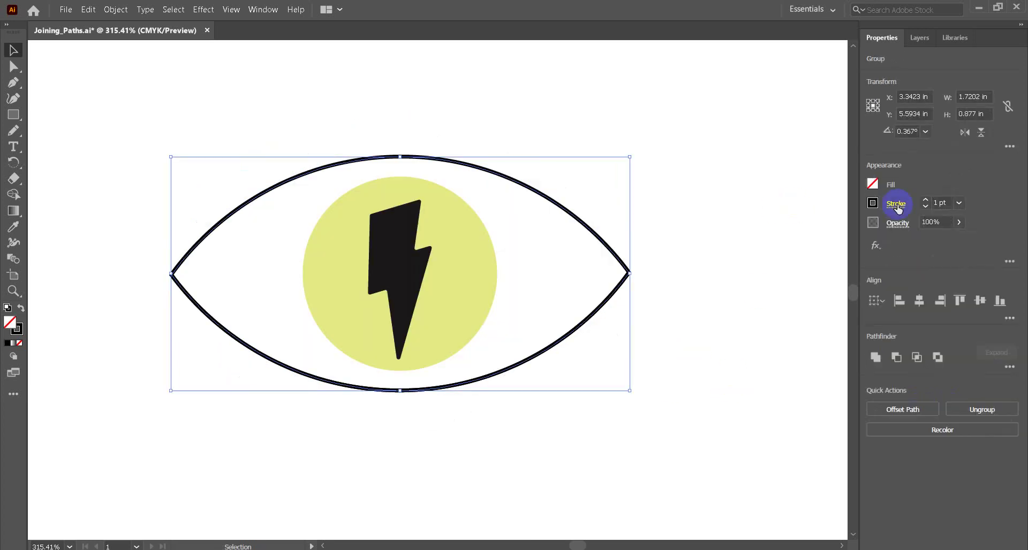
Refill the eye with black and reveal the extra Pathfinder shape-mode options
{"action": "left_click", "coordinate": [873, 184]}
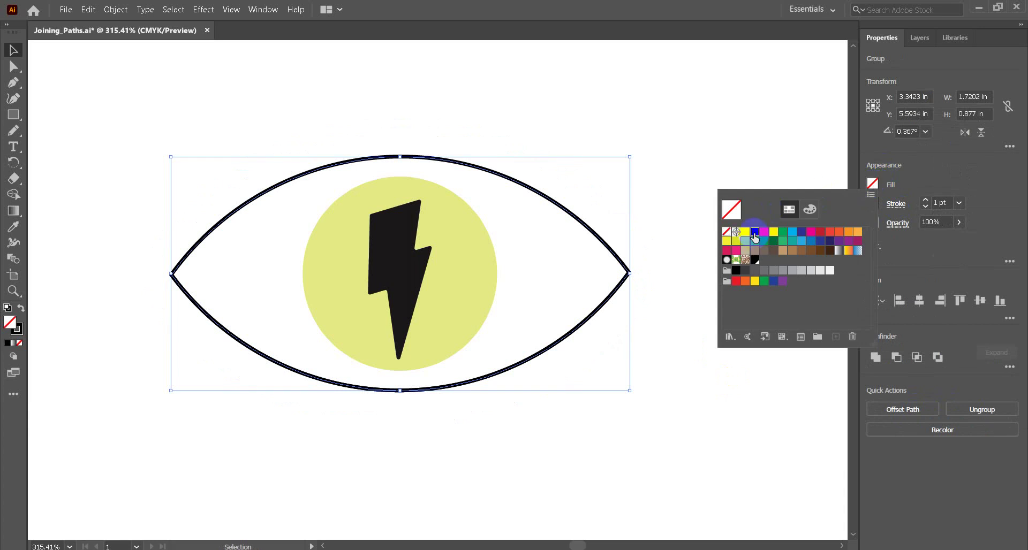
{"action": "left_click", "coordinate": [755, 232]}
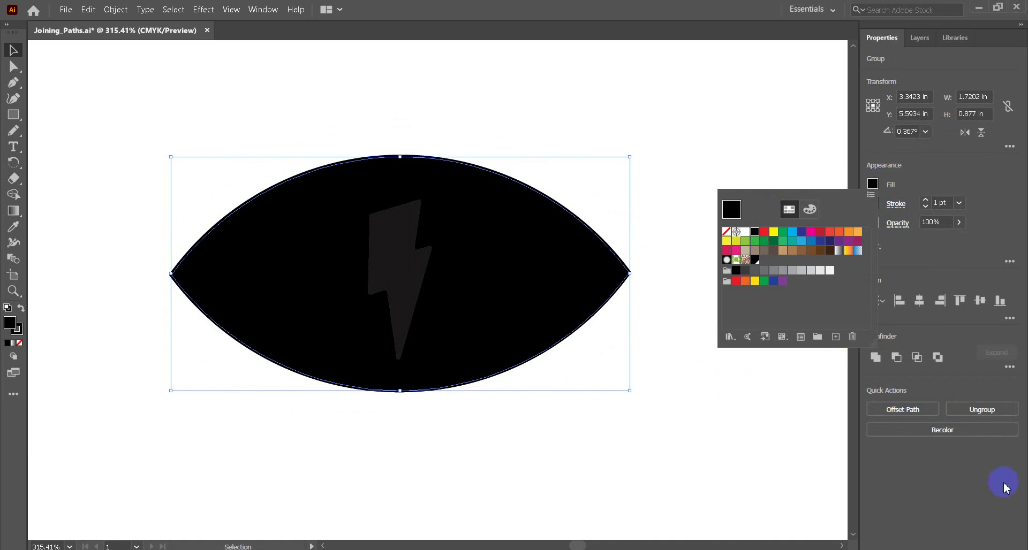
{"action": "left_click", "coordinate": [984, 474]}
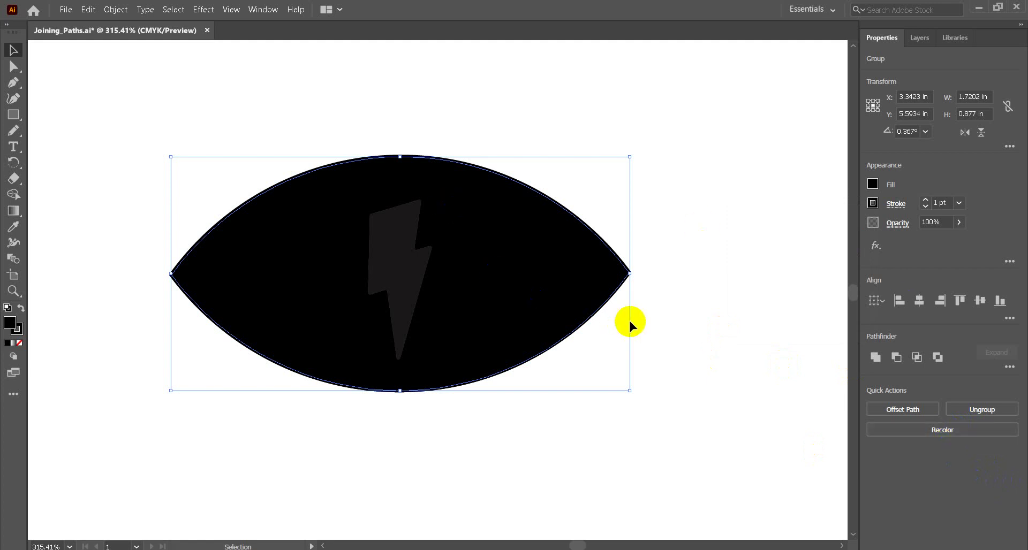
{"action": "left_click", "coordinate": [1009, 366]}
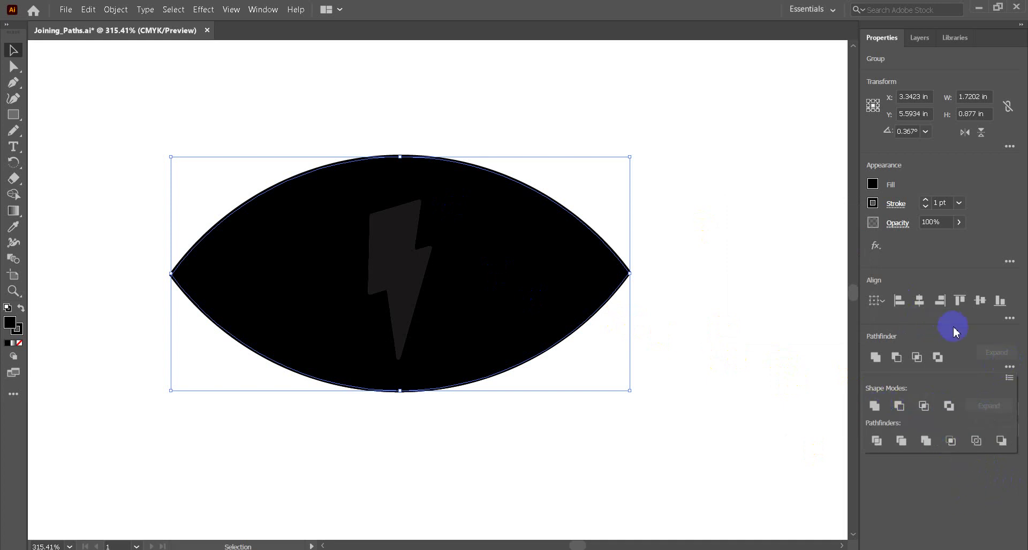
Apply Pathfinder Unite to merge the grouped eye arcs into one black path
{"action": "left_click", "coordinate": [1010, 261]}
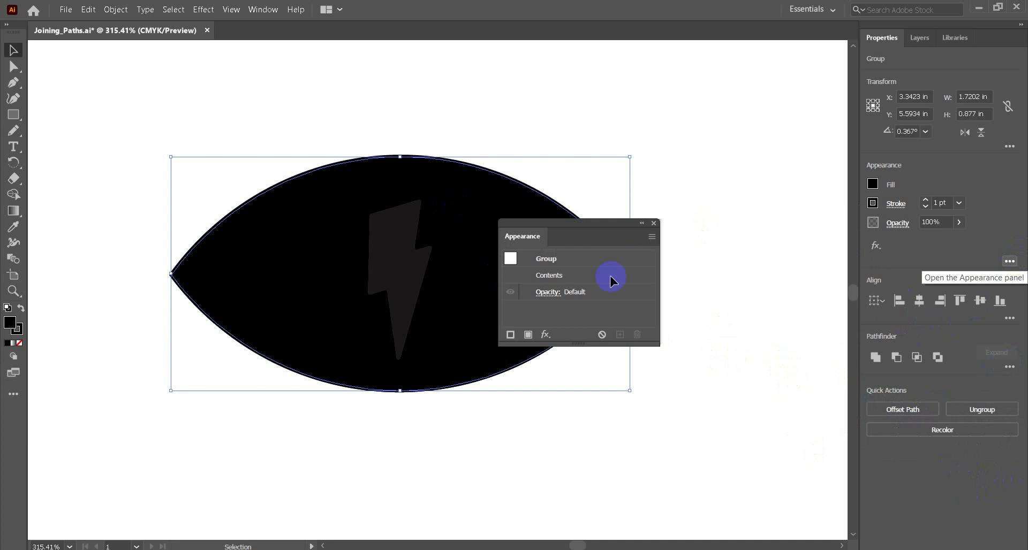
{"action": "left_click", "coordinate": [653, 223]}
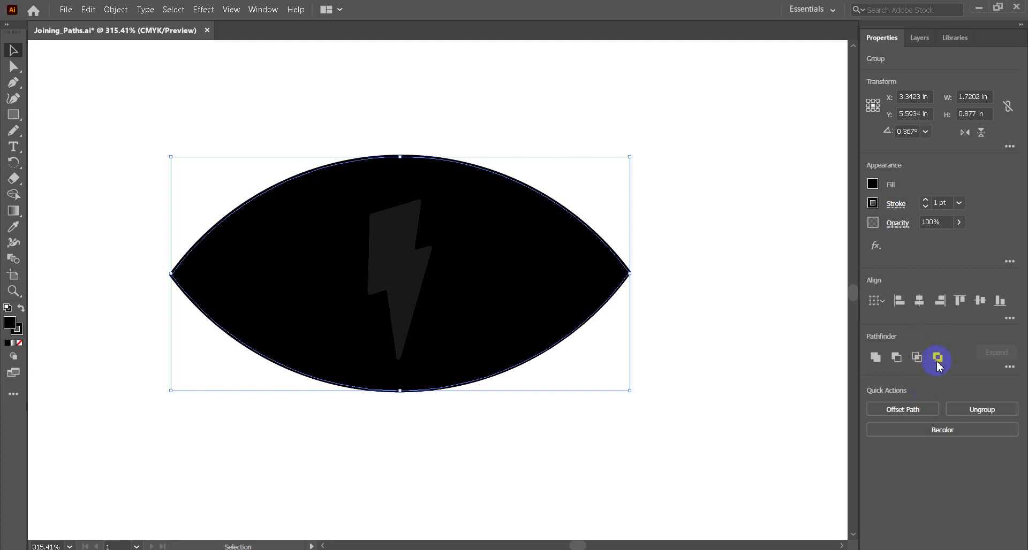
{"action": "left_click", "coordinate": [875, 359]}
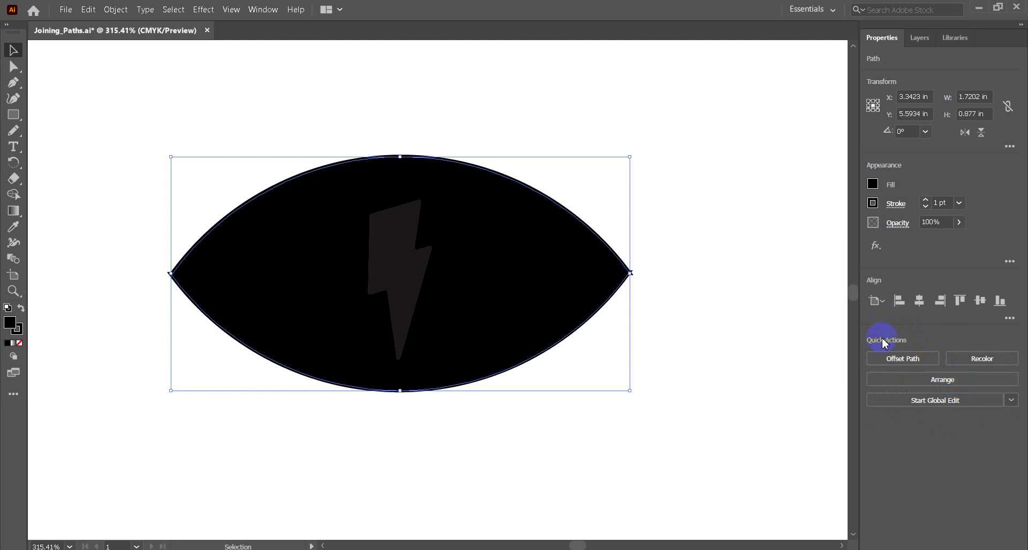
Select the eye arcs, test and undo a nudge, and apply Pathfinder Unite again
{"action": "left_click", "coordinate": [692, 313]}
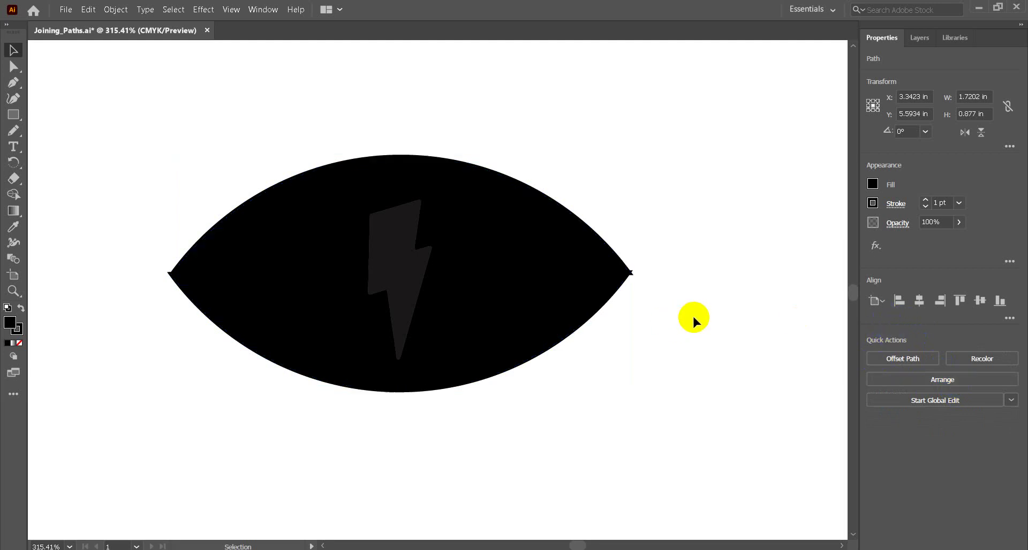
{"action": "left_click", "coordinate": [631, 276]}
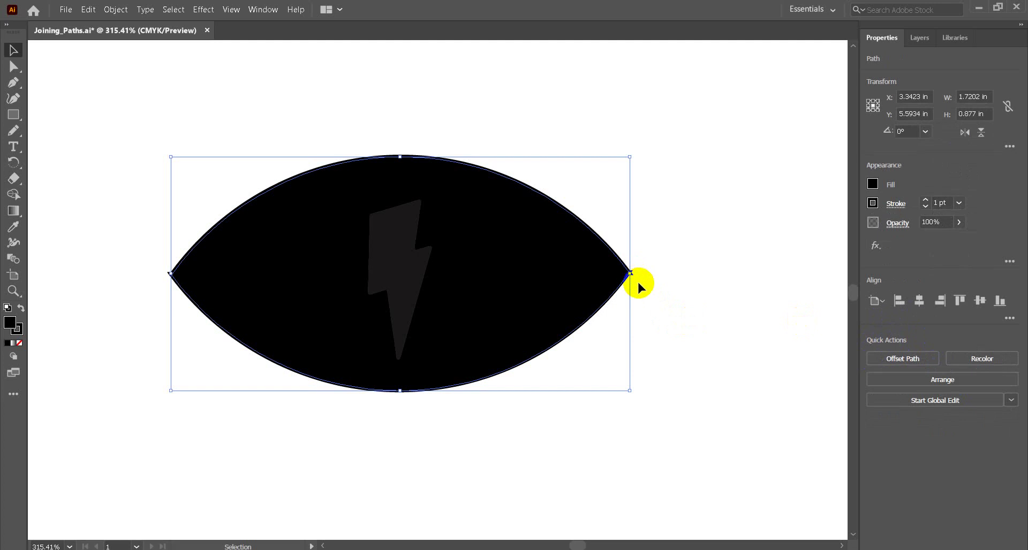
{"action": "left_click", "coordinate": [659, 299]}
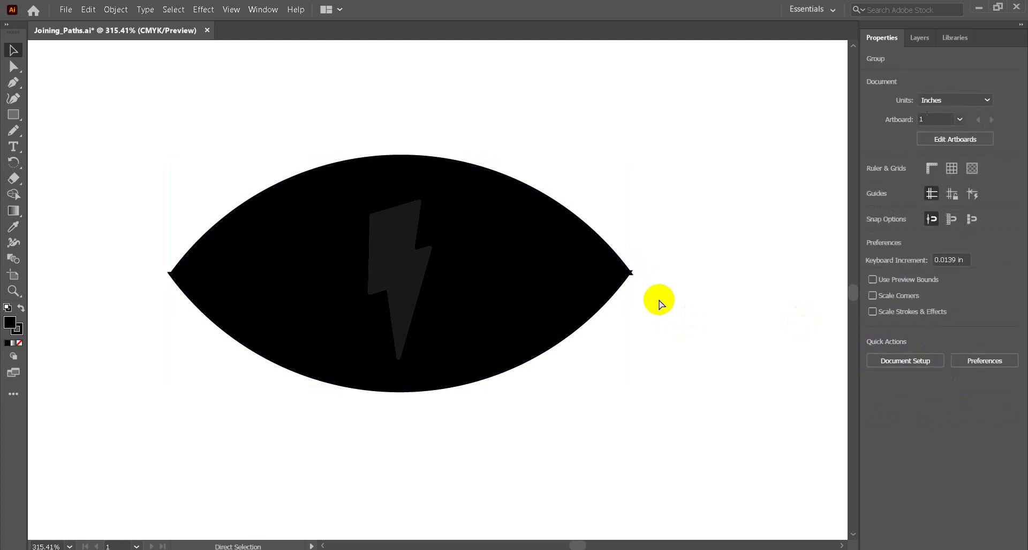
{"action": "left_click", "coordinate": [621, 263]}
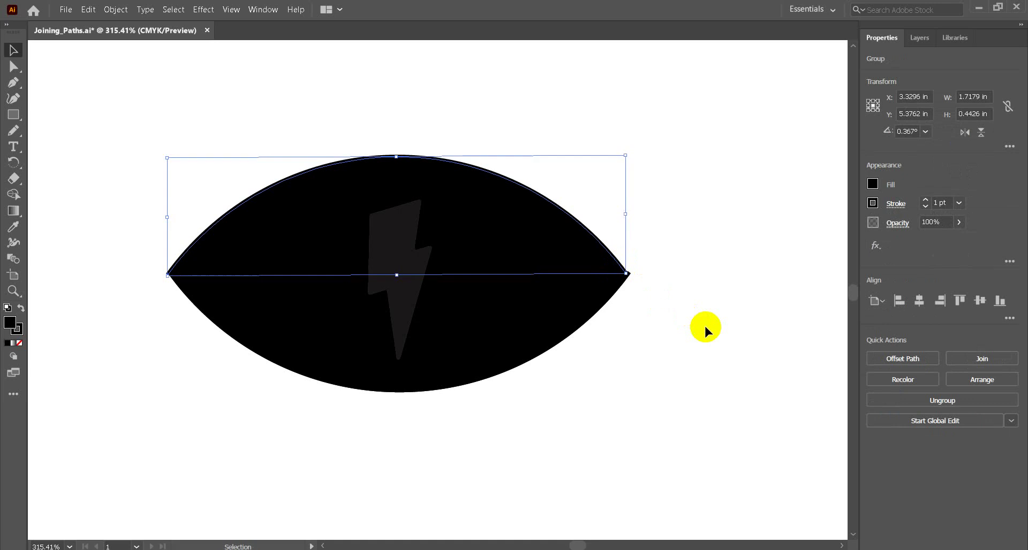
{"action": "key", "text": "Right"}
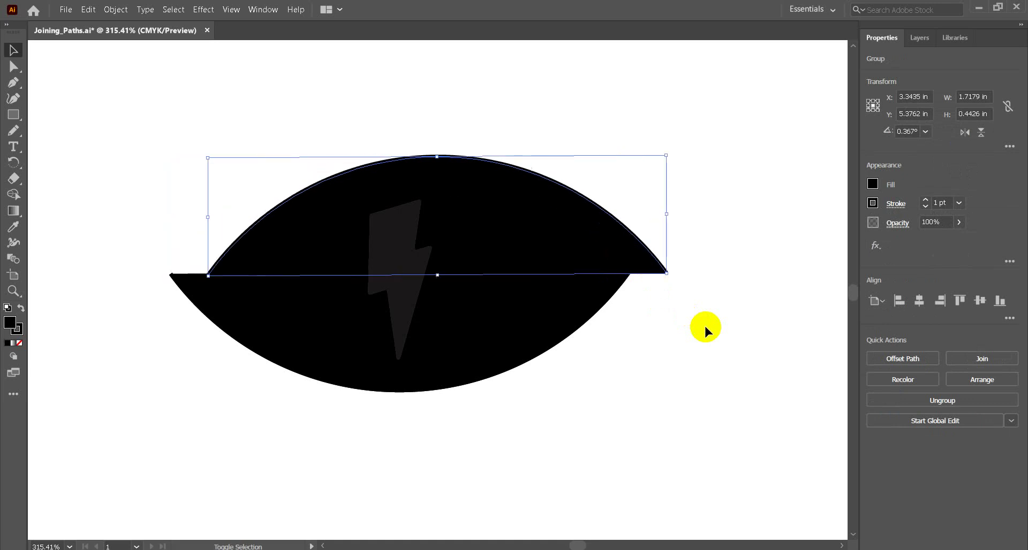
{"action": "key", "text": "ctrl+z"}
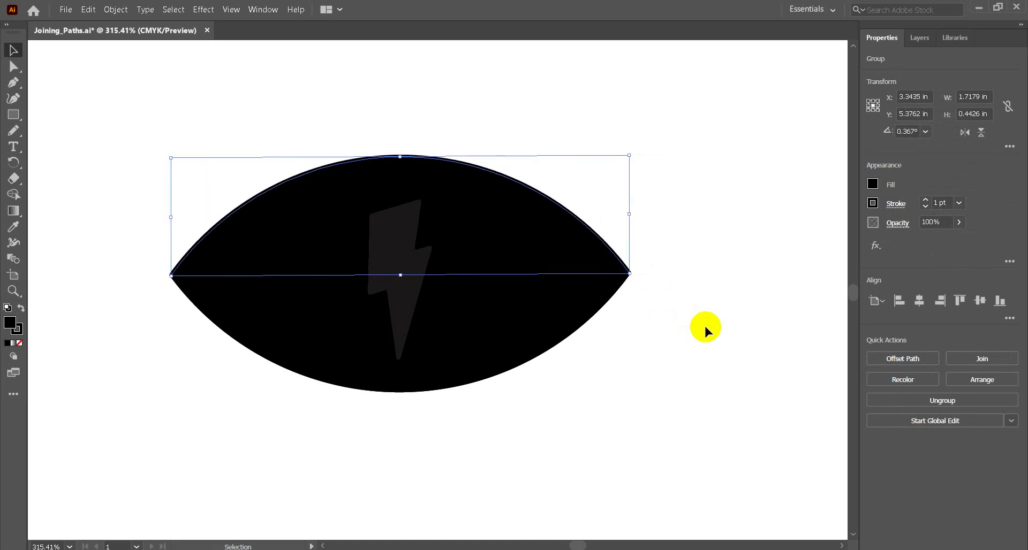
{"action": "left_click", "coordinate": [704, 327]}
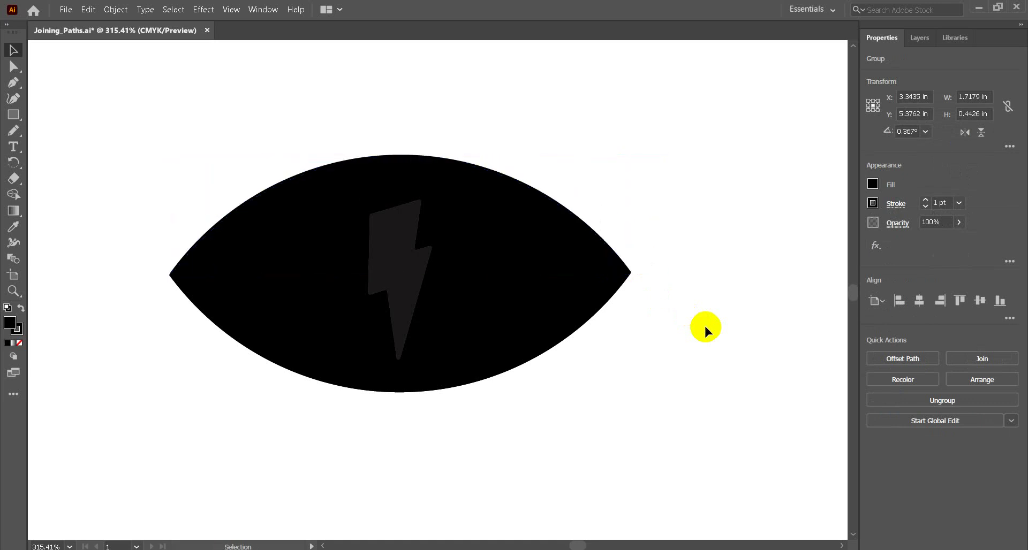
{"action": "left_click", "coordinate": [624, 268]}
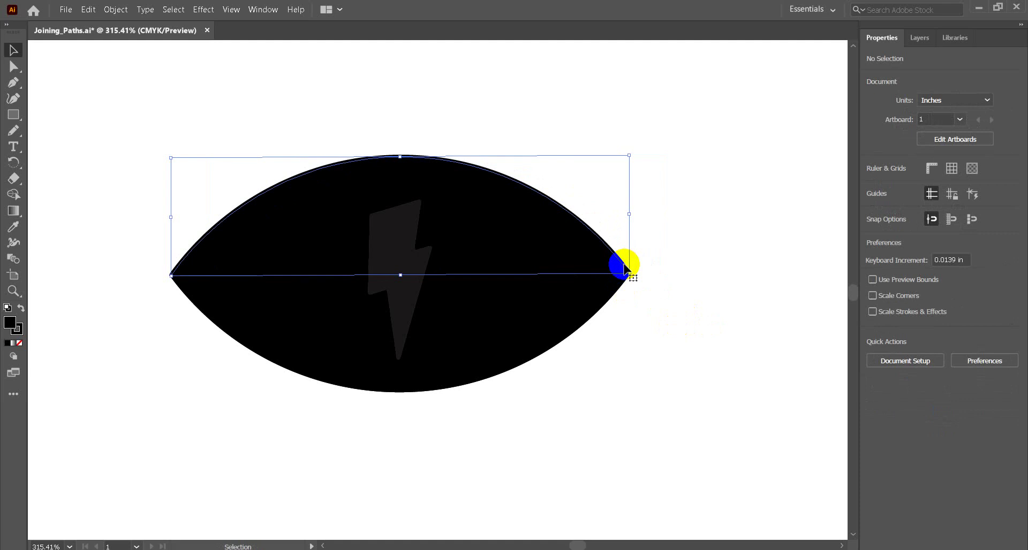
{"action": "left_click", "coordinate": [619, 292]}
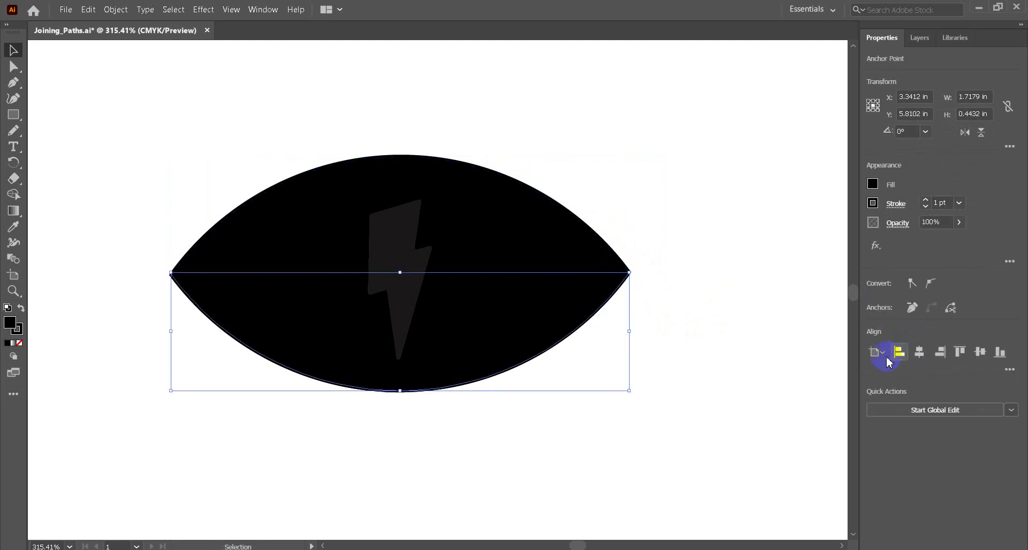
{"action": "left_click_drag", "start_coordinate": [712, 347], "coordinate": [616, 206]}
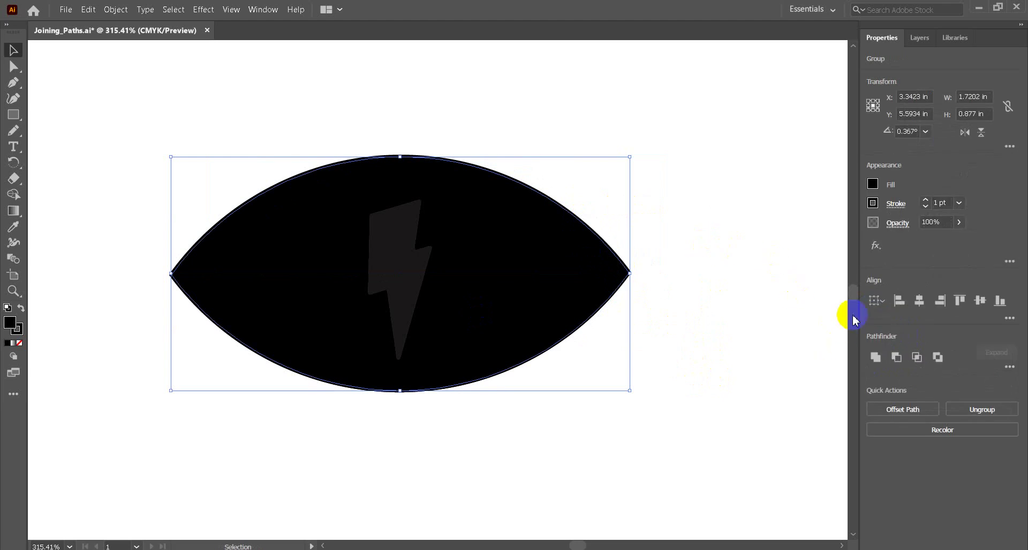
{"action": "left_click", "coordinate": [875, 357]}
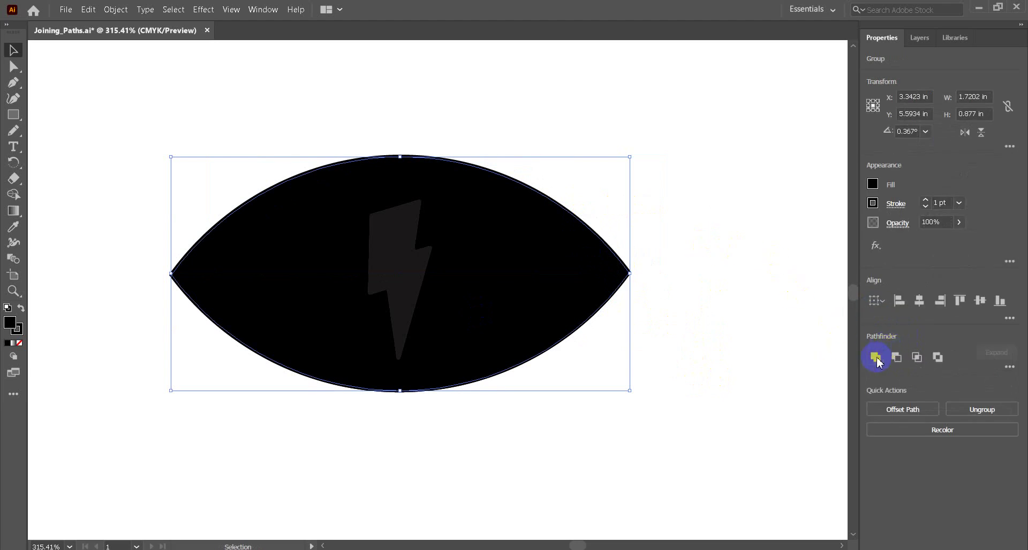
{"action": "left_click", "coordinate": [641, 131]}
Rotate the upper arc from 0.367° to about 0.174° so its tips level out
{"action": "left_click", "coordinate": [581, 228]}
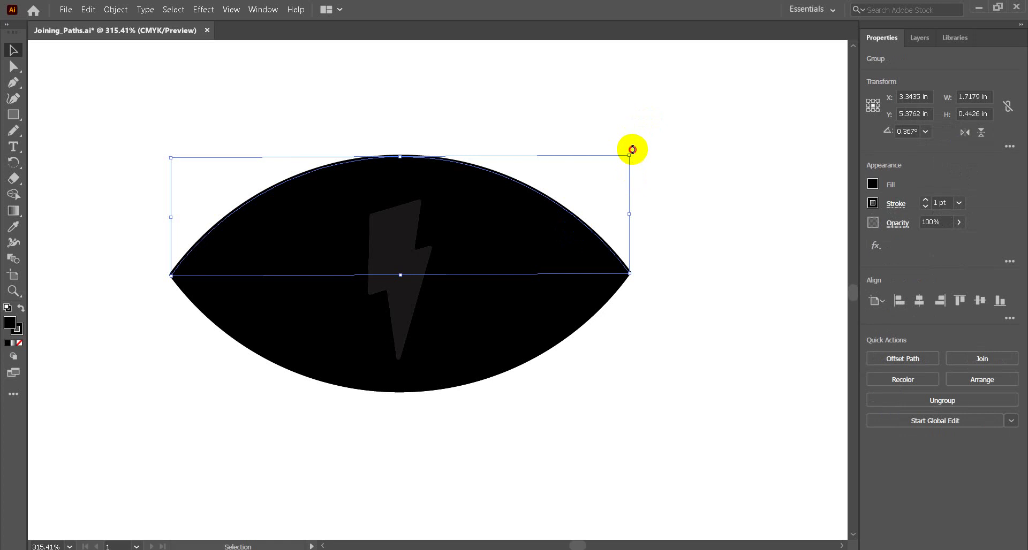
{"action": "left_click_drag", "start_coordinate": [633, 149], "coordinate": [633, 151]}
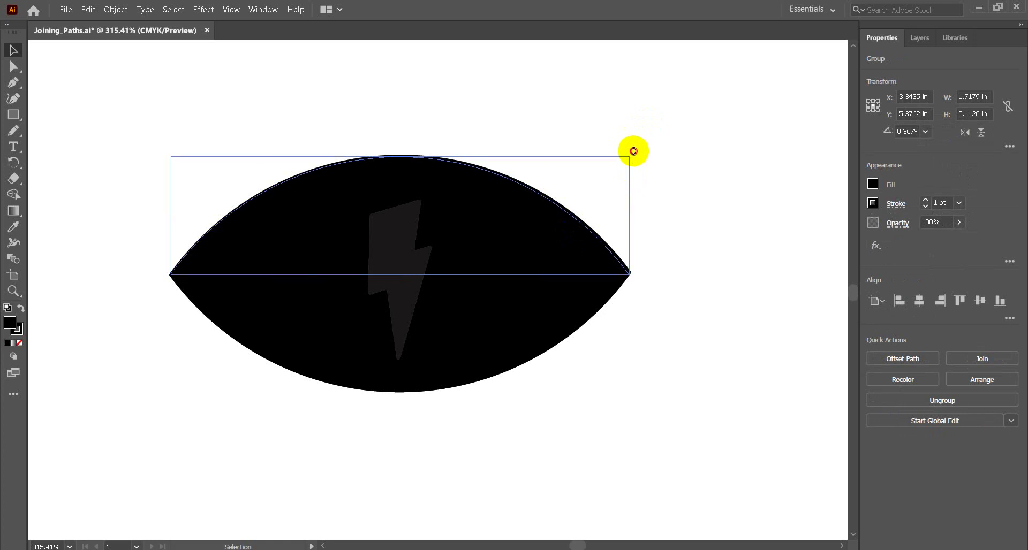
{"action": "left_click", "coordinate": [749, 235]}
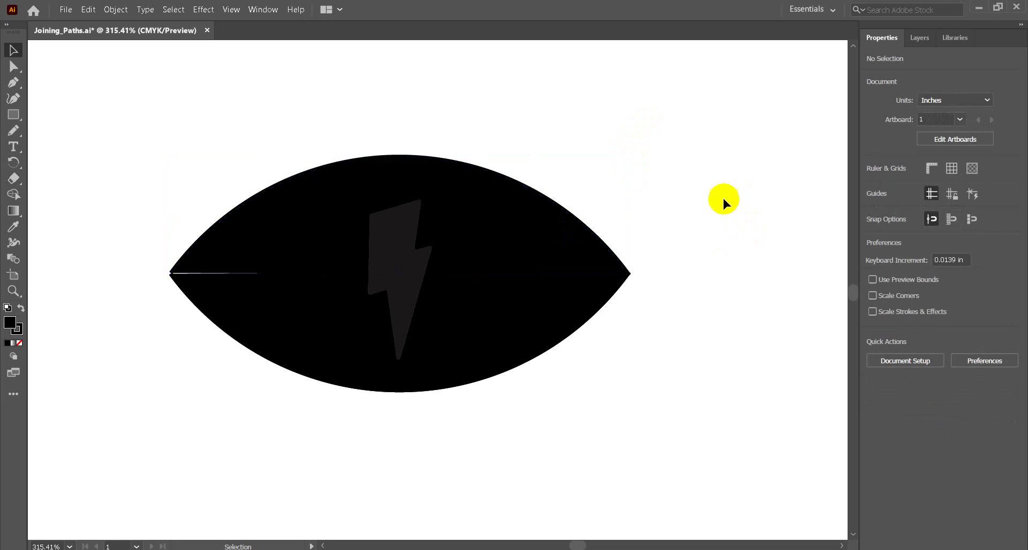
{"action": "left_click", "coordinate": [606, 251]}
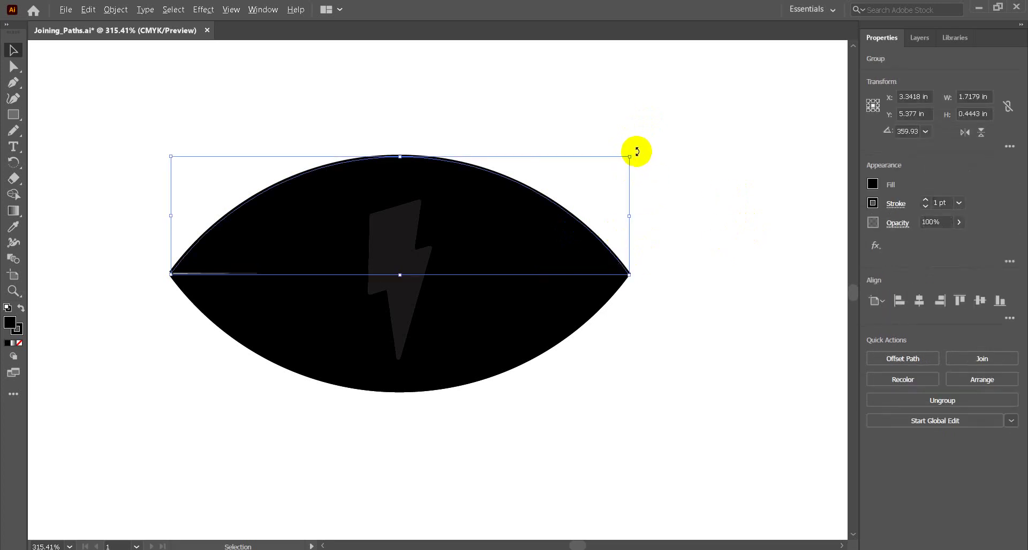
{"action": "left_click_drag", "start_coordinate": [635, 151], "coordinate": [636, 150]}
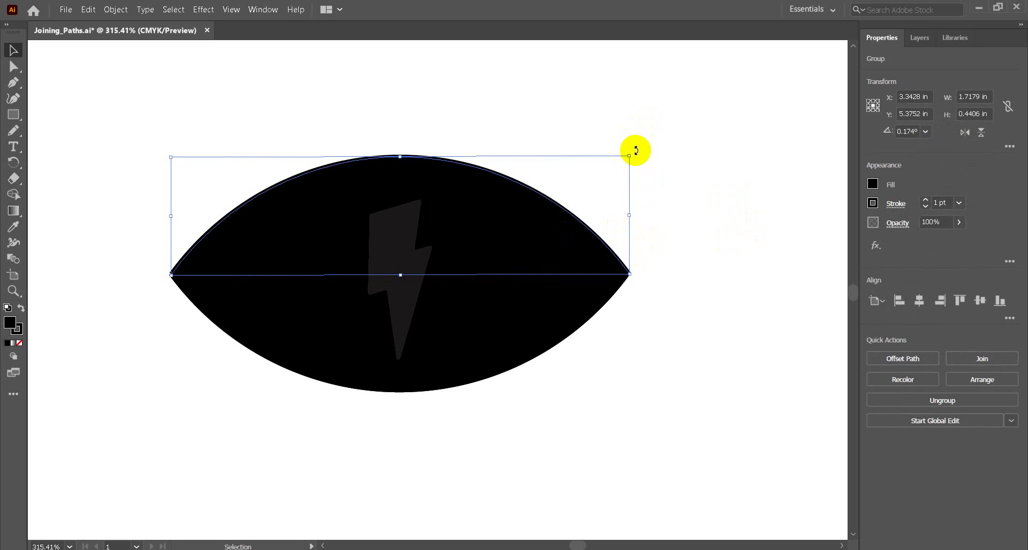
{"action": "left_click", "coordinate": [688, 202]}
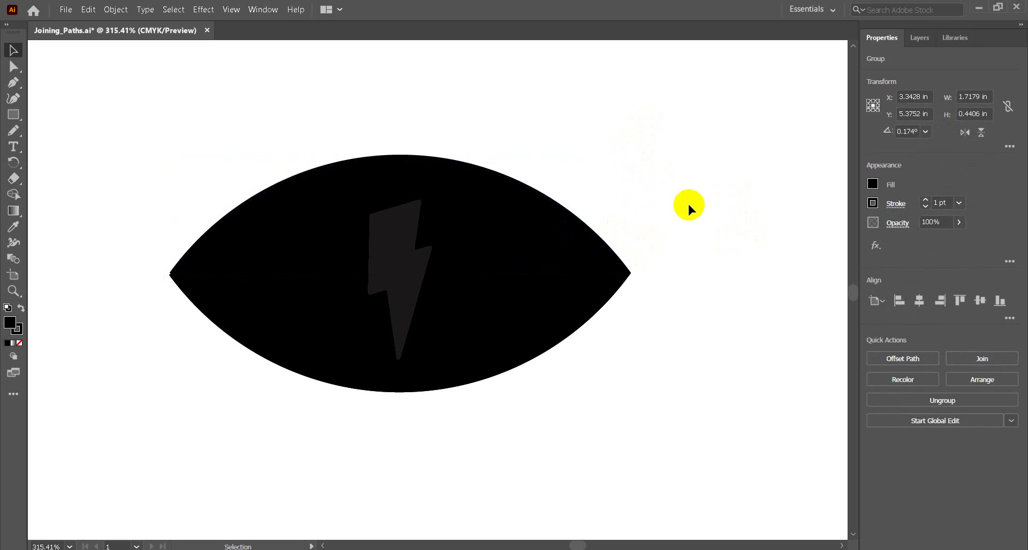
Nudge the upper arc down with arrow keys to close the gap on the lower arc
{"action": "left_click", "coordinate": [602, 256]}
{"action": "key", "text": "a"}
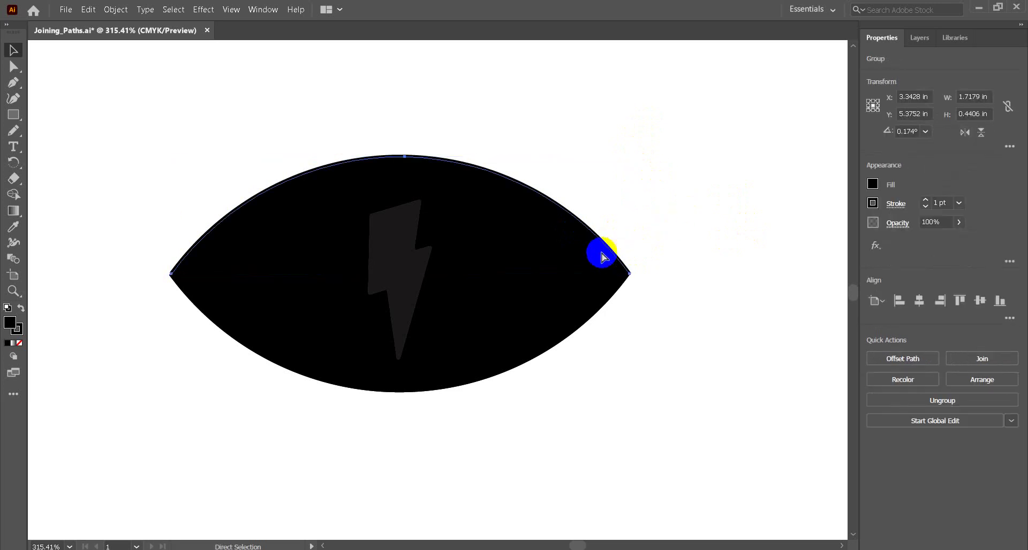
{"action": "key", "text": "v"}
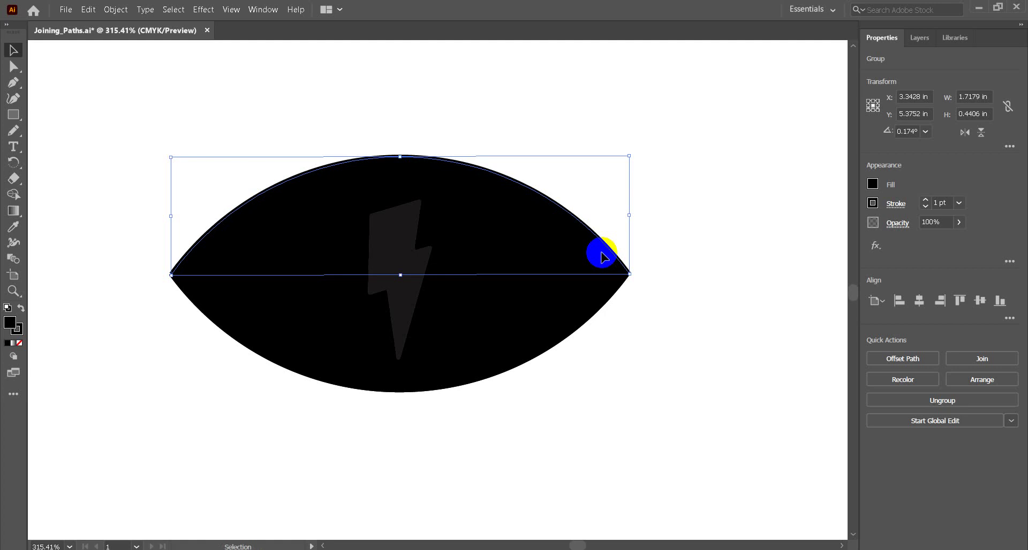
{"action": "key", "text": "shift+Up"}
{"action": "key", "text": "shift+Up"}
{"action": "key", "text": "Down"}
{"action": "key", "text": "Down"}
{"action": "key", "text": "Down"}
{"action": "key", "text": "Down"}
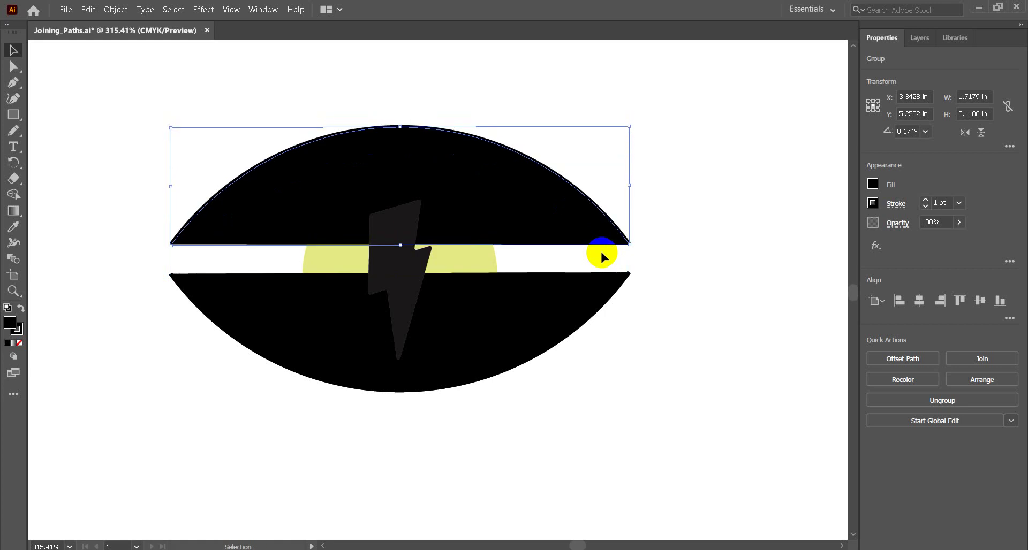
{"action": "key", "text": "Down"}
{"action": "key", "text": "Down"}
{"action": "key", "text": "Down"}
{"action": "key", "text": "Down"}
{"action": "key", "text": "Down"}
{"action": "key", "text": "Down"}
{"action": "key", "text": "Down"}
{"action": "key", "text": "Down"}
{"action": "key", "text": "Down"}
{"action": "key", "text": "Down"}
{"action": "key", "text": "Down"}
{"action": "key", "text": "Down"}
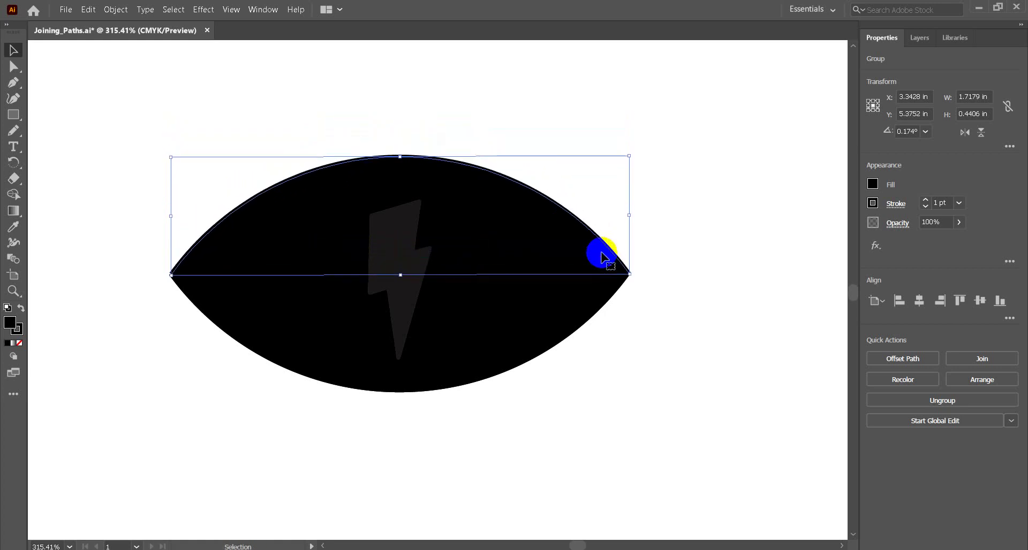
{"action": "key", "text": "a"}
{"action": "key", "text": "Down"}
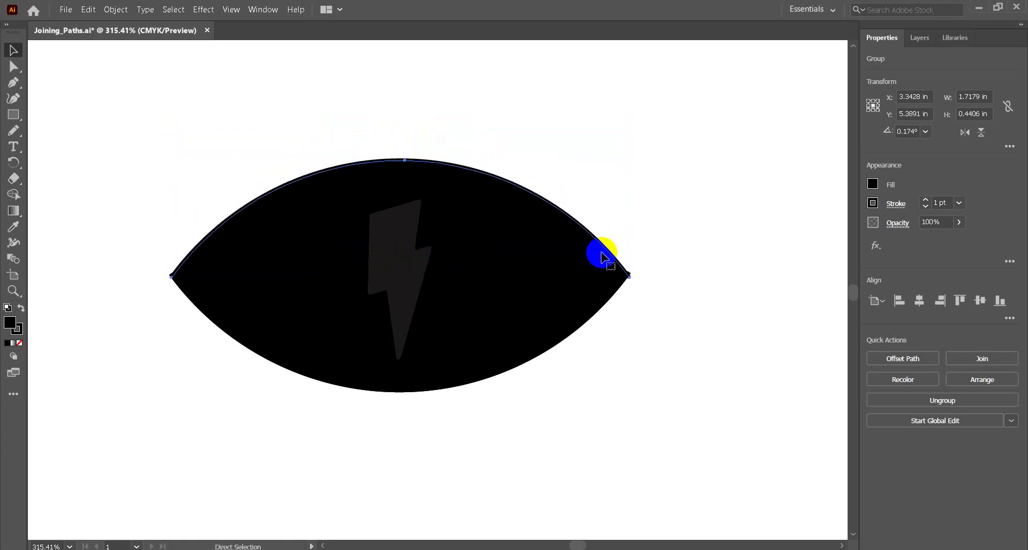
{"action": "key", "text": "v"}
{"action": "key", "text": "ctrl+z"}
{"action": "key", "text": "ctrl+shift+z"}
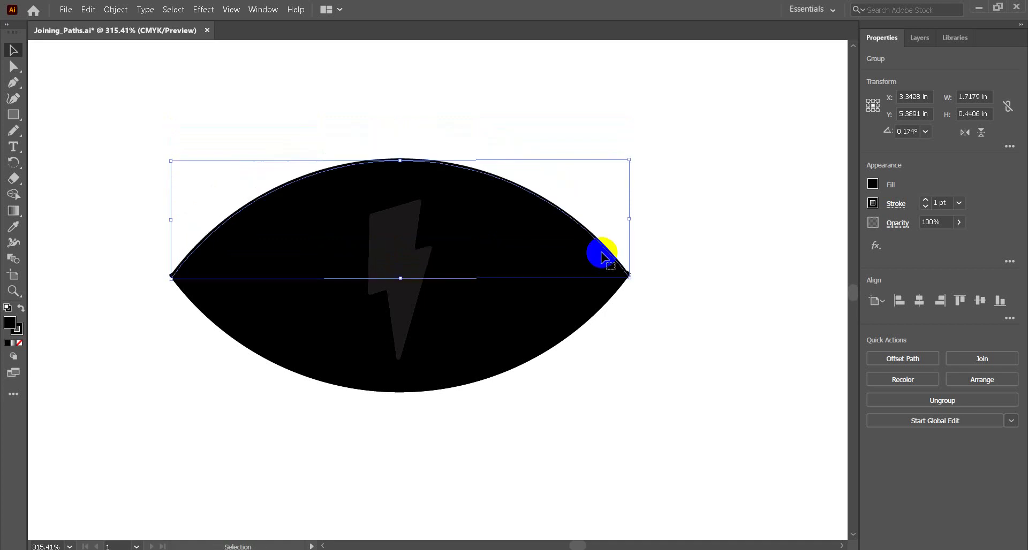
{"action": "key", "text": "ctrl+z"}
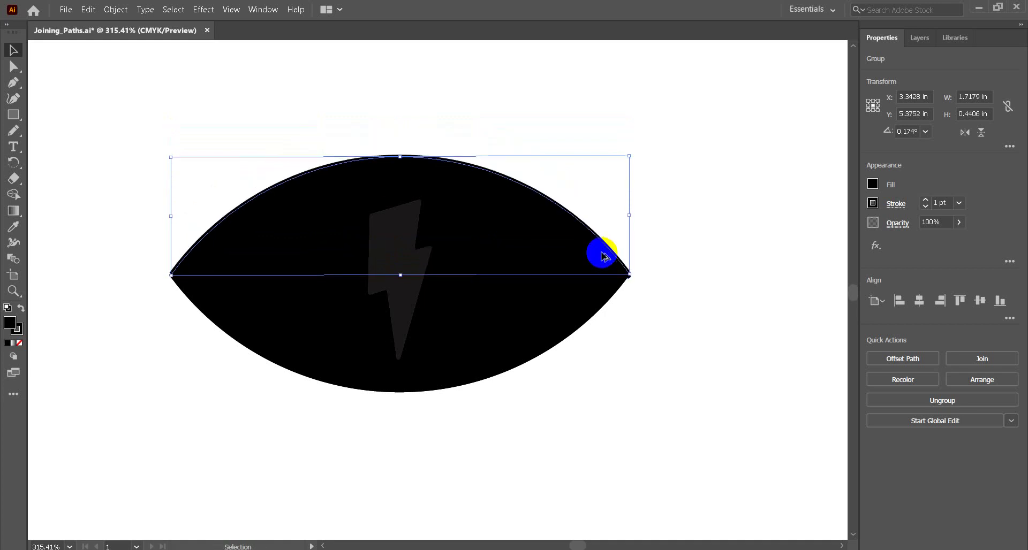
Pull the upper arc's right and left ends onto the lower arc's tips, then select both arcs
{"action": "left_click", "coordinate": [624, 275]}
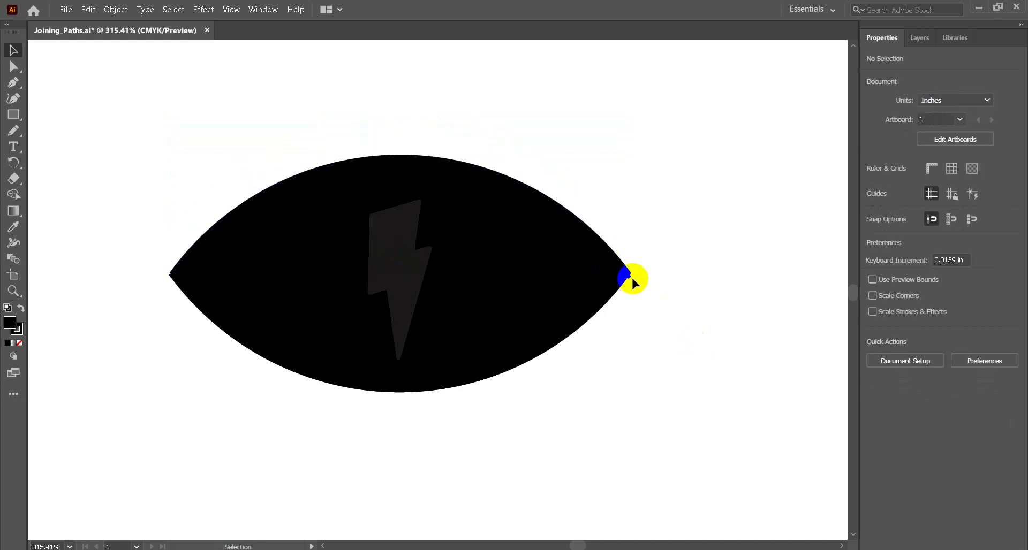
{"action": "left_click", "coordinate": [630, 279]}
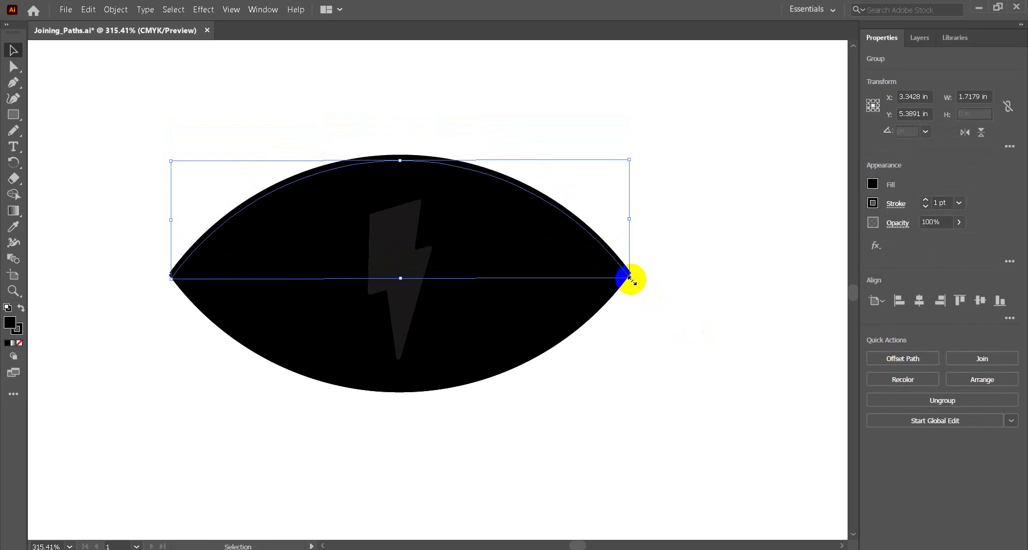
{"action": "key", "text": "Up"}
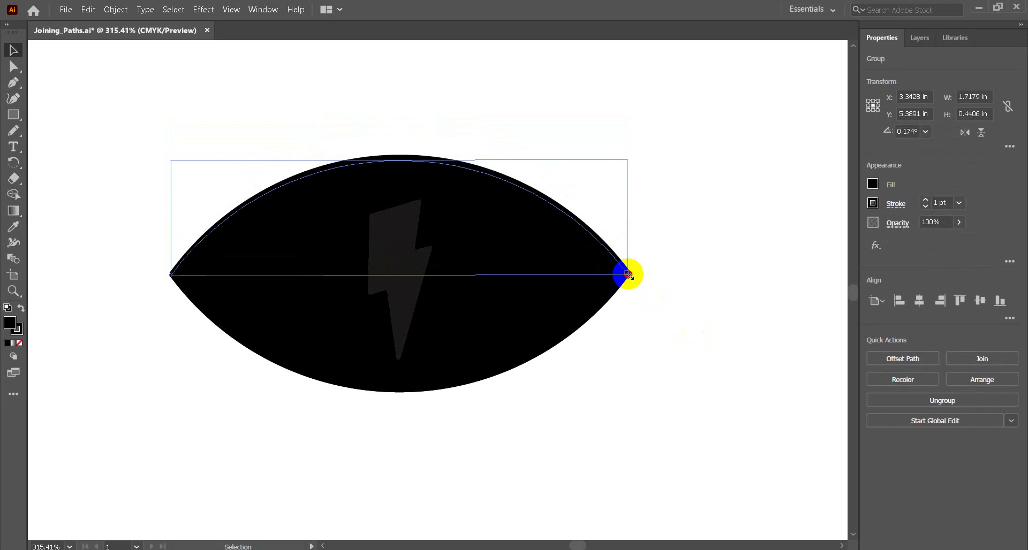
{"action": "left_click_drag", "start_coordinate": [628, 275], "coordinate": [627, 275]}
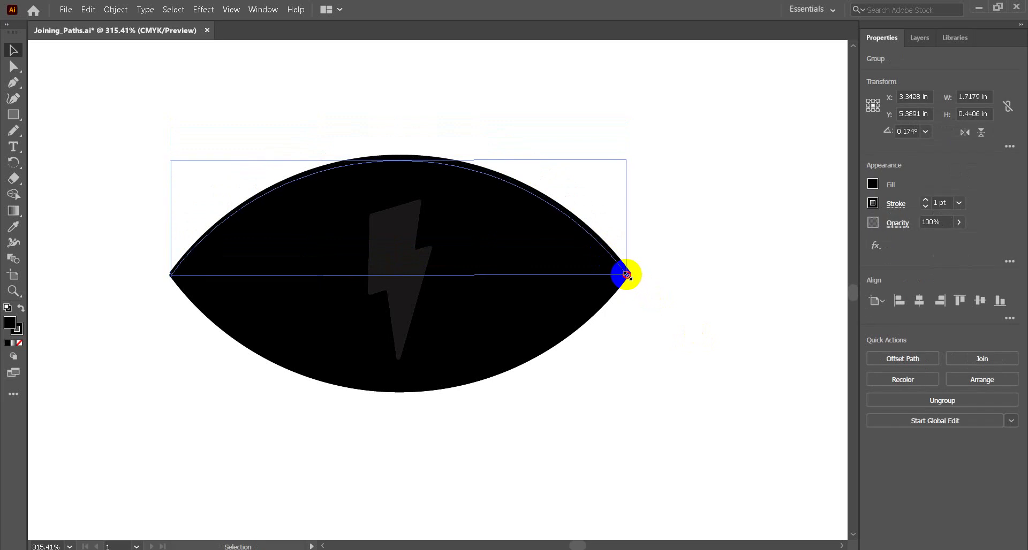
{"action": "left_click", "coordinate": [662, 301]}
{"action": "left_click", "coordinate": [186, 264]}
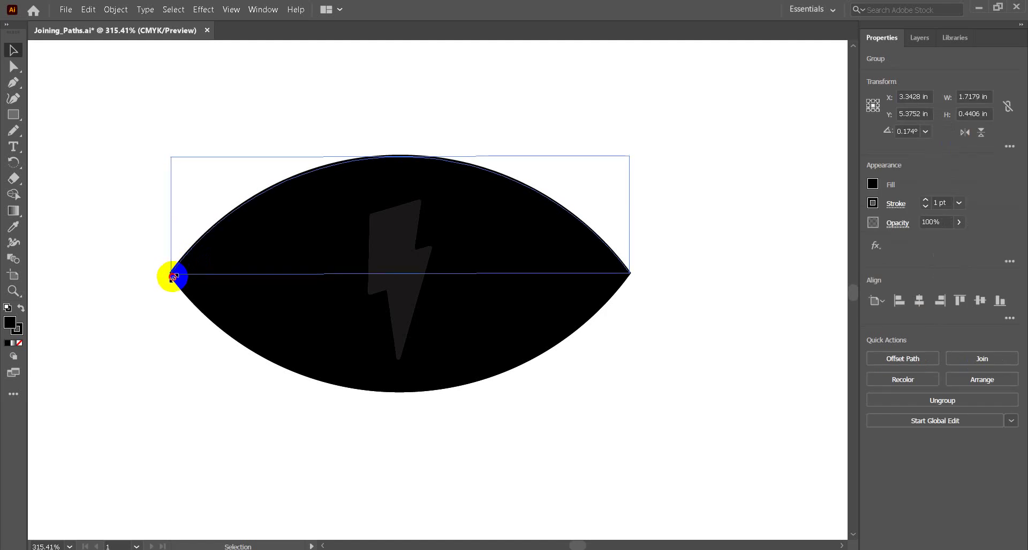
{"action": "left_click_drag", "start_coordinate": [170, 276], "coordinate": [170, 276]}
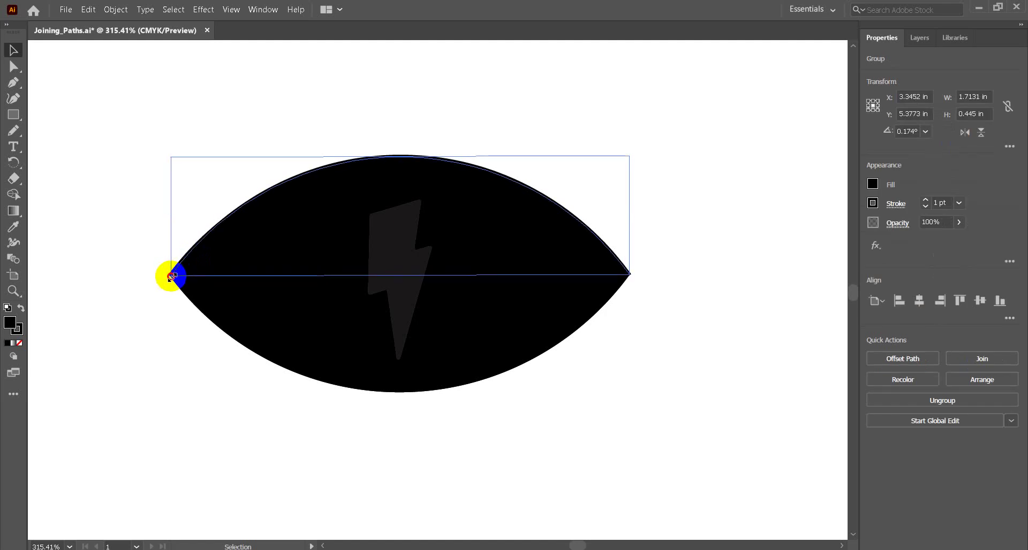
{"action": "left_click", "coordinate": [719, 351]}
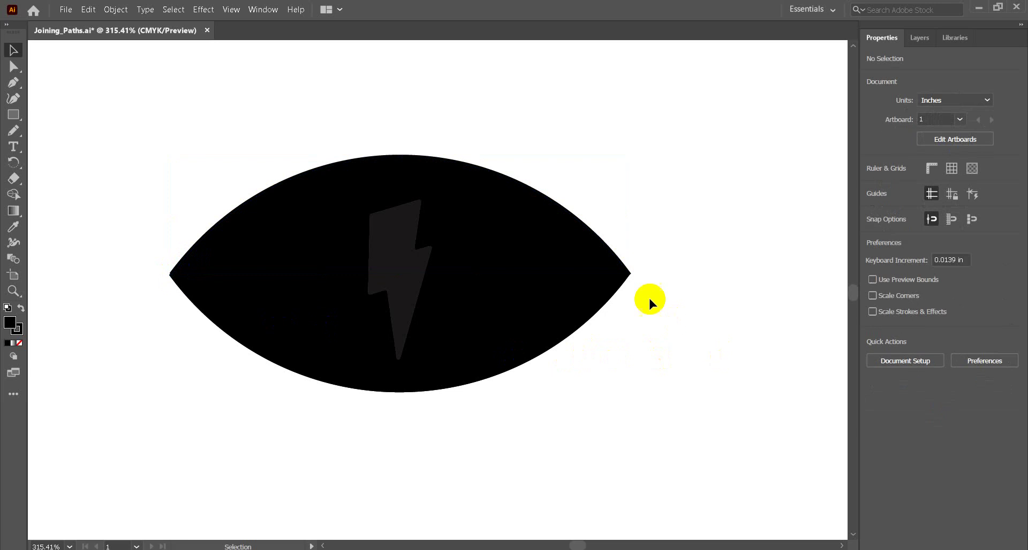
{"action": "left_click_drag", "start_coordinate": [626, 273], "coordinate": [608, 229]}
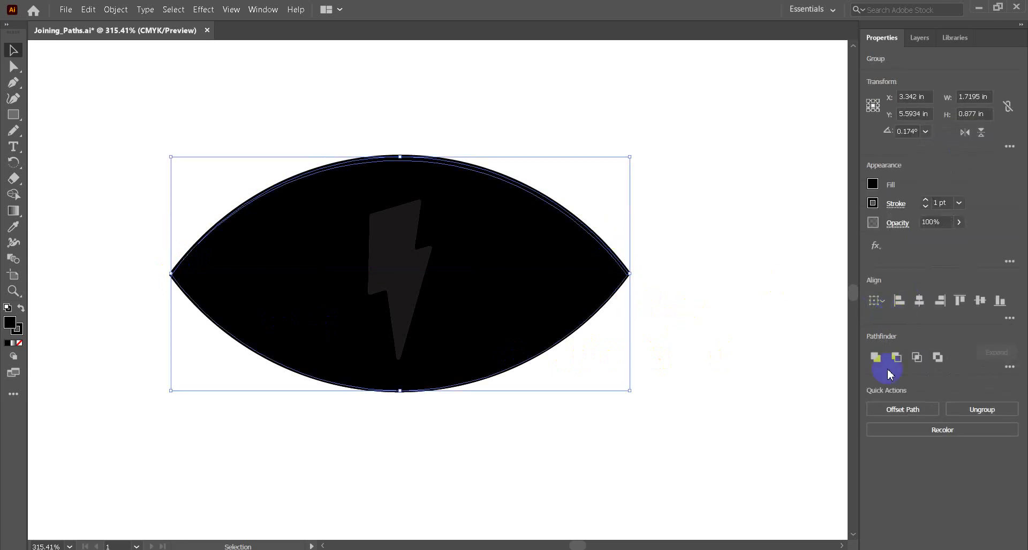
Unite both arcs into one shape and send it behind the yellow circle and bolt
{"action": "left_click", "coordinate": [875, 357]}
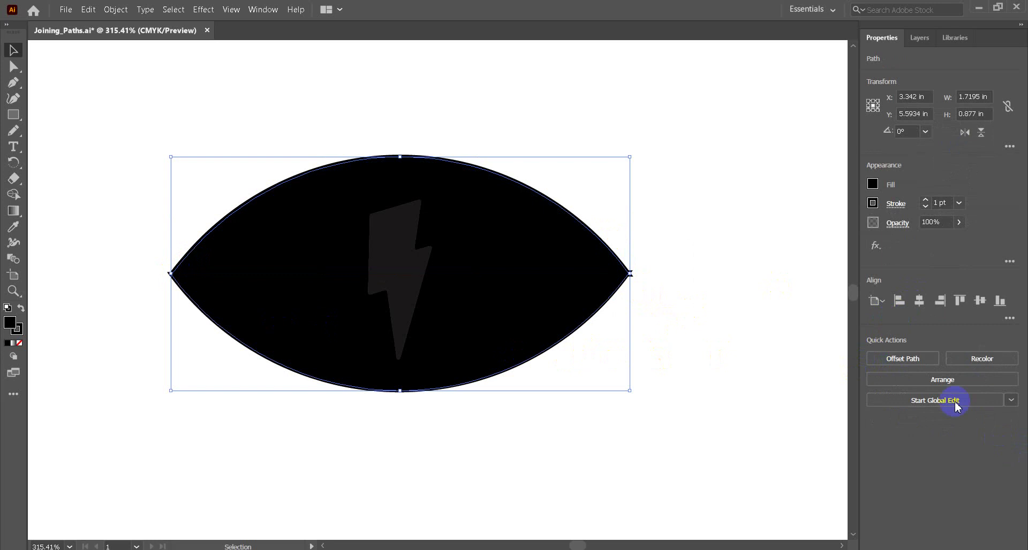
{"action": "left_click", "coordinate": [942, 379]}
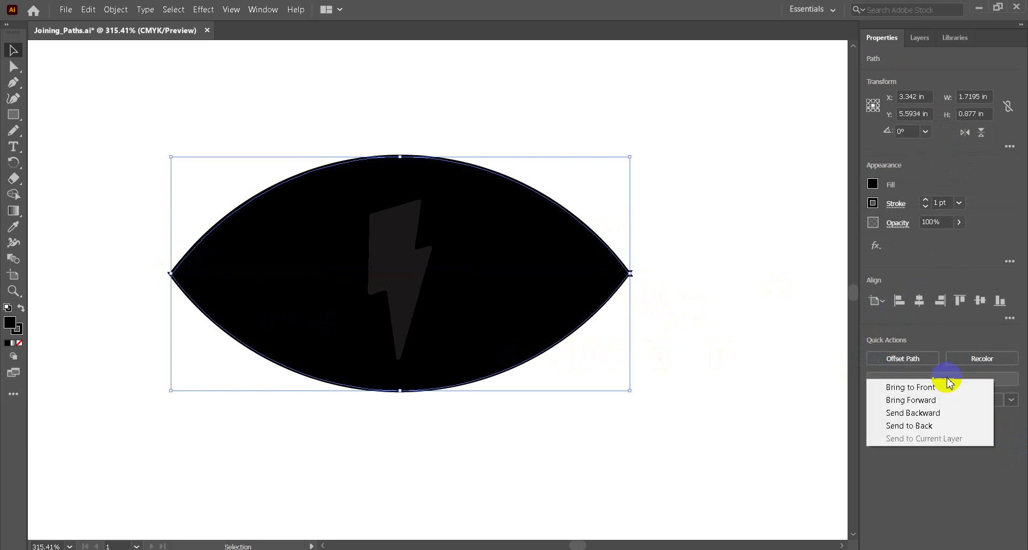
{"action": "left_click", "coordinate": [910, 413]}
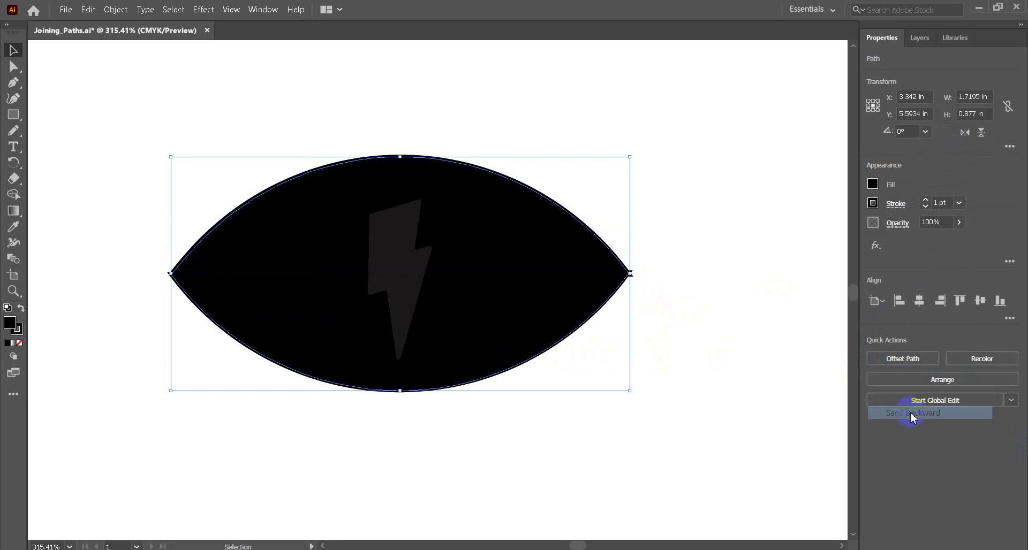
{"action": "left_click", "coordinate": [939, 380]}
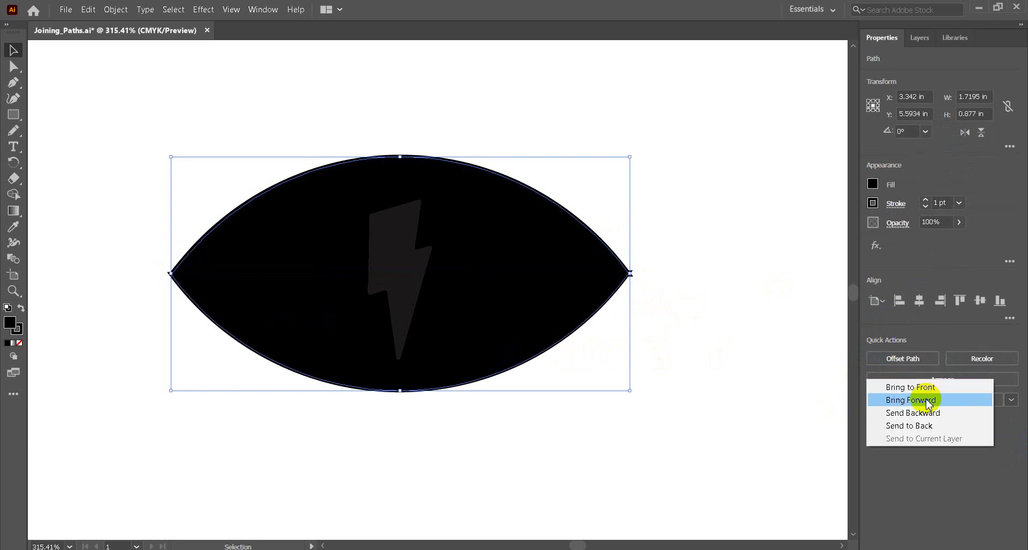
{"action": "left_click", "coordinate": [929, 425]}
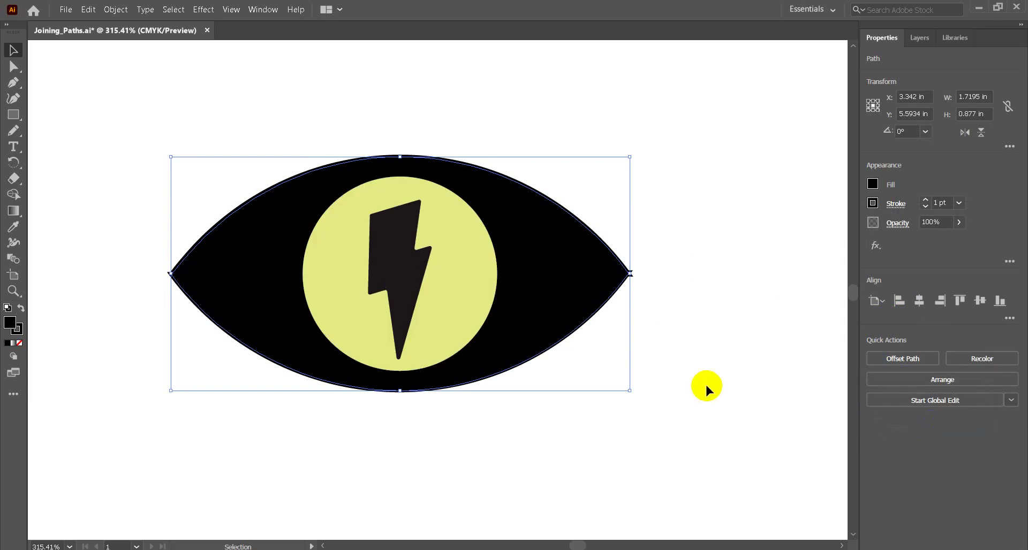
{"action": "left_click", "coordinate": [732, 388]}
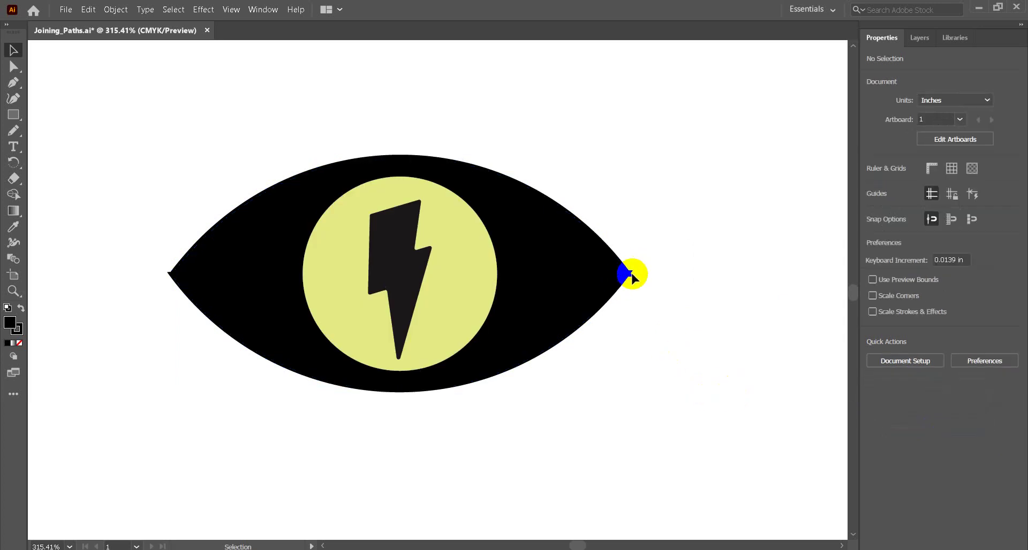
{"action": "left_click", "coordinate": [13, 66]}
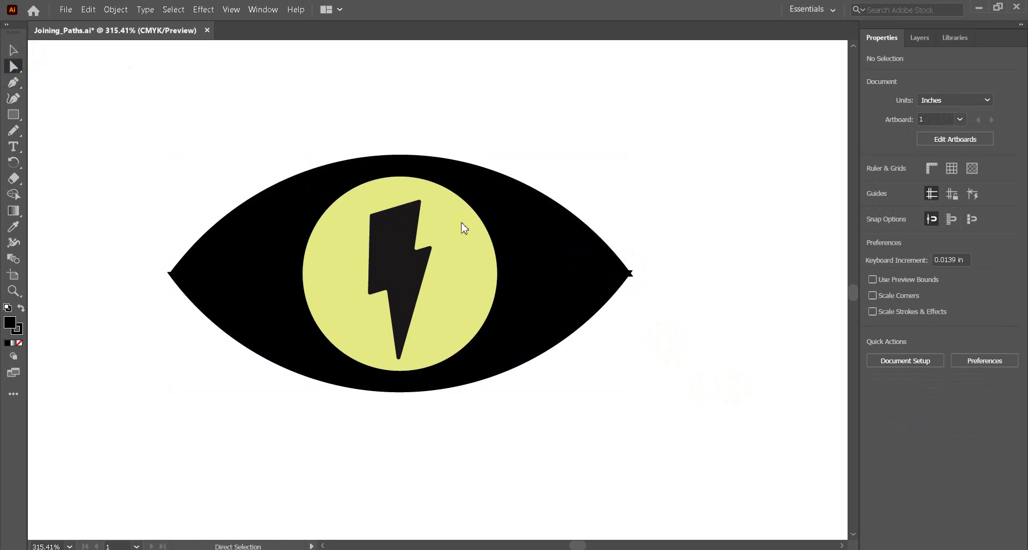
{"action": "left_click", "coordinate": [631, 275]}
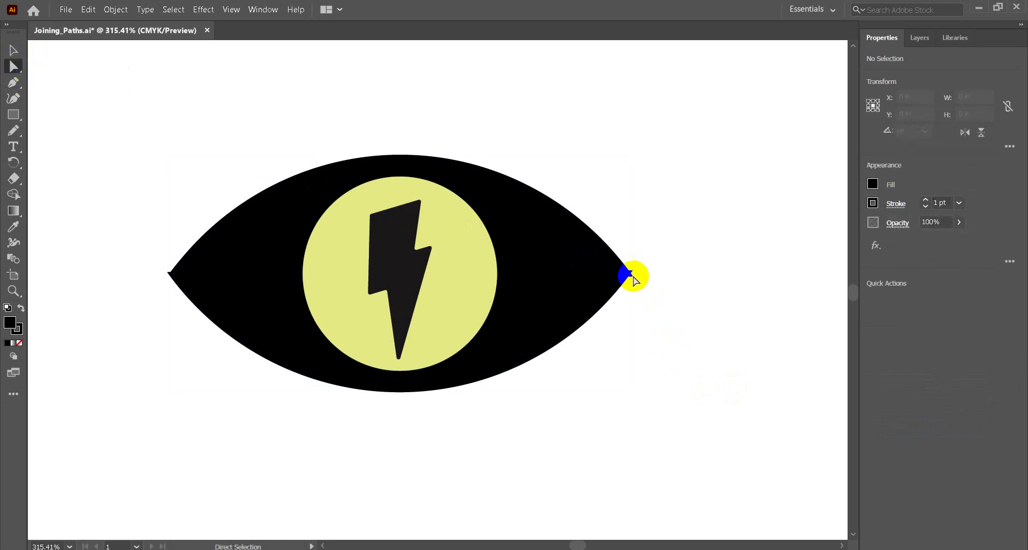
{"action": "left_click", "coordinate": [629, 274]}
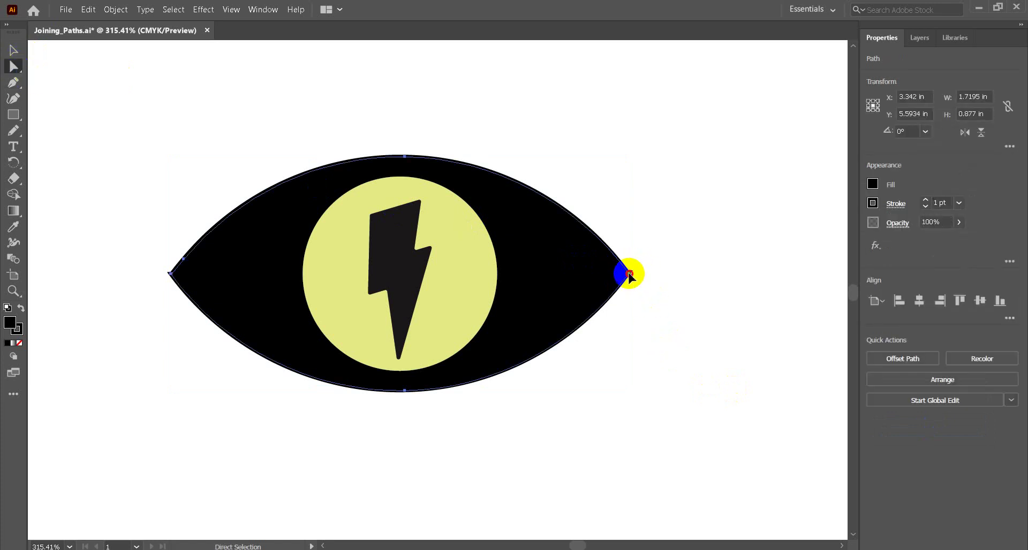
{"action": "left_click_drag", "start_coordinate": [629, 275], "coordinate": [633, 272]}
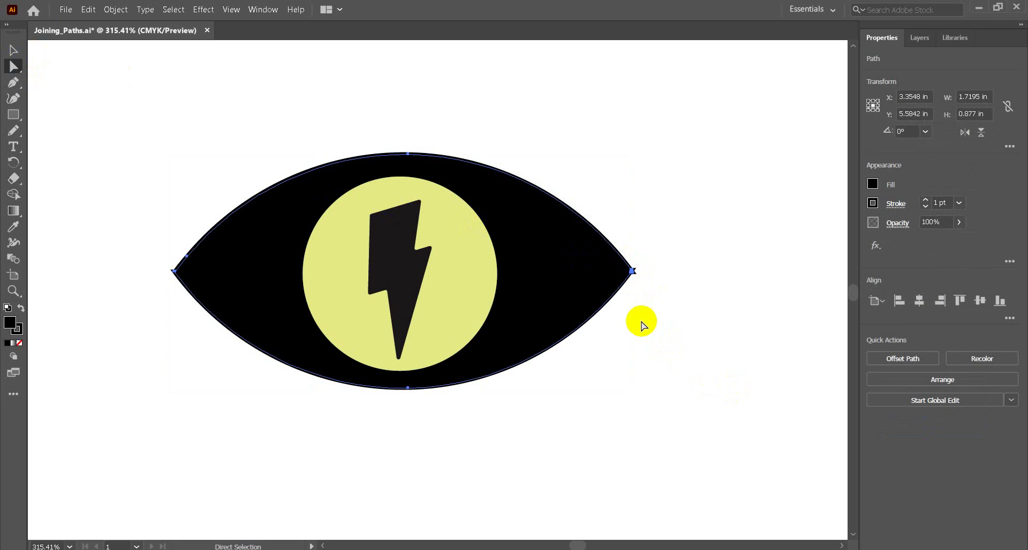
{"action": "key", "text": "ctrl+z"}
{"action": "left_click", "coordinate": [629, 274]}
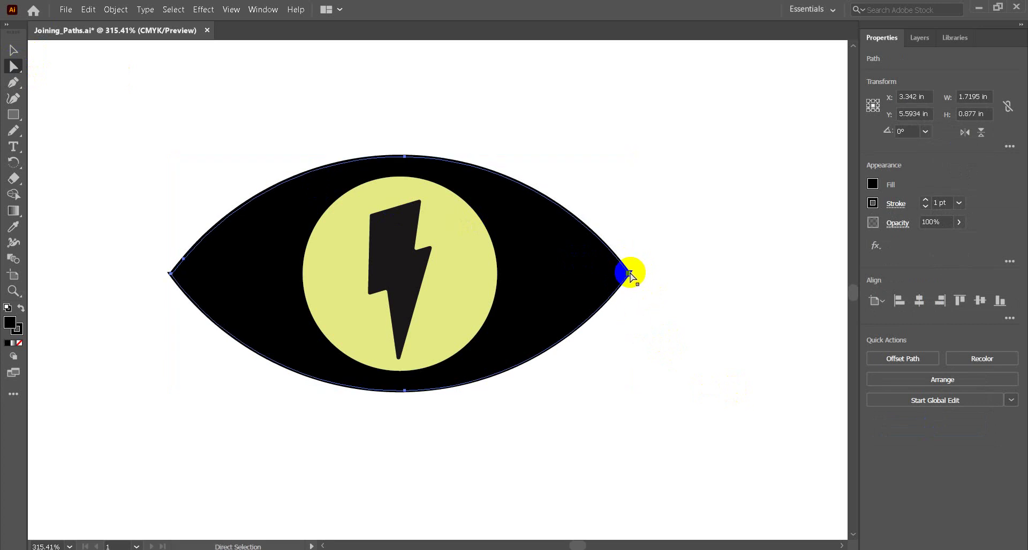
{"action": "left_click_drag", "start_coordinate": [630, 275], "coordinate": [633, 274]}
{"action": "left_click", "coordinate": [669, 228]}
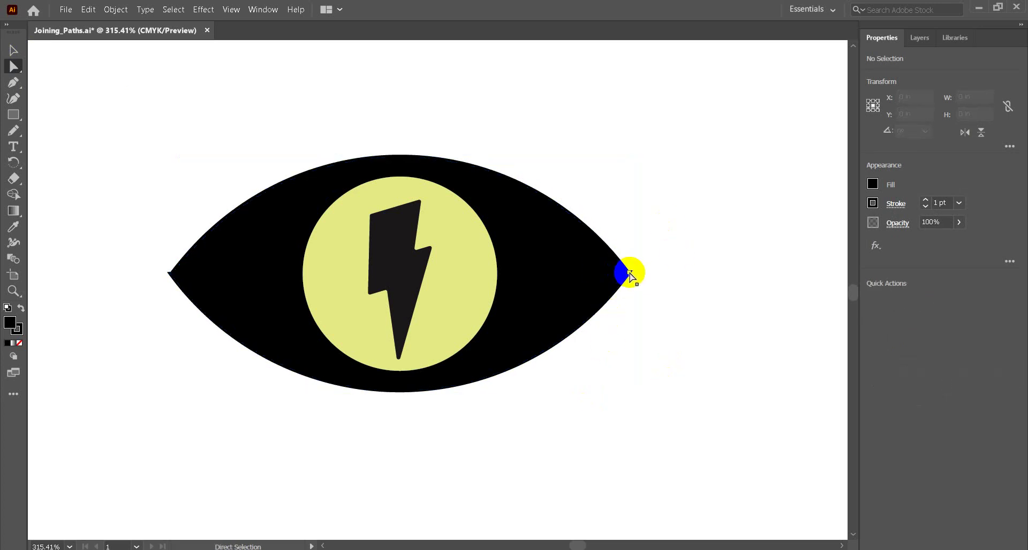
{"action": "left_click", "coordinate": [630, 274]}
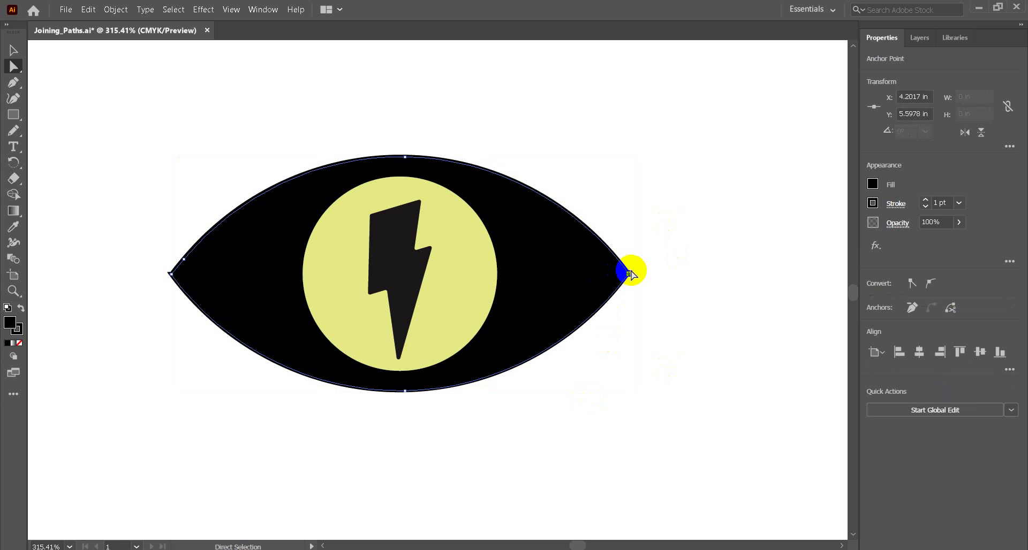
{"action": "left_click", "coordinate": [630, 274]}
{"action": "left_click", "coordinate": [631, 274]}
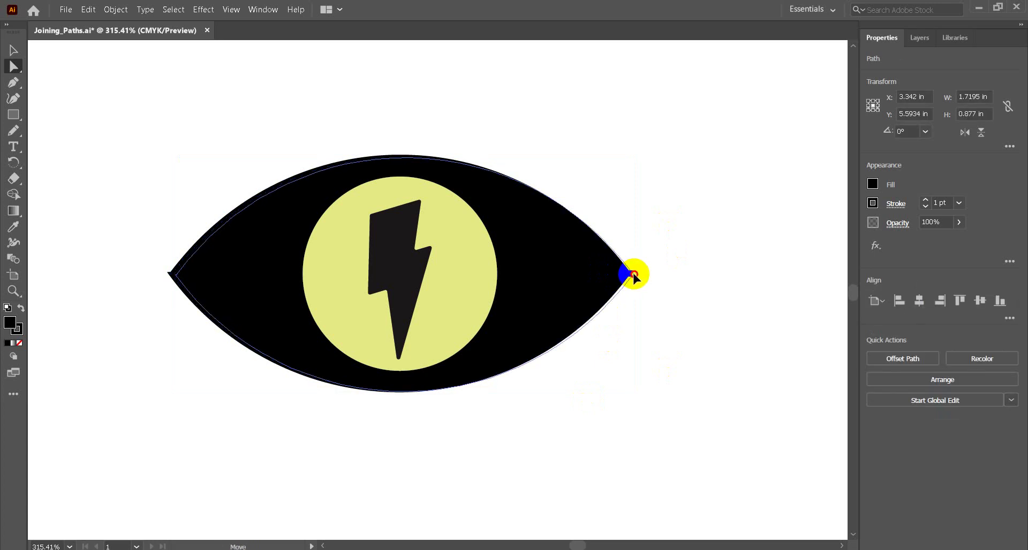
{"action": "left_click_drag", "start_coordinate": [630, 274], "coordinate": [637, 274]}
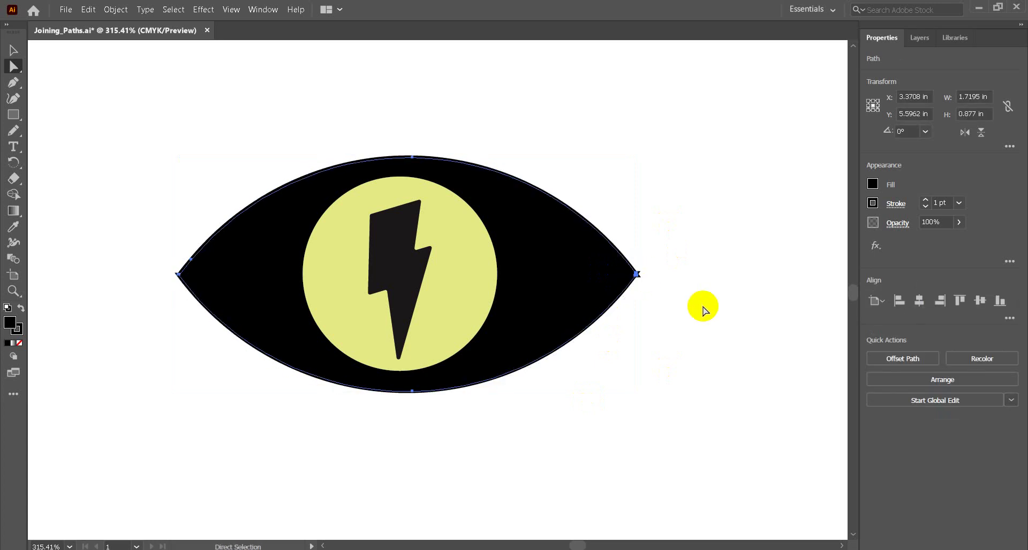
{"action": "key", "text": "ctrl+z"}
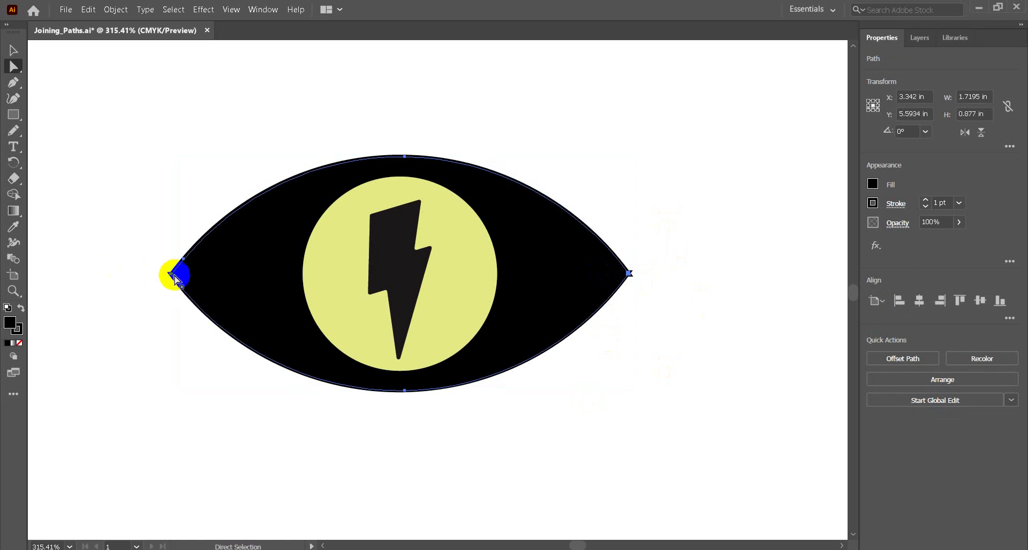
{"action": "left_click", "coordinate": [172, 275]}
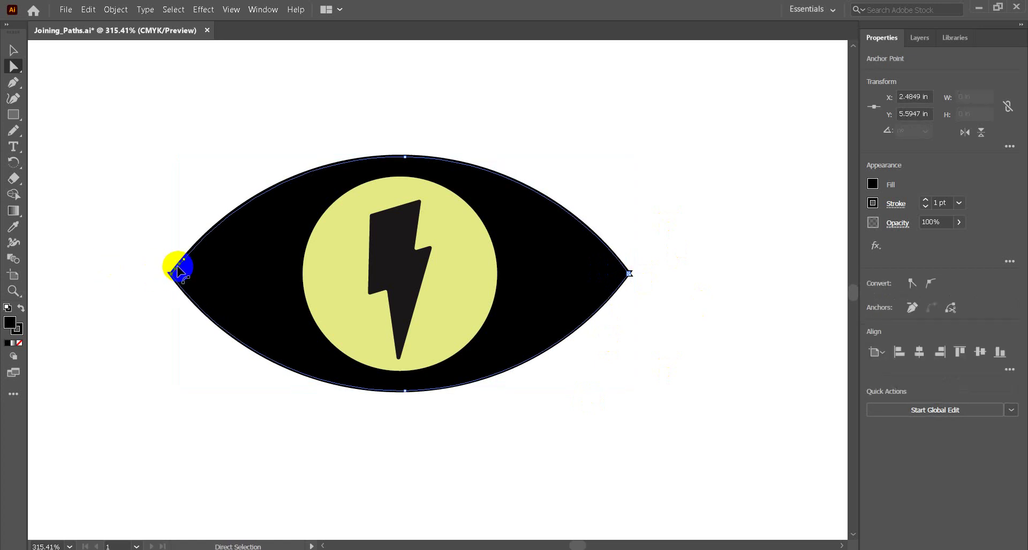
{"action": "left_click_drag", "start_coordinate": [178, 272], "coordinate": [178, 277]}
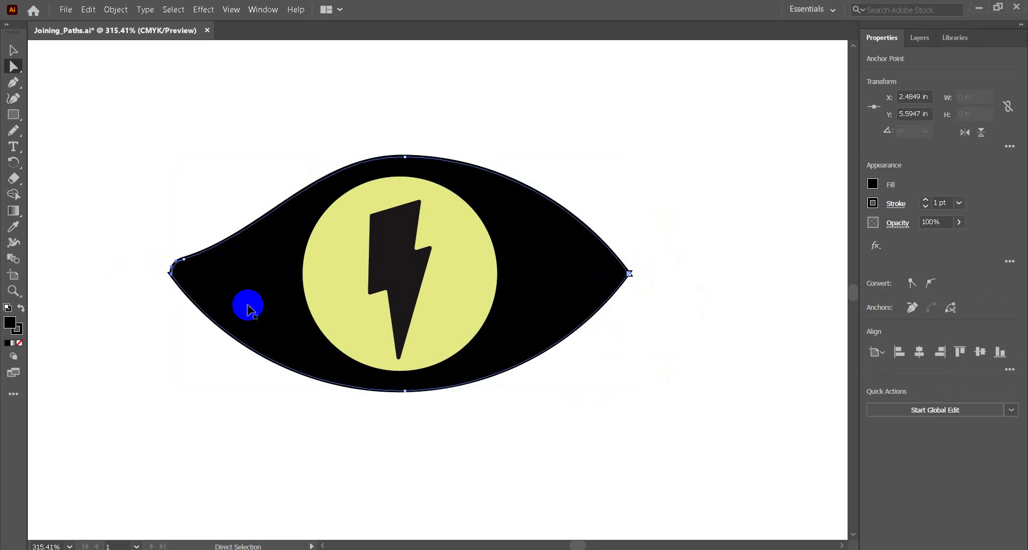
{"action": "key", "text": "ctrl+z"}
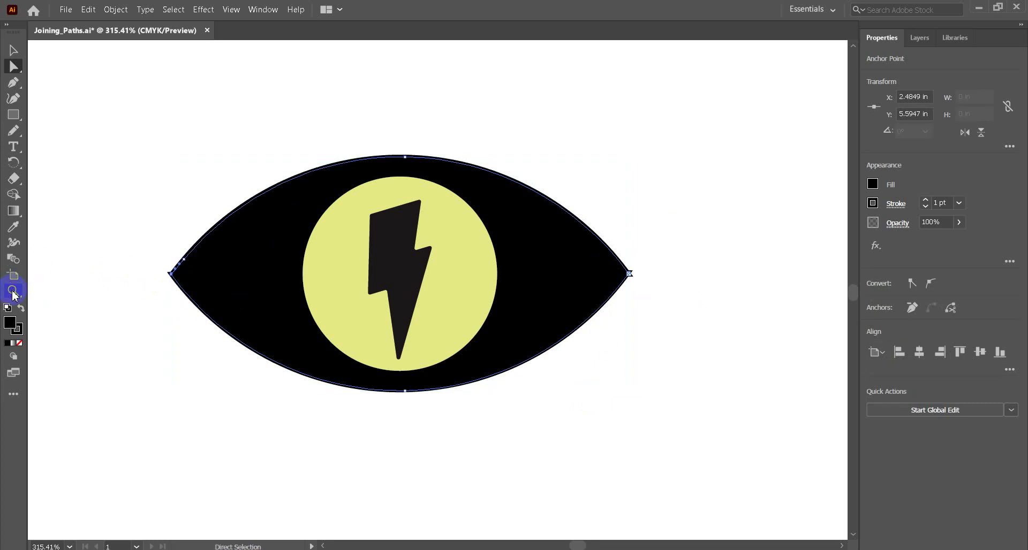
{"action": "left_click", "coordinate": [13, 292]}
{"action": "left_click_drag", "start_coordinate": [133, 223], "coordinate": [230, 338]}
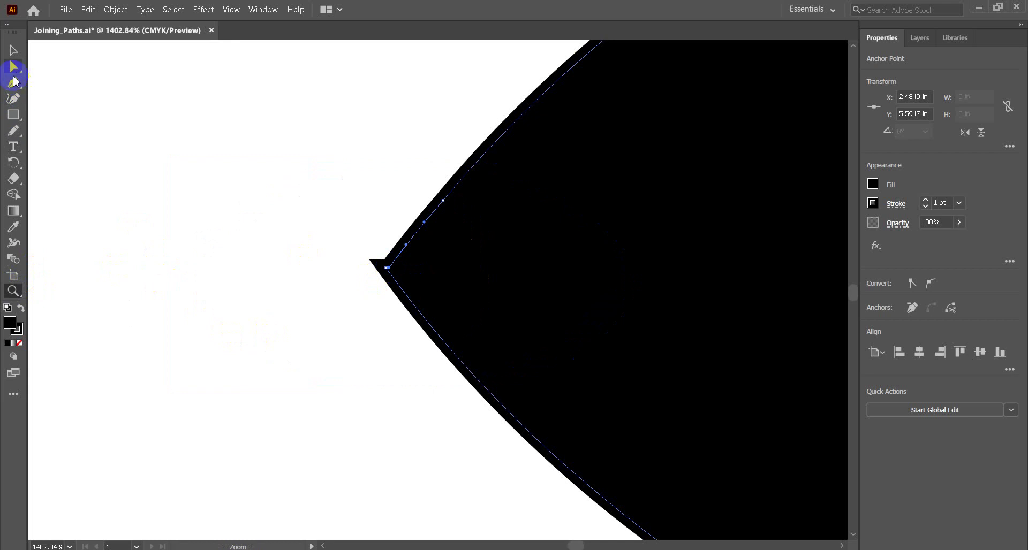
{"action": "left_click", "coordinate": [14, 69]}
{"action": "left_click", "coordinate": [388, 268]}
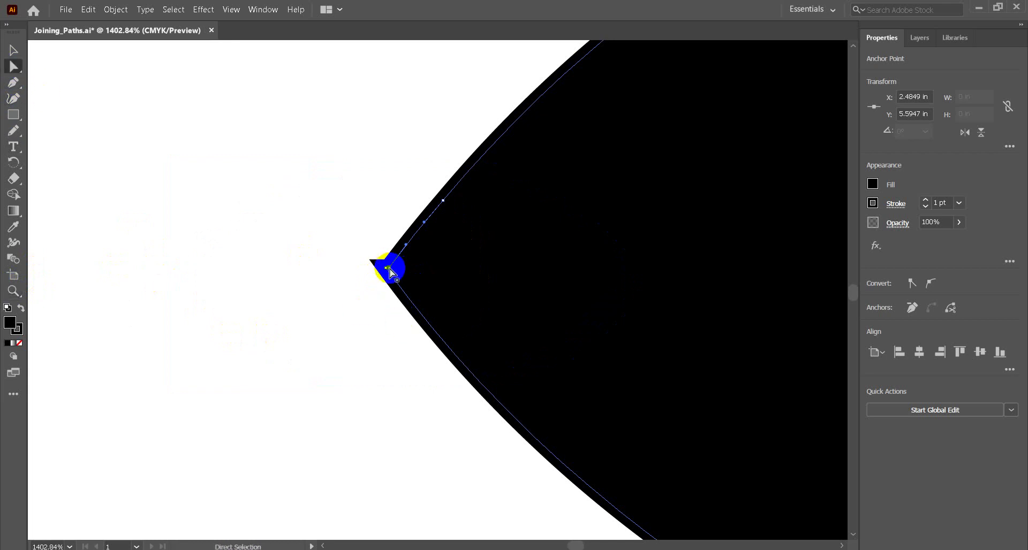
{"action": "left_click_drag", "start_coordinate": [390, 272], "coordinate": [377, 266]}
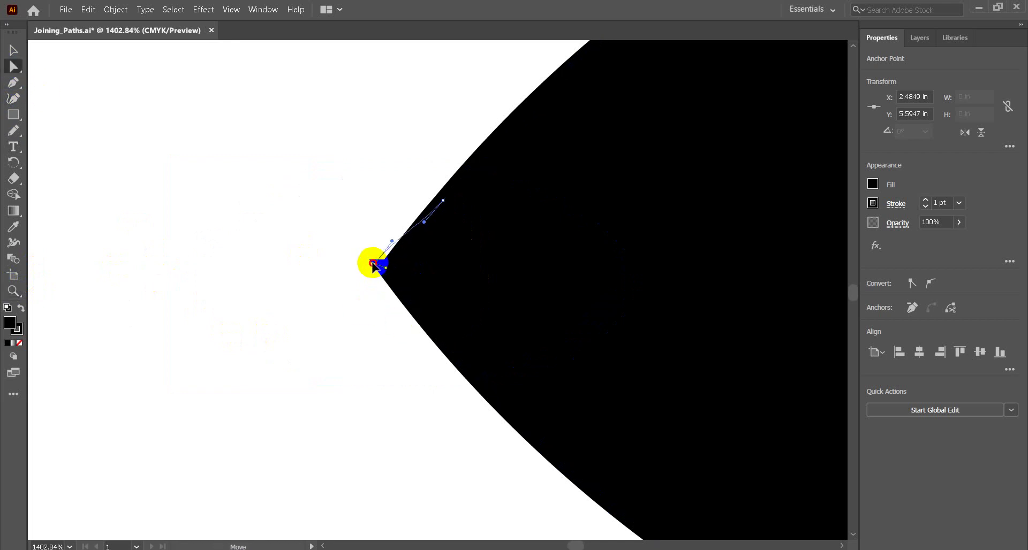
{"action": "left_click_drag", "start_coordinate": [373, 266], "coordinate": [423, 228]}
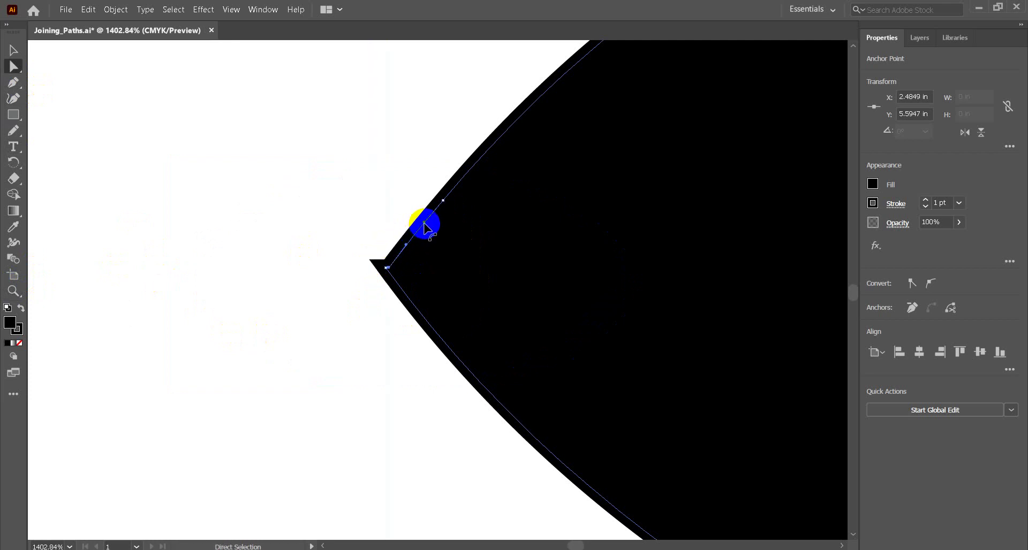
{"action": "left_click", "coordinate": [386, 272]}
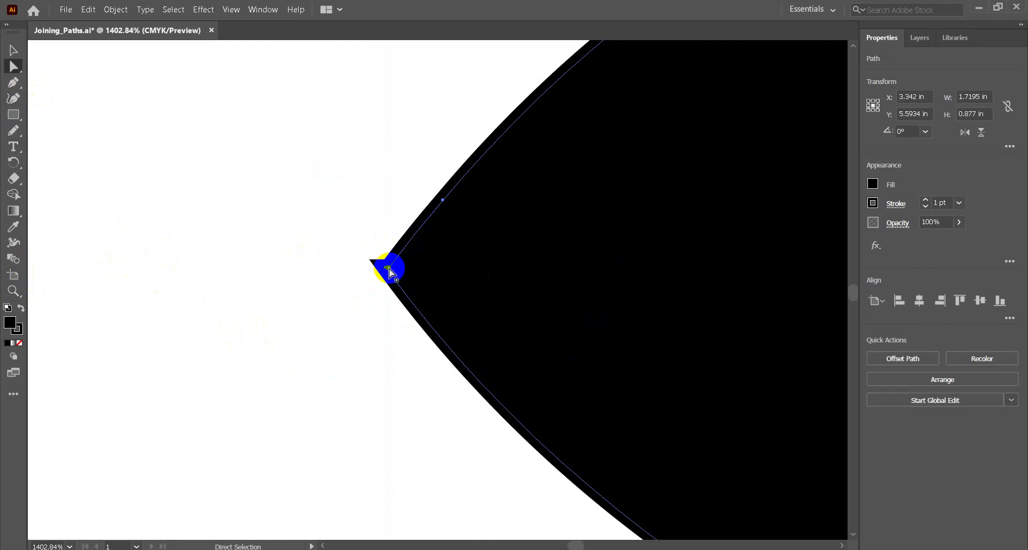
{"action": "left_click_drag", "start_coordinate": [389, 272], "coordinate": [447, 284]}
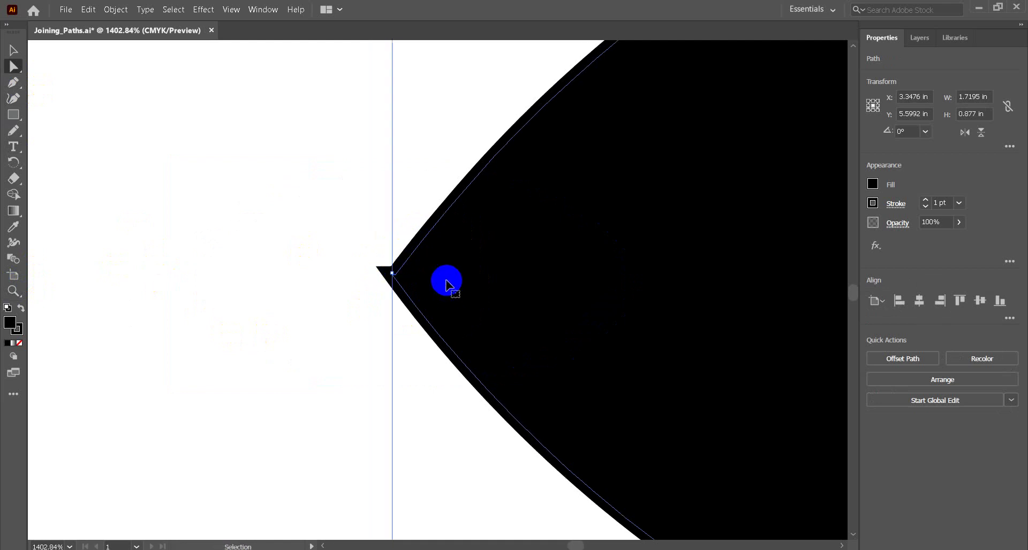
{"action": "left_click_drag", "start_coordinate": [340, 241], "coordinate": [384, 285]}
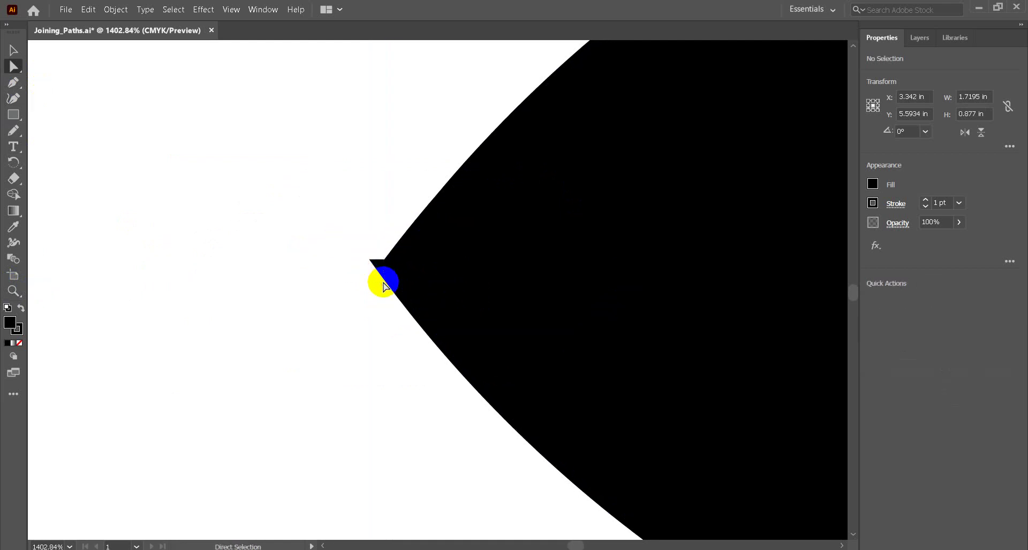
{"action": "left_click", "coordinate": [14, 51]}
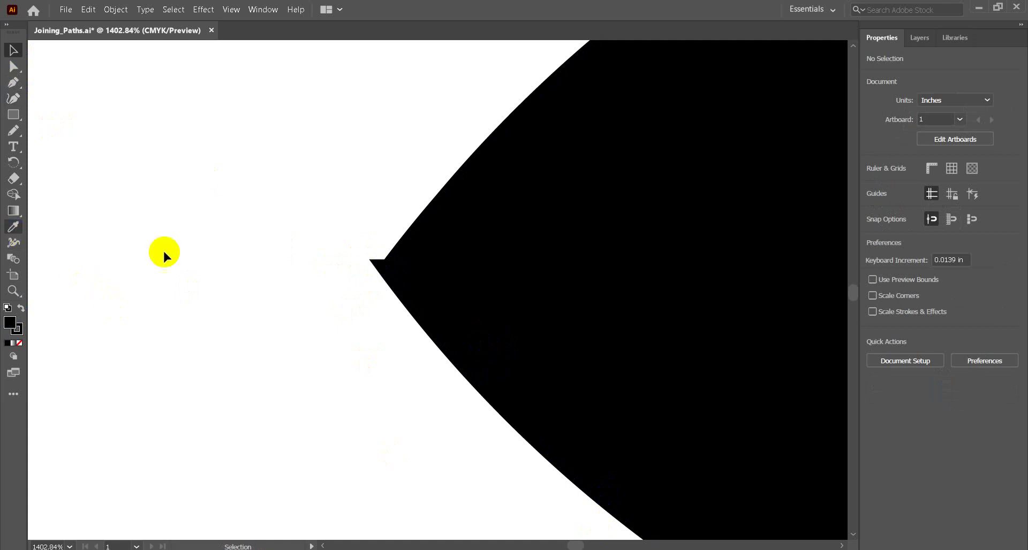
{"action": "left_click_drag", "start_coordinate": [422, 272], "coordinate": [387, 266]}
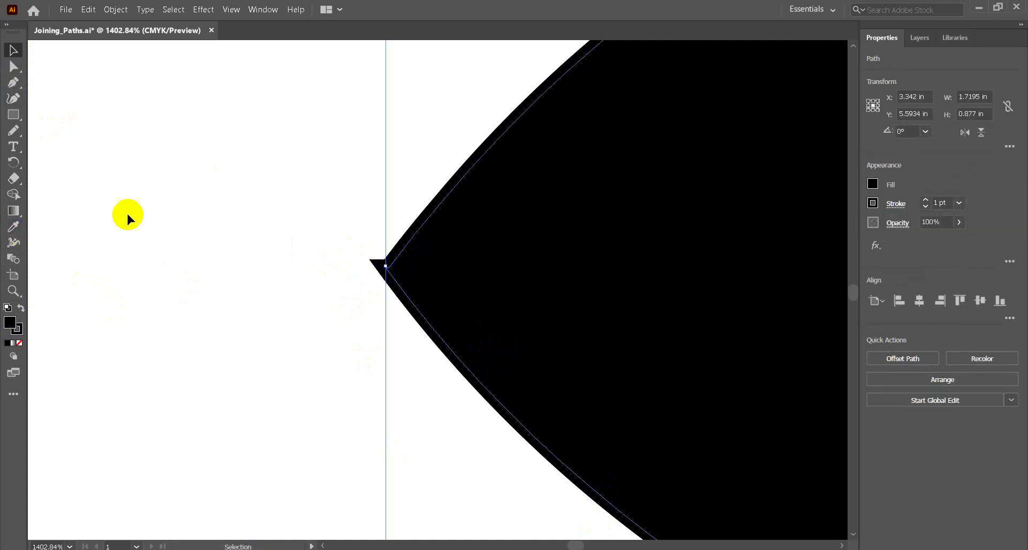
{"action": "left_click", "coordinate": [15, 67]}
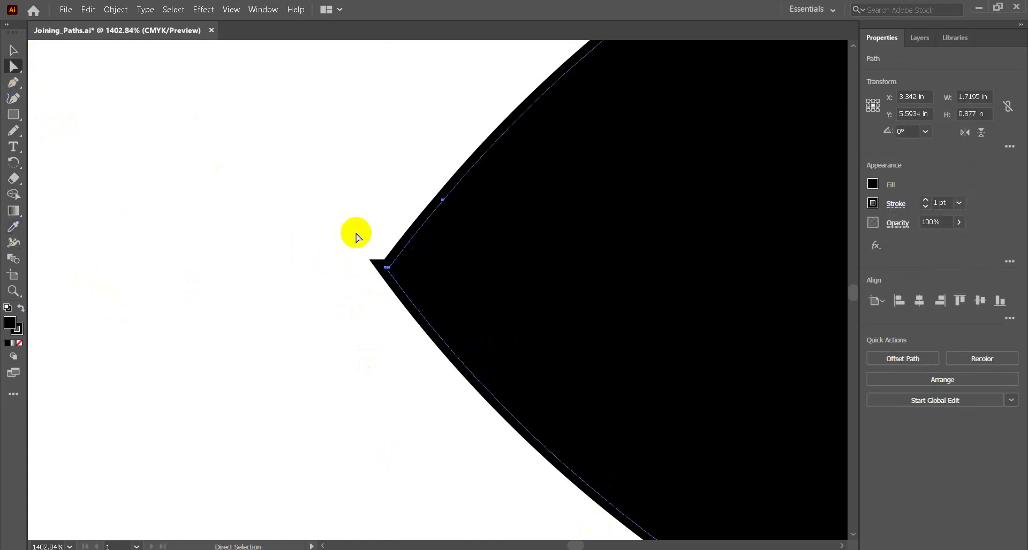
{"action": "left_click", "coordinate": [386, 266]}
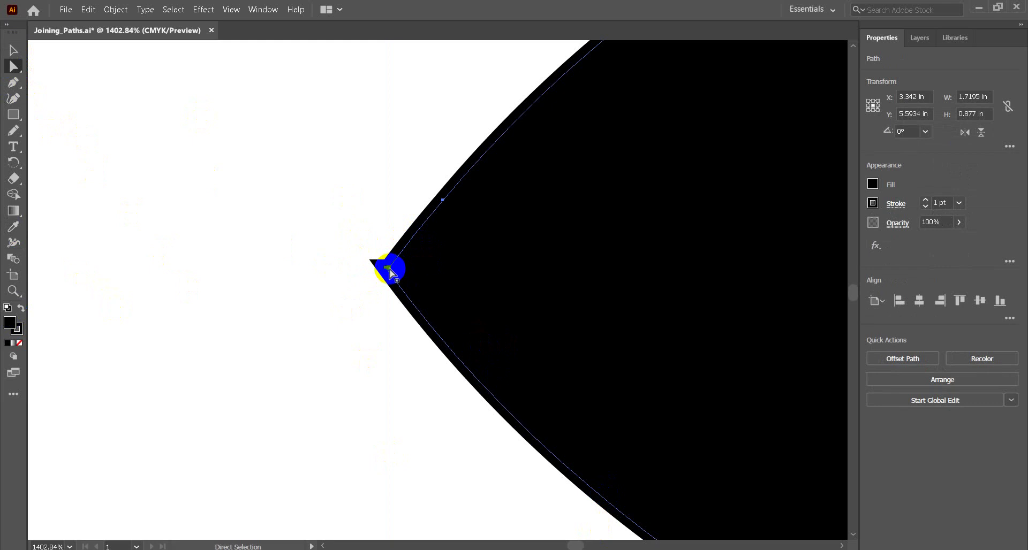
{"action": "left_click_drag", "start_coordinate": [389, 273], "coordinate": [375, 261]}
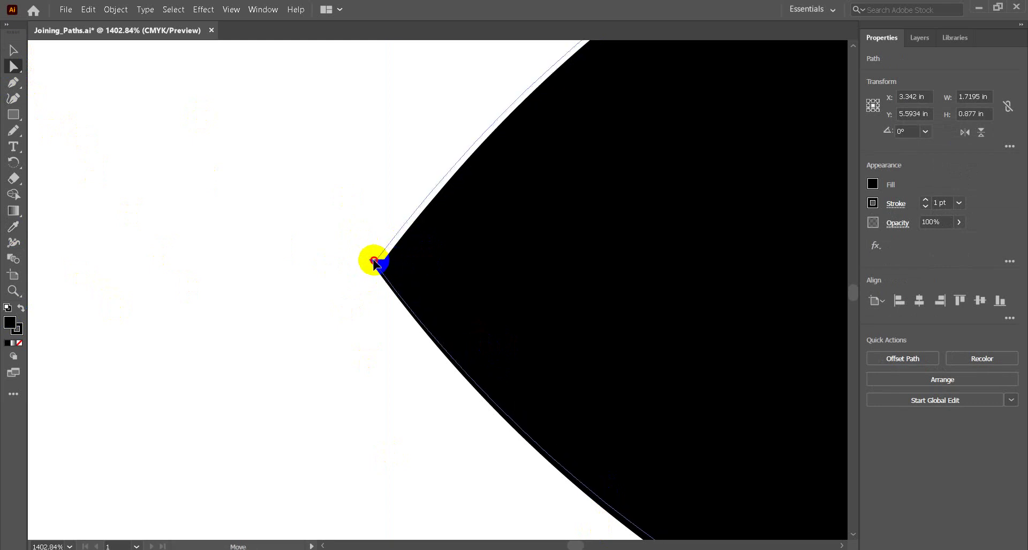
{"action": "left_click_drag", "start_coordinate": [374, 262], "coordinate": [373, 261]}
{"action": "key", "text": "ctrl+z"}
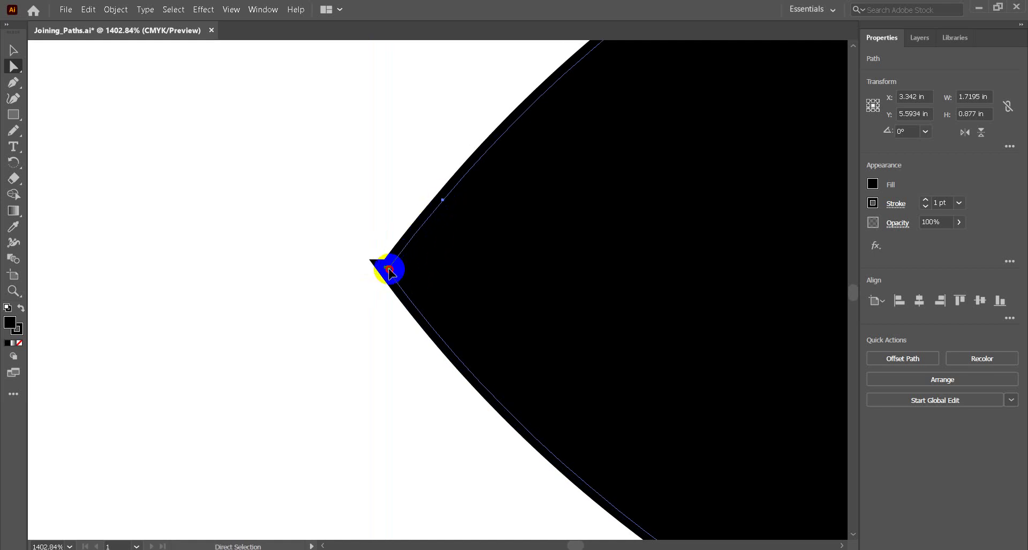
{"action": "left_click_drag", "start_coordinate": [389, 272], "coordinate": [390, 273]}
{"action": "left_click_drag", "start_coordinate": [394, 267], "coordinate": [399, 243]}
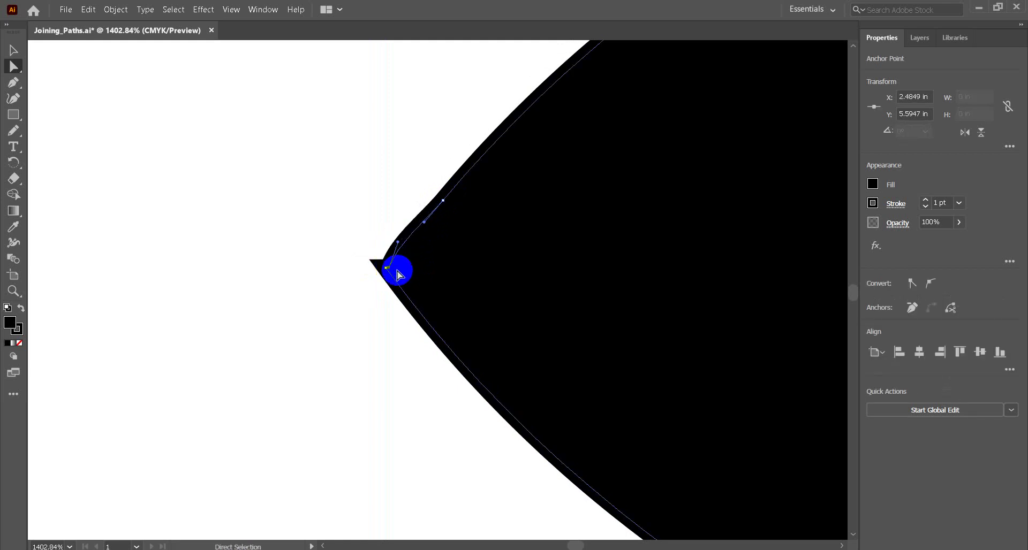
{"action": "left_click", "coordinate": [390, 272]}
{"action": "left_click_drag", "start_coordinate": [389, 272], "coordinate": [403, 262]}
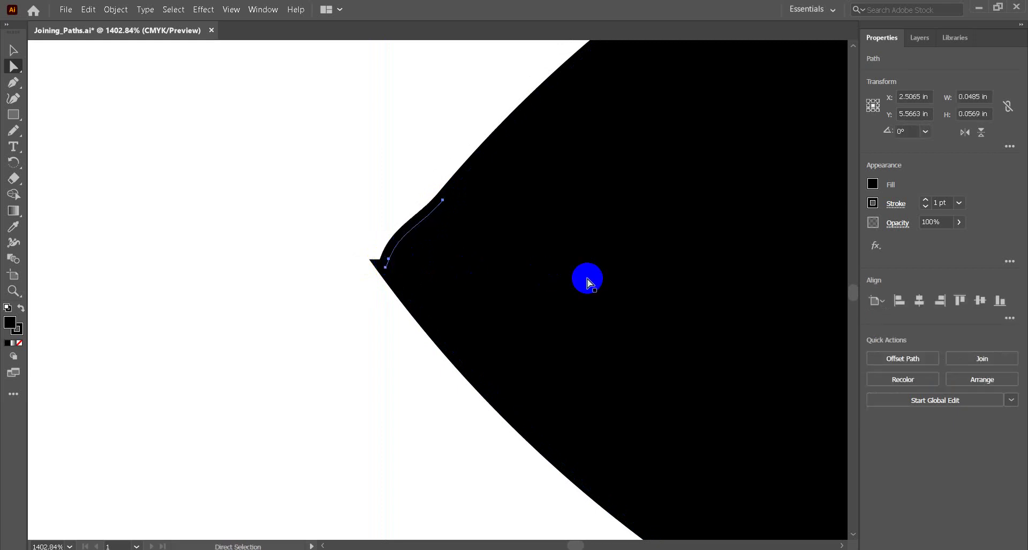
{"action": "left_click", "coordinate": [564, 288], "text": "ctrl"}
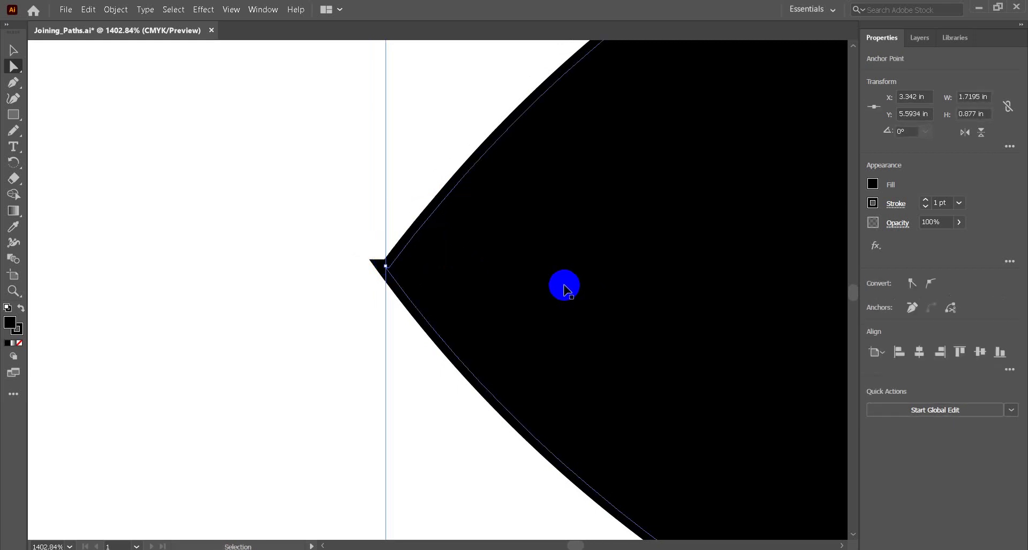
{"action": "left_click", "coordinate": [13, 50]}
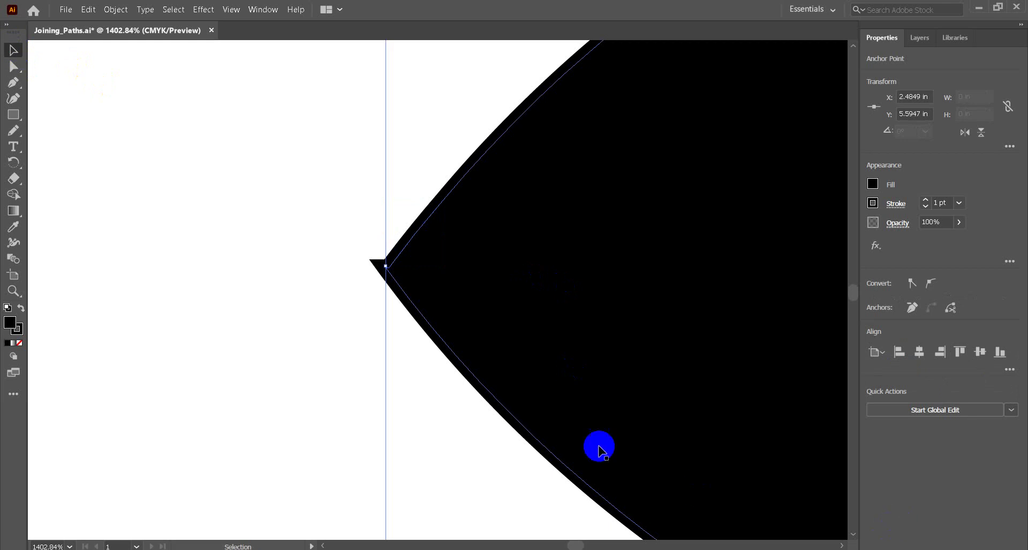
{"action": "left_click", "coordinate": [13, 290]}
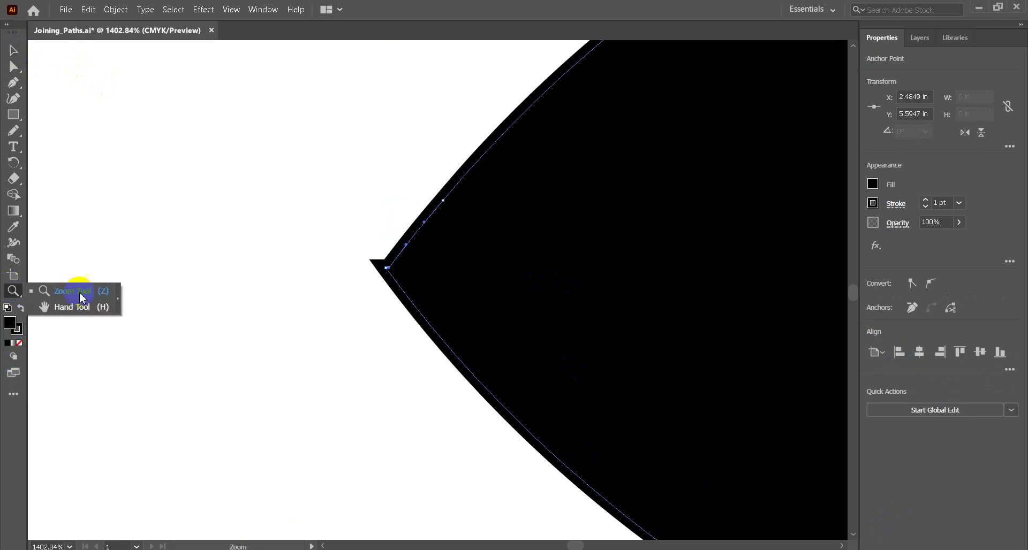
Zoom out to the whole eye, then zoom in closely on the right tip's notch
{"action": "left_click_drag", "start_coordinate": [11, 292], "coordinate": [79, 294]}
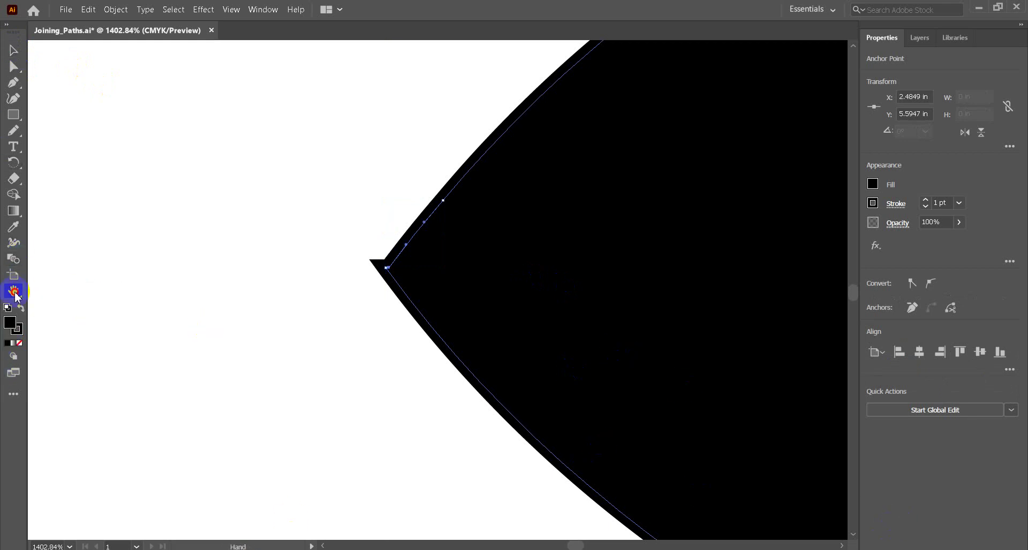
{"action": "left_click_drag", "start_coordinate": [13, 289], "coordinate": [45, 289]}
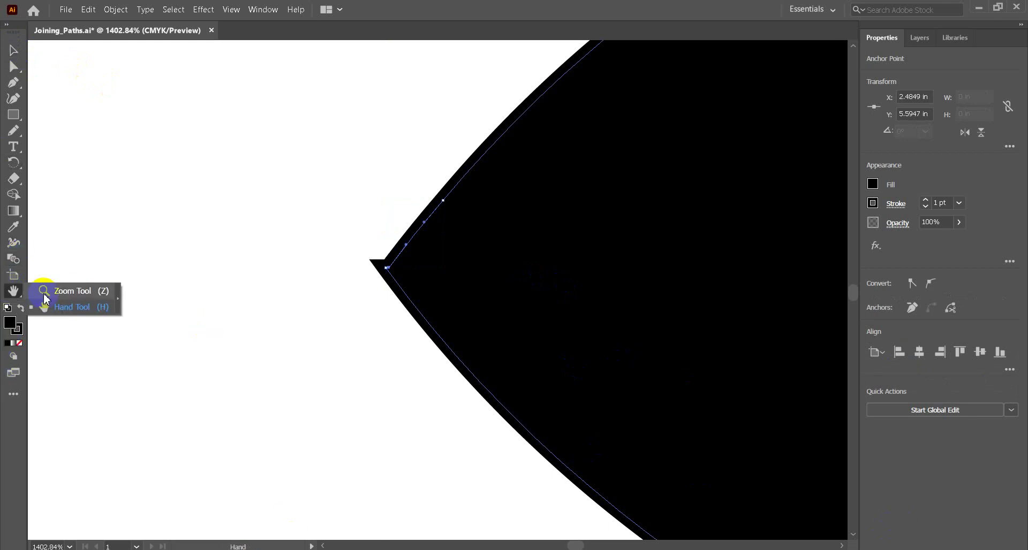
{"action": "left_click", "coordinate": [499, 351], "text": "alt"}
{"action": "left_click", "coordinate": [499, 351], "text": "alt"}
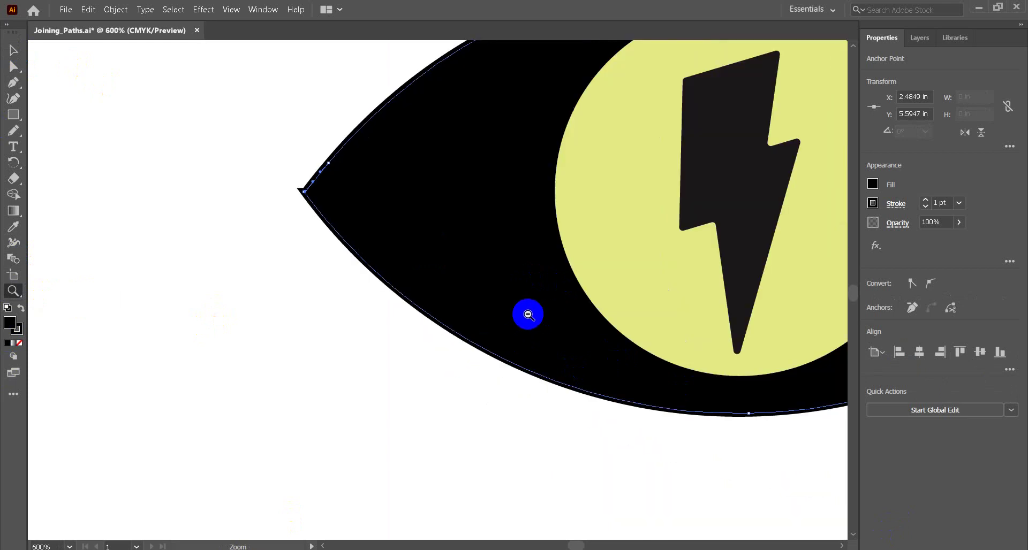
{"action": "left_click", "coordinate": [533, 320], "text": "alt"}
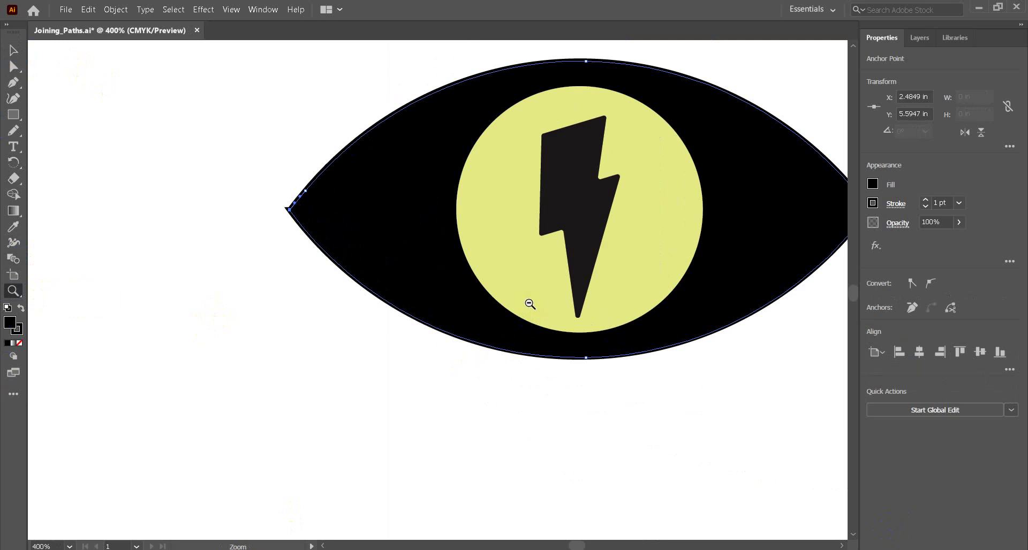
{"action": "left_click", "coordinate": [530, 304], "text": "alt"}
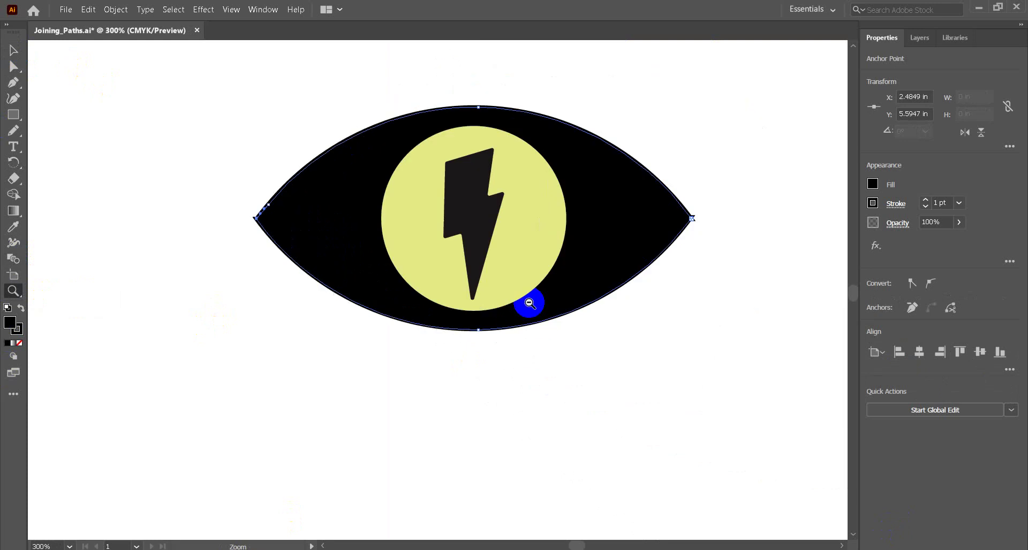
{"action": "left_click", "coordinate": [730, 278]}
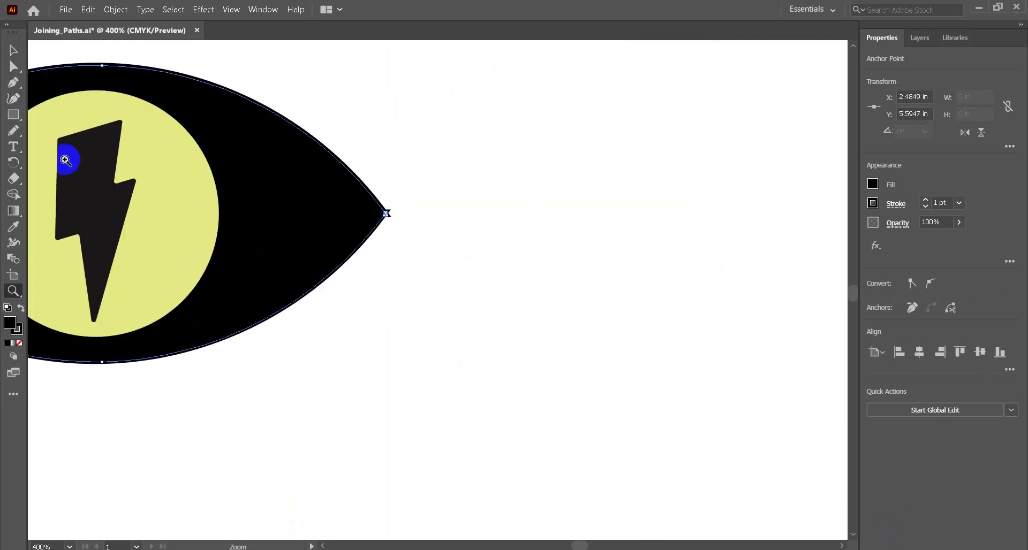
{"action": "mouse_move", "coordinate": [64, 158]}
{"action": "left_mouse_down"}
{"action": "mouse_move", "coordinate": [331, 206]}
{"action": "mouse_move", "coordinate": [436, 236]}
{"action": "left_mouse_up"}
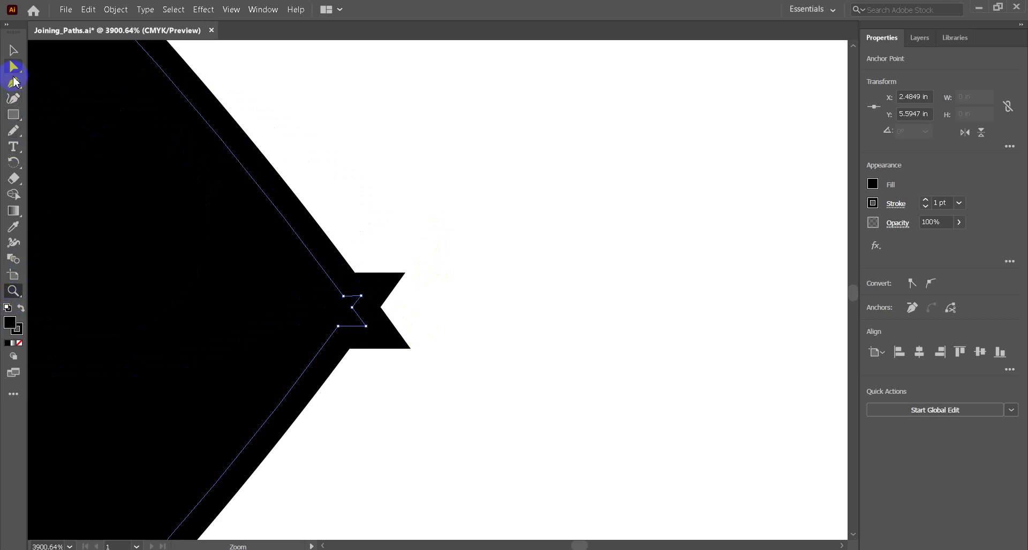
Drag the notch anchors at the eye's right tip toward the tip corner
{"action": "left_click", "coordinate": [14, 67]}
{"action": "left_click_drag", "start_coordinate": [343, 295], "coordinate": [356, 282]}
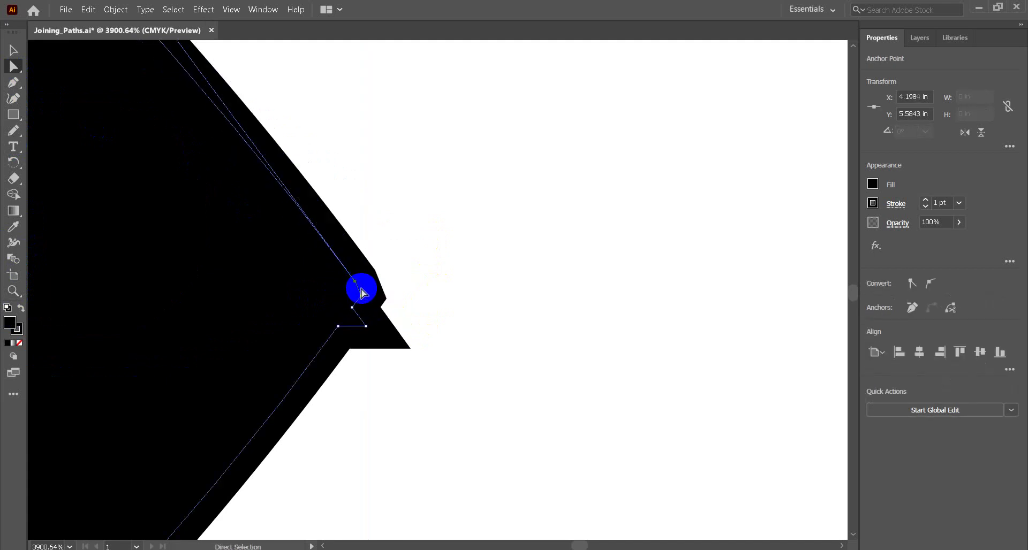
{"action": "left_click", "coordinate": [356, 307]}
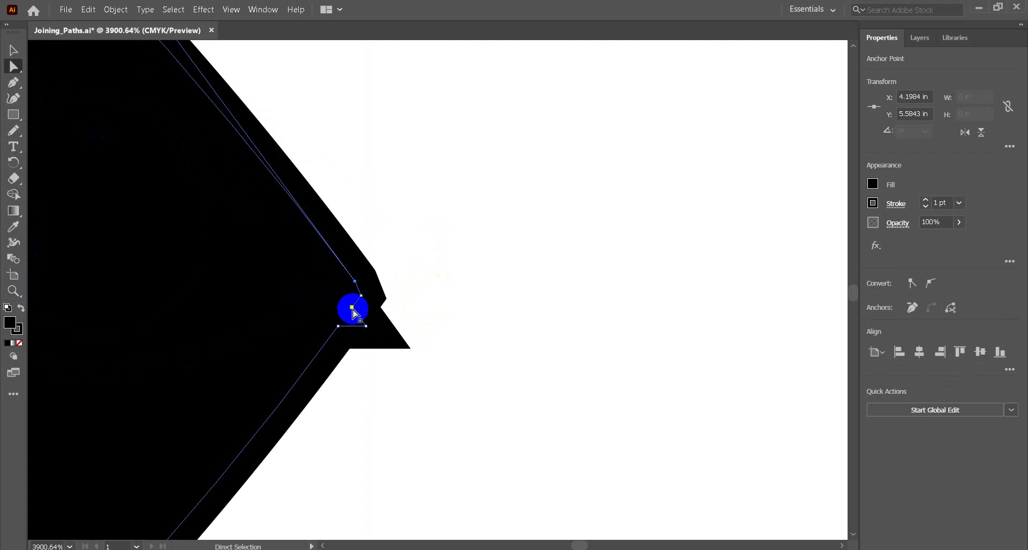
{"action": "mouse_move", "coordinate": [353, 308]}
{"action": "left_mouse_down"}
{"action": "mouse_move", "coordinate": [423, 328]}
{"action": "mouse_move", "coordinate": [357, 312]}
{"action": "mouse_move", "coordinate": [362, 301]}
{"action": "left_mouse_up"}
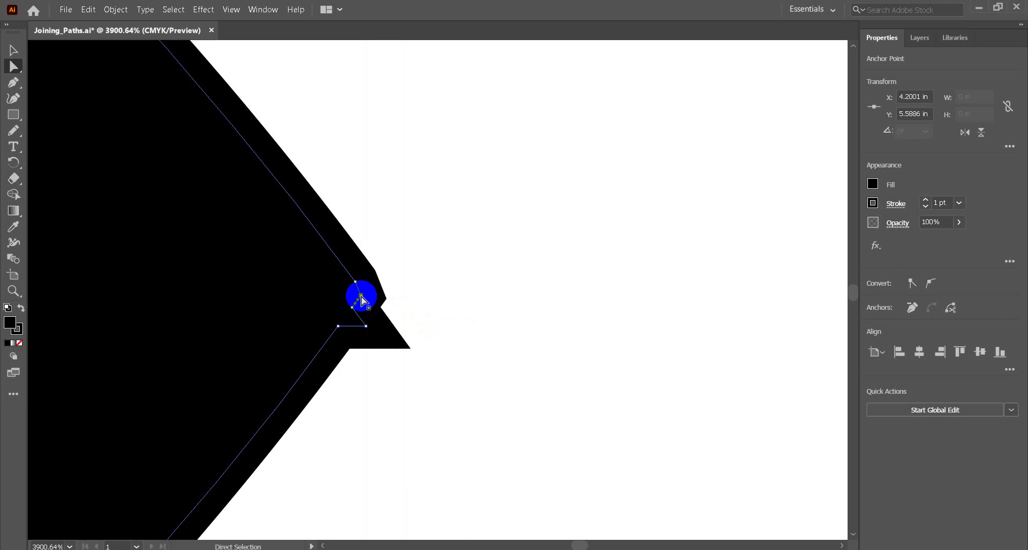
{"action": "left_click", "coordinate": [368, 328]}
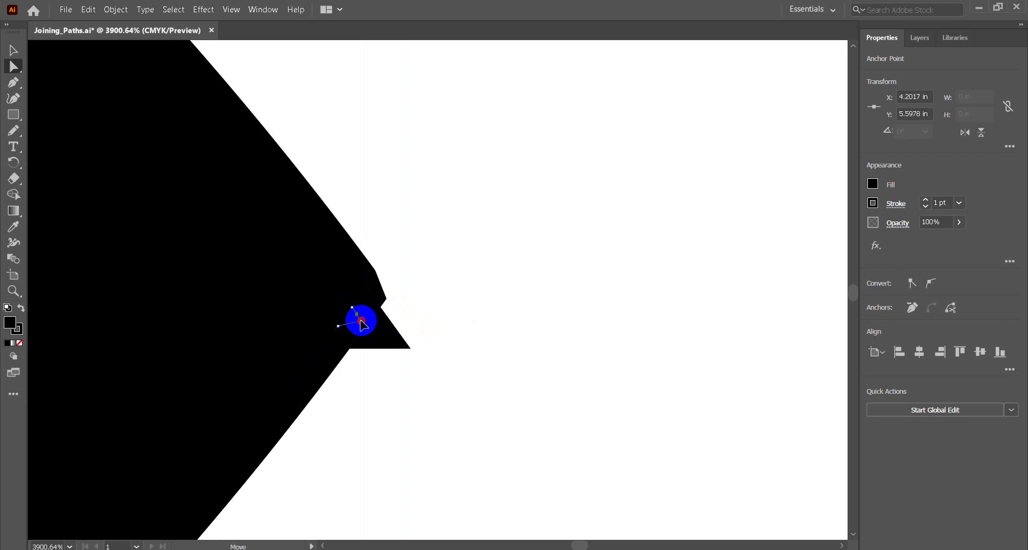
{"action": "left_click_drag", "start_coordinate": [367, 328], "coordinate": [351, 310]}
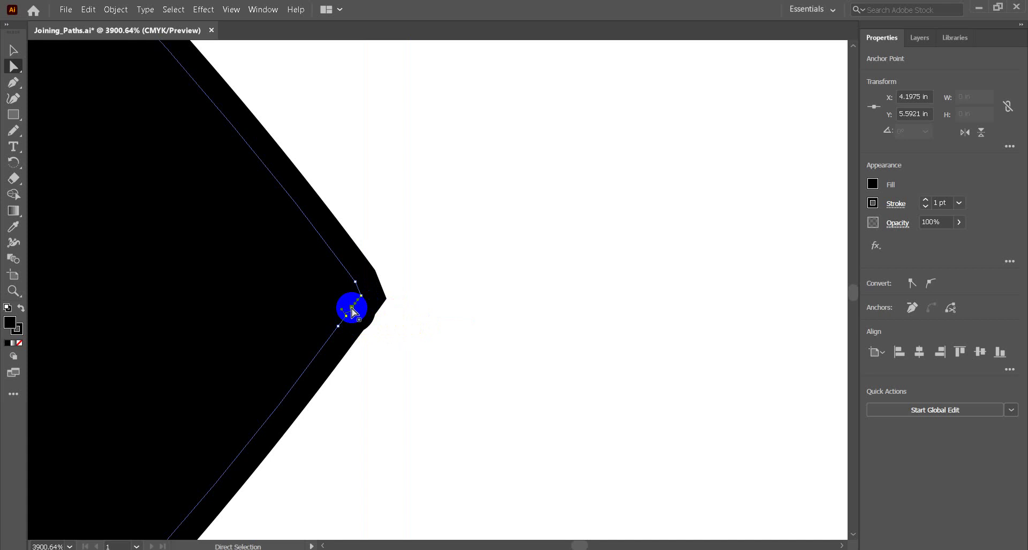
{"action": "left_click_drag", "start_coordinate": [352, 310], "coordinate": [356, 308]}
Move the tip anchor onto the corner point, to X 4.1975 in, Y 5.5921 in
{"action": "left_click", "coordinate": [354, 320]}
{"action": "left_click", "coordinate": [354, 308]}
{"action": "left_click", "coordinate": [351, 317]}
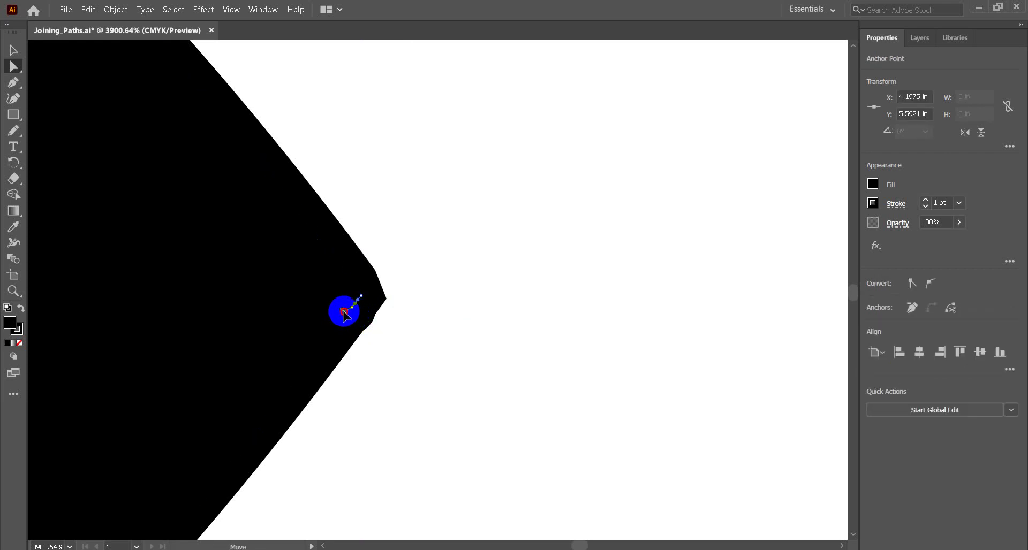
{"action": "left_click", "coordinate": [345, 320]}
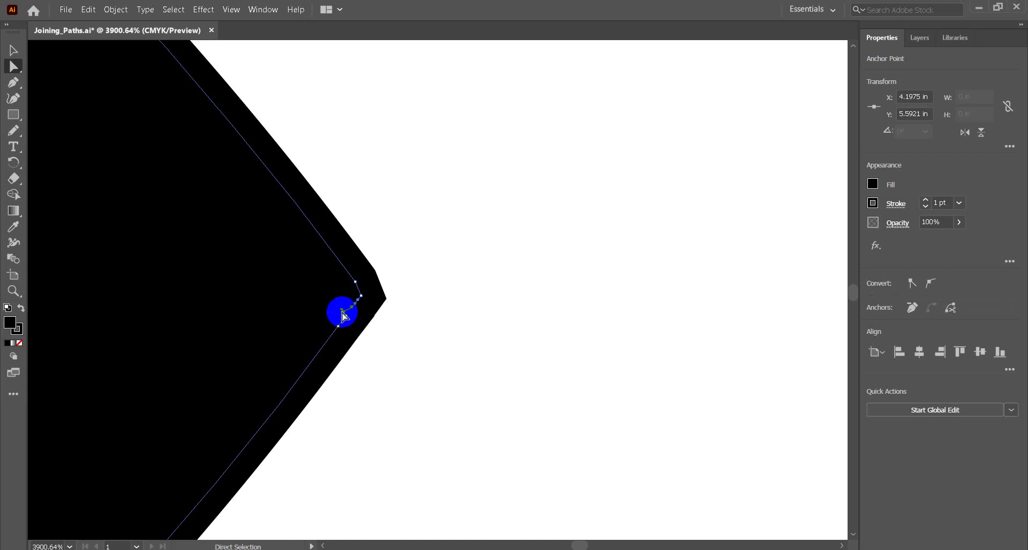
{"action": "left_click", "coordinate": [352, 311]}
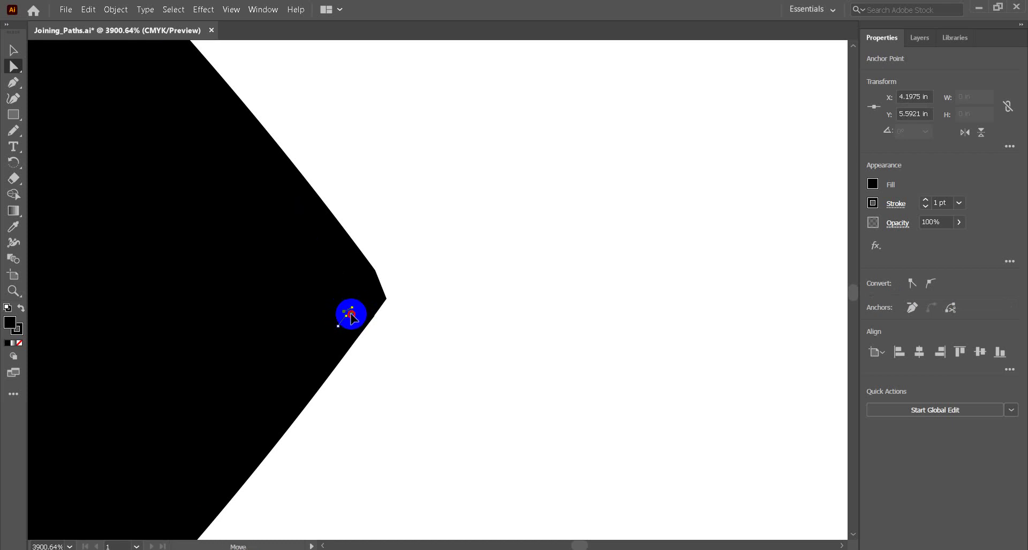
{"action": "left_click", "coordinate": [349, 316]}
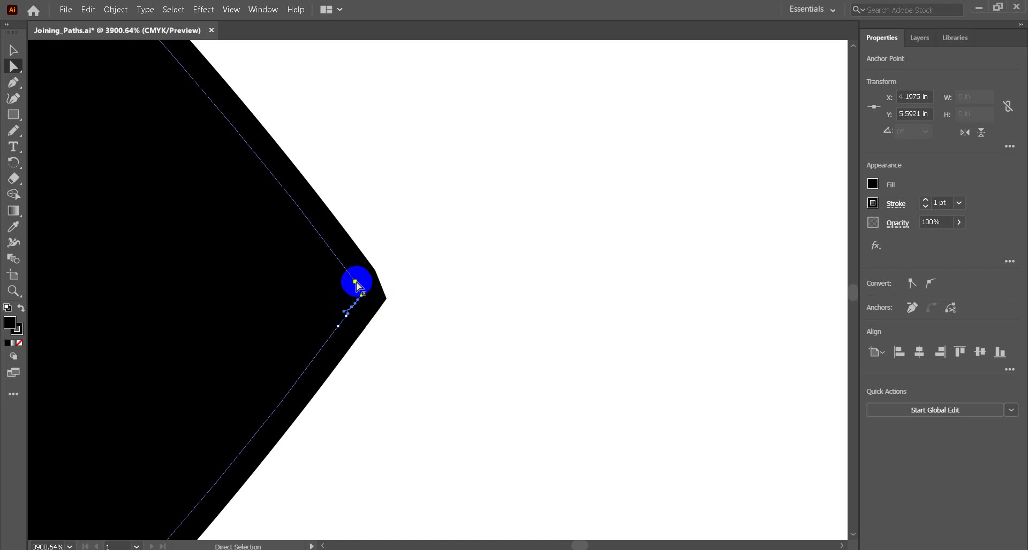
{"action": "left_click_drag", "start_coordinate": [356, 283], "coordinate": [404, 305]}
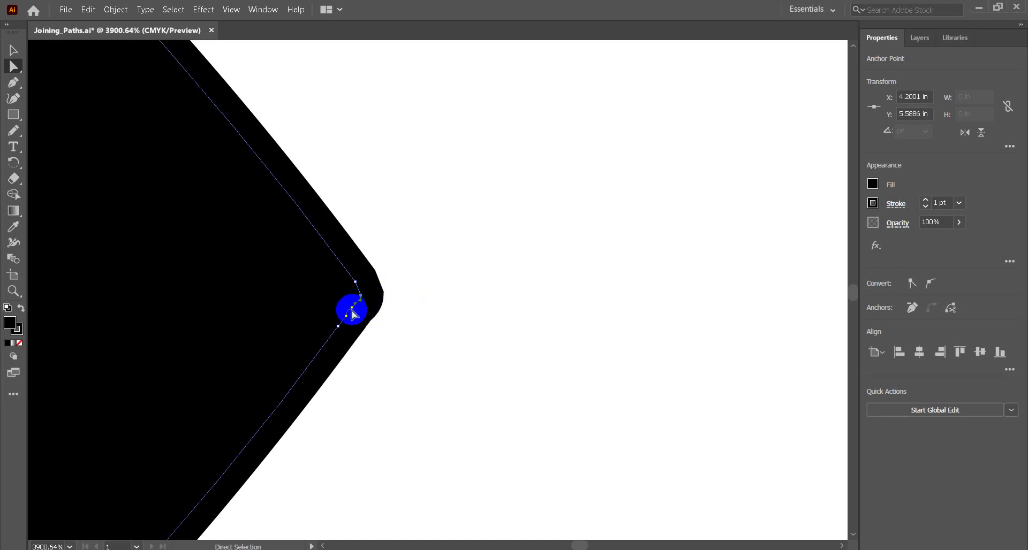
{"action": "left_click_drag", "start_coordinate": [353, 311], "coordinate": [351, 316]}
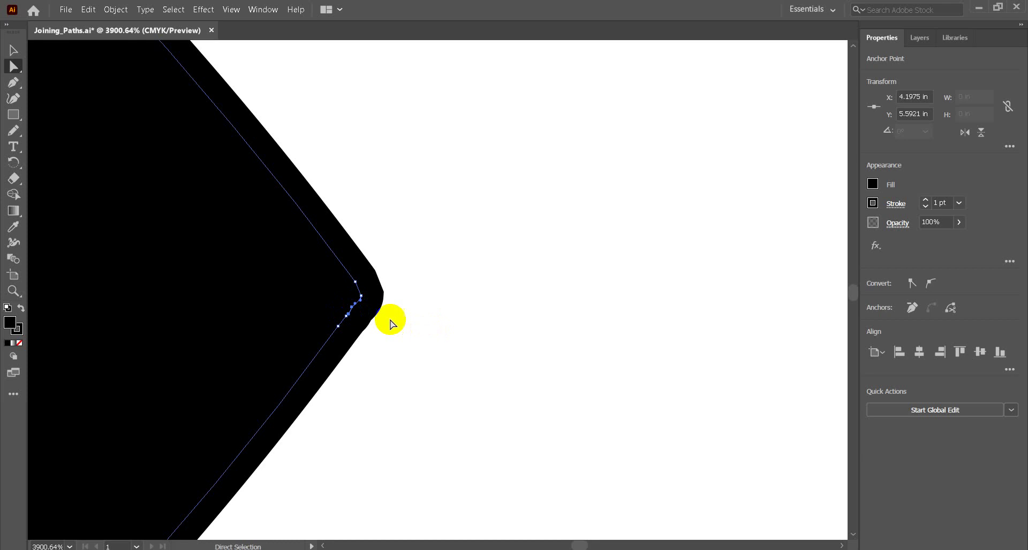
{"action": "left_click", "coordinate": [360, 305]}
{"action": "left_click", "coordinate": [13, 50]}
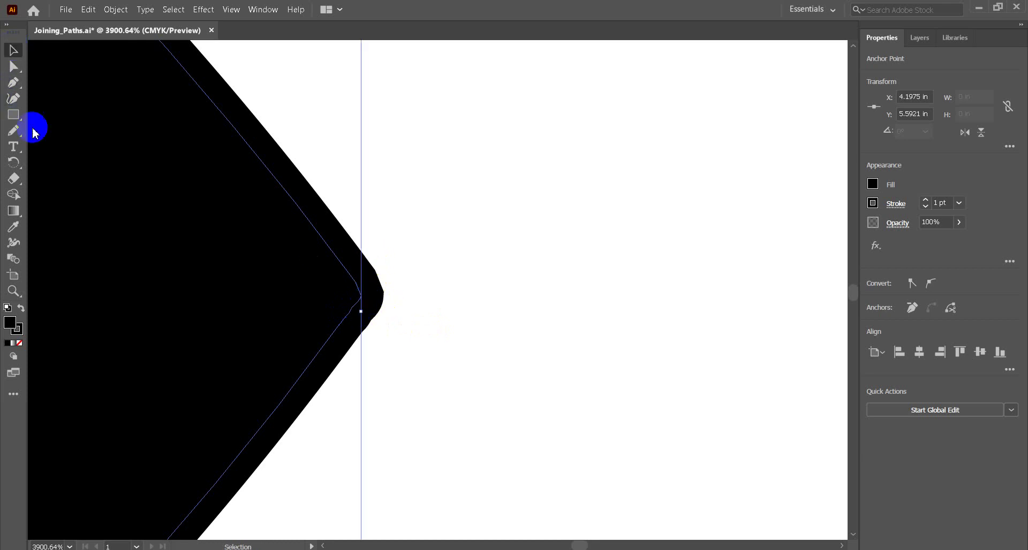
{"action": "left_click", "coordinate": [13, 291]}
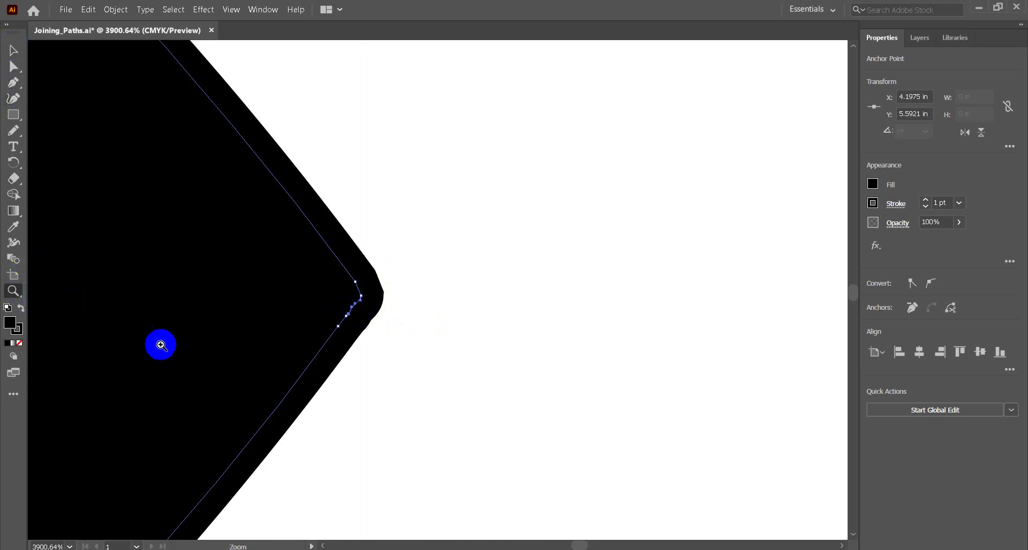
Fit all artwork in the window and deselect to compare the finished left eye
{"action": "left_click", "coordinate": [230, 10]}
{"action": "mouse_move", "coordinate": [263, 9]}
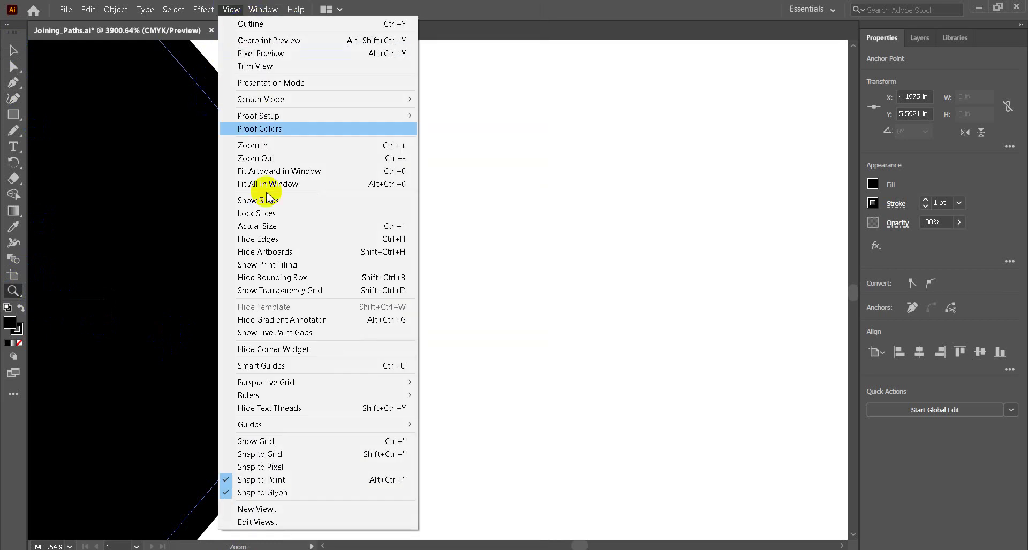
{"action": "left_click", "coordinate": [284, 183]}
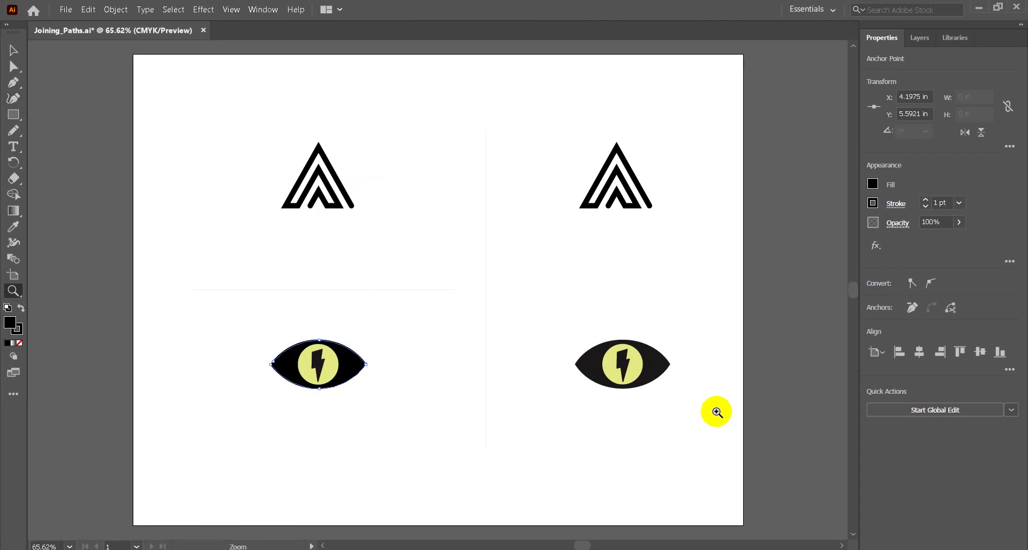
{"action": "left_click", "coordinate": [13, 49]}
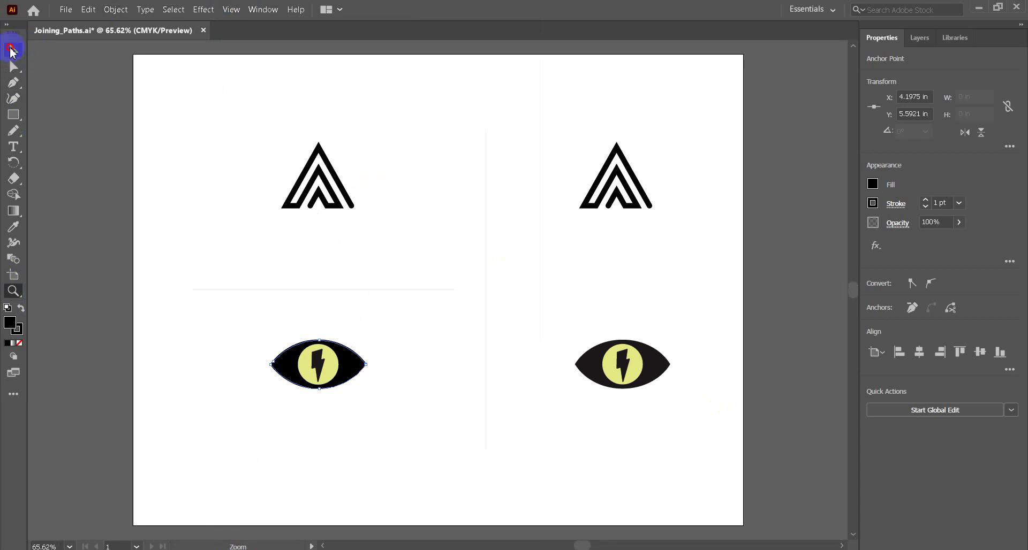
{"action": "left_click", "coordinate": [448, 424]}
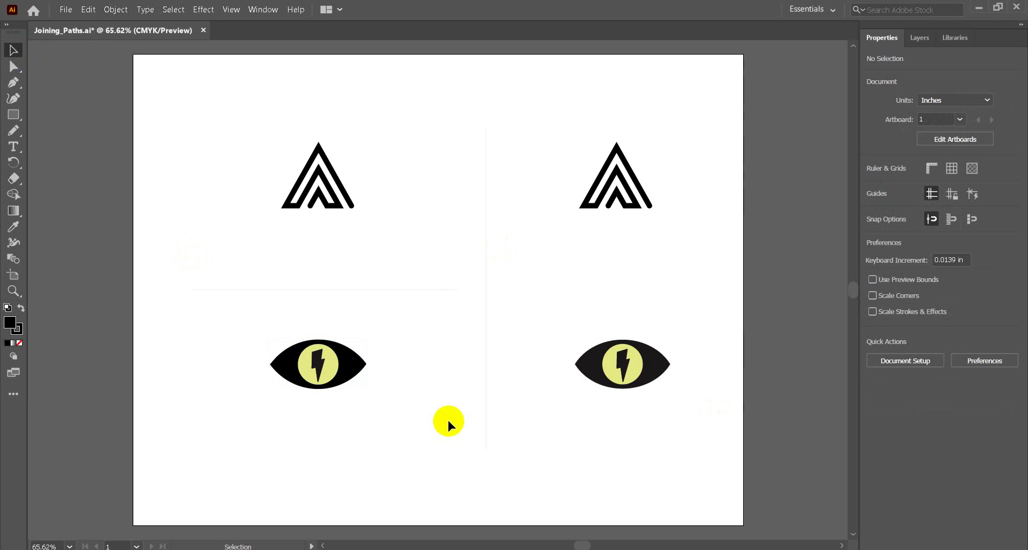